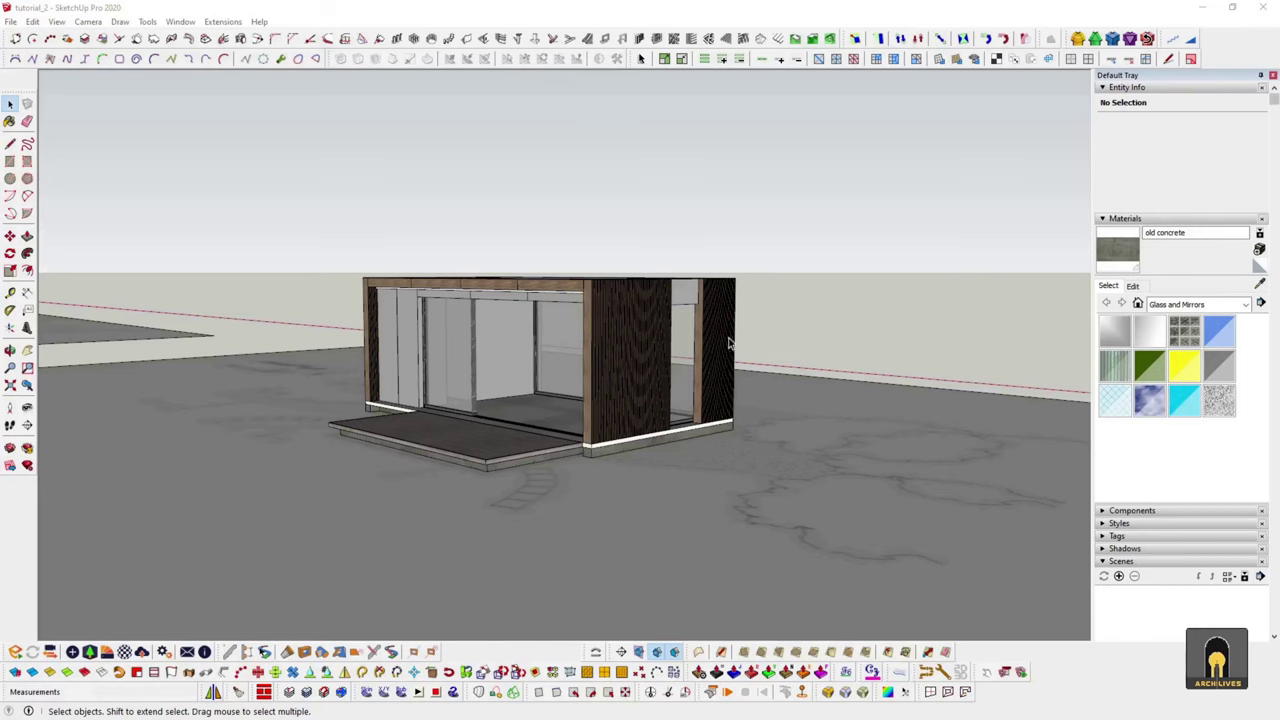
# - Orbit and zoom around the cabin and site plan to frame the wall area
pyautogui.moveTo(711, 384); pyautogui.dragTo(850, 497, button='middle')
pyautogui.moveTo(469, 437); pyautogui.dragTo(462, 505, button='middle')
pyautogui.scroll(3, 462, 505)
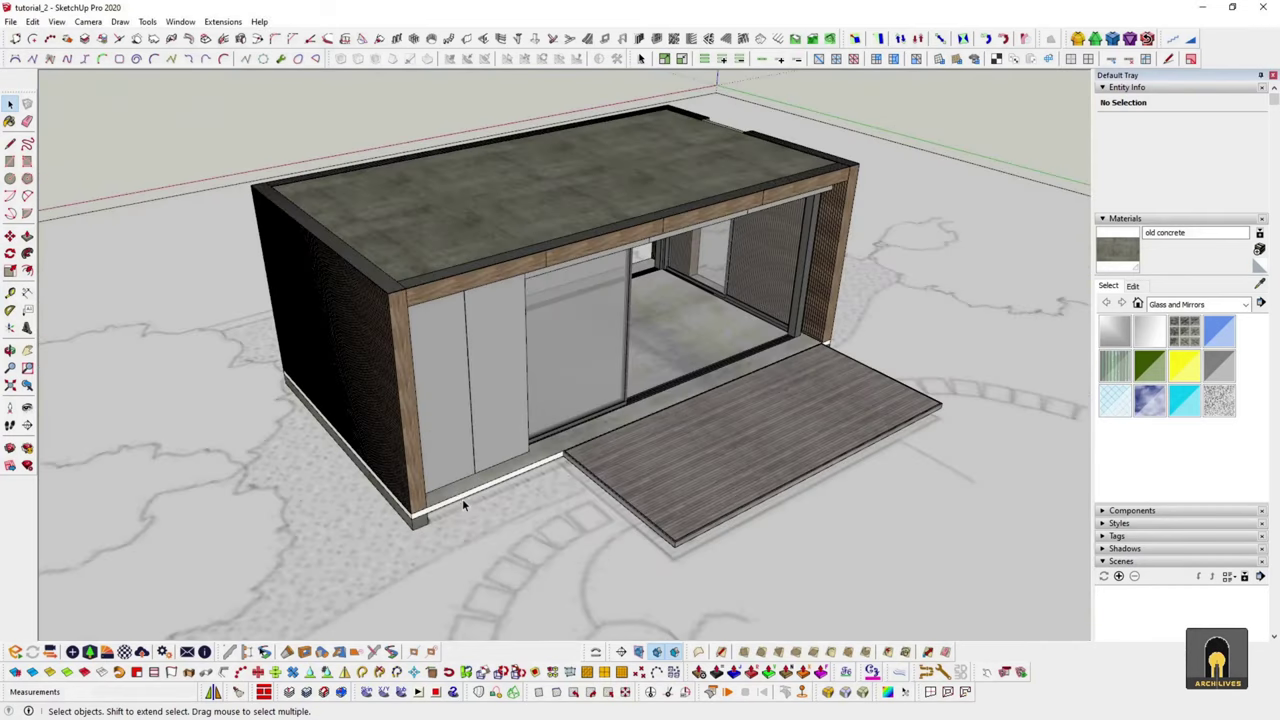
pyautogui.moveTo(726, 466)
pyautogui.mouseDown(button='middle')
pyautogui.moveTo(446, 420)
pyautogui.moveTo(553, 410)
pyautogui.moveTo(521, 378)
pyautogui.moveTo(507, 409)
pyautogui.mouseUp(button='middle')
pyautogui.scroll(-5, 446, 420)
pyautogui.scroll(3, 521, 378)
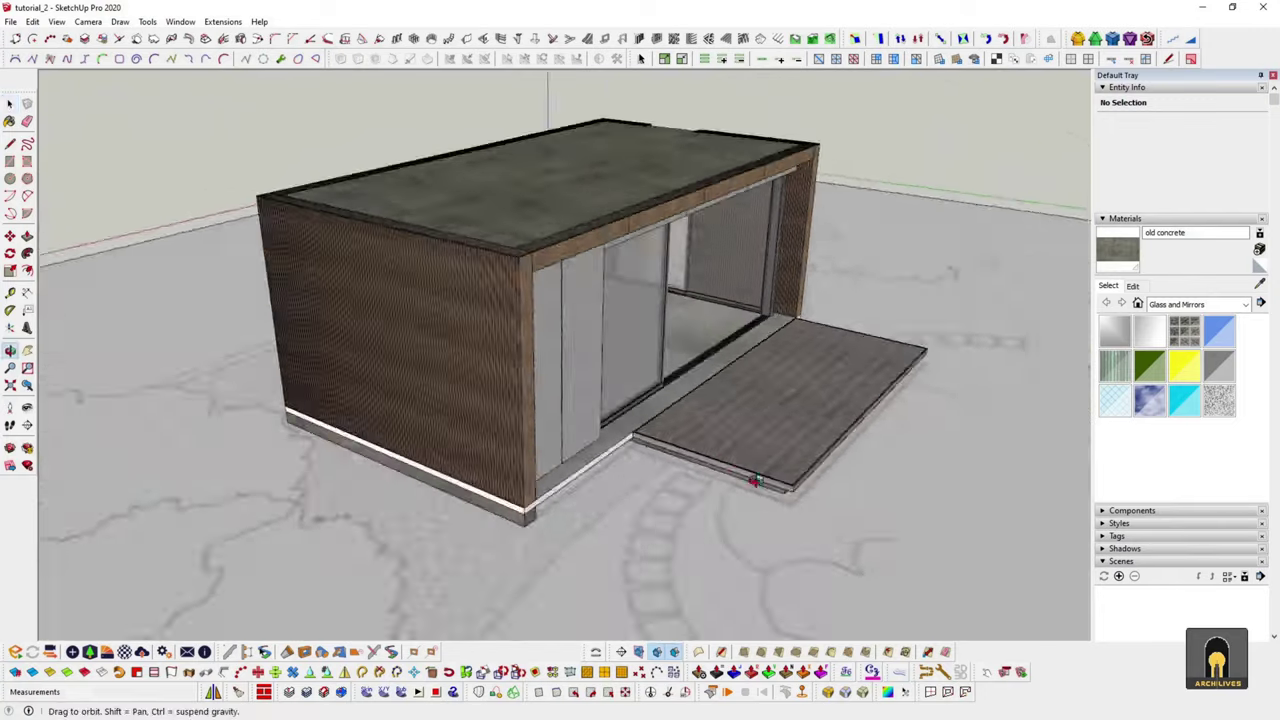
pyautogui.moveTo(520, 358); pyautogui.dragTo(320, 457, button='middle')
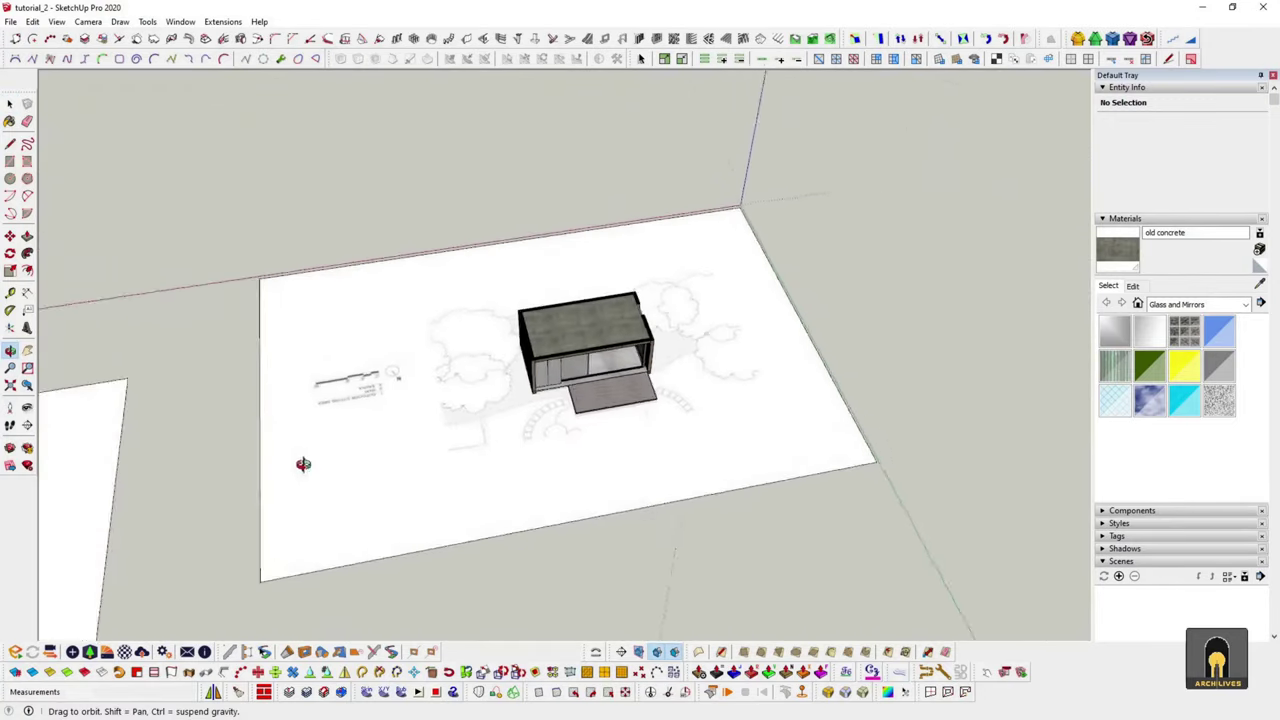
pyautogui.scroll(3, 450, 420)
pyautogui.scroll(3, 559, 373)
pyautogui.moveTo(560, 372)
pyautogui.mouseDown(button='middle')
pyautogui.moveTo(672, 400)
pyautogui.moveTo(449, 289)
pyautogui.moveTo(622, 292)
pyautogui.mouseUp(button='middle')
pyautogui.scroll(-3, 526, 327)
pyautogui.scroll(-2, 334, 409)
pyautogui.moveTo(334, 409)
pyautogui.mouseDown(button='middle')
pyautogui.moveTo(926, 543)
pyautogui.moveTo(544, 380)
pyautogui.mouseUp(button='middle')
pyautogui.scroll(3, 534, 422)
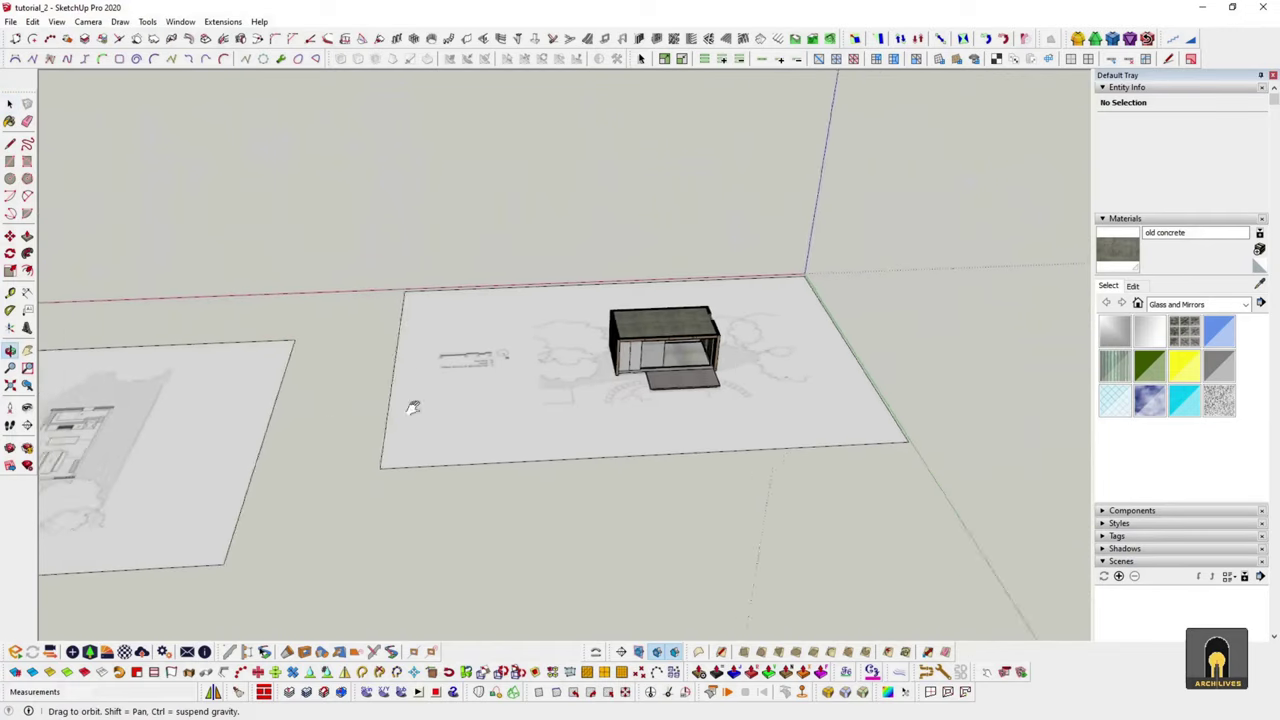
pyautogui.scroll(-4, 592, 375)
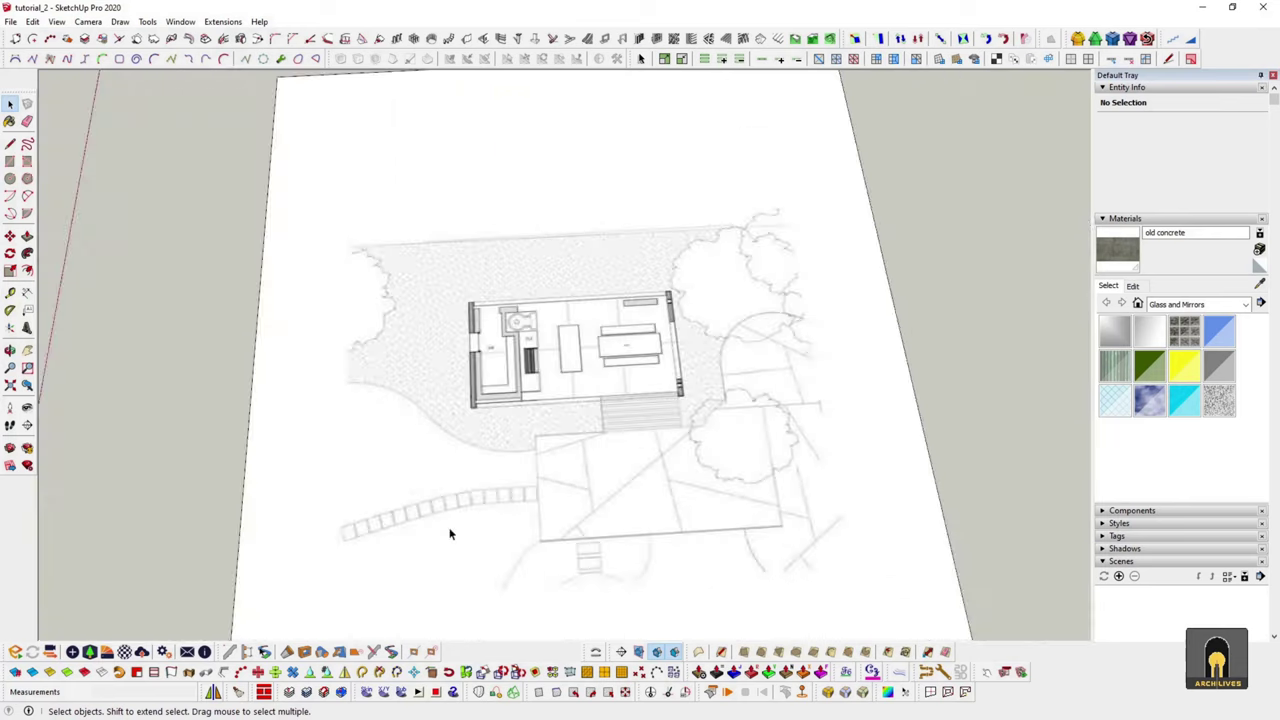
pyautogui.moveTo(788, 418); pyautogui.dragTo(500, 434, button='middle')
pyautogui.scroll(3, 563, 323)
pyautogui.scroll(2, 551, 391)
pyautogui.moveTo(551, 391)
pyautogui.mouseDown(button='middle')
pyautogui.moveTo(737, 353)
pyautogui.moveTo(380, 428)
pyautogui.moveTo(629, 414)
pyautogui.moveTo(866, 441)
pyautogui.moveTo(596, 424)
pyautogui.moveTo(302, 256)
pyautogui.moveTo(683, 346)
pyautogui.moveTo(726, 380)
pyautogui.moveTo(399, 441)
pyautogui.moveTo(734, 486)
pyautogui.moveTo(374, 403)
pyautogui.moveTo(651, 463)
pyautogui.moveTo(816, 356)
pyautogui.moveTo(984, 483)
pyautogui.mouseUp(button='middle')
pyautogui.scroll(-2, 596, 424)
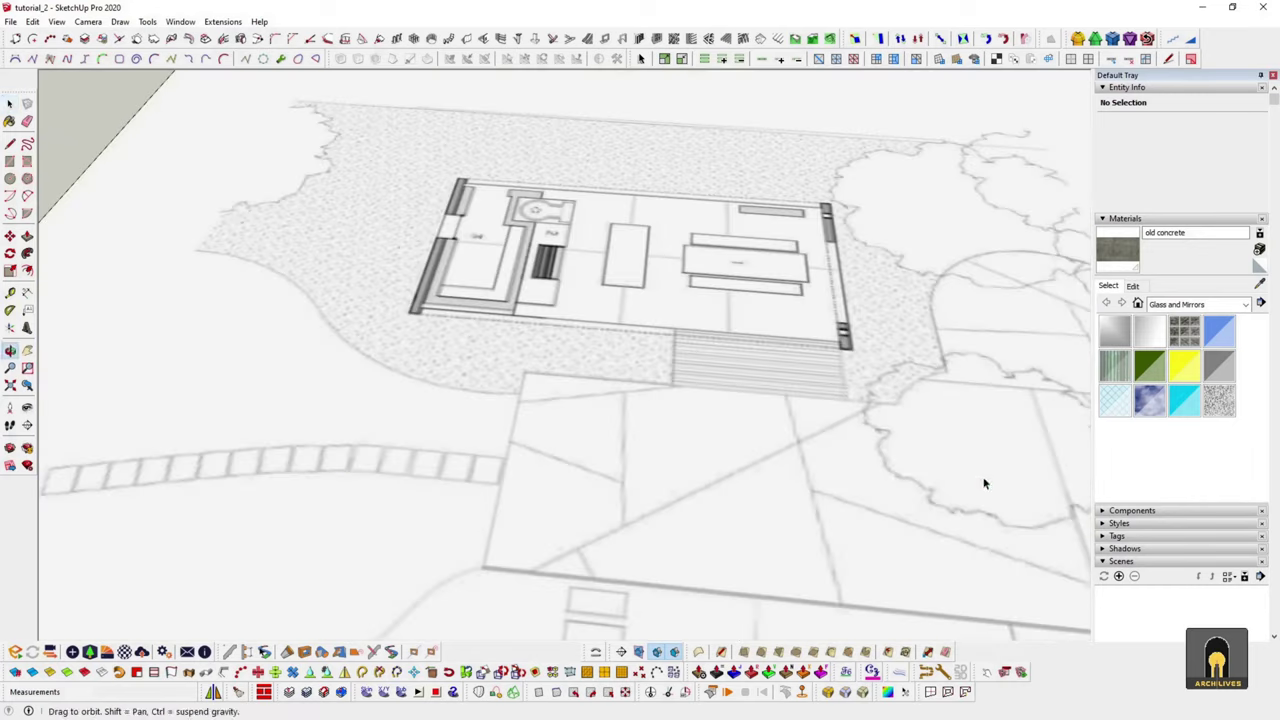
pyautogui.moveTo(713, 291); pyautogui.dragTo(596, 534, button='middle')
pyautogui.scroll(3, 596, 534)
pyautogui.scroll(3, 653, 470)
pyautogui.scroll(-5, 653, 470)
pyautogui.moveTo(653, 470)
pyautogui.mouseDown(button='middle')
pyautogui.moveTo(608, 423)
pyautogui.moveTo(417, 349)
pyautogui.moveTo(521, 307)
pyautogui.mouseUp(button='middle')
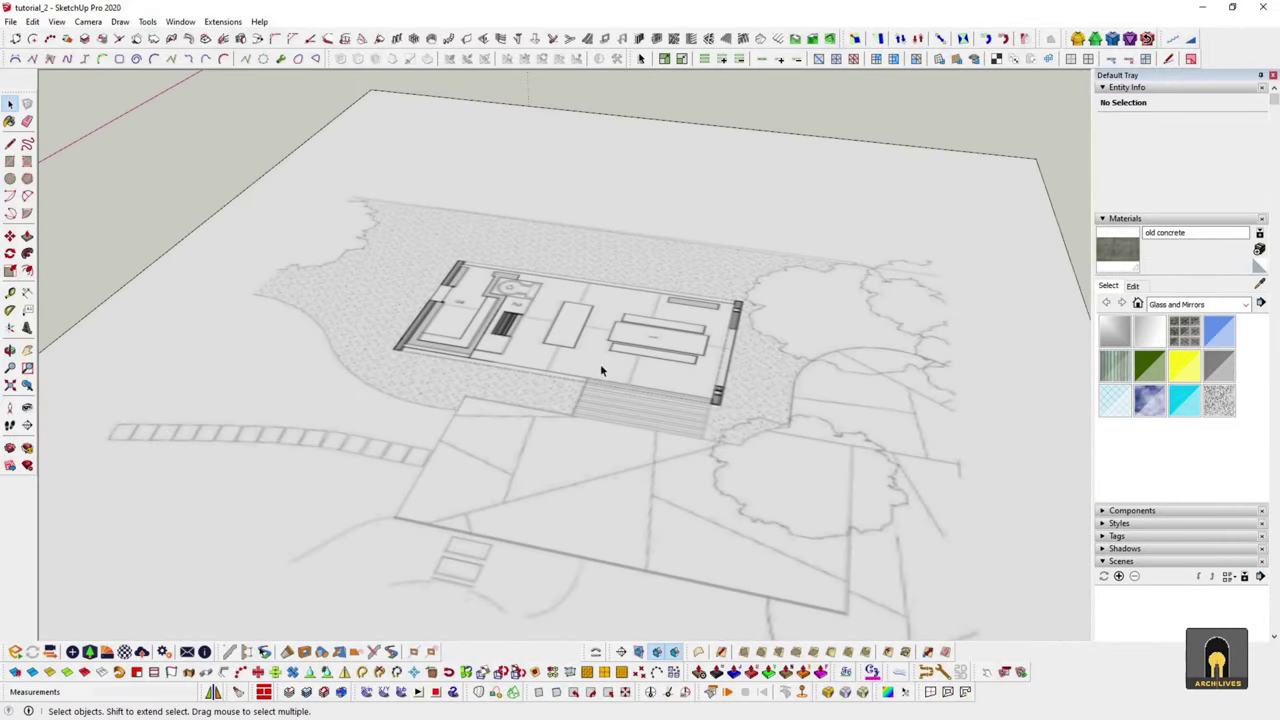
pyautogui.scroll(3, 607, 367)
pyautogui.moveTo(571, 354)
pyautogui.mouseDown(button='middle')
pyautogui.moveTo(554, 329)
pyautogui.moveTo(657, 435)
pyautogui.moveTo(812, 408)
pyautogui.mouseUp(button='middle')
pyautogui.scroll(3, 435, 253)
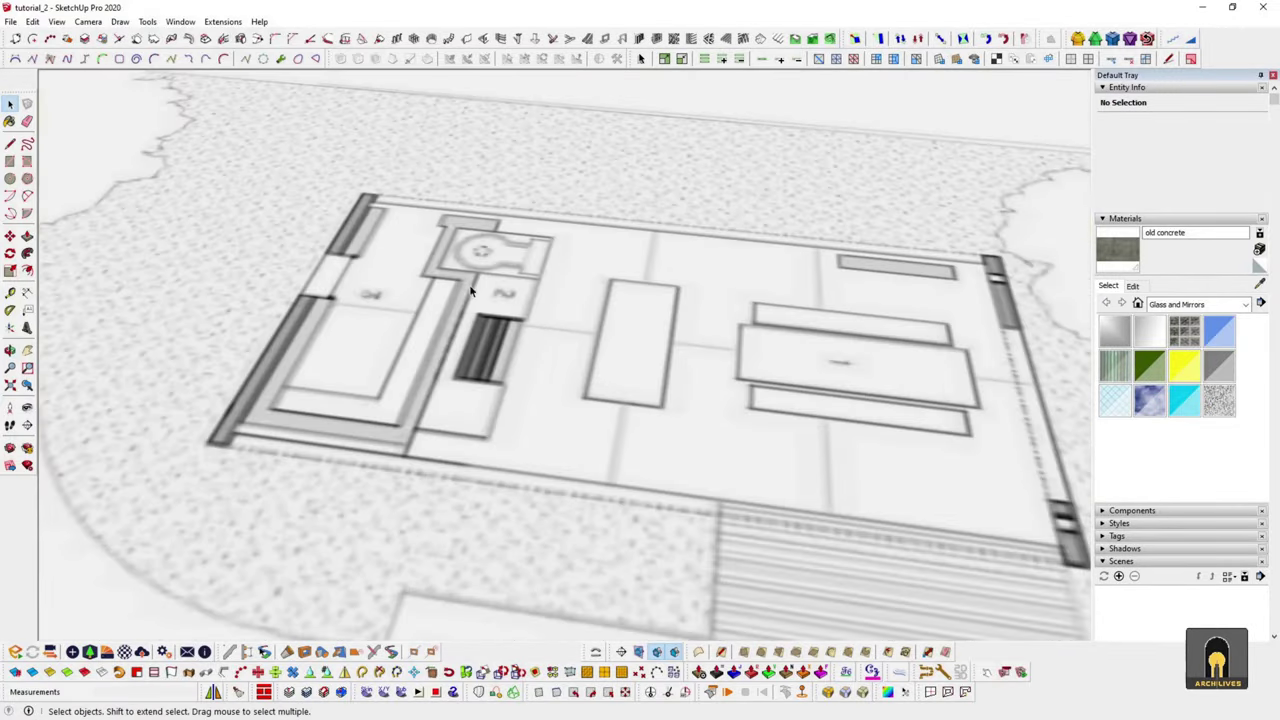
pyautogui.scroll(-3, 472, 291)
pyautogui.scroll(3, 812, 408)
pyautogui.scroll(2, 567, 390)
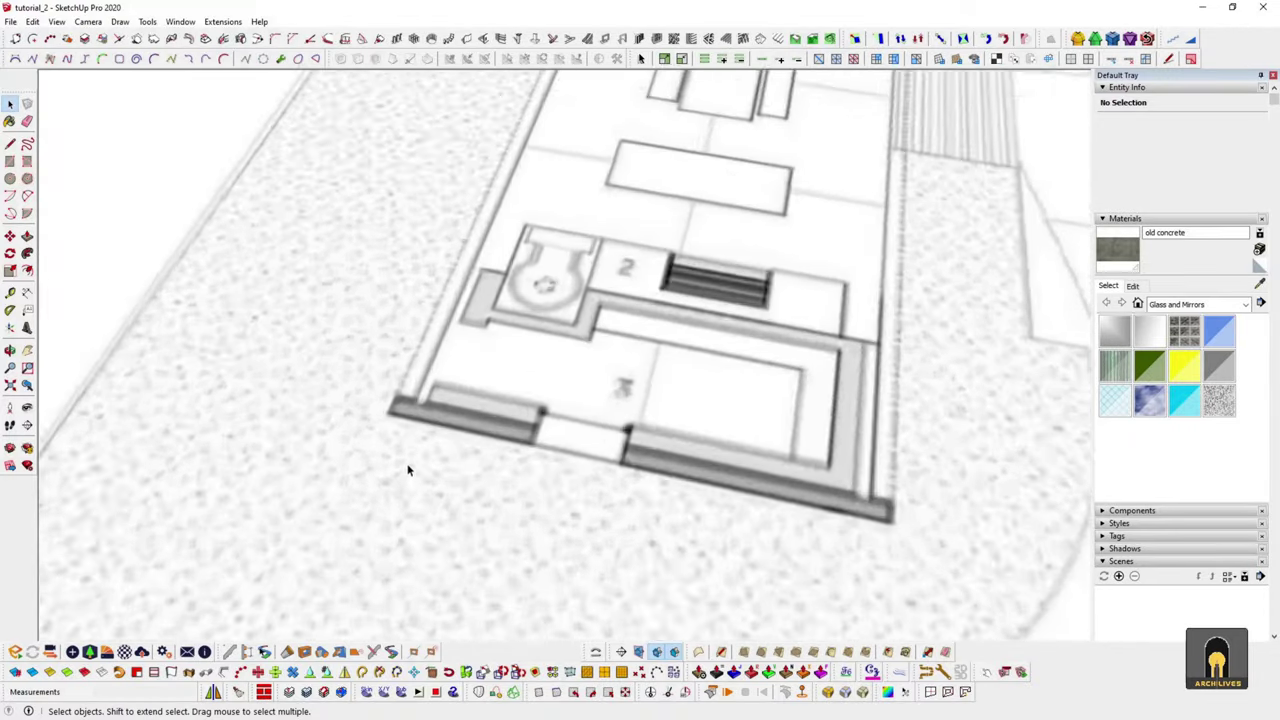
pyautogui.scroll(2, 401, 395)
pyautogui.scroll(1, 401, 395)
# - Draw a rectangle along the side wall edge of the floor plan
pyautogui.press('r')
pyautogui.click(400, 414)
pyautogui.scroll(1, 787, 598)
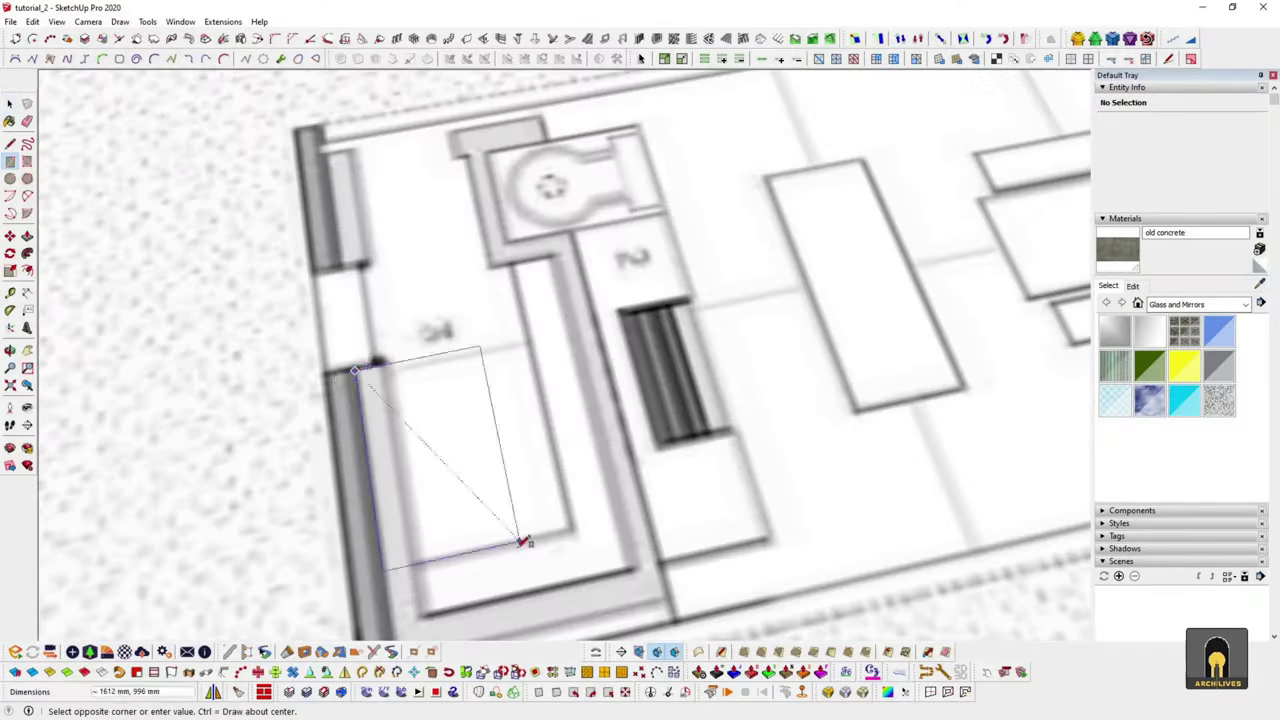
pyautogui.moveTo(522, 541); pyautogui.dragTo(471, 493, button='middle')
pyautogui.scroll(5, 417, 468)
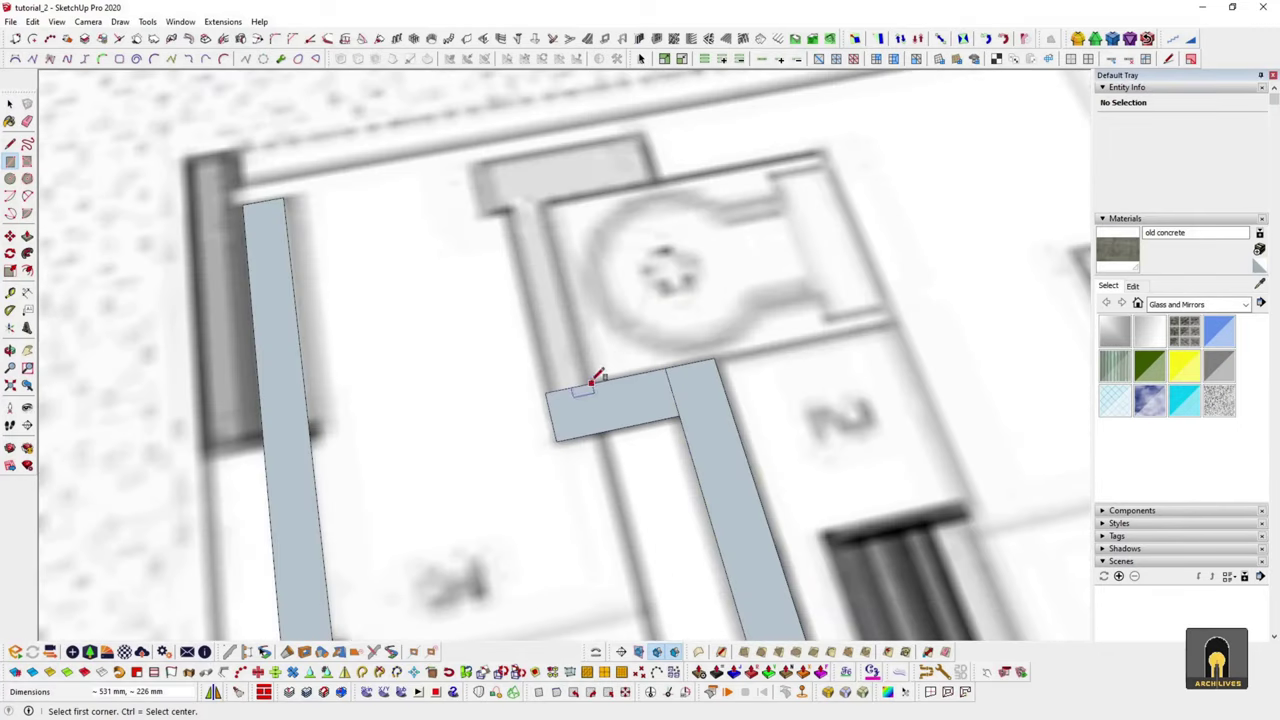
pyautogui.click(549, 201)
# - Orbit out to a wide view and select the whole house as a solid group
pyautogui.moveTo(549, 201); pyautogui.dragTo(527, 352, button='middle')
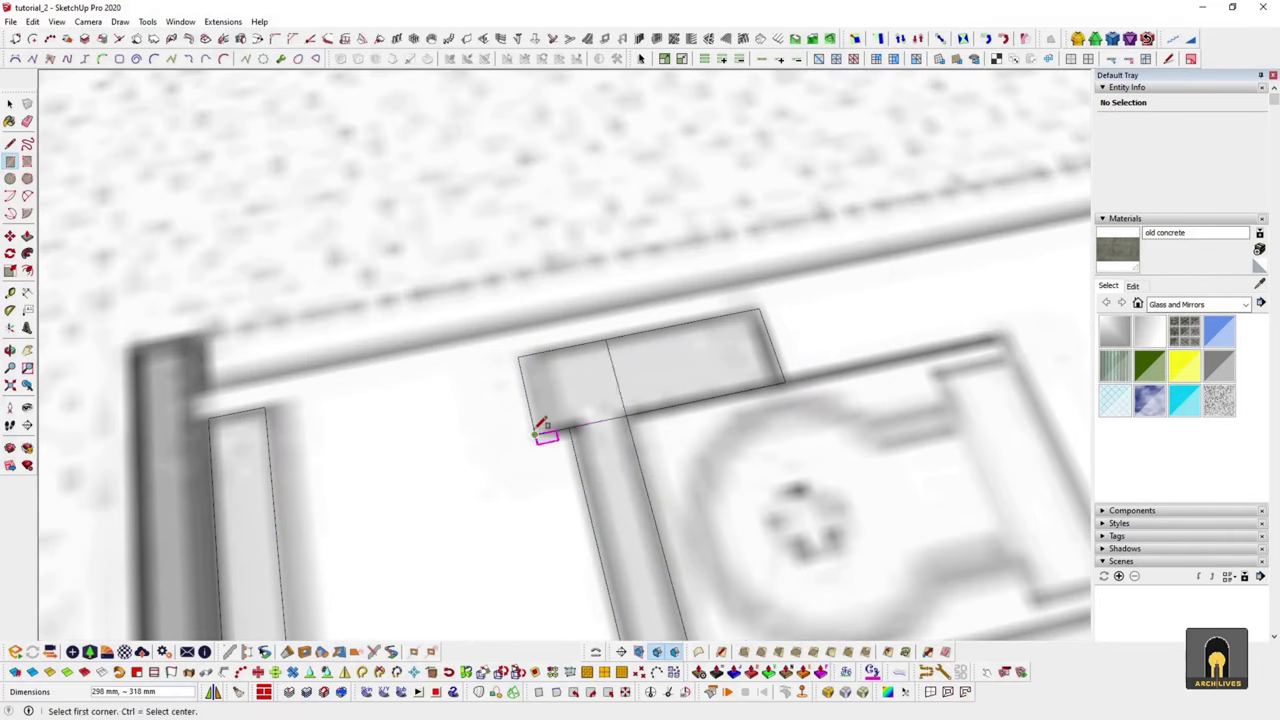
pyautogui.scroll(-5, 541, 425)
pyautogui.moveTo(680, 451); pyautogui.dragTo(942, 354, button='middle')
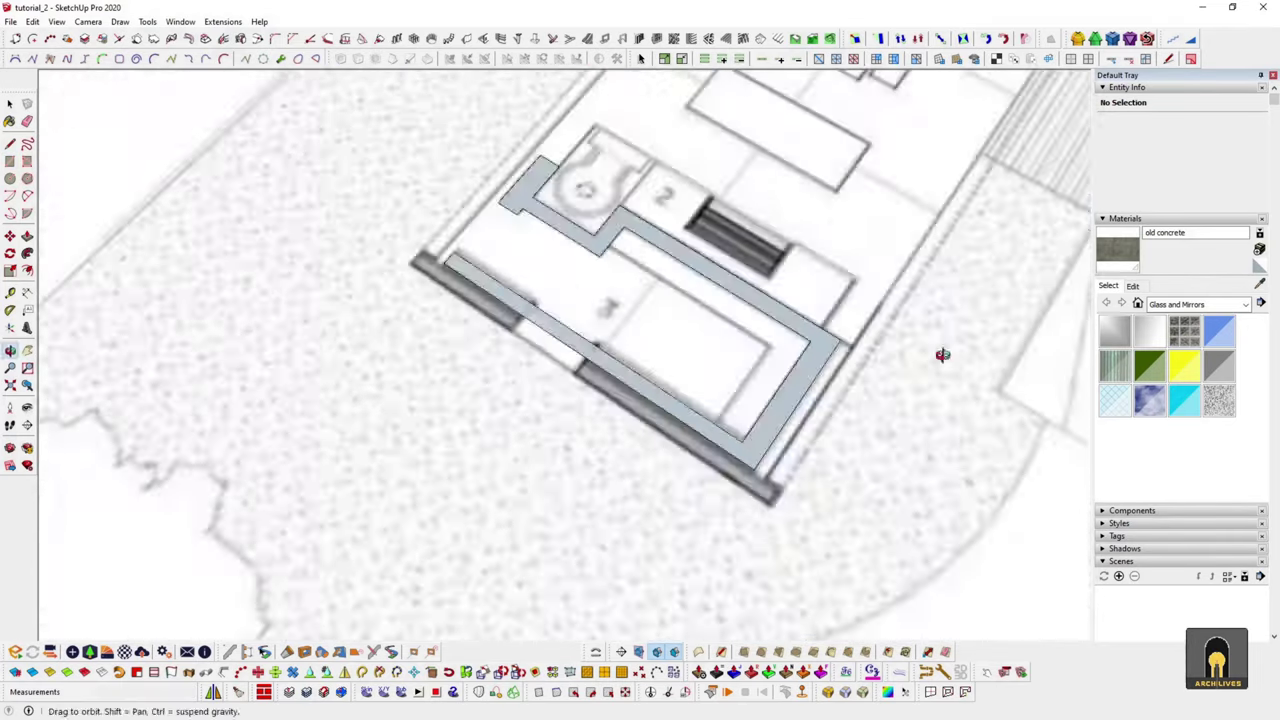
pyautogui.scroll(3, 663, 357)
pyautogui.moveTo(663, 357); pyautogui.dragTo(654, 443, button='middle')
pyautogui.scroll(-8, 654, 443)
pyautogui.moveTo(317, 280)
pyautogui.mouseDown(button='middle')
pyautogui.moveTo(514, 395)
pyautogui.moveTo(903, 234)
pyautogui.moveTo(309, 337)
pyautogui.mouseUp(button='middle')
pyautogui.scroll(3, 740, 360)
pyautogui.click(740, 360)
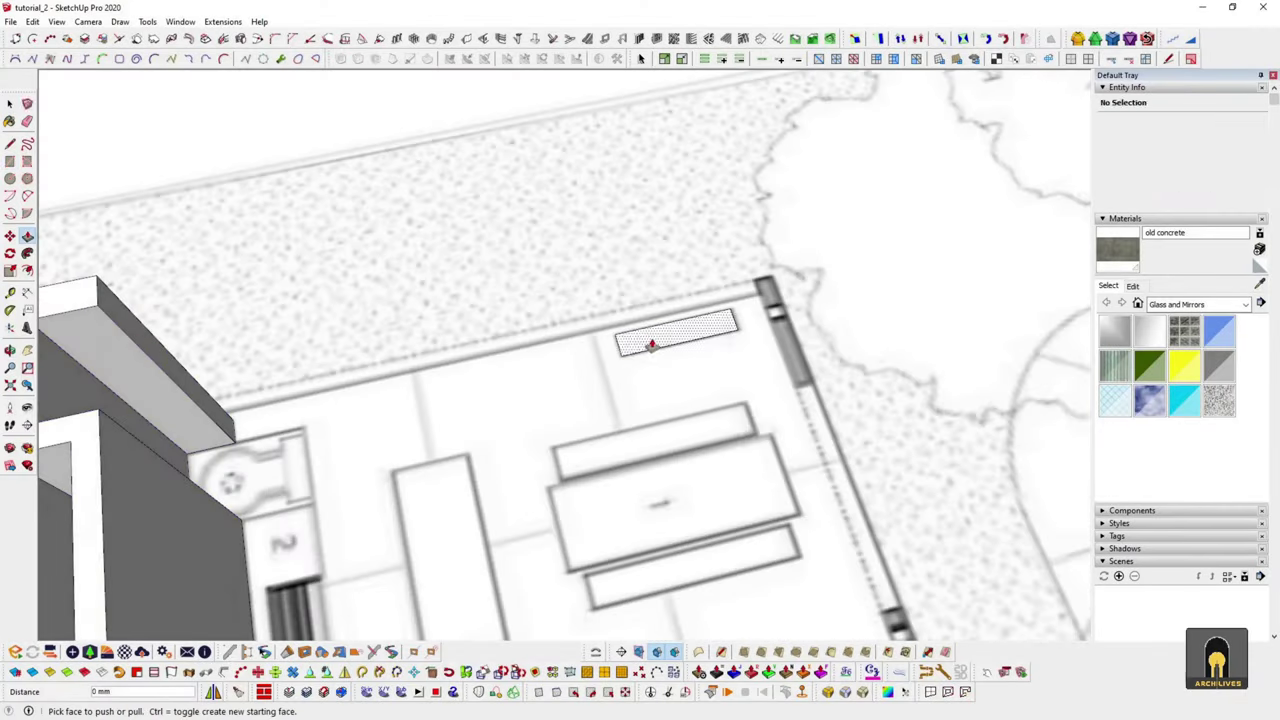
pyautogui.click(613, 330)
# - Orbit out to a wider view of the pavilion group over the plan
pyautogui.moveTo(613, 330); pyautogui.dragTo(694, 304, button='middle')
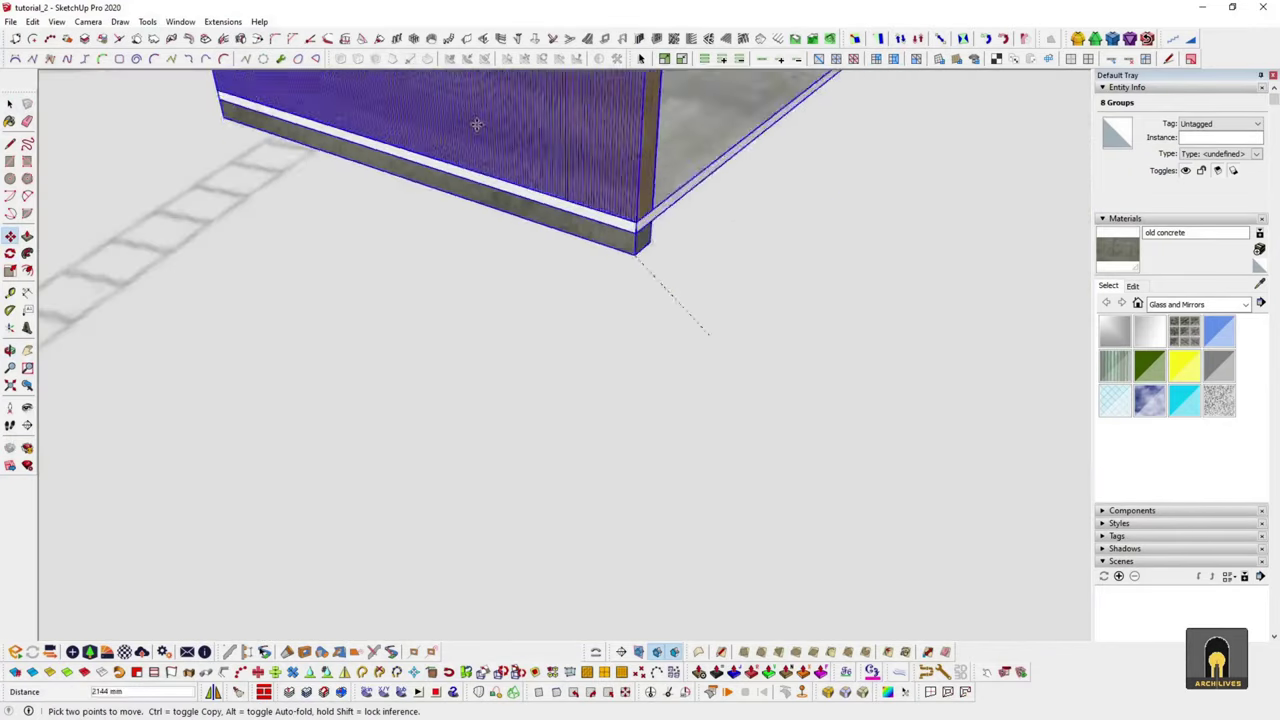
# - Orbit around the pavilion and its walls, then select the pavilion group up close
pyautogui.moveTo(477, 124); pyautogui.dragTo(489, 302, button='middle')
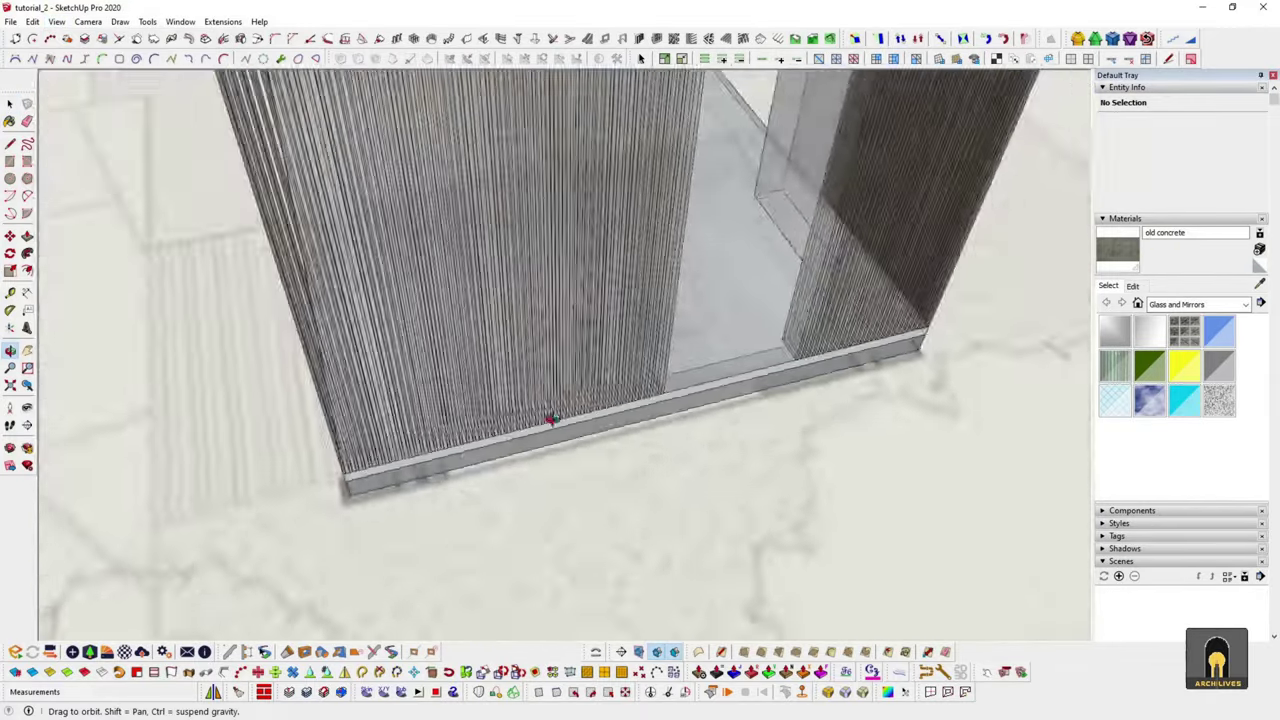
pyautogui.click(56, 21)
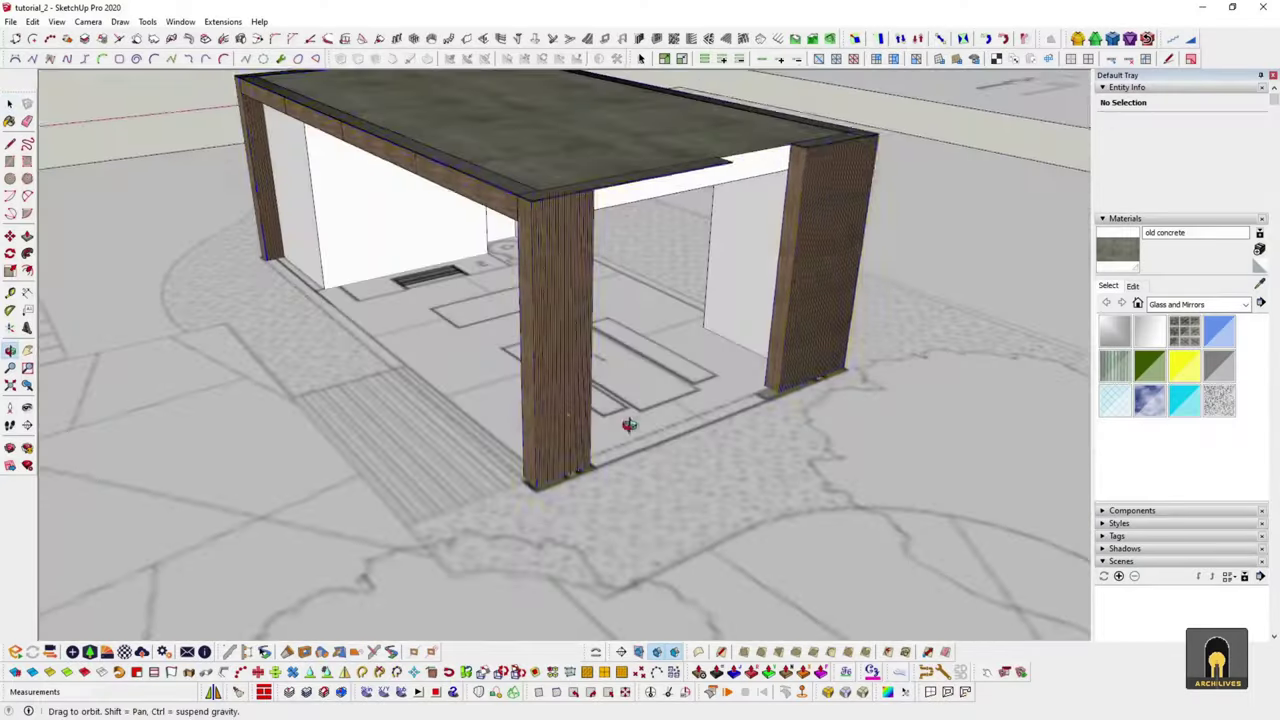
pyautogui.moveTo(628, 424); pyautogui.dragTo(691, 418)
pyautogui.press('space')
pyautogui.click(691, 418)
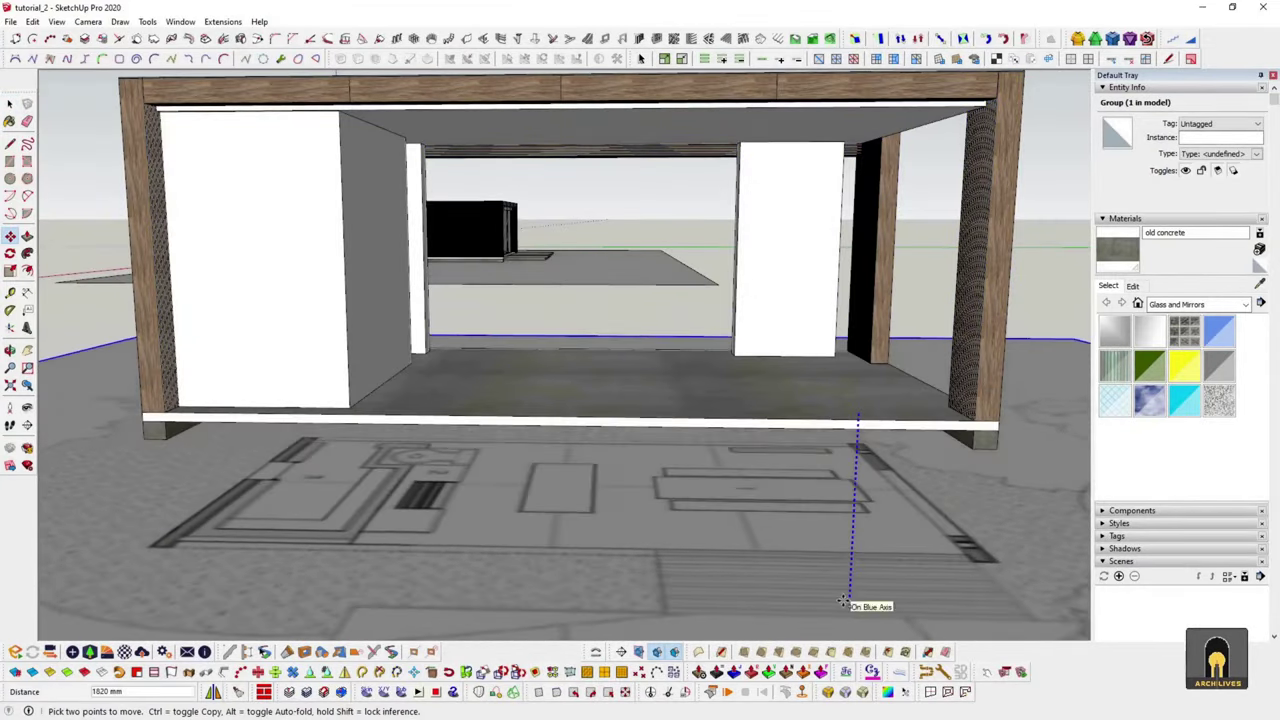
pyautogui.moveTo(843, 601); pyautogui.dragTo(602, 494, button='middle')
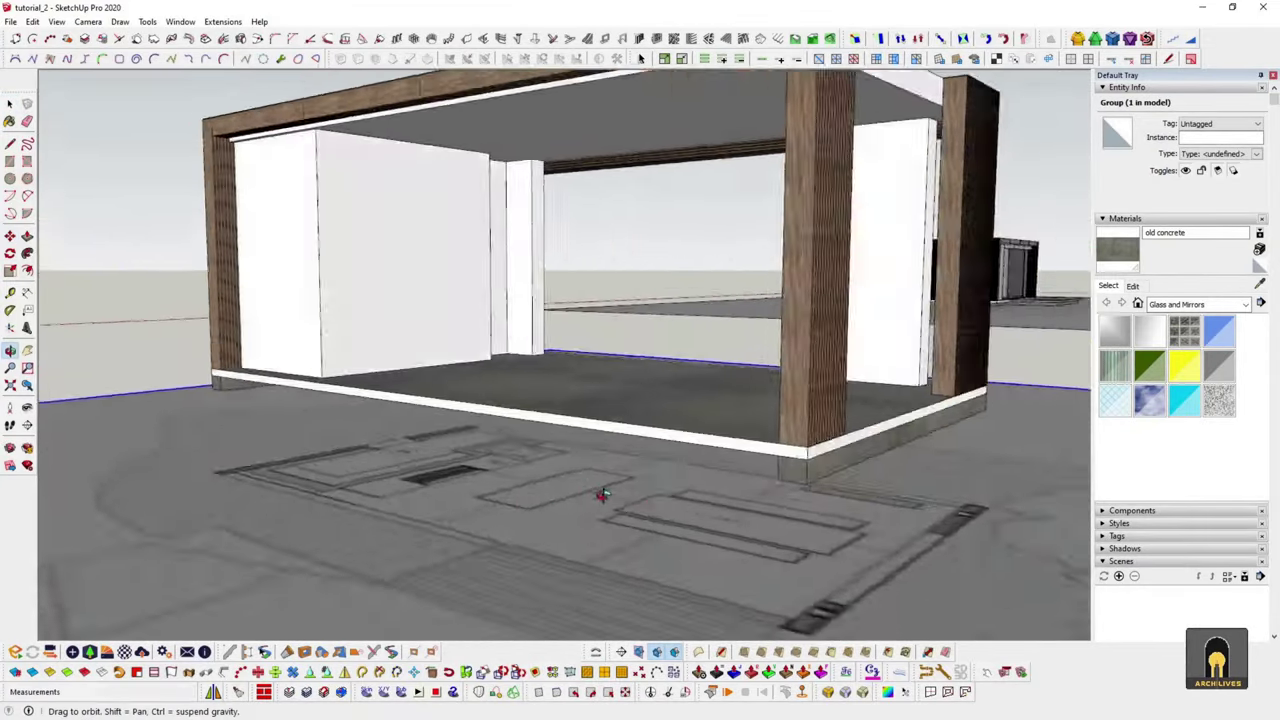
pyautogui.moveTo(790, 518); pyautogui.dragTo(573, 604, button='middle')
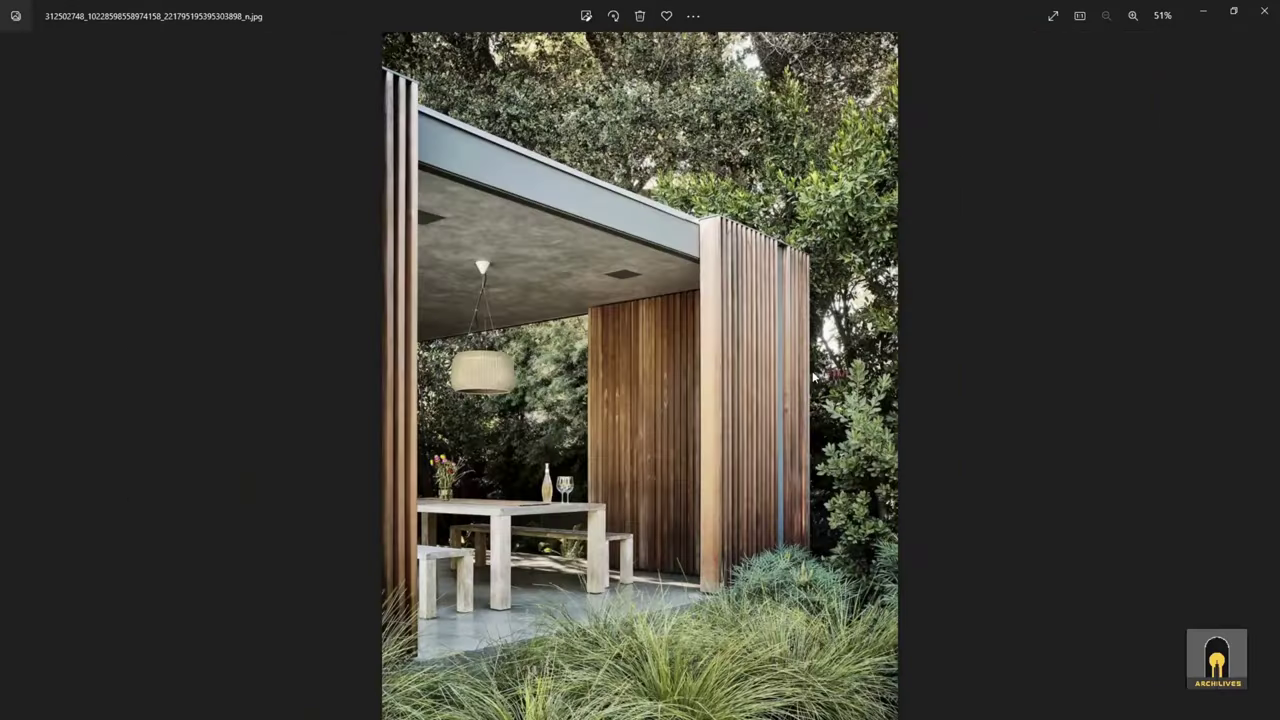
# - Advance to the next pavilion reference photo in Photos
pyautogui.press('Right')
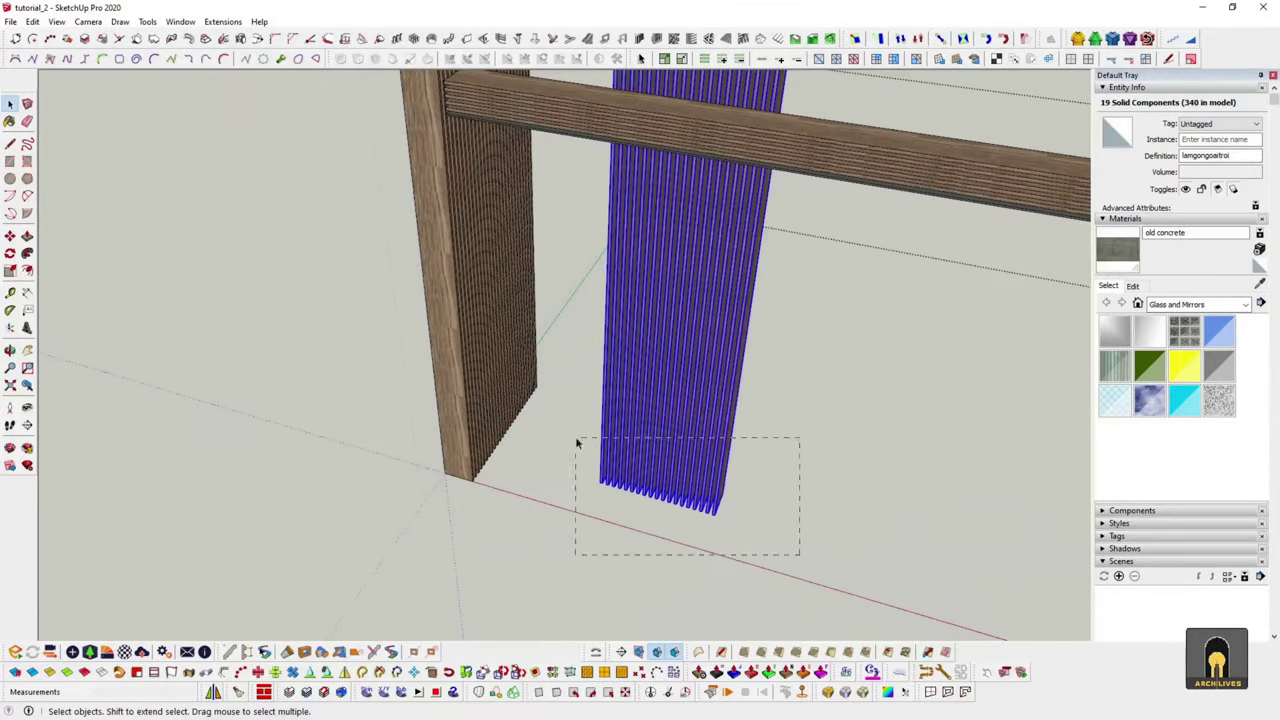
# - Select the wall slats, narrowing the selection from 19 to 17 slats
pyautogui.moveTo(576, 442); pyautogui.dragTo(652, 465, button='middle')
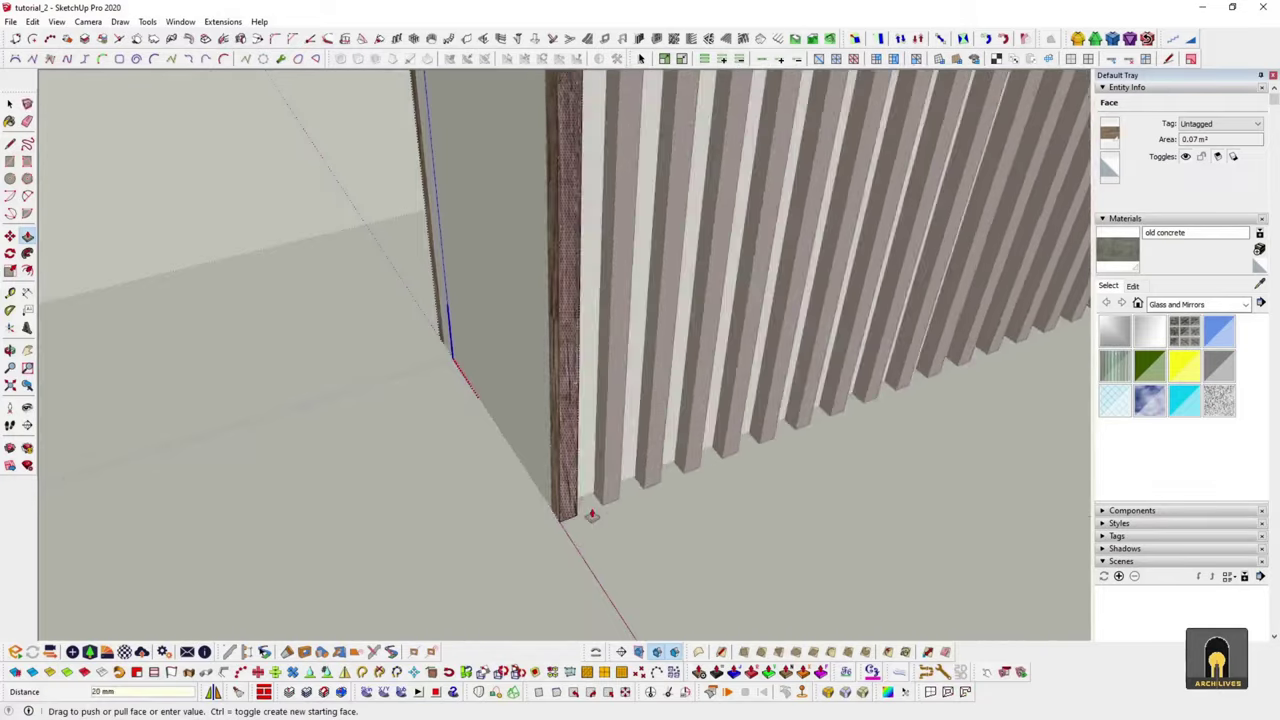
pyautogui.moveTo(591, 515)
pyautogui.mouseDown(button='middle')
pyautogui.moveTo(649, 451)
pyautogui.moveTo(689, 443)
pyautogui.mouseUp(button='middle')
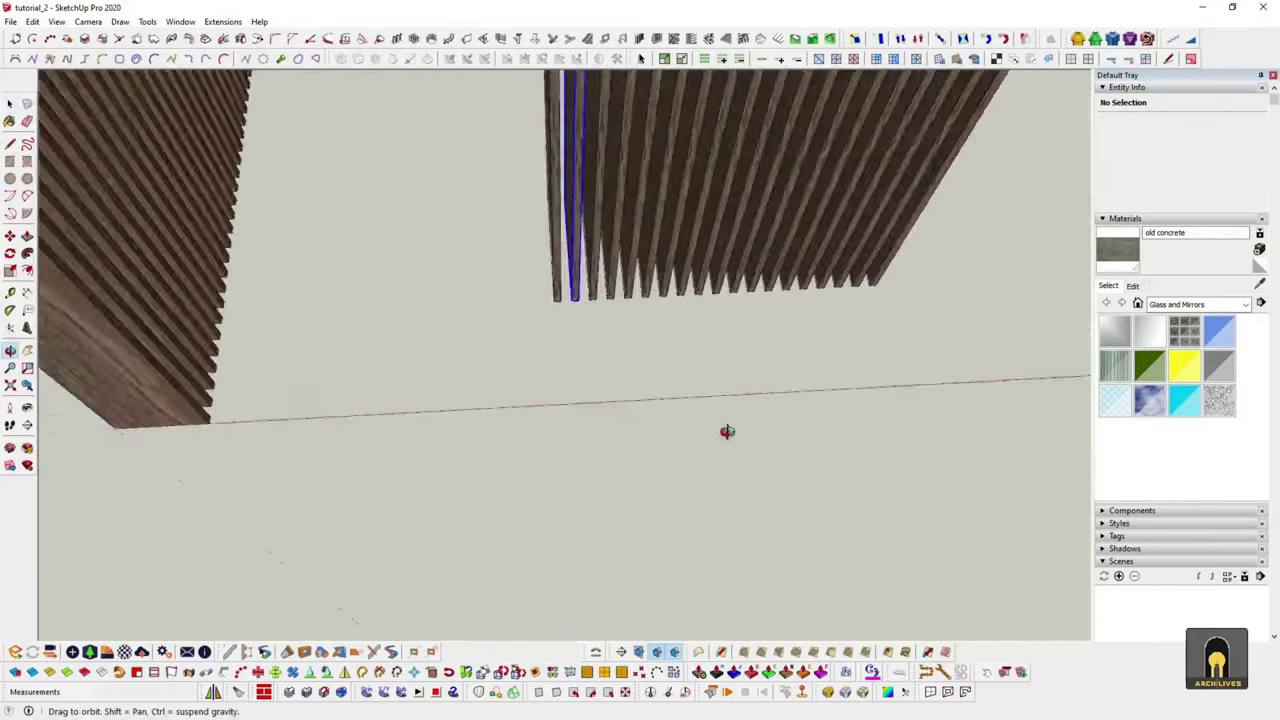
pyautogui.moveTo(608, 347); pyautogui.dragTo(608, 347)
pyautogui.scroll(5, 823, 594)
pyautogui.scroll(3, 860, 590)
pyautogui.scroll(3, 902, 420)
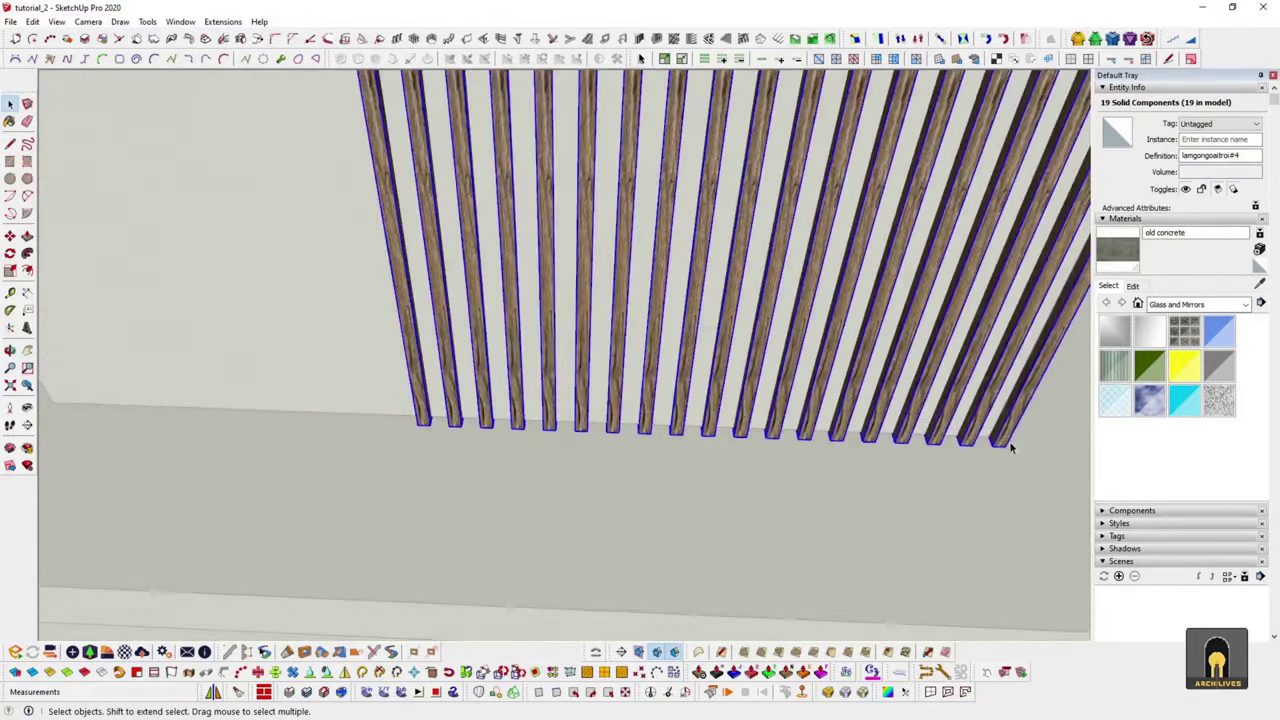
pyautogui.moveTo(951, 466); pyautogui.dragTo(551, 297)
# - Move the 17 selected slats into position among the other slats
pyautogui.press('m')
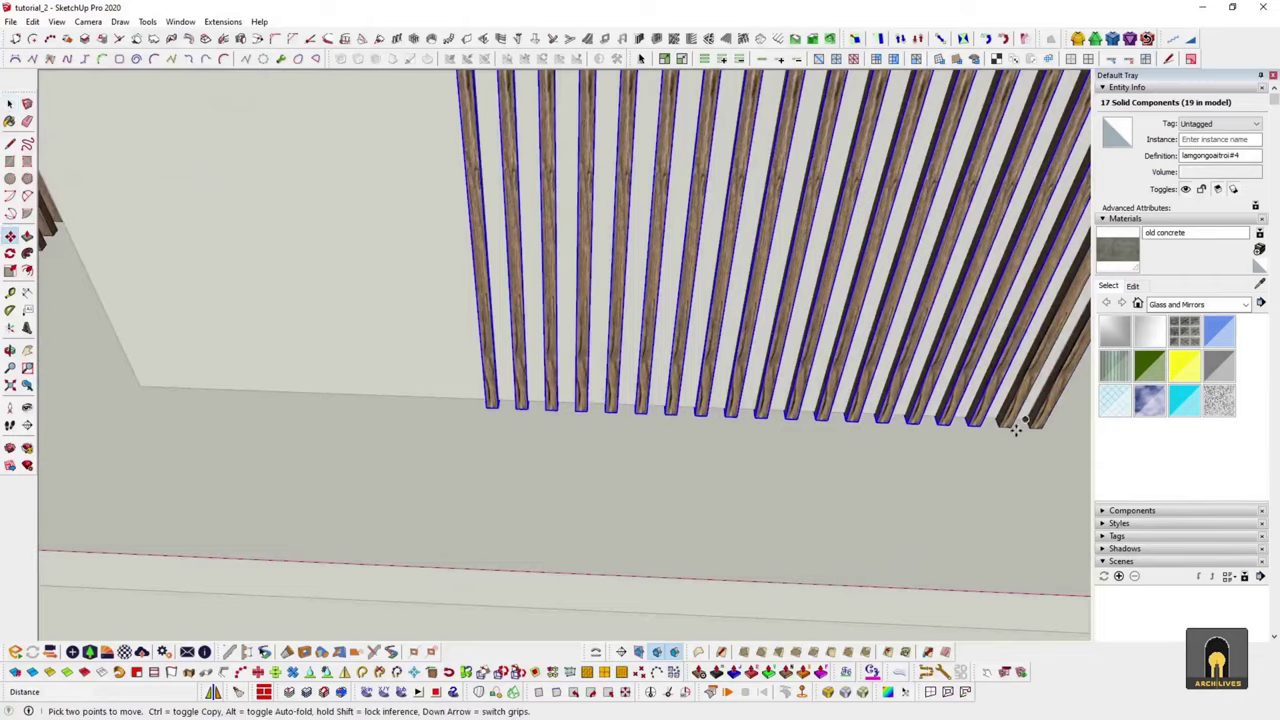
pyautogui.click(494, 406)
pyautogui.scroll(3, 494, 406)
pyautogui.scroll(3, 495, 410)
pyautogui.scroll(3, 496, 415)
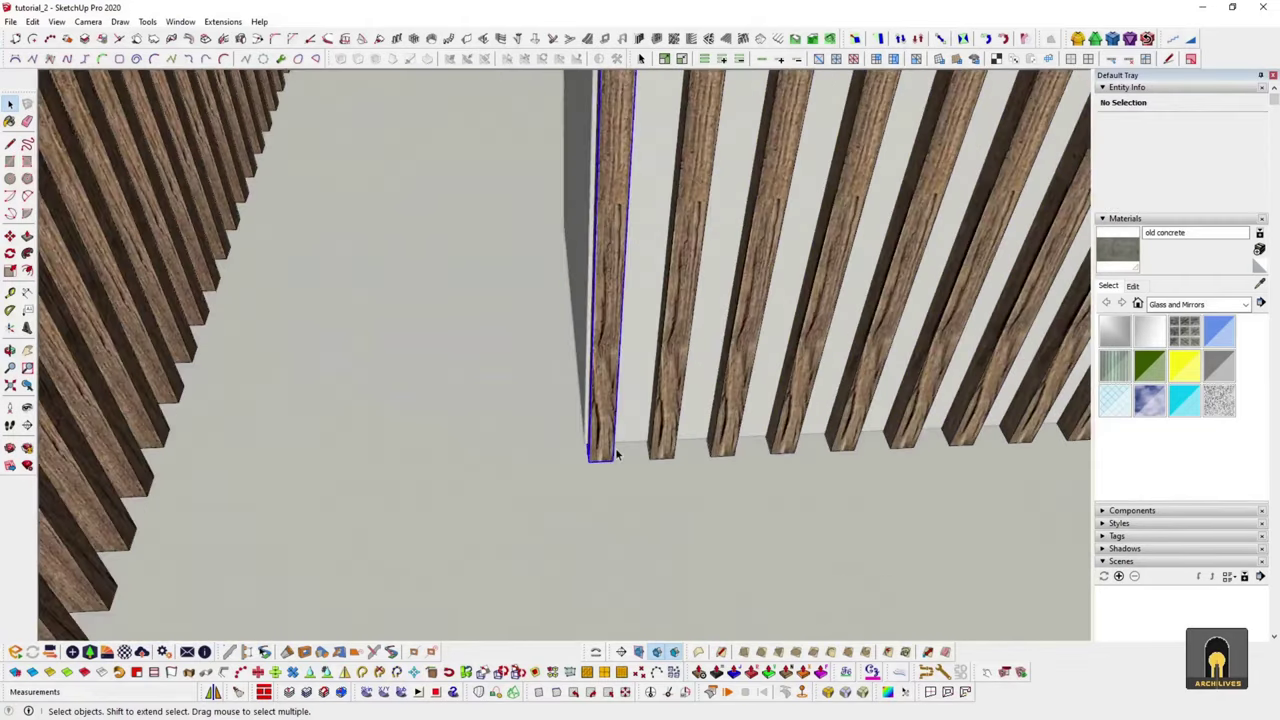
pyautogui.scroll(2, 498, 422)
pyautogui.click(440, 396)
pyautogui.scroll(-3, 440, 396)
pyautogui.scroll(3, 576, 451)
pyautogui.press('space')
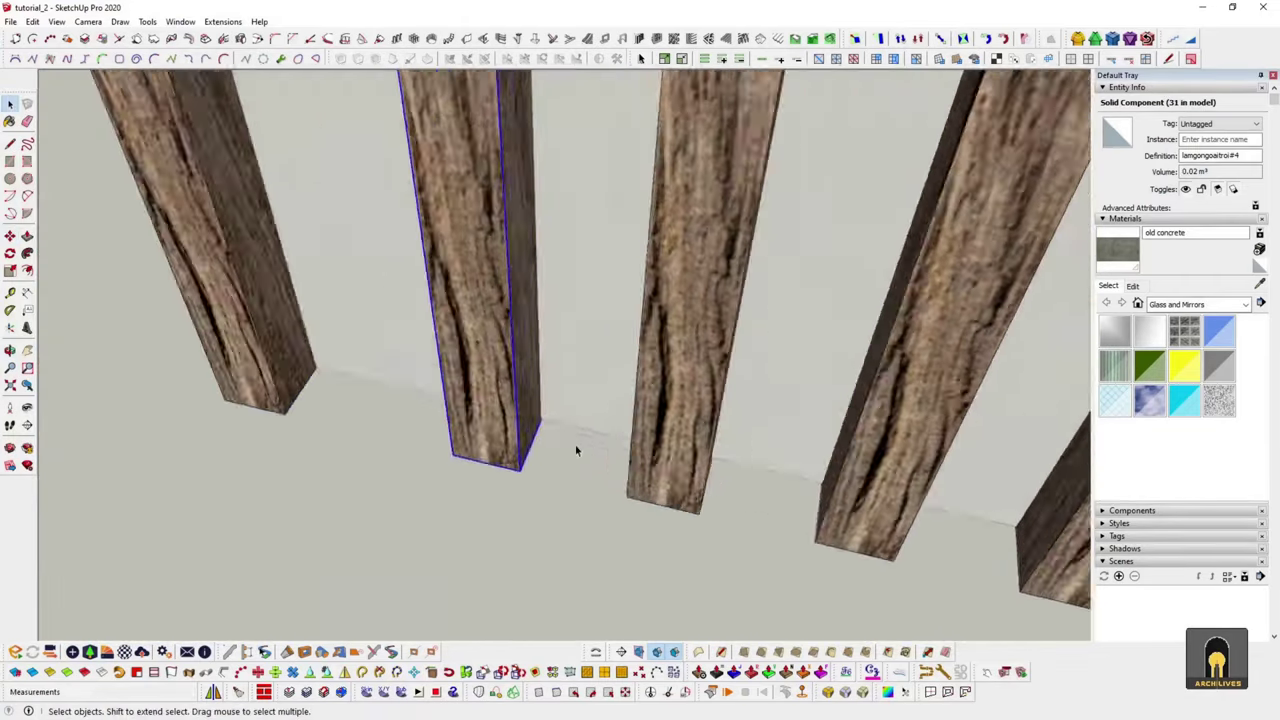
# - Orbit around the room to inspect the repositioned slats from front and low angles
pyautogui.scroll(-3, 535, 424)
pyautogui.scroll(-3, 571, 357)
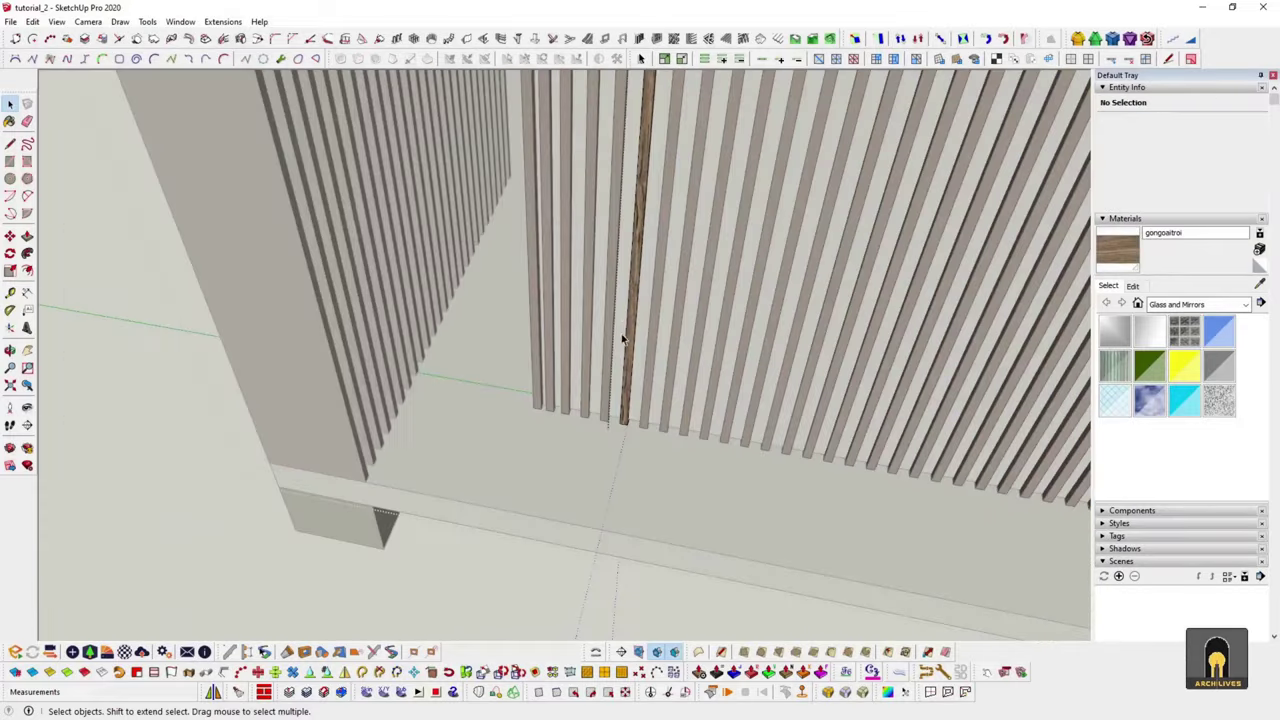
pyautogui.scroll(4, 623, 323)
pyautogui.moveTo(671, 391)
pyautogui.mouseDown(button='middle')
pyautogui.moveTo(603, 193)
pyautogui.moveTo(643, 297)
pyautogui.mouseUp(button='middle')
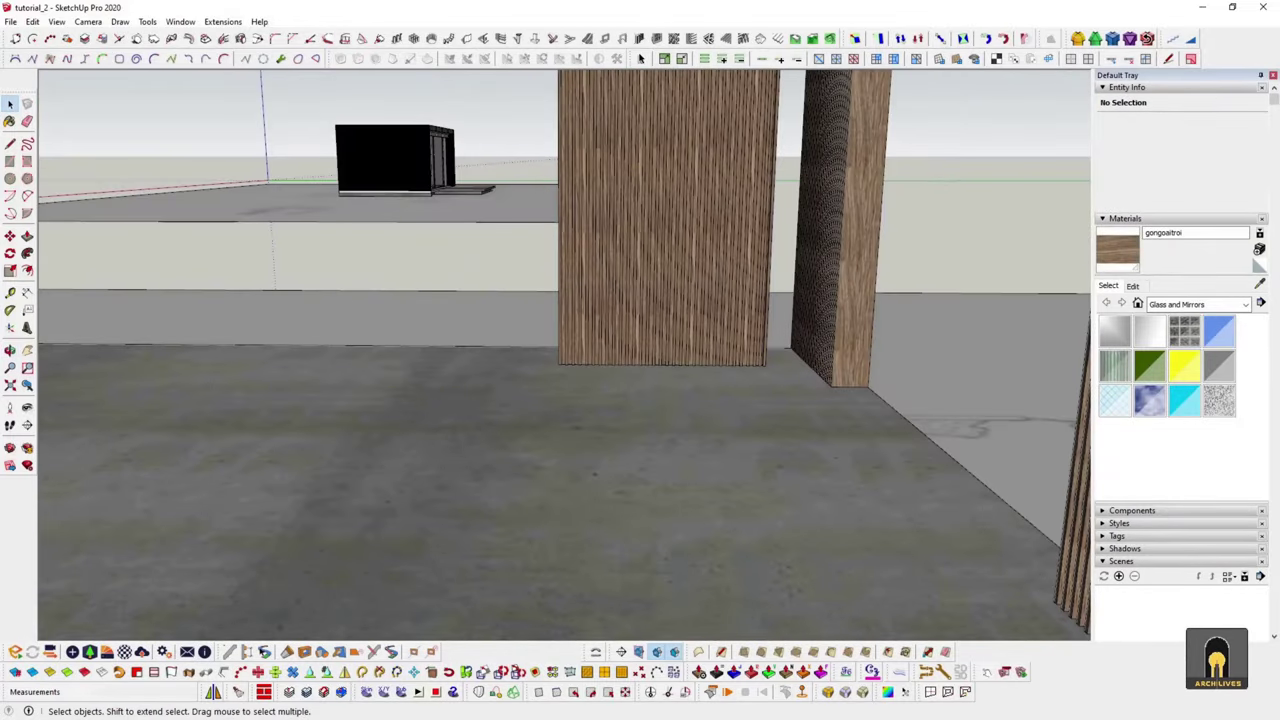
pyautogui.scroll(-2, 337, 366)
pyautogui.scroll(-5, 423, 451)
pyautogui.scroll(4, 429, 486)
pyautogui.moveTo(429, 486)
pyautogui.mouseDown(button='middle')
pyautogui.moveTo(556, 306)
pyautogui.moveTo(491, 214)
pyautogui.mouseUp(button='middle')
pyautogui.scroll(5, 541, 435)
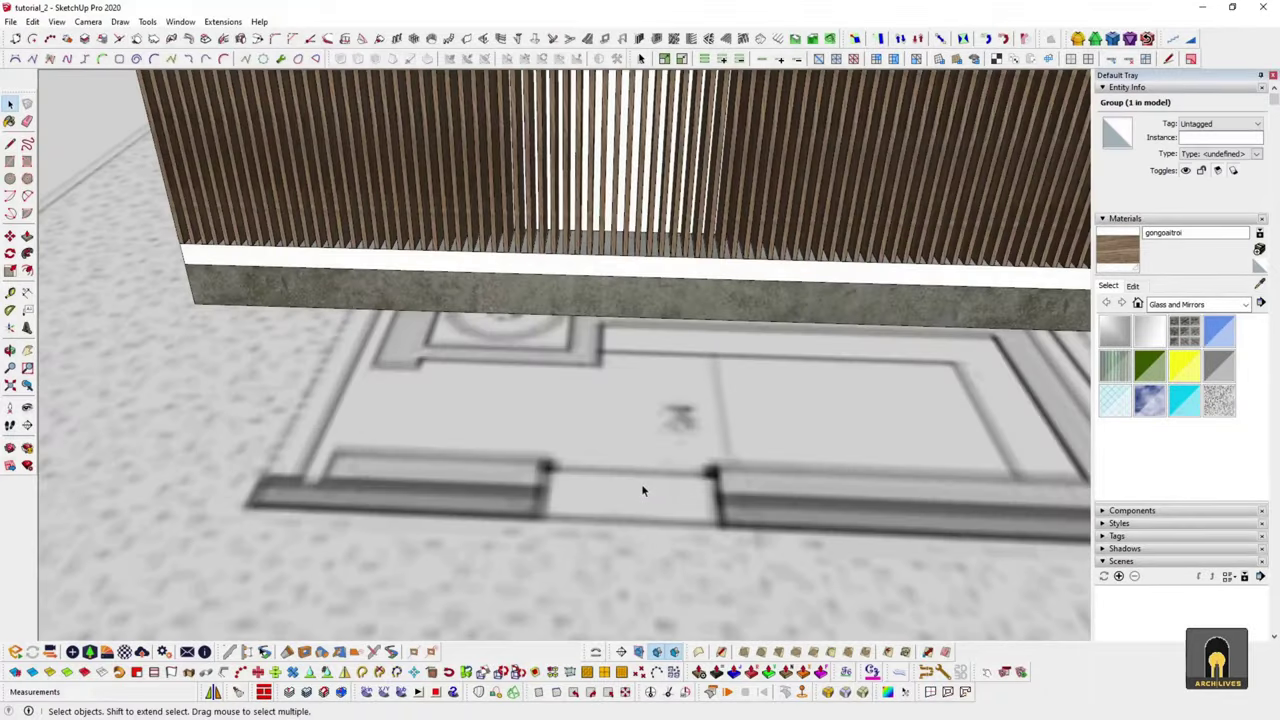
pyautogui.moveTo(688, 234); pyautogui.dragTo(533, 515, button='middle')
pyautogui.scroll(-2, 546, 520)
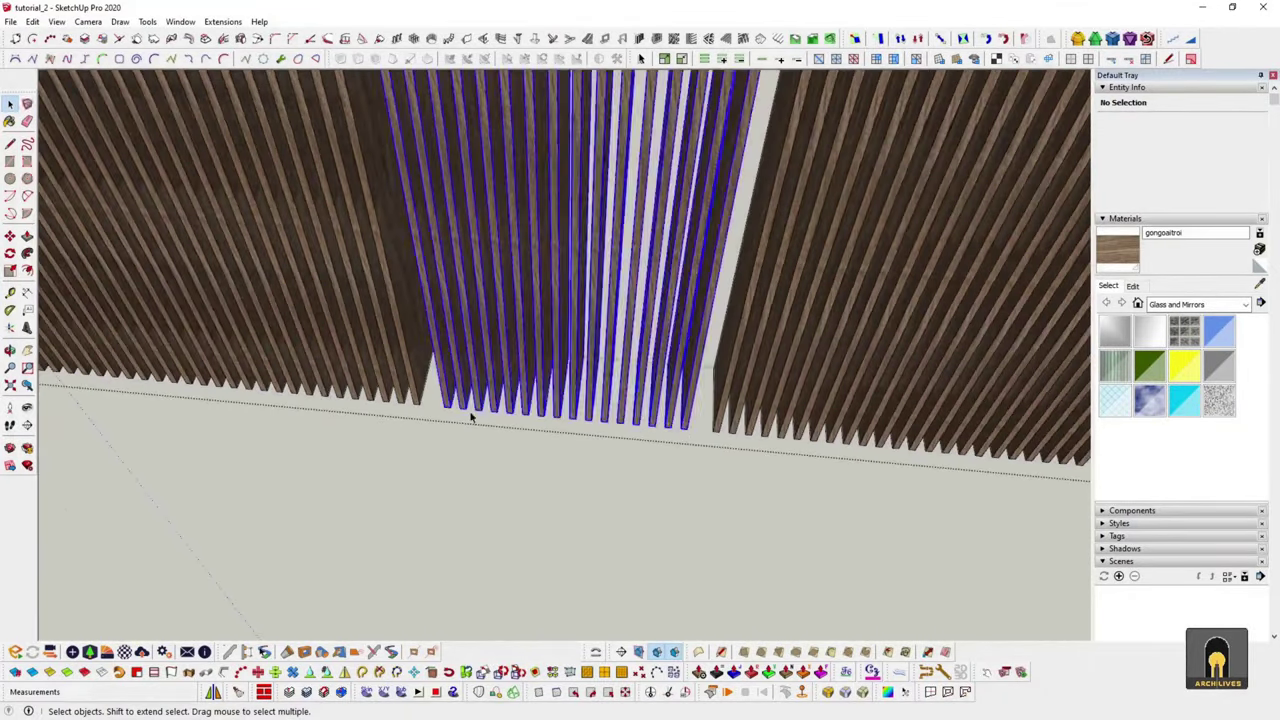
pyautogui.scroll(-5, 472, 415)
pyautogui.moveTo(563, 486)
pyautogui.mouseDown(button='middle')
pyautogui.moveTo(889, 337)
pyautogui.moveTo(223, 449)
pyautogui.moveTo(923, 437)
pyautogui.mouseUp(button='middle')
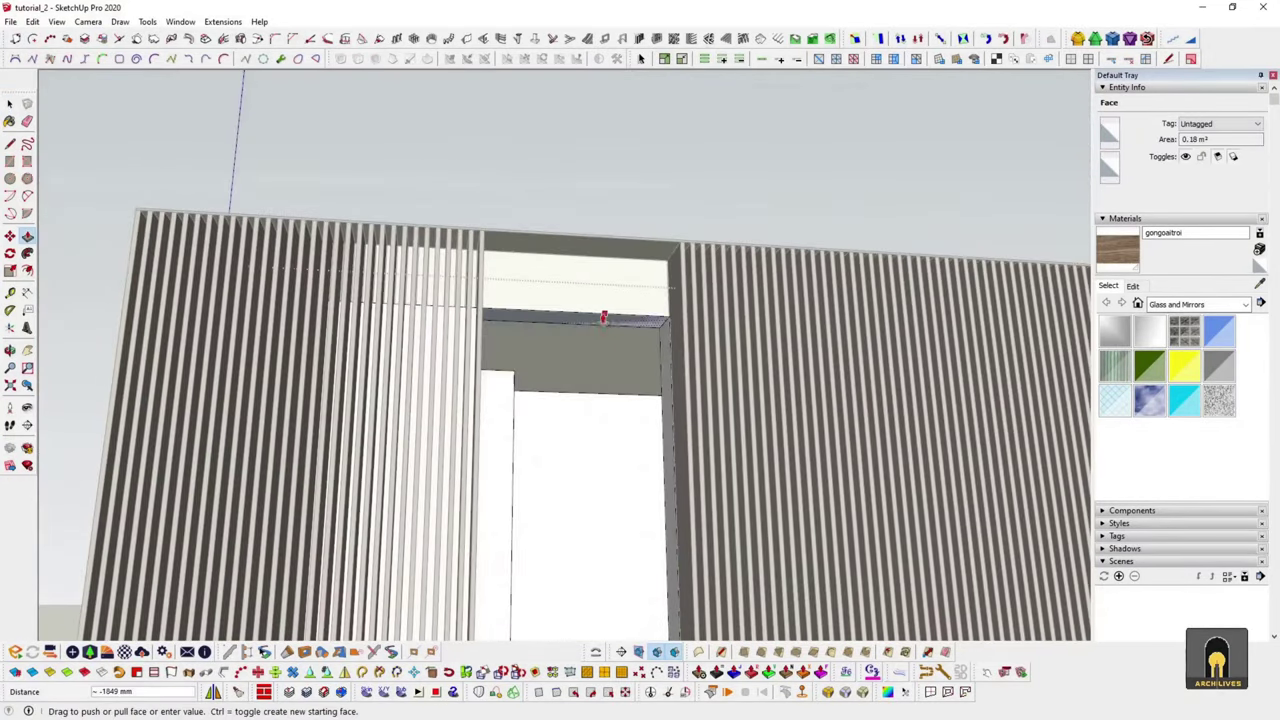
# - Orbit the pavilion to a high view showing both boxes
pyautogui.scroll(-10, 614, 318)
pyautogui.scroll(-5, 614, 318)
pyautogui.moveTo(560, 400); pyautogui.dragTo(401, 492, button='middle')
pyautogui.scroll(5, 401, 492)
pyautogui.scroll(3, 508, 380)
pyautogui.scroll(-3, 711, 337)
pyautogui.moveTo(634, 428)
pyautogui.mouseDown(button='middle')
pyautogui.moveTo(525, 463)
pyautogui.moveTo(571, 531)
pyautogui.mouseUp(button='middle')
pyautogui.scroll(3, 449, 443)
pyautogui.scroll(2, 449, 443)
# - Step forward through several more pavilion reference photos
pyautogui.press('Right')
pyautogui.press('Right')
pyautogui.press('Right')
pyautogui.press('Right')
pyautogui.scroll(2, 699, 466)
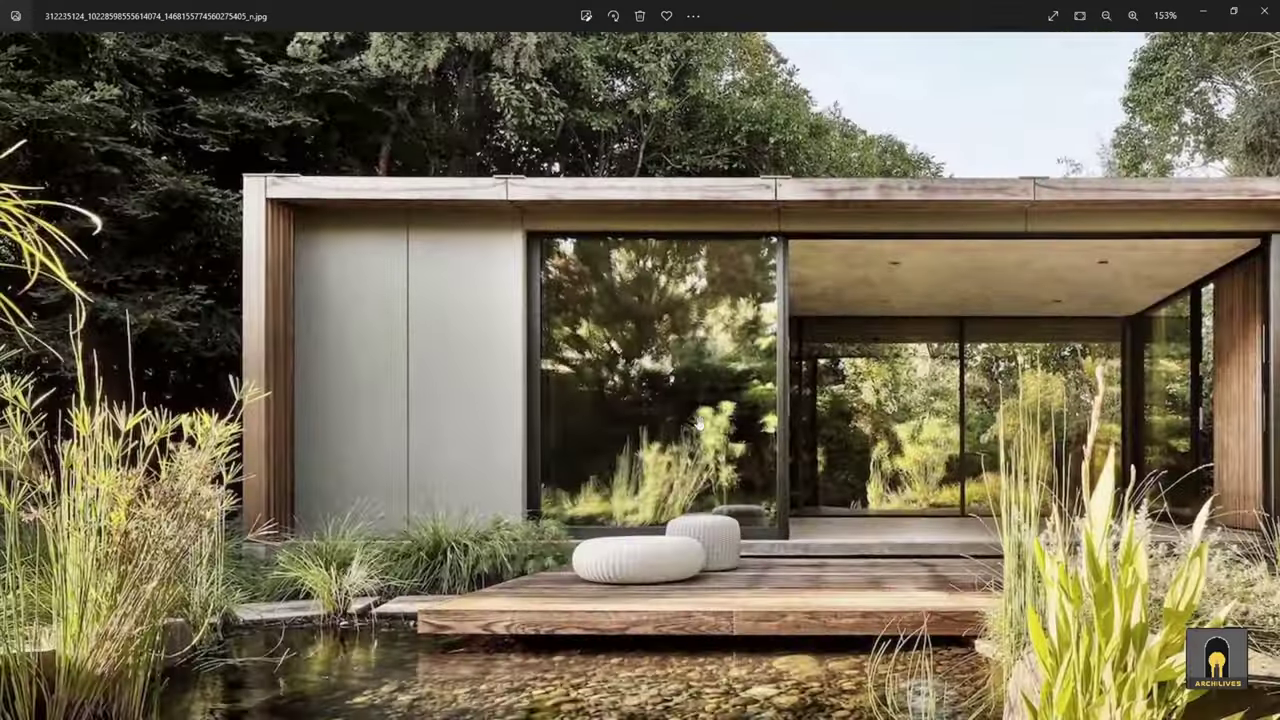
pyautogui.press('Right')
pyautogui.press('Right')
pyautogui.press('Right')
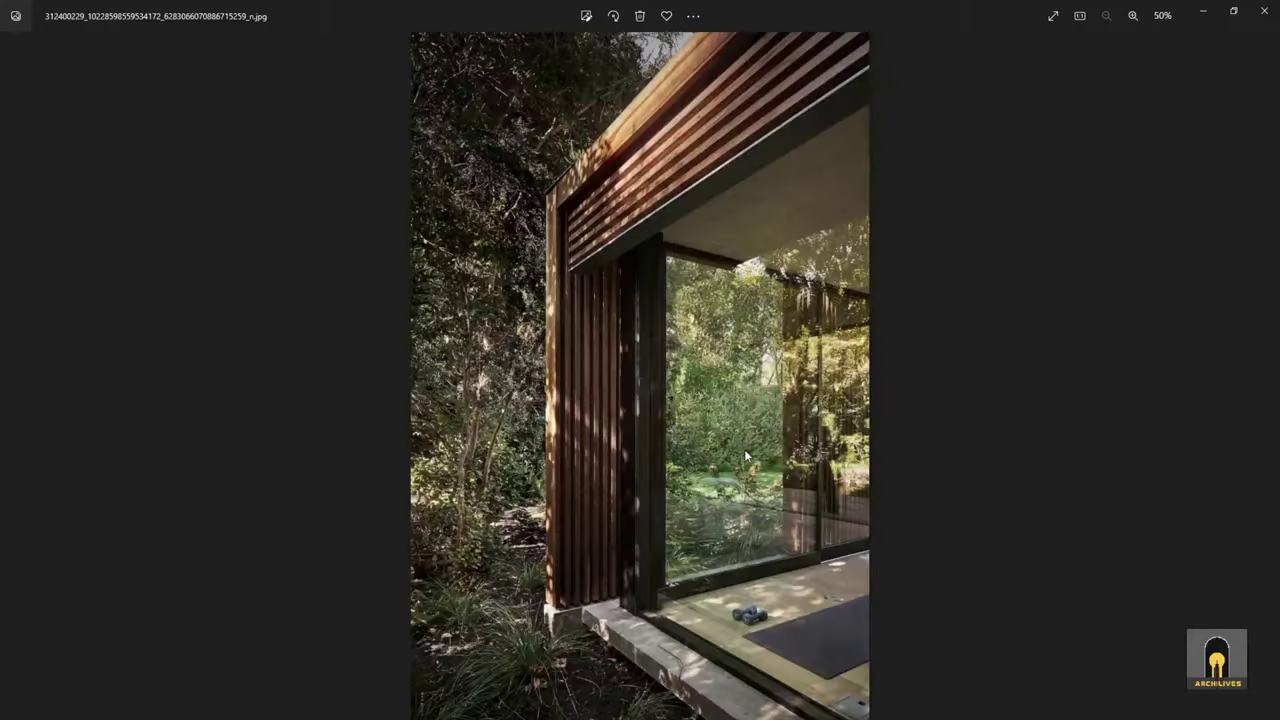
pyautogui.press('Right')
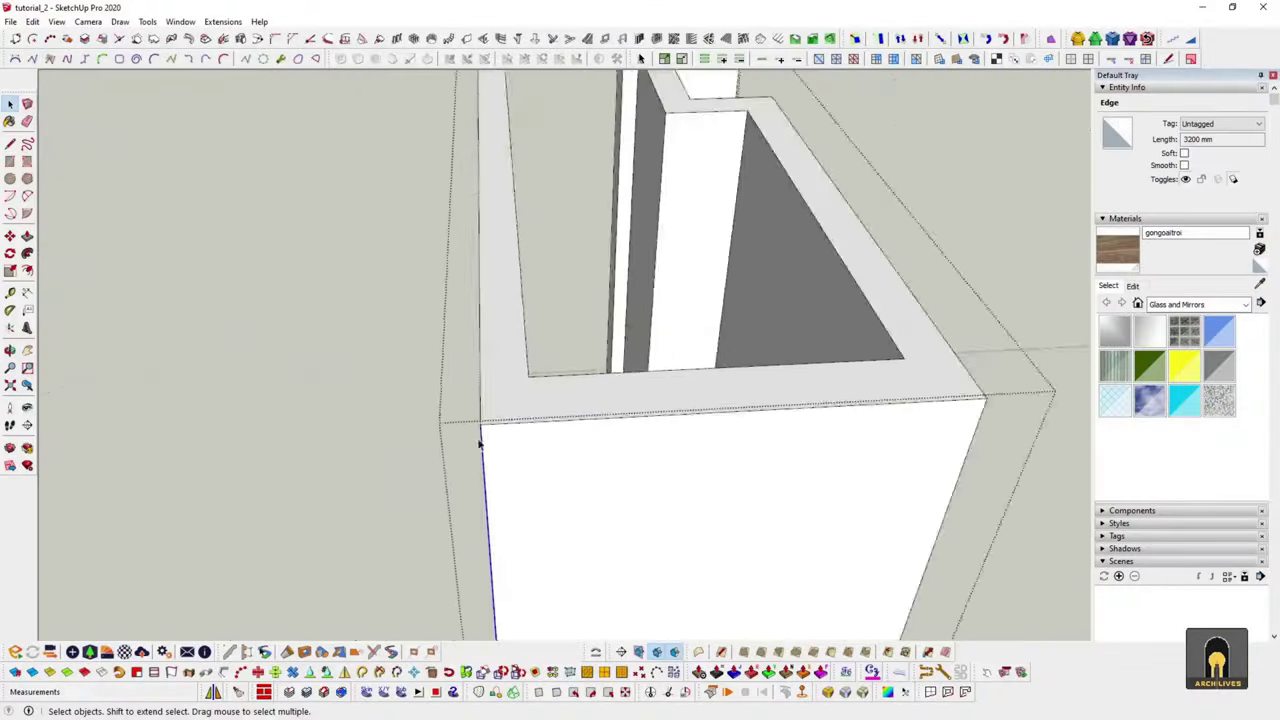
# - Copy the cabinet's front edge 5 mm over to form a door-panel gap
pyautogui.press('m')
pyautogui.click(749, 371)
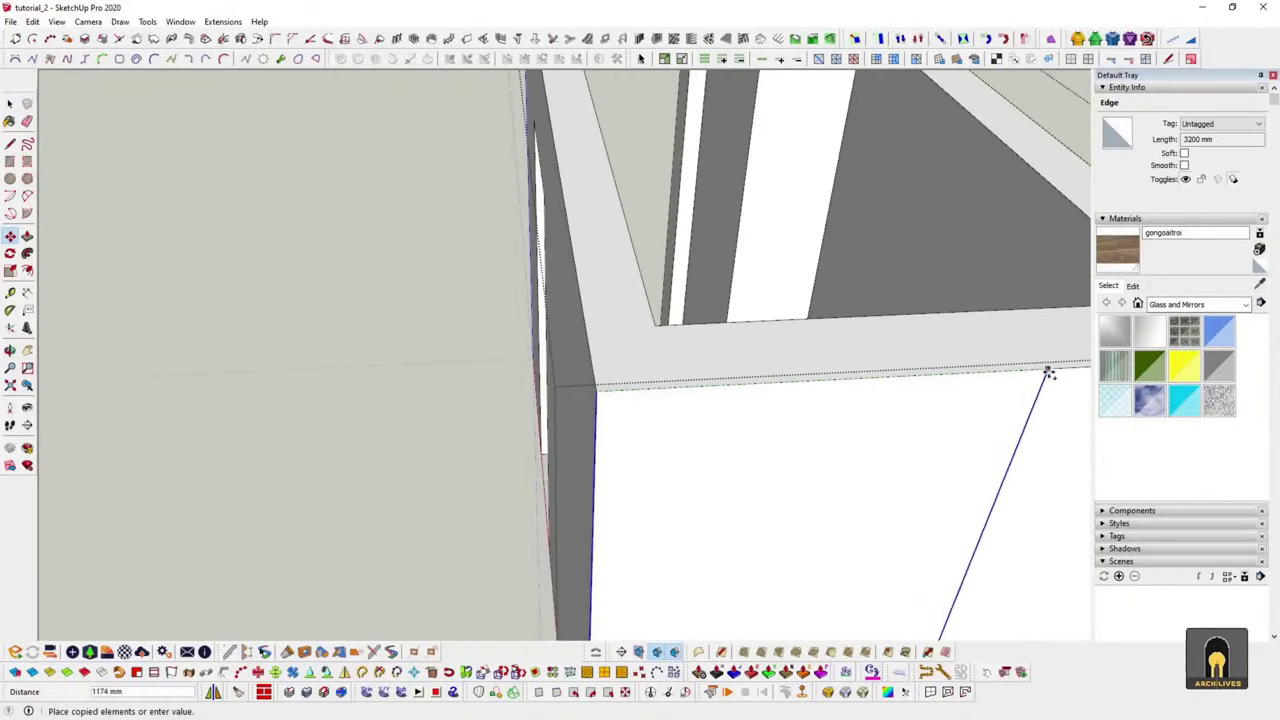
pyautogui.scroll(3, 791, 397)
pyautogui.press('Return')
pyautogui.scroll(2, 815, 388)
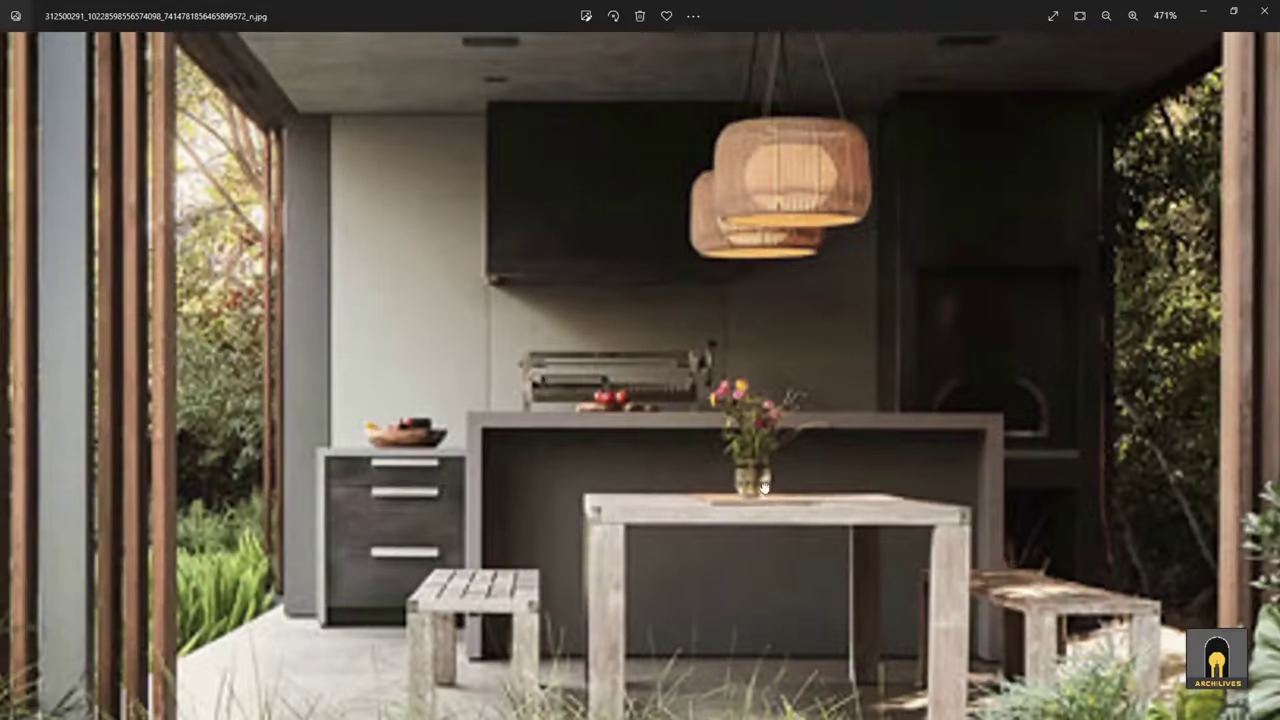
pyautogui.moveTo(763, 487); pyautogui.dragTo(787, 452)
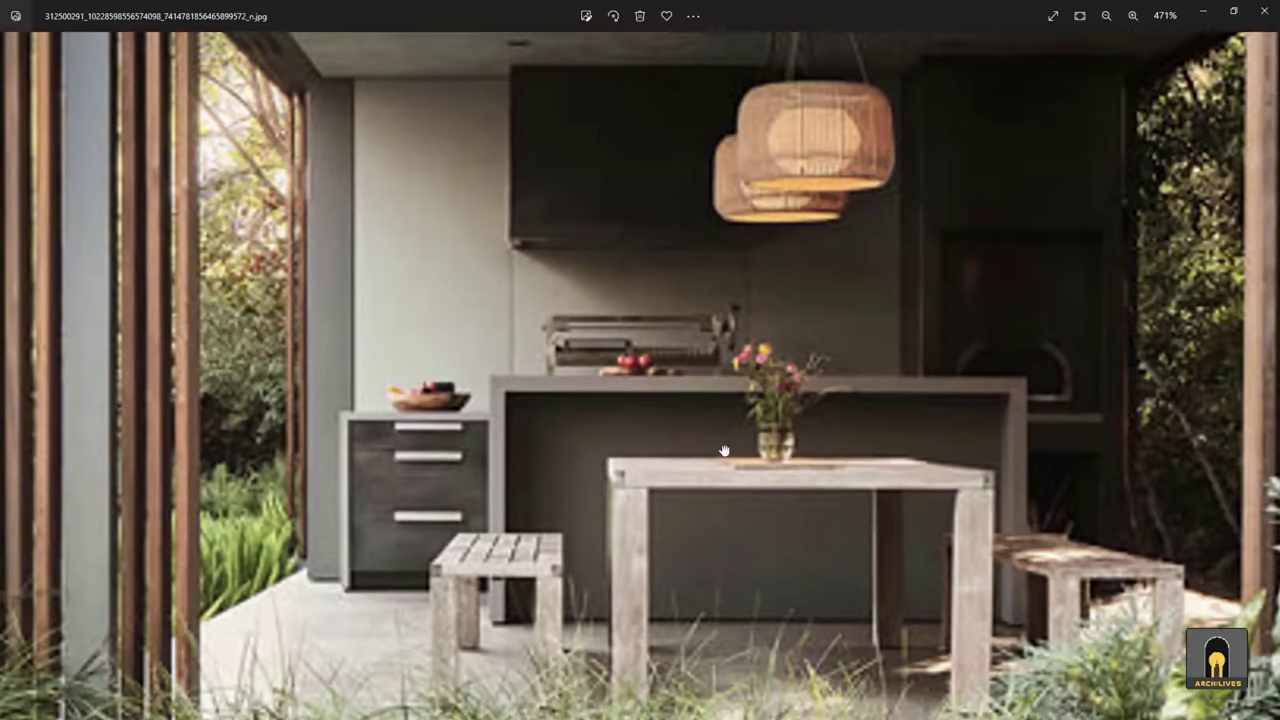
# - Move from the kitchen photo to the lawn-view pavilion photo, then view the tabletop at eye level
pyautogui.scroll(-3, 726, 447)
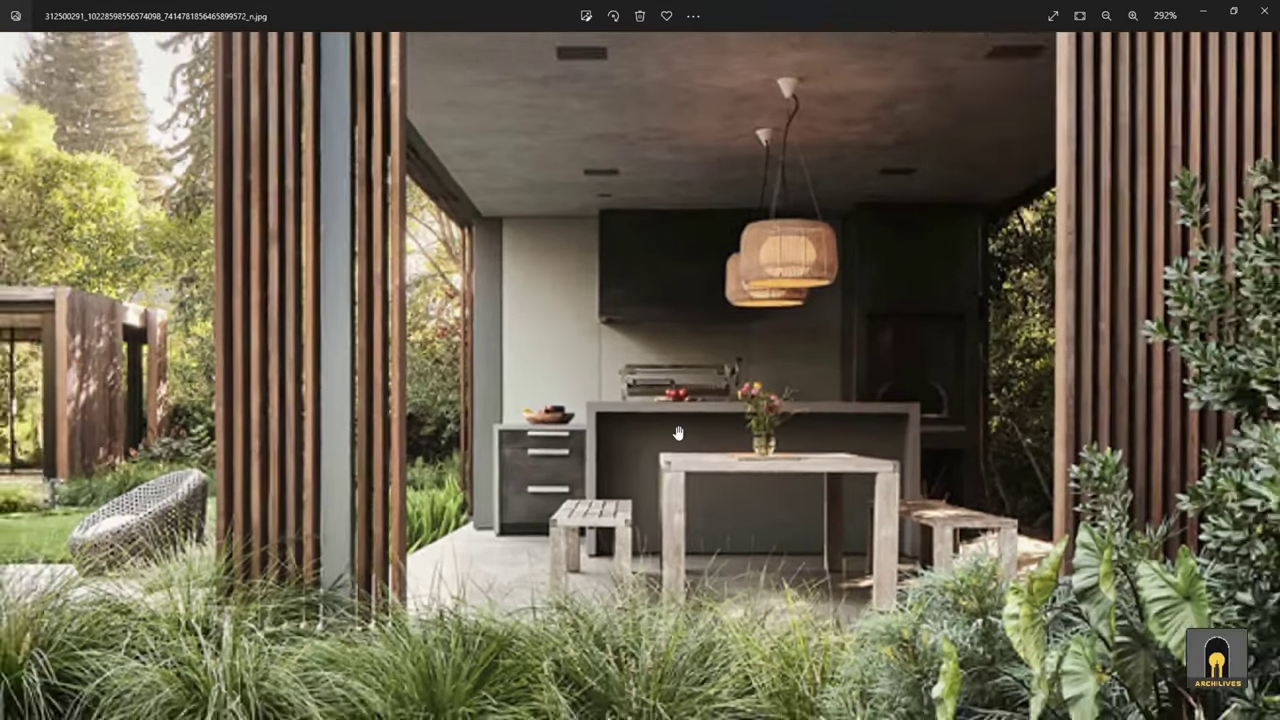
pyautogui.press('Right')
pyautogui.press('Left')
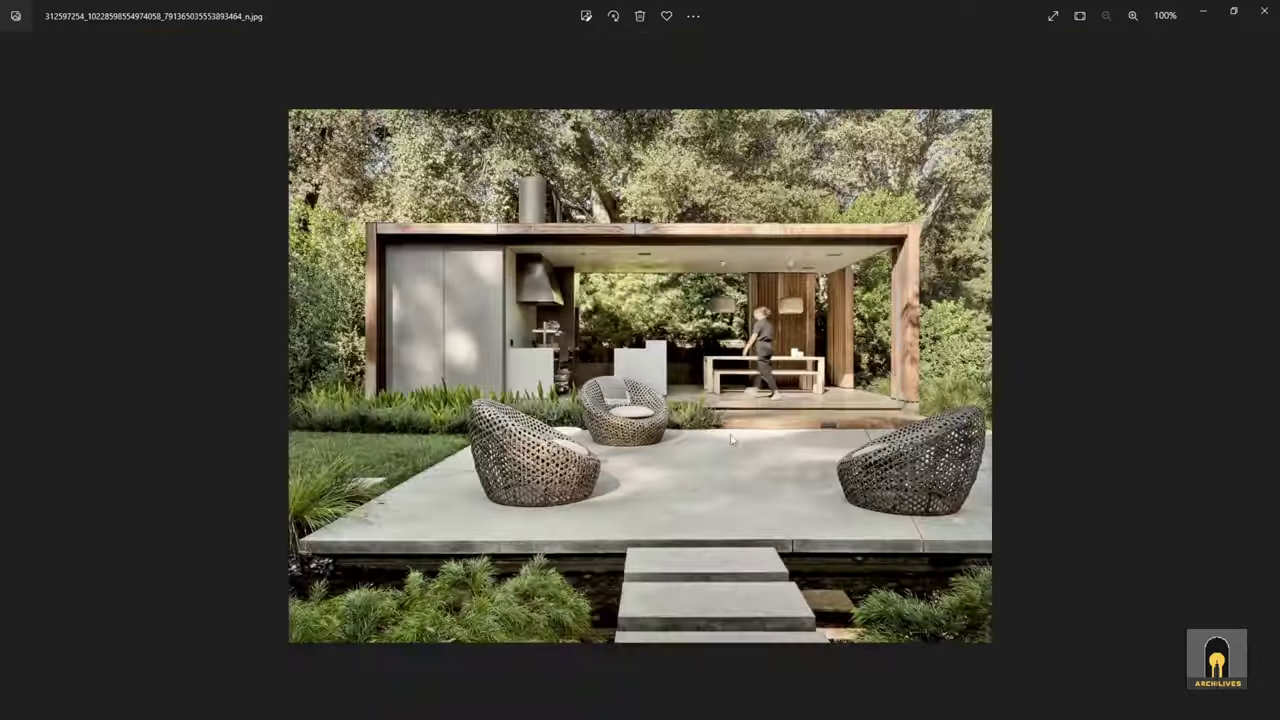
pyautogui.scroll(3, 770, 467)
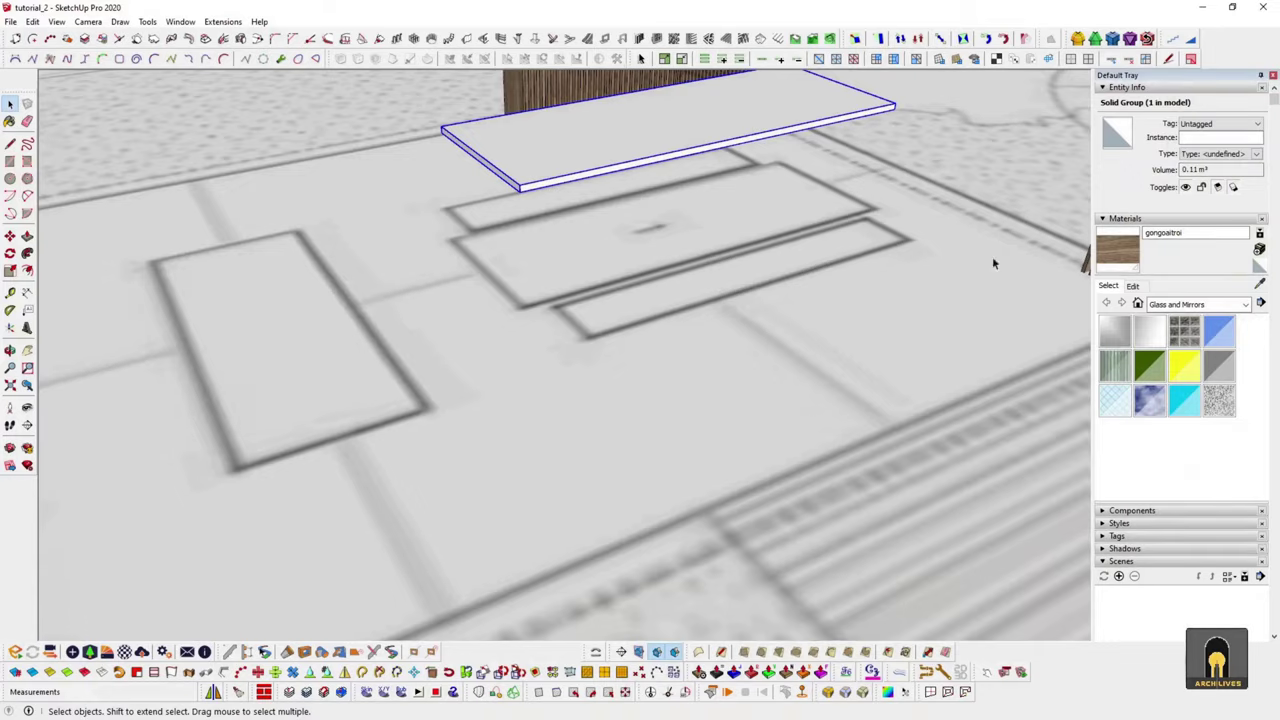
pyautogui.moveTo(560, 264); pyautogui.dragTo(570, 306, button='middle')
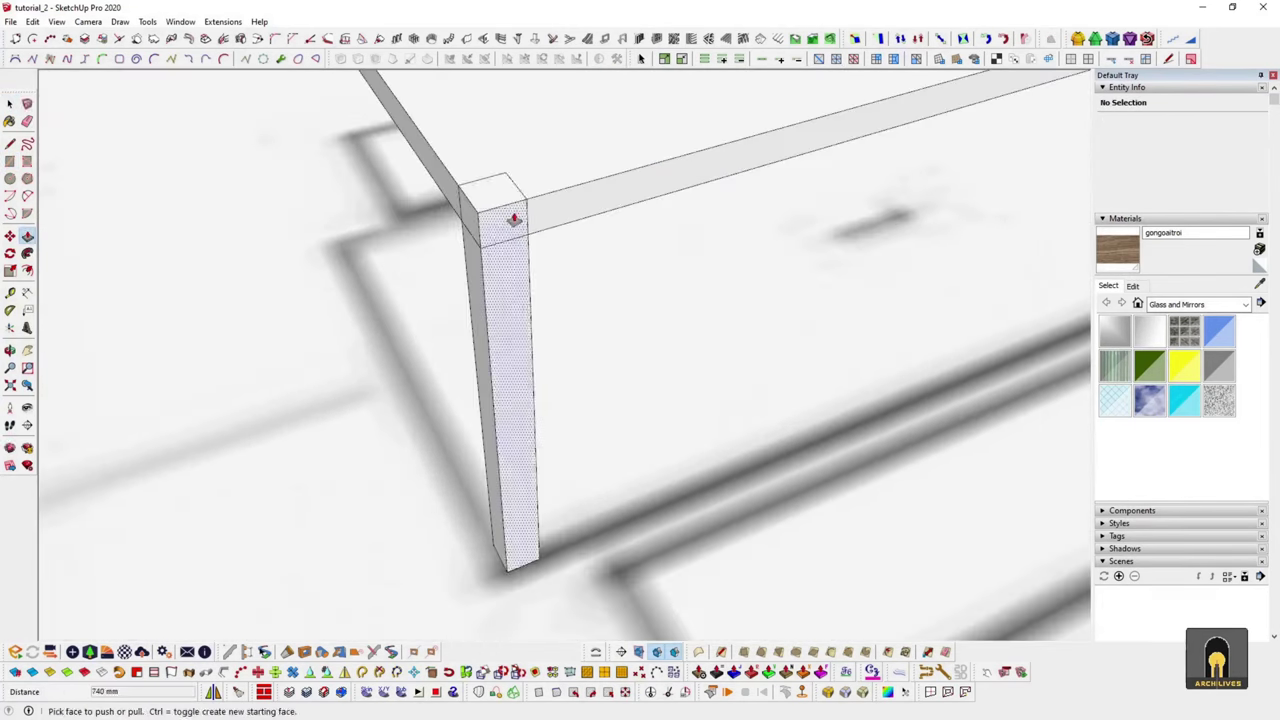
# - Make the 740 mm table leg a component and mirror it to the other table corners
pyautogui.rightClick(508, 278)
pyautogui.click(586, 397)
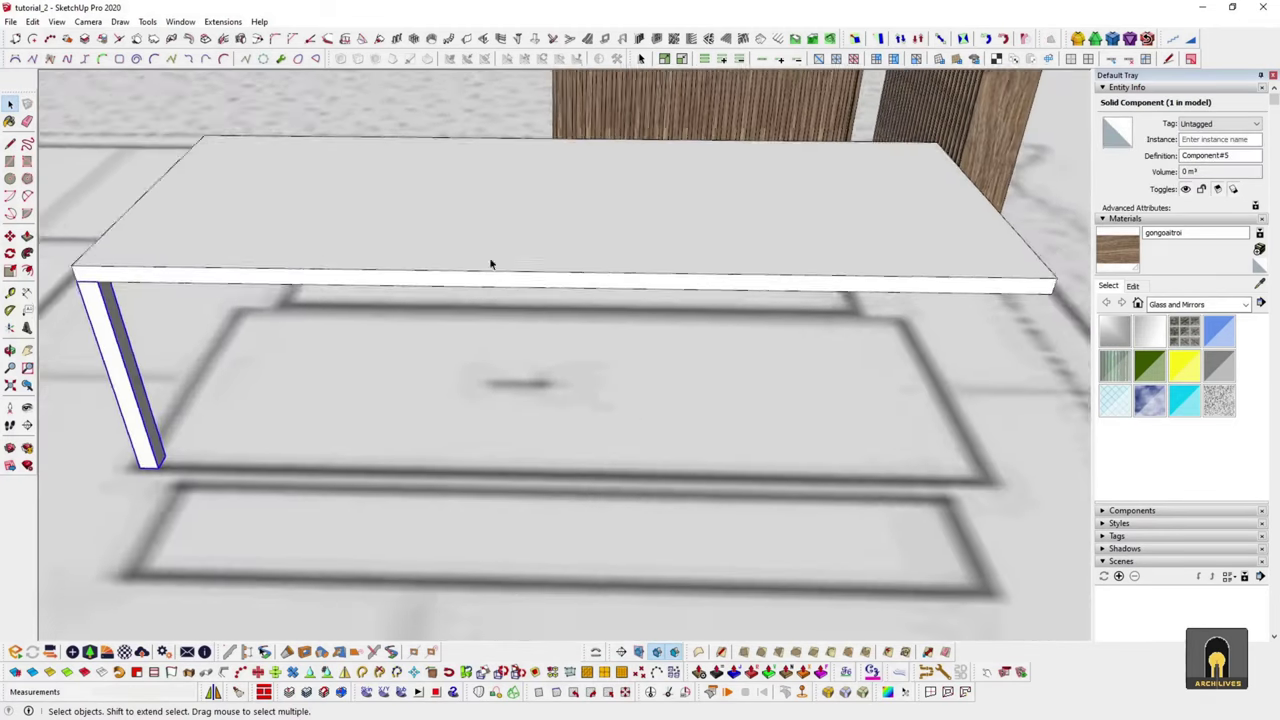
pyautogui.press('Return')
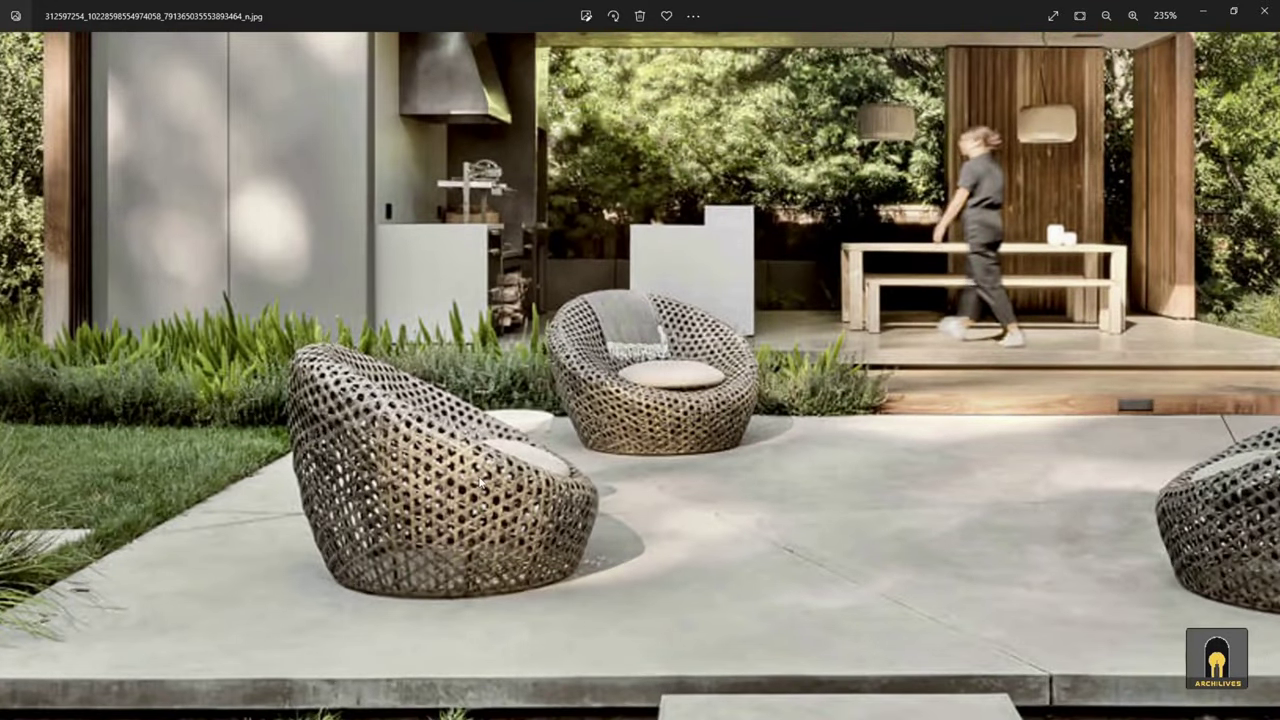
pyautogui.scroll(1, 470, 495)
pyautogui.scroll(1, 696, 438)
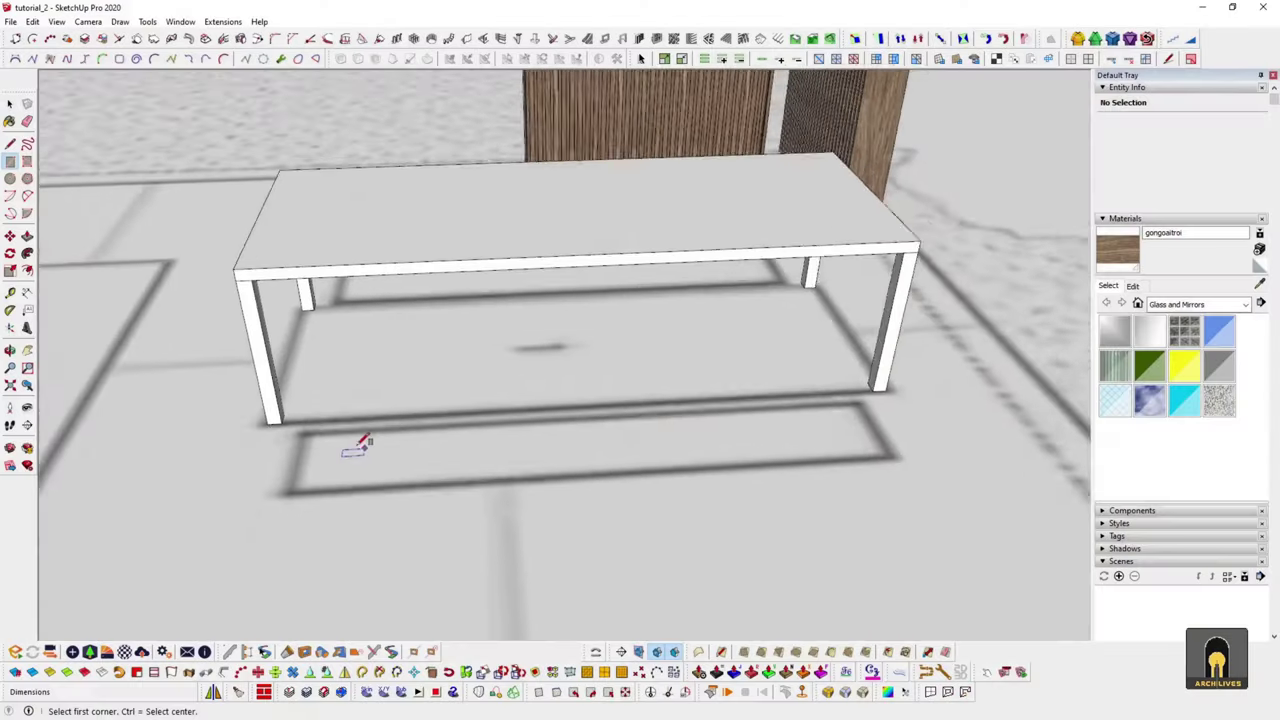
pyautogui.click(290, 470)
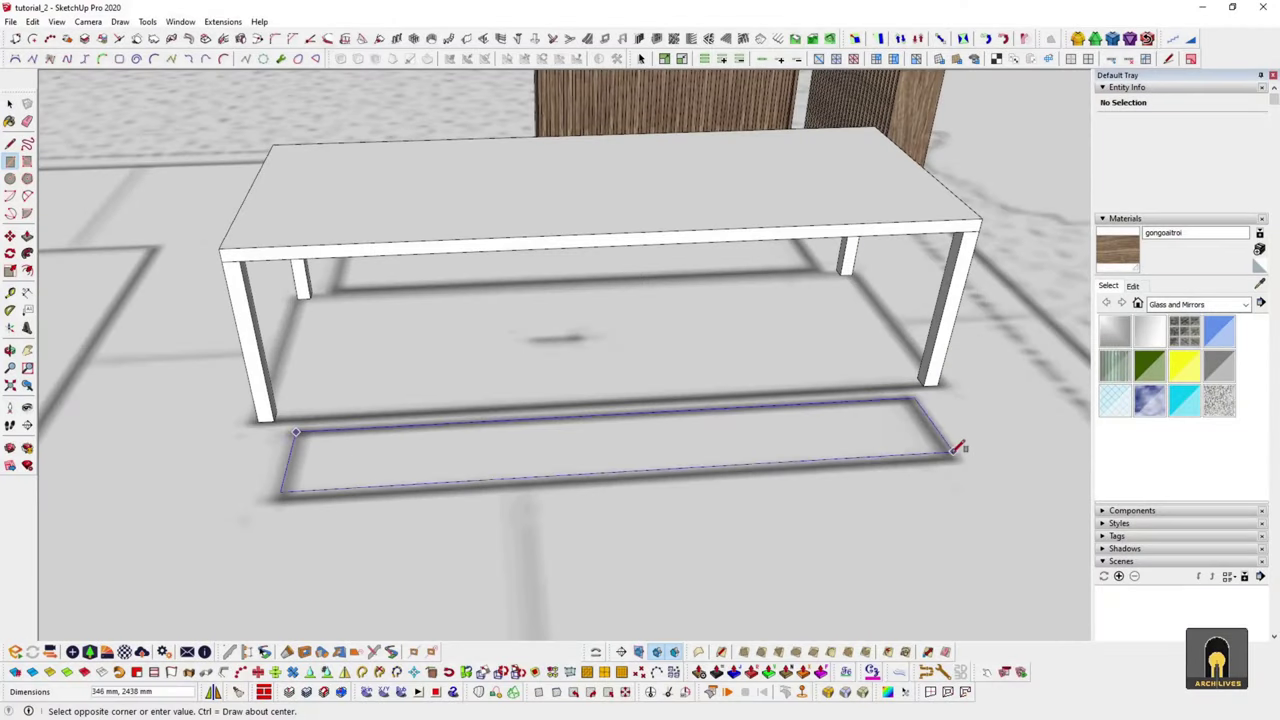
# - Give the bench outline a thin thickness, group it, and raise the slab off the floor
pyautogui.press('p')
pyautogui.click(528, 517)
pyautogui.click(614, 451)
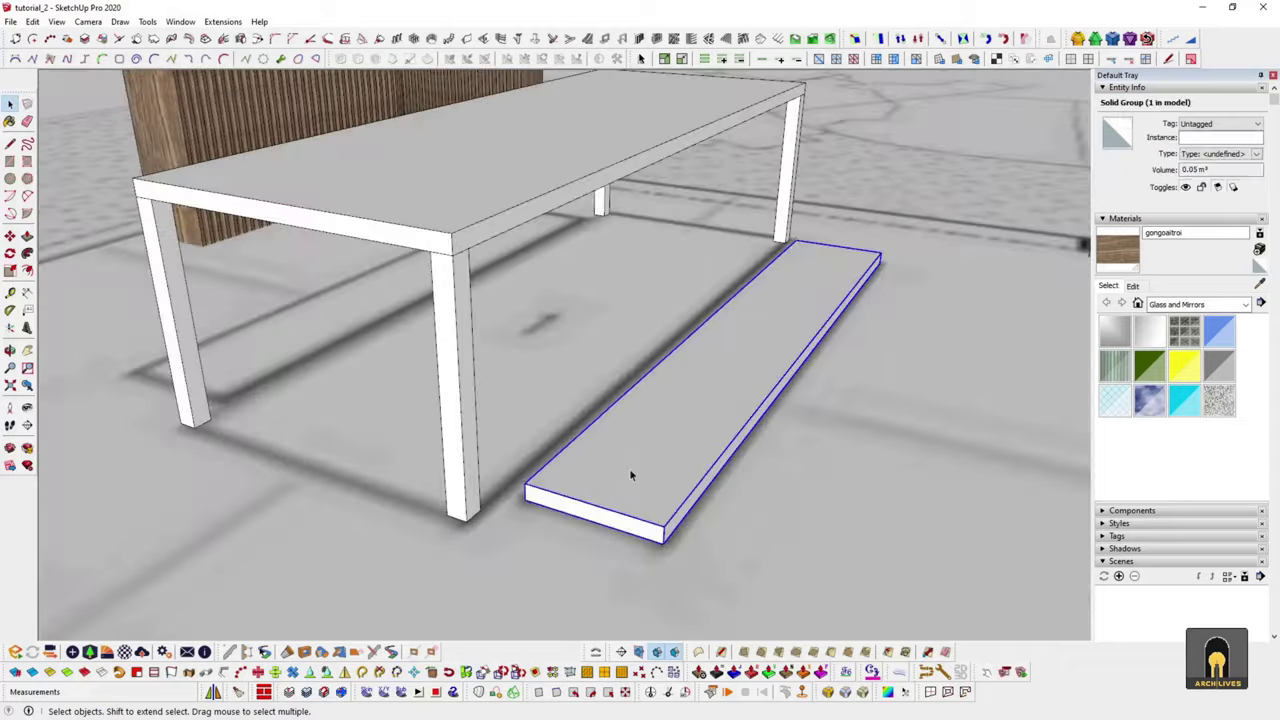
pyautogui.press('m')
pyautogui.click(591, 500)
pyautogui.click(590, 360)
pyautogui.scroll(5, 257, 286)
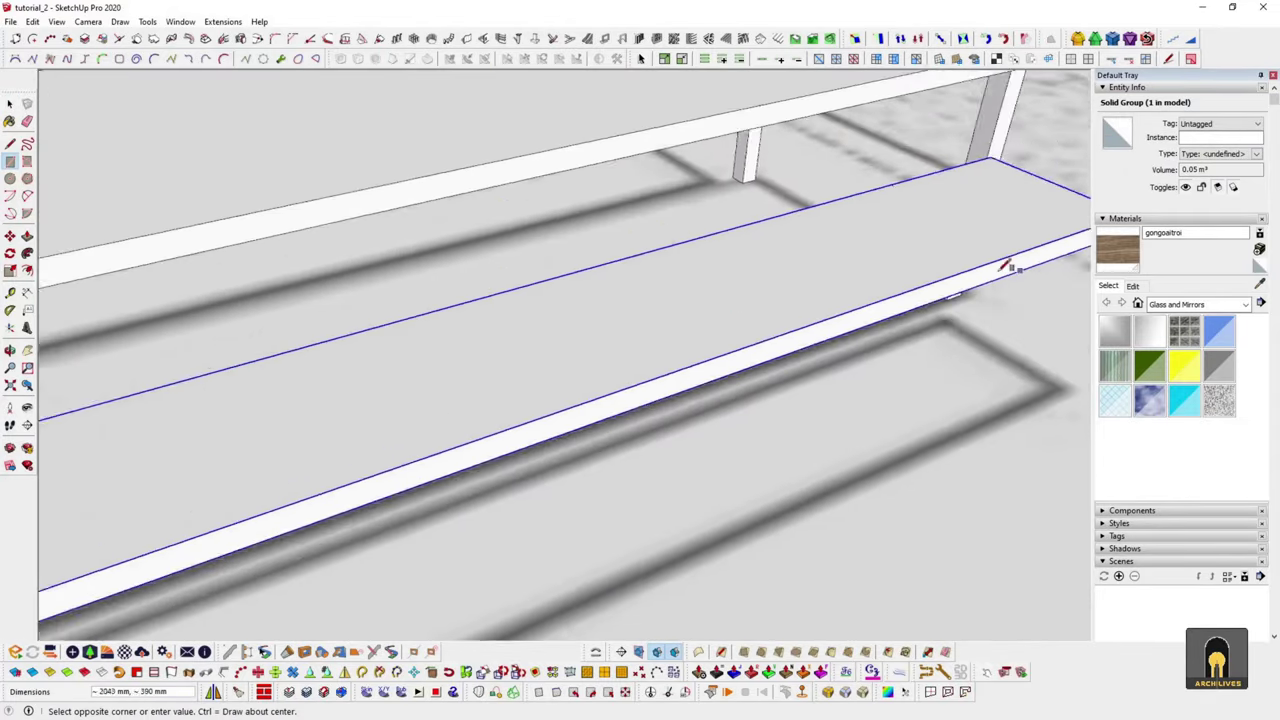
# - Offset the slab top inward, delete the inner face, and push a corner square down 500 mm
pyautogui.press('f')
pyautogui.click(998, 258)
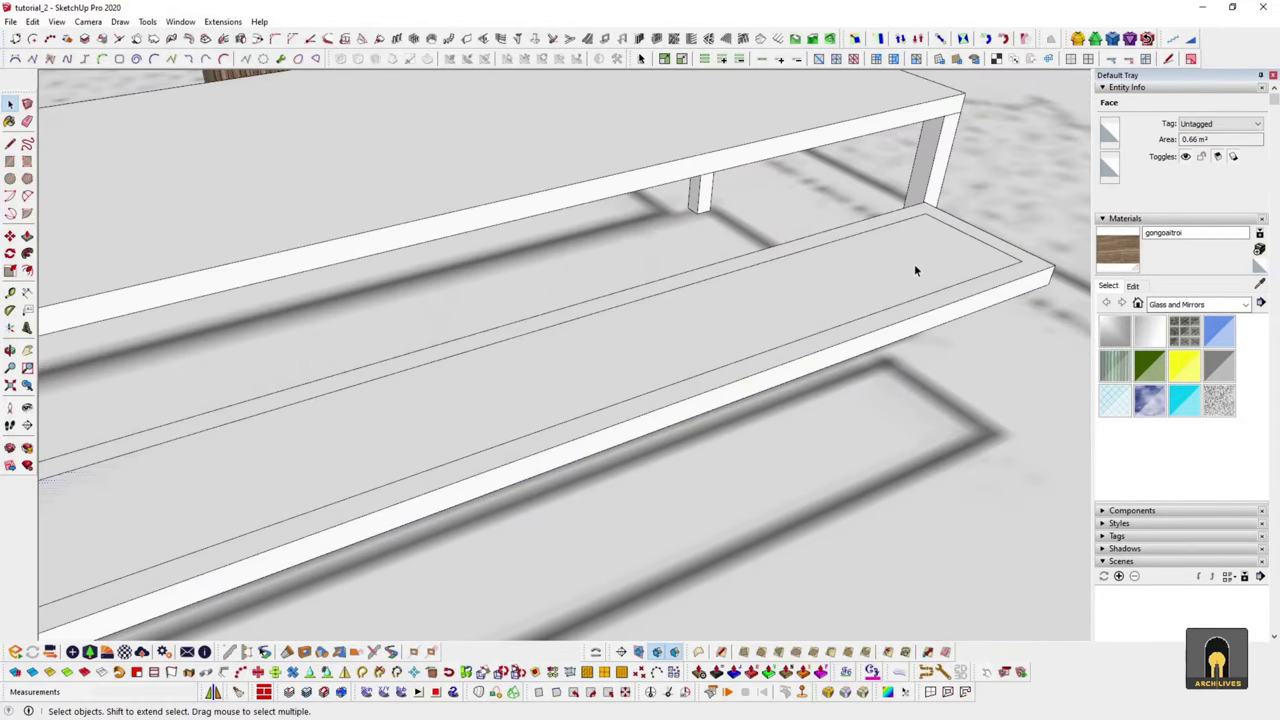
pyautogui.scroll(-5, 646, 383)
pyautogui.scroll(5, 457, 443)
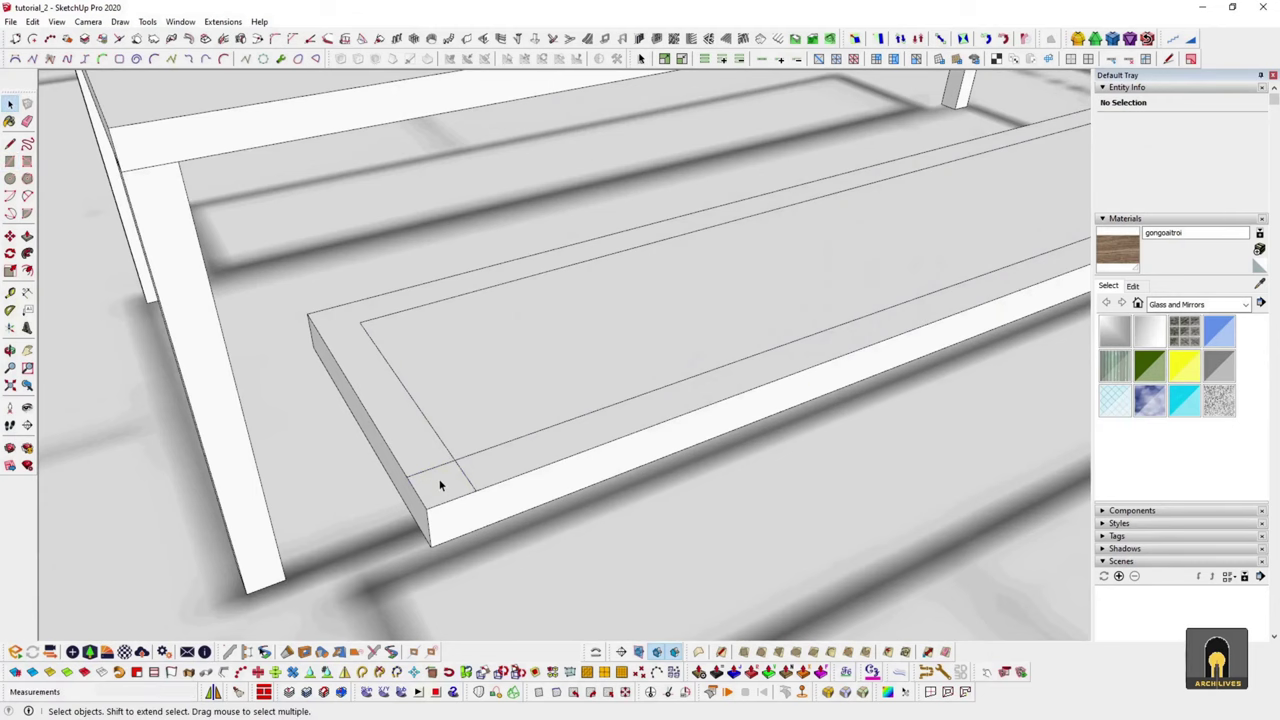
pyautogui.click(548, 433)
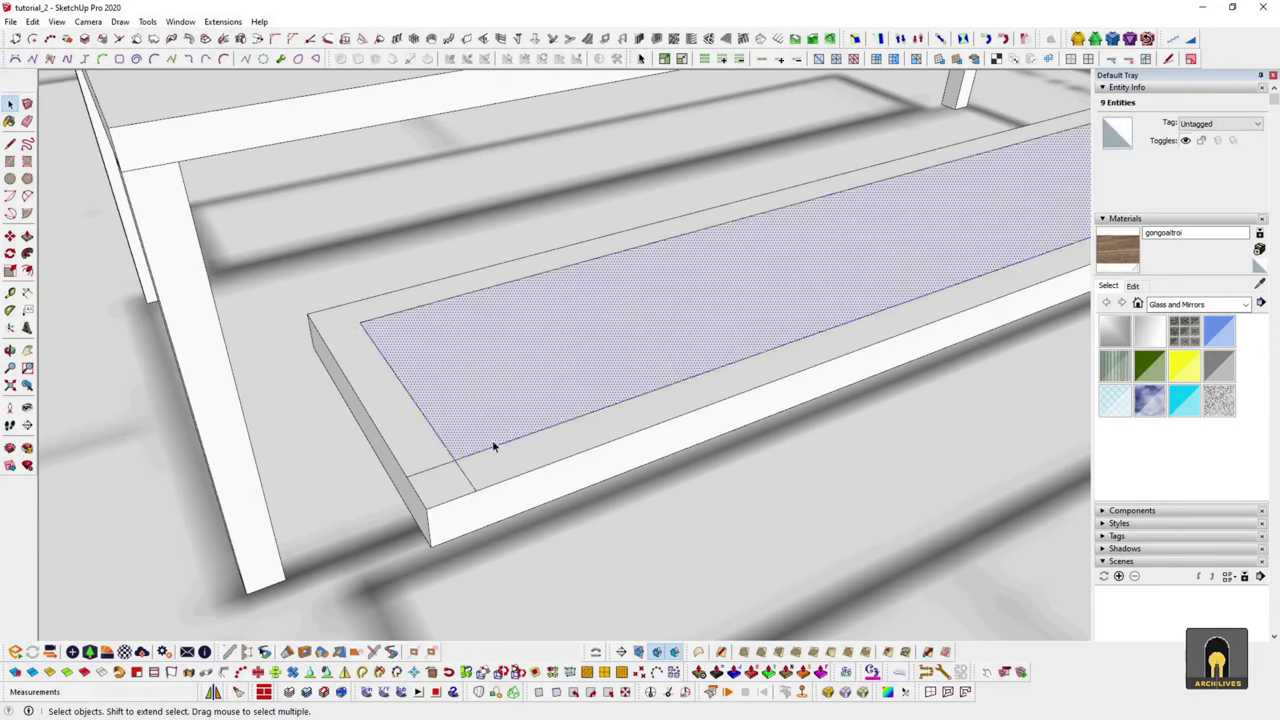
pyautogui.press('Delete')
pyautogui.moveTo(570, 544)
pyautogui.mouseDown(button='middle')
pyautogui.moveTo(500, 449)
pyautogui.moveTo(755, 428)
pyautogui.mouseUp(button='middle')
pyautogui.click(500, 449)
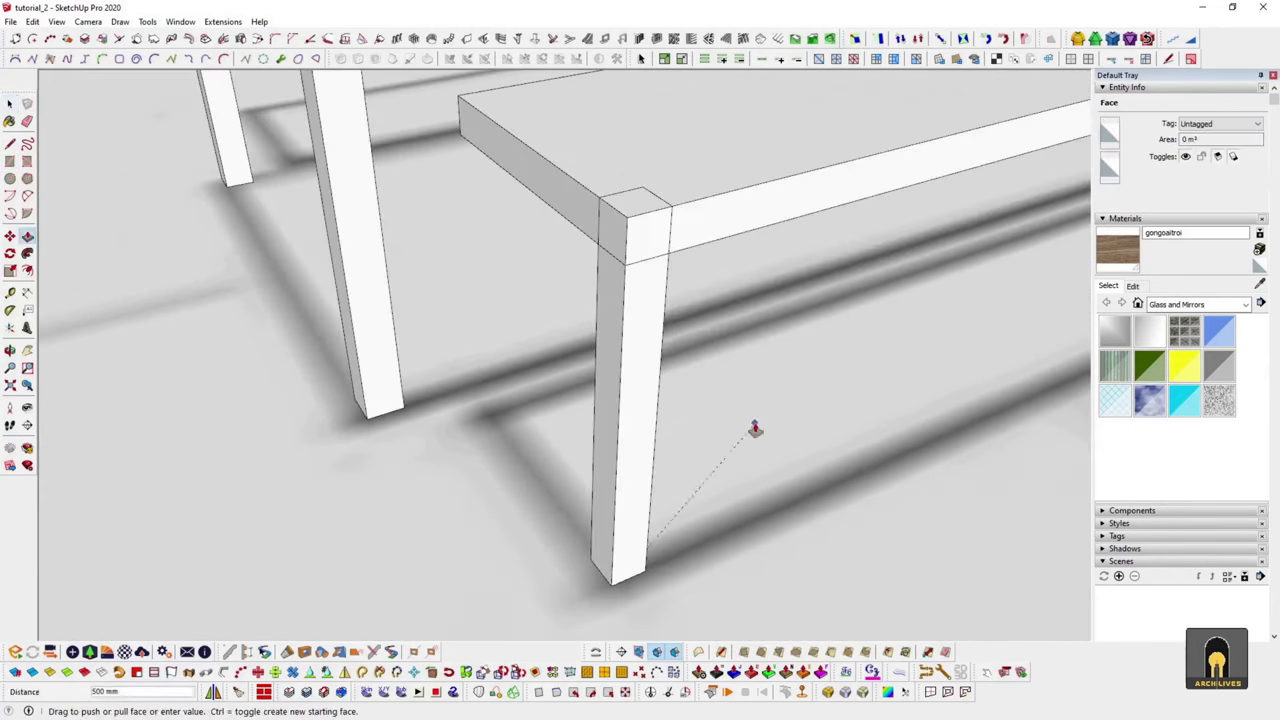
# - Mirror the 500 mm leg to the remaining corners so the bench has four legs
pyautogui.click(651, 334)
pyautogui.moveTo(651, 334); pyautogui.dragTo(813, 410, button='middle')
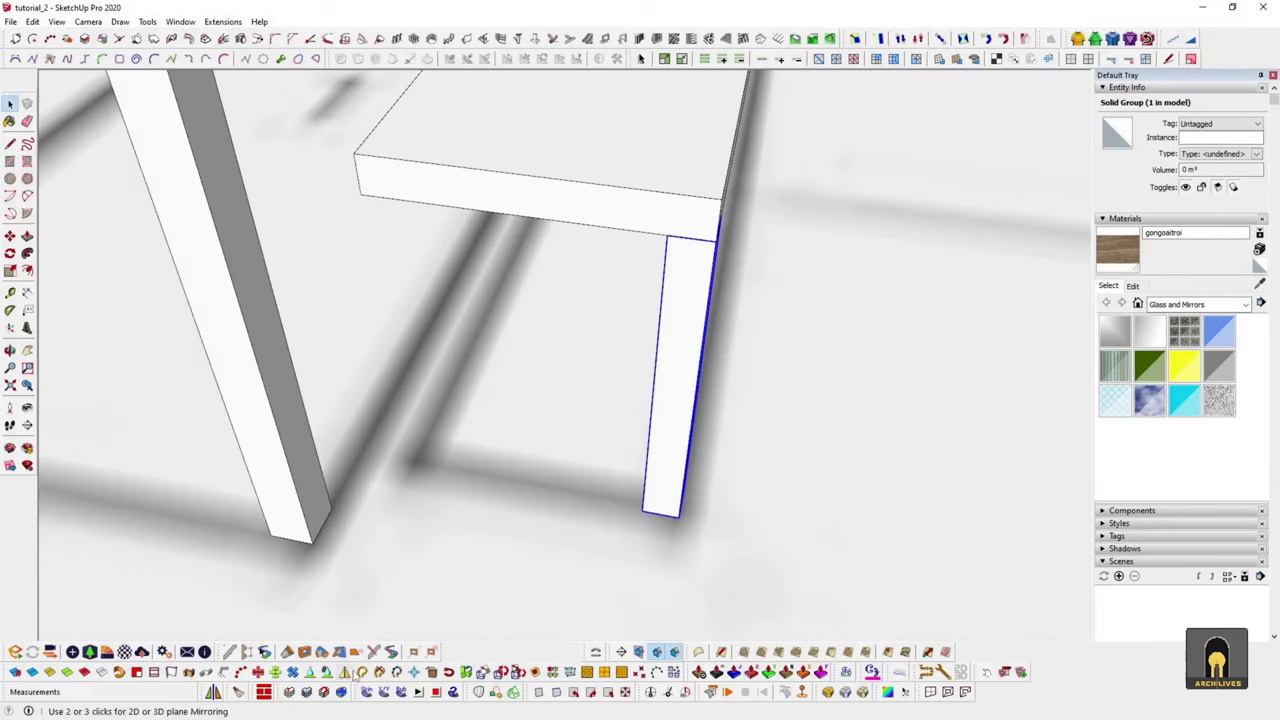
pyautogui.click(540, 193)
pyautogui.moveTo(646, 323); pyautogui.dragTo(516, 288, button='middle')
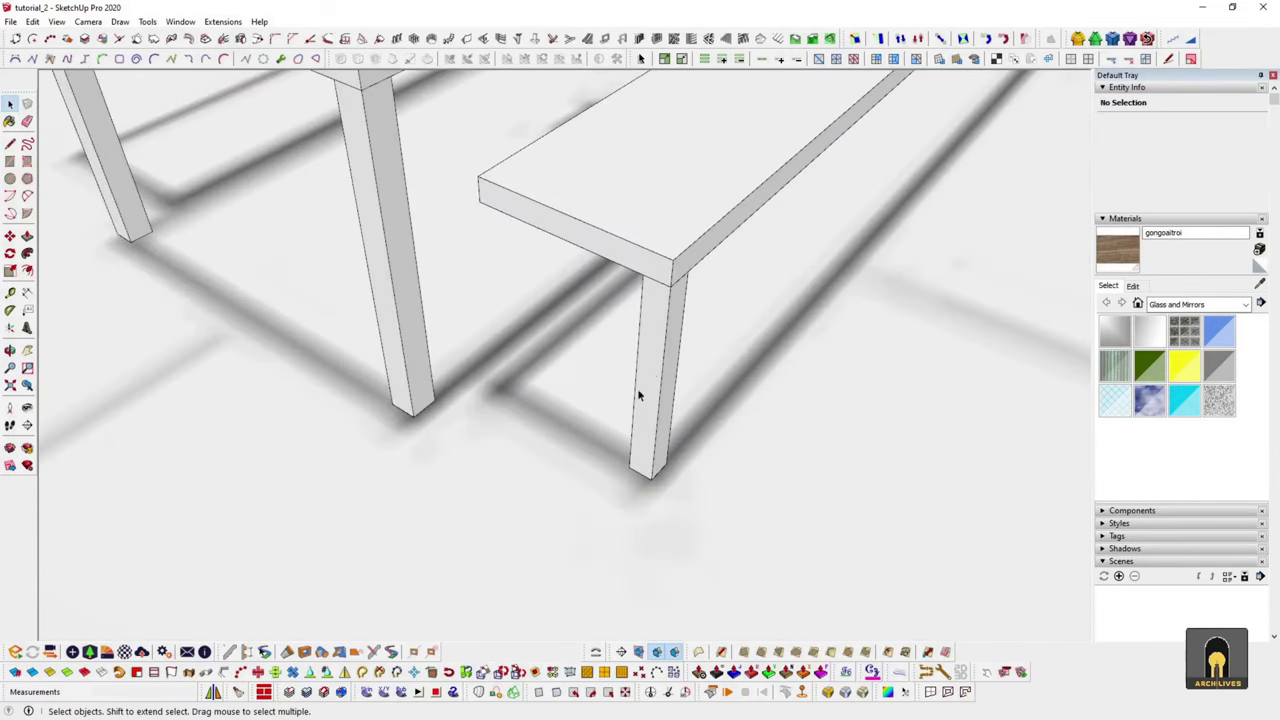
pyautogui.rightClick(671, 281)
pyautogui.moveTo(671, 281); pyautogui.dragTo(451, 540, button='middle')
pyautogui.click(519, 200)
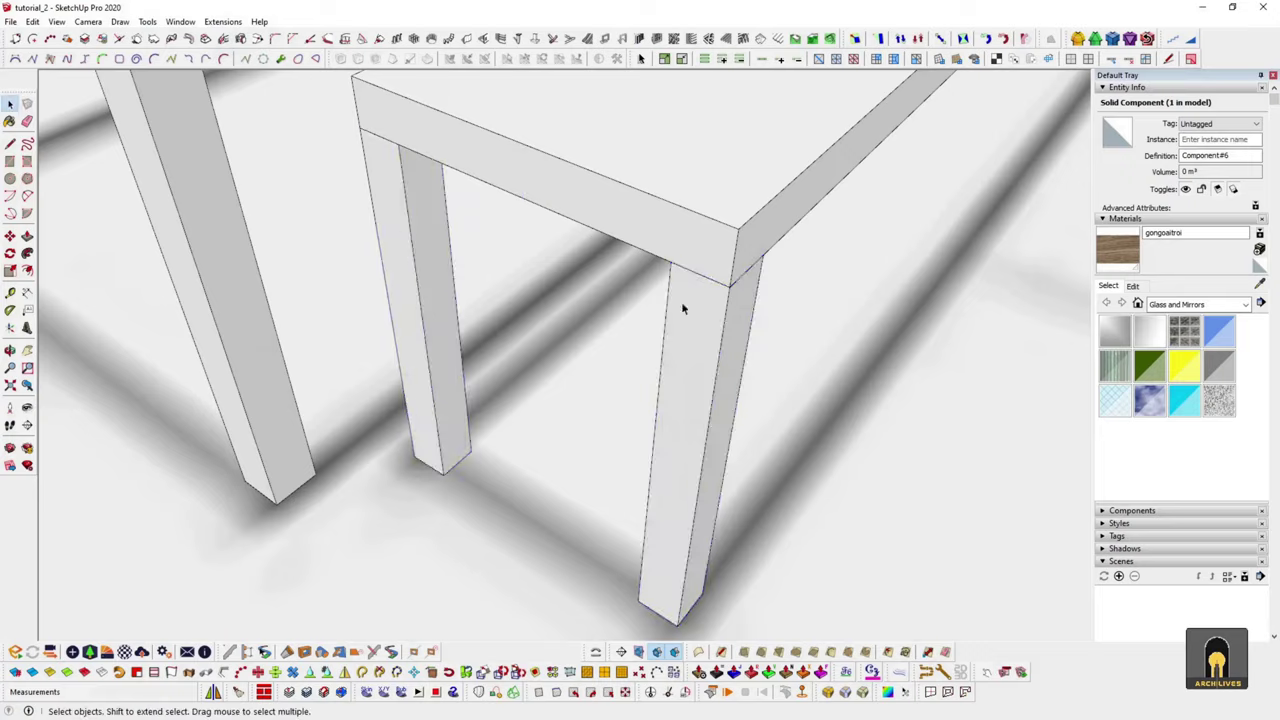
pyautogui.moveTo(644, 206); pyautogui.dragTo(400, 450, button='middle')
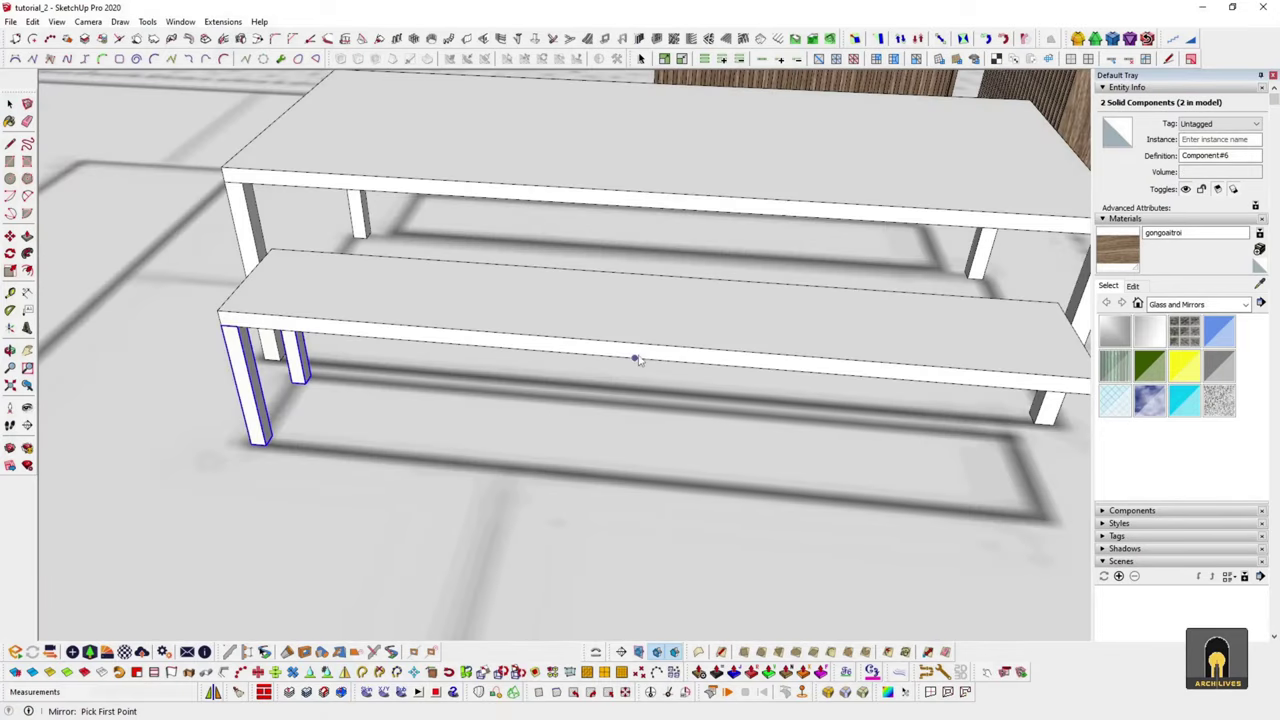
pyautogui.click(698, 337)
pyautogui.moveTo(662, 419)
pyautogui.mouseDown(button='middle')
pyautogui.moveTo(565, 385)
pyautogui.moveTo(610, 392)
pyautogui.mouseUp(button='middle')
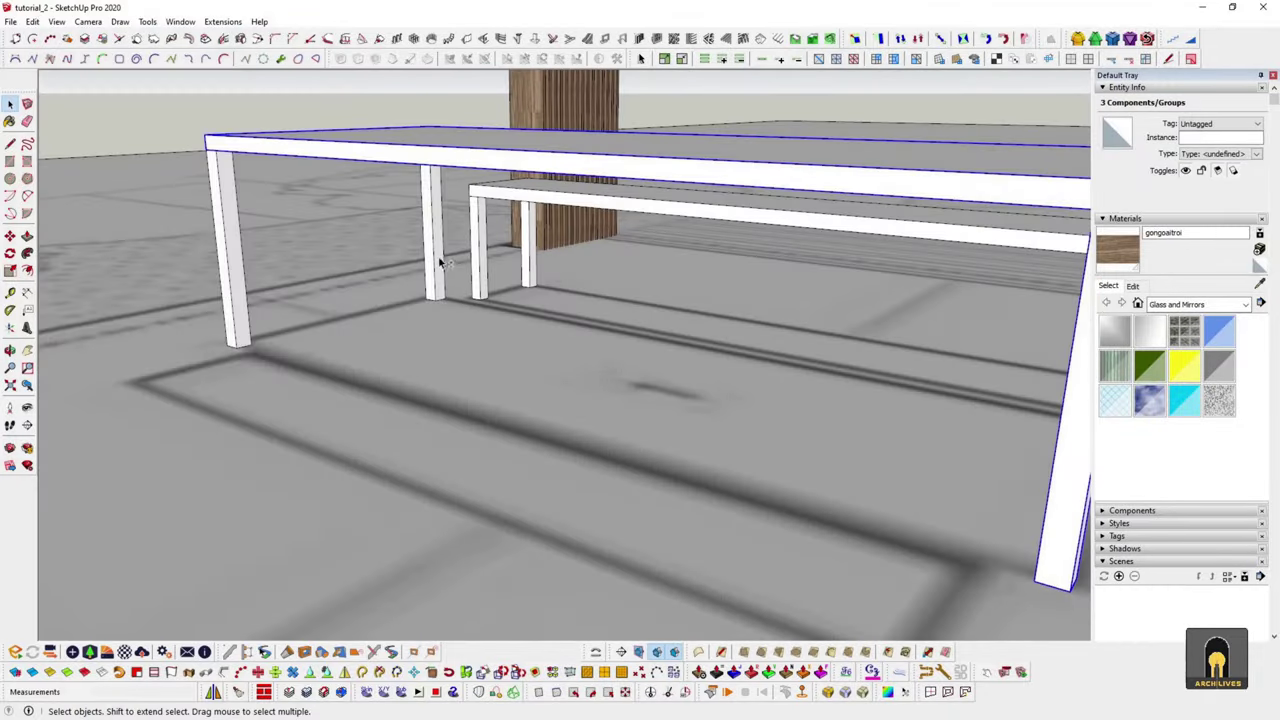
pyautogui.moveTo(336, 298); pyautogui.dragTo(654, 345, button='middle')
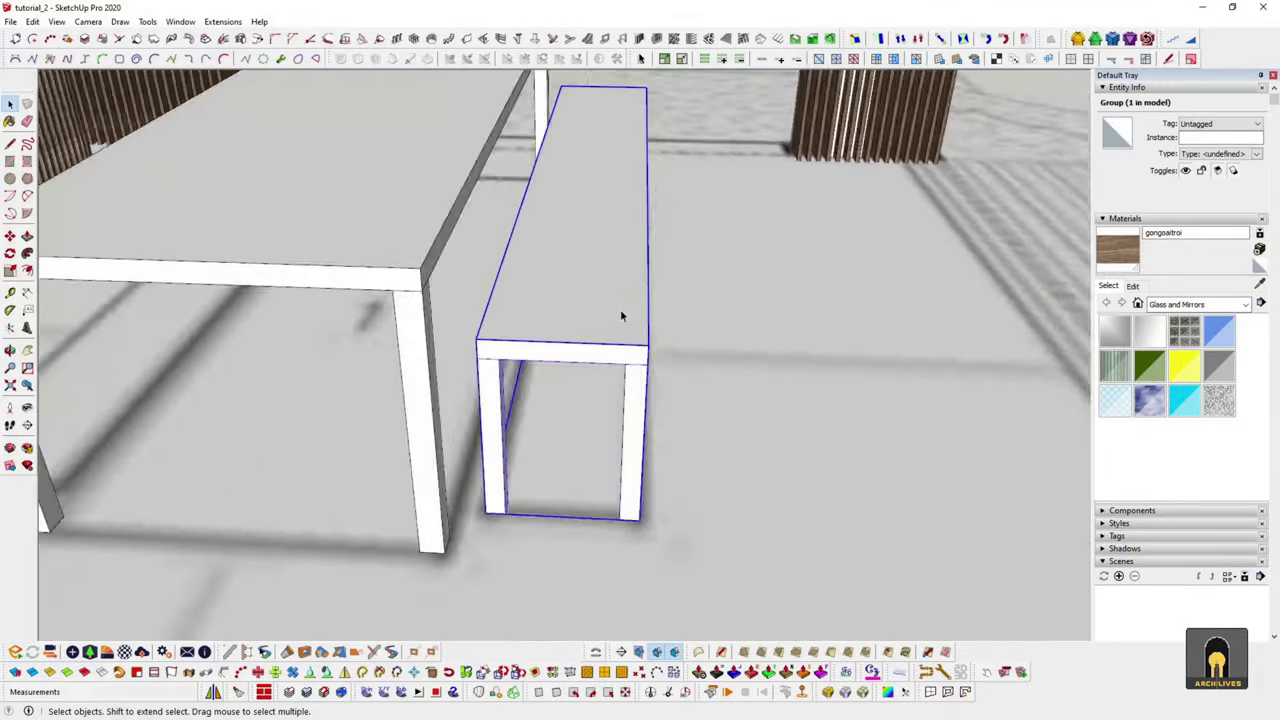
# - Copy the finished bench across to the table's other side
pyautogui.hotkey('ctrl', 'c')
pyautogui.hotkey('ctrl', 'v')
pyautogui.moveTo(551, 560)
pyautogui.mouseDown(button='middle')
pyautogui.moveTo(677, 537)
pyautogui.moveTo(746, 436)
pyautogui.mouseUp(button='middle')
pyautogui.click(677, 537)
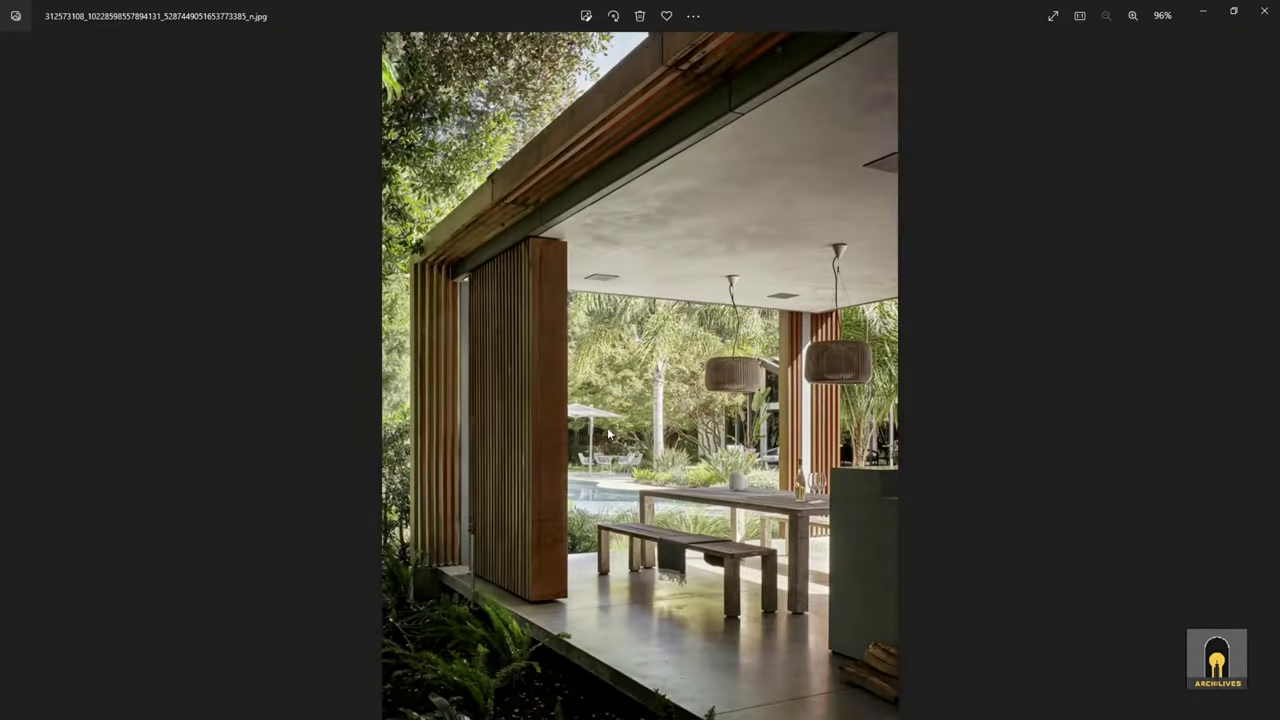
# - Zoom into the bench and table in the poolside reference photo
pyautogui.scroll(5, 700, 628)
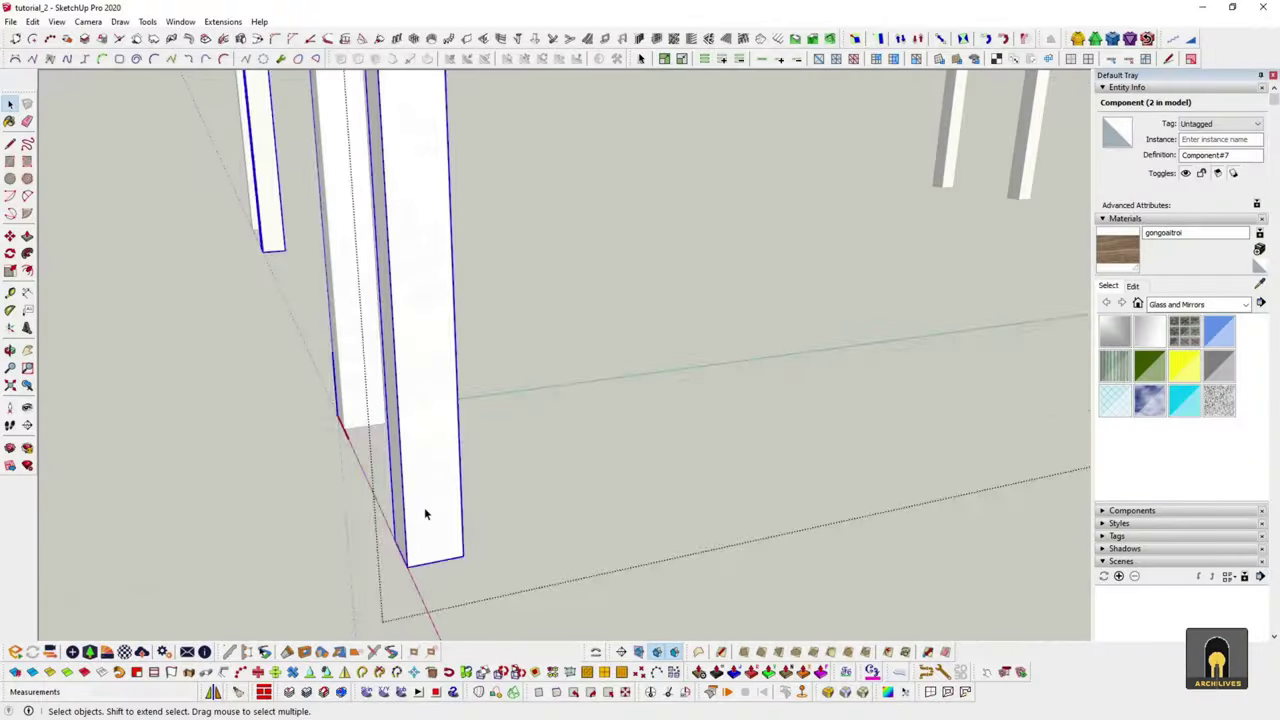
# - Open the column group and select its pieces, window-selecting the column base
pyautogui.press('space')
pyautogui.moveTo(399, 375); pyautogui.dragTo(637, 520)
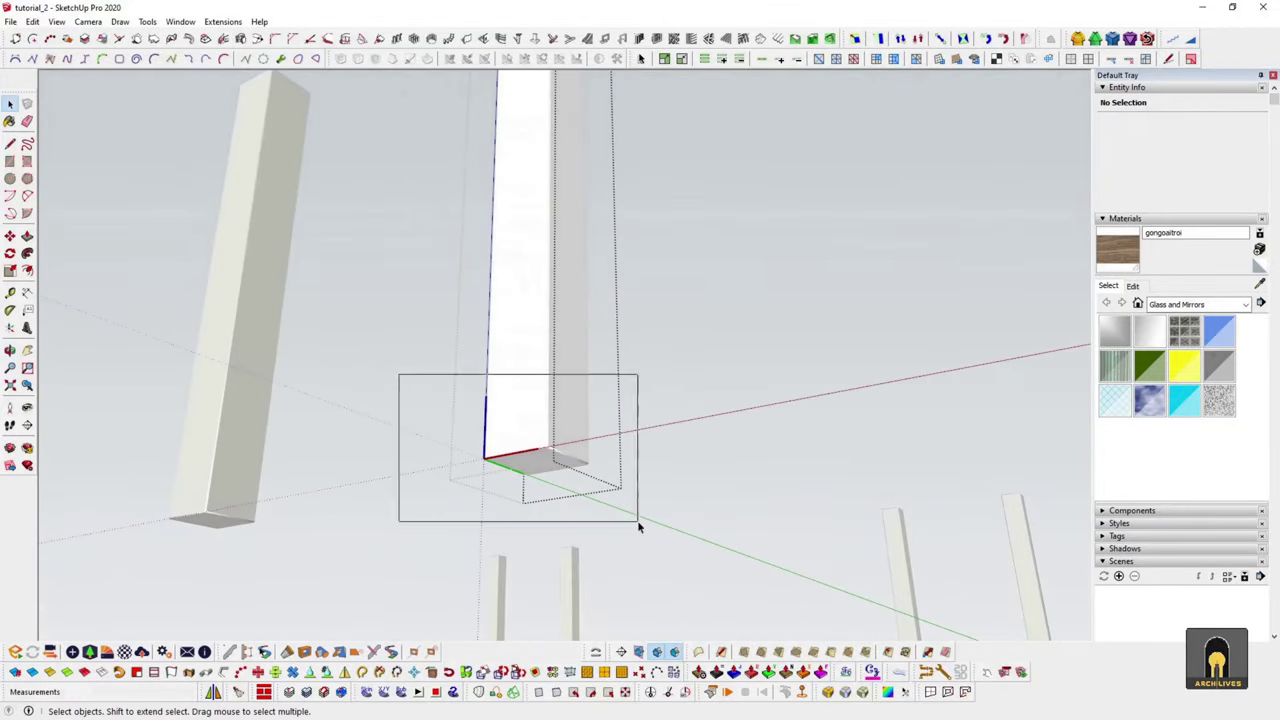
pyautogui.moveTo(641, 498)
pyautogui.mouseDown(button='middle')
pyautogui.moveTo(567, 445)
pyautogui.moveTo(666, 369)
pyautogui.moveTo(680, 509)
pyautogui.moveTo(612, 478)
pyautogui.moveTo(643, 384)
pyautogui.moveTo(645, 448)
pyautogui.mouseUp(button='middle')
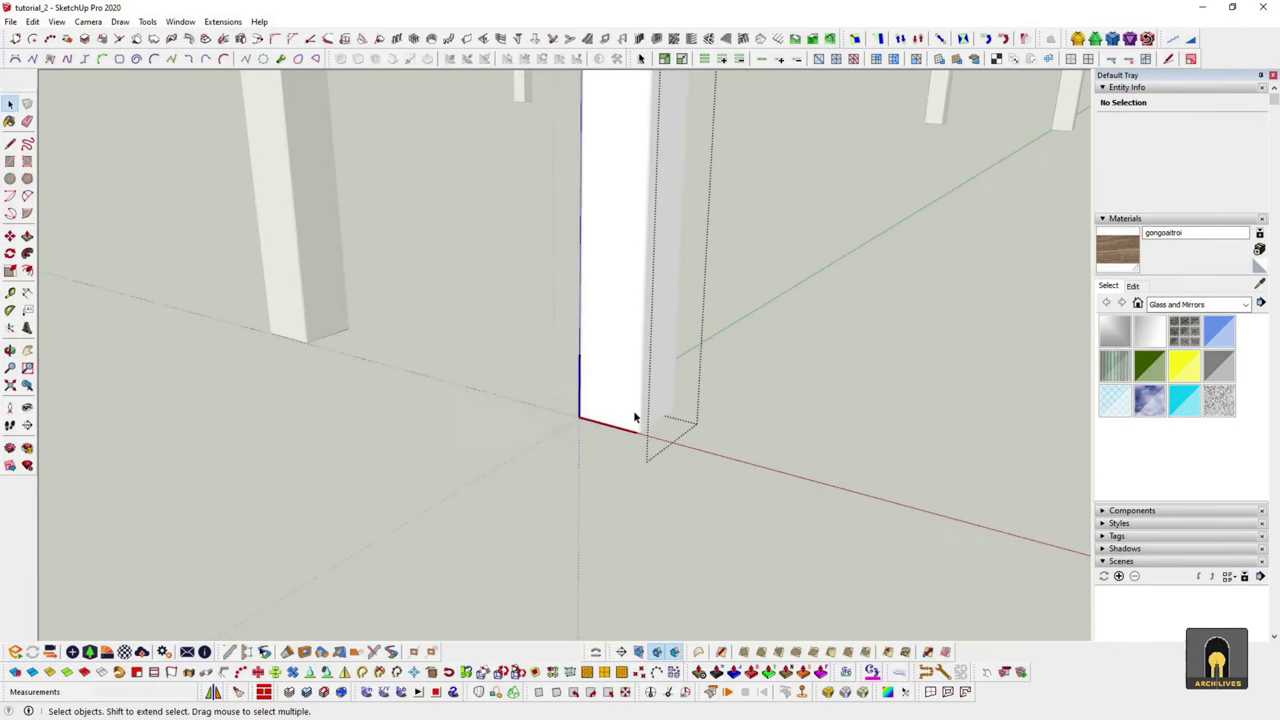
pyautogui.scroll(2, 640, 430)
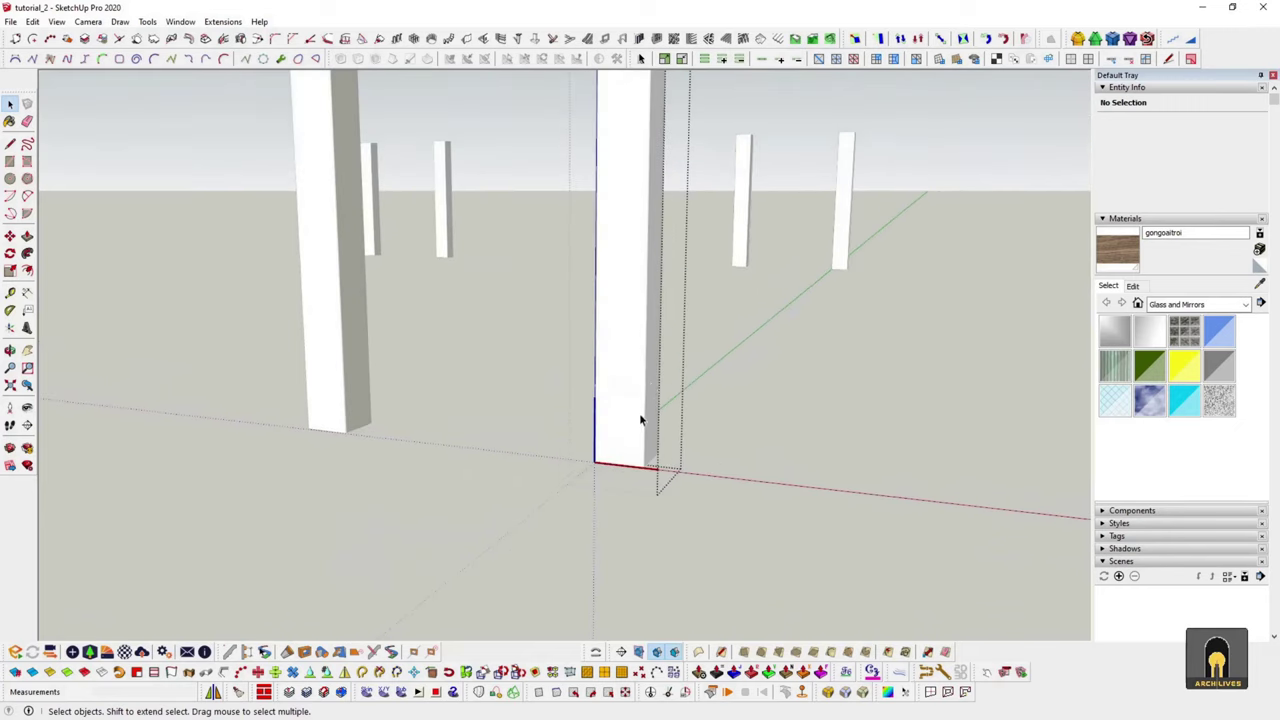
pyautogui.scroll(2, 646, 357)
pyautogui.scroll(2, 617, 400)
pyautogui.hotkey('ctrl', 'a')
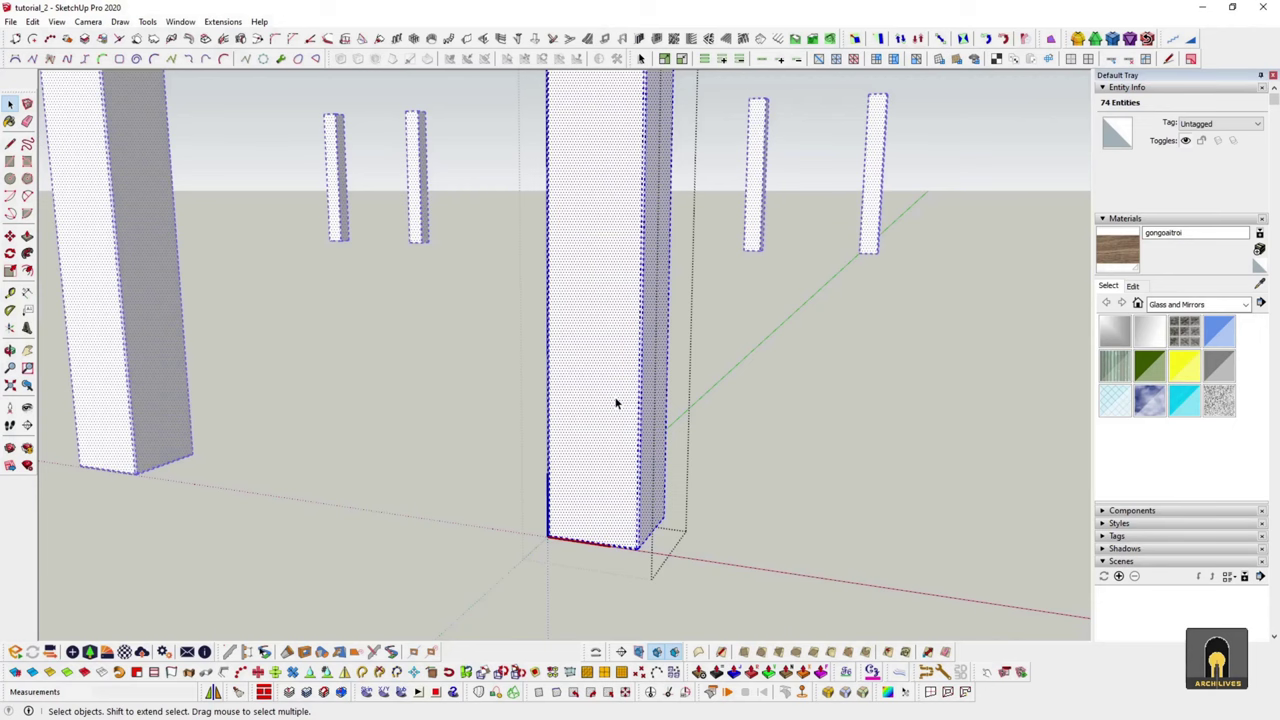
pyautogui.doubleClick(632, 420)
pyautogui.hotkey('ctrl', 'a')
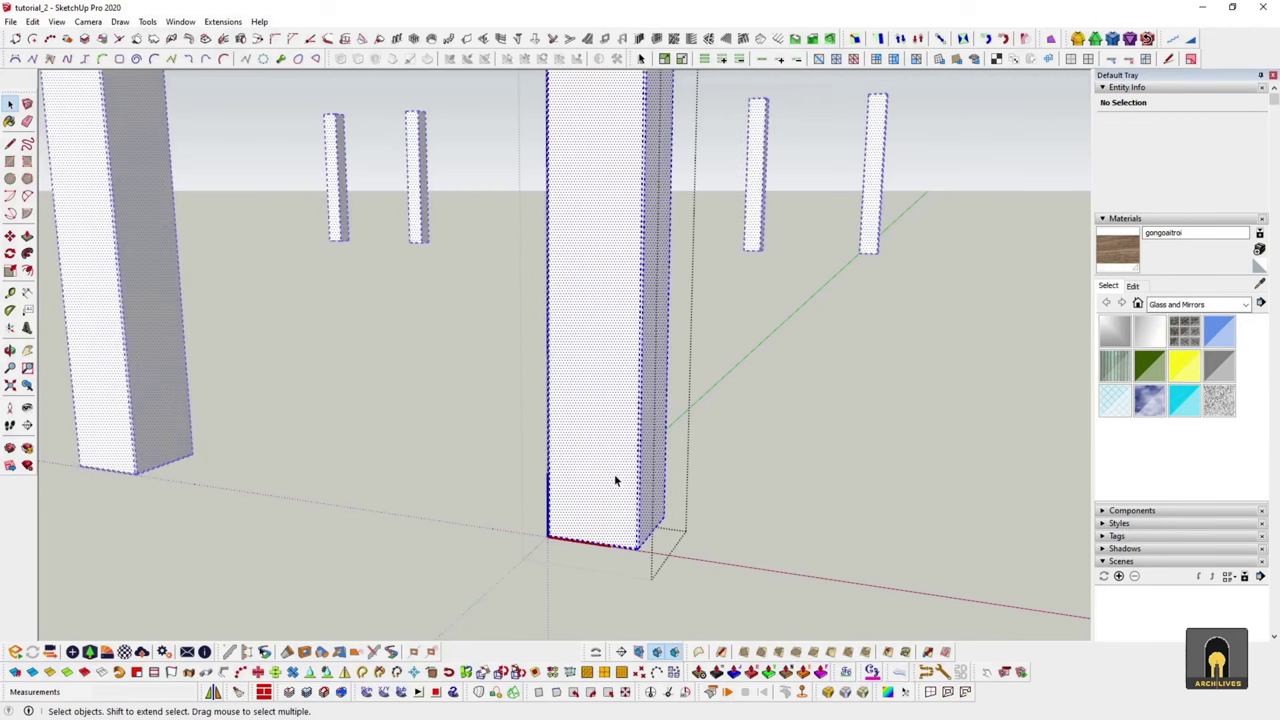
pyautogui.moveTo(875, 612); pyautogui.dragTo(636, 563)
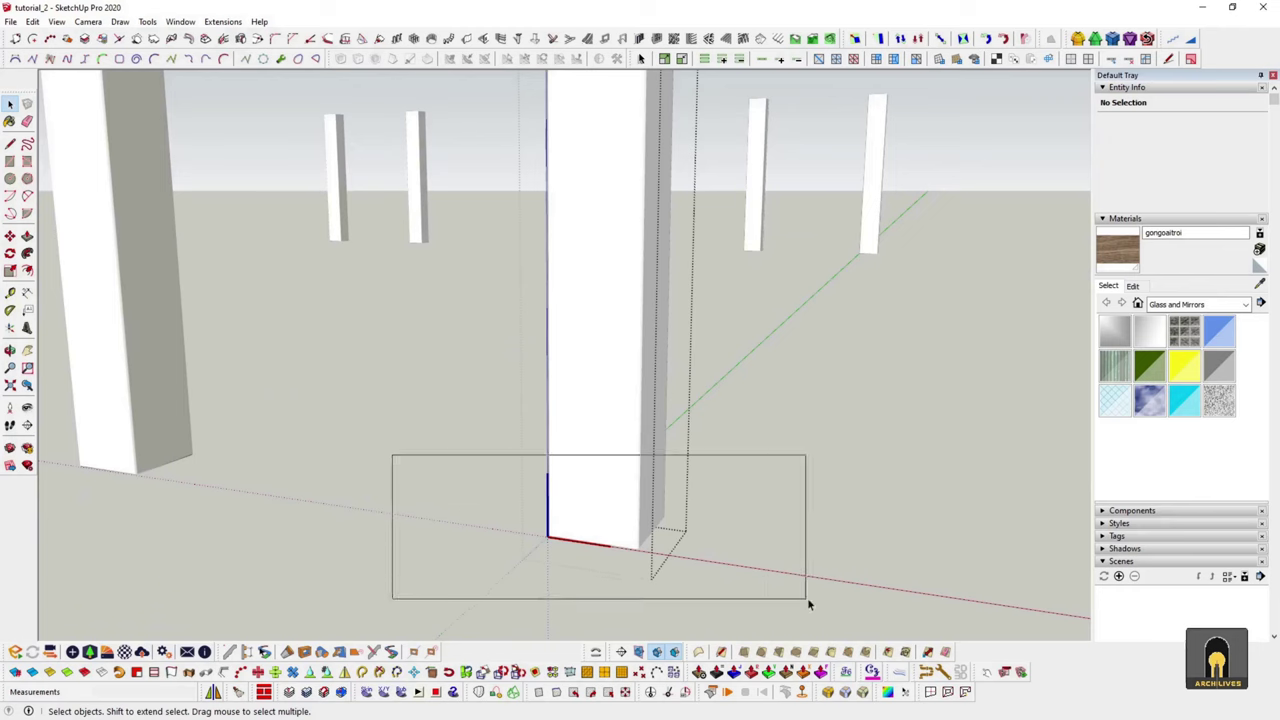
# - Orbit to a level view of the column base and select its front face
pyautogui.moveTo(366, 390); pyautogui.dragTo(735, 360, button='middle')
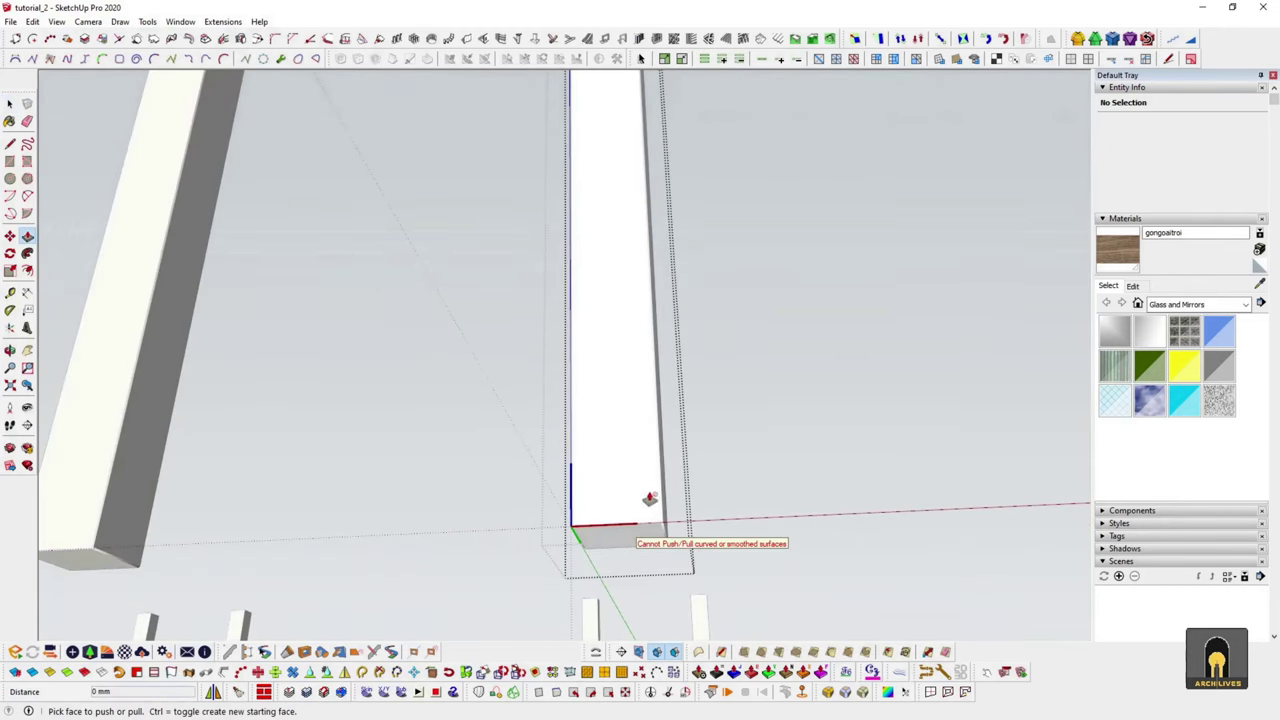
pyautogui.moveTo(625, 461); pyautogui.dragTo(531, 591, button='middle')
pyautogui.press('space')
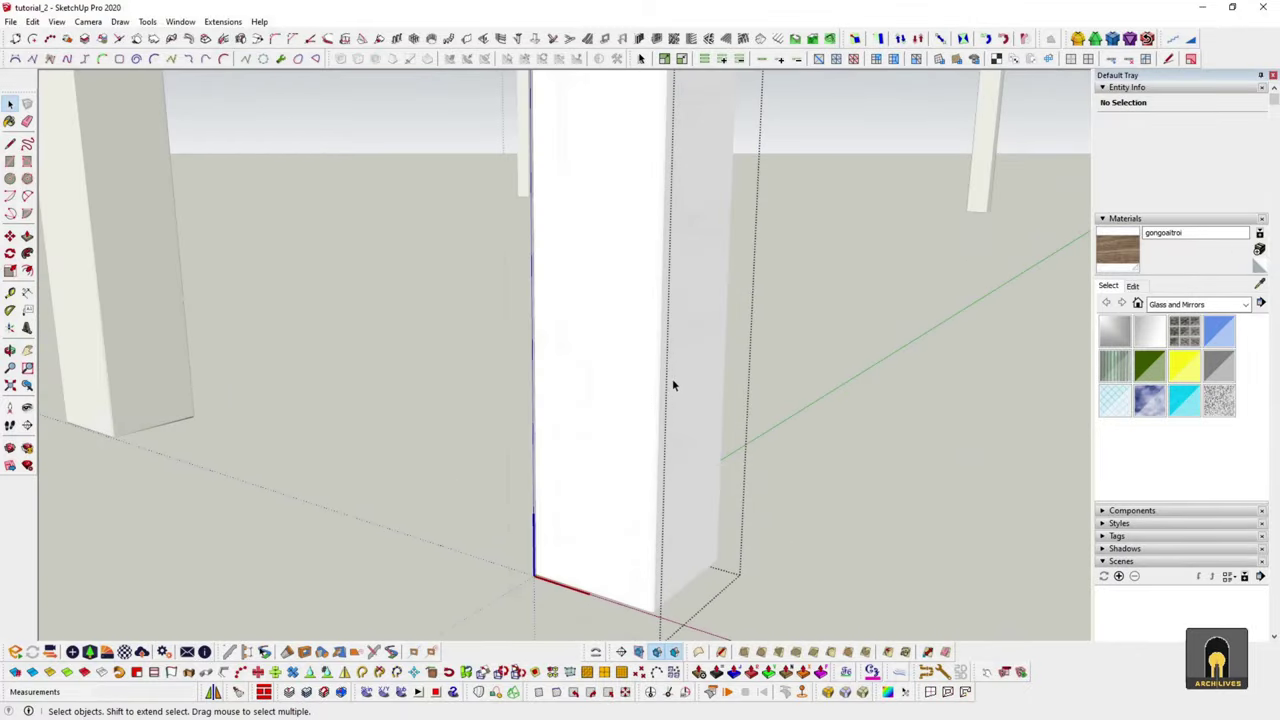
pyautogui.scroll(3, 671, 489)
pyautogui.moveTo(613, 502); pyautogui.dragTo(671, 428, button='middle')
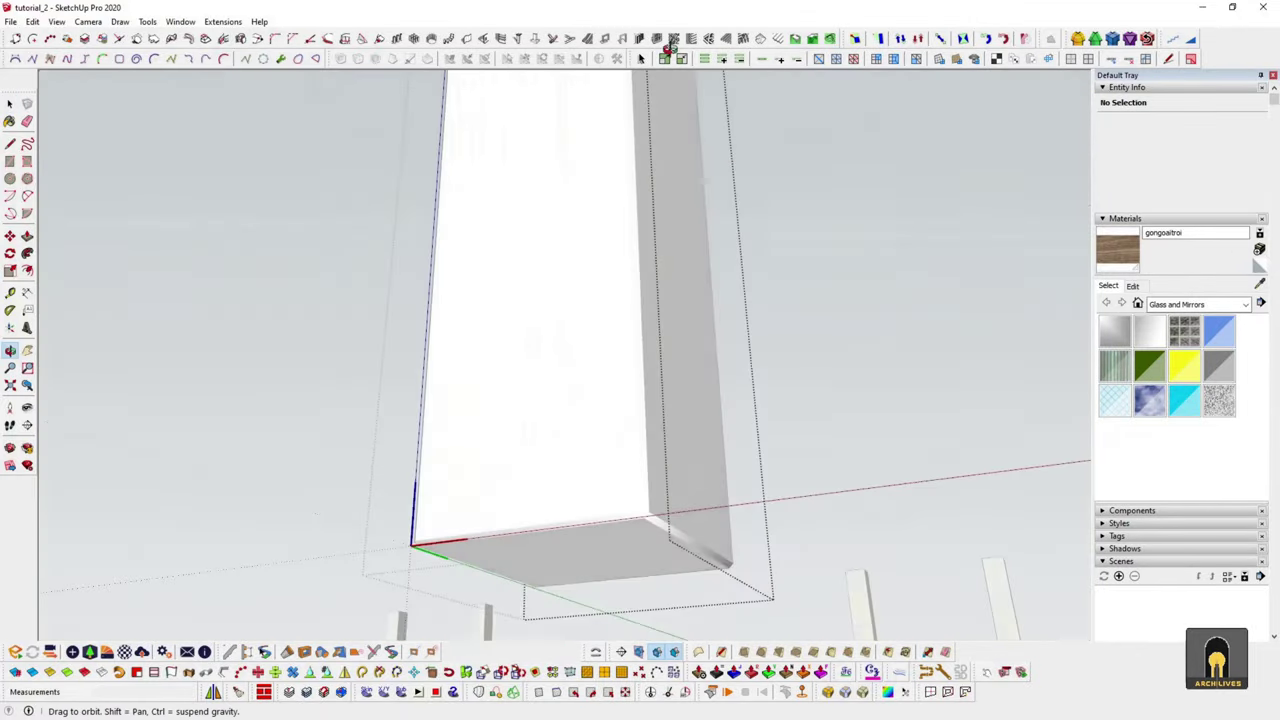
pyautogui.moveTo(629, 596)
pyautogui.mouseDown(button='middle')
pyautogui.moveTo(877, 357)
pyautogui.moveTo(951, 420)
pyautogui.moveTo(829, 466)
pyautogui.moveTo(747, 597)
pyautogui.moveTo(691, 420)
pyautogui.moveTo(691, 434)
pyautogui.mouseUp(button='middle')
pyautogui.click(697, 430)
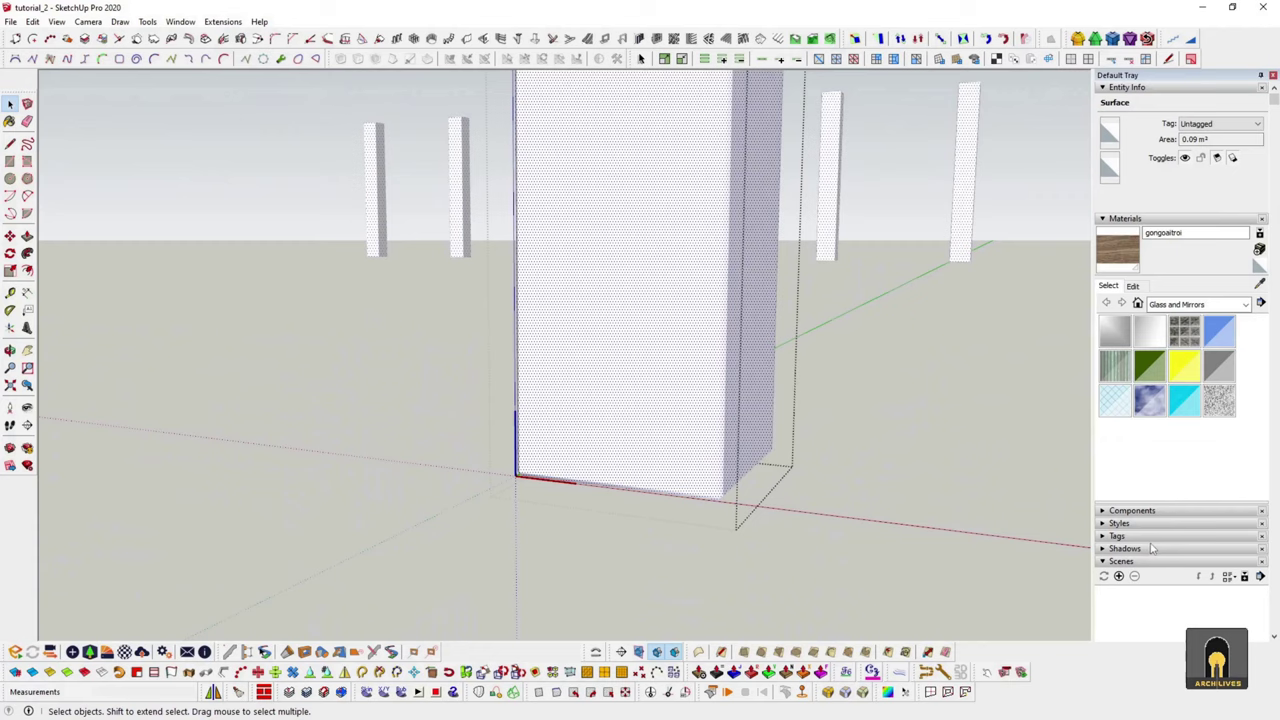
# - Toggle the Tags and Styles tray panels and dismiss the face's context menu twice
pyautogui.scroll(-3, 1150, 548)
pyautogui.click(1104, 376)
pyautogui.click(1104, 376)
pyautogui.click(1102, 364)
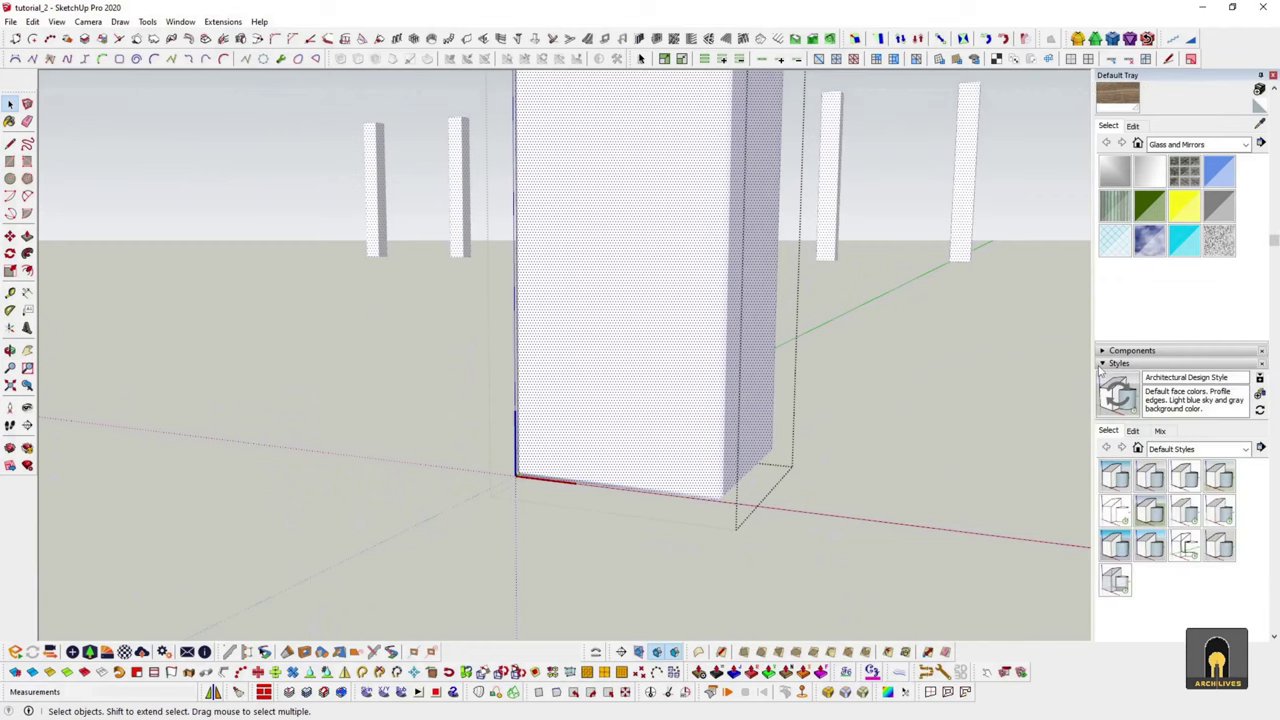
pyautogui.click(1101, 364)
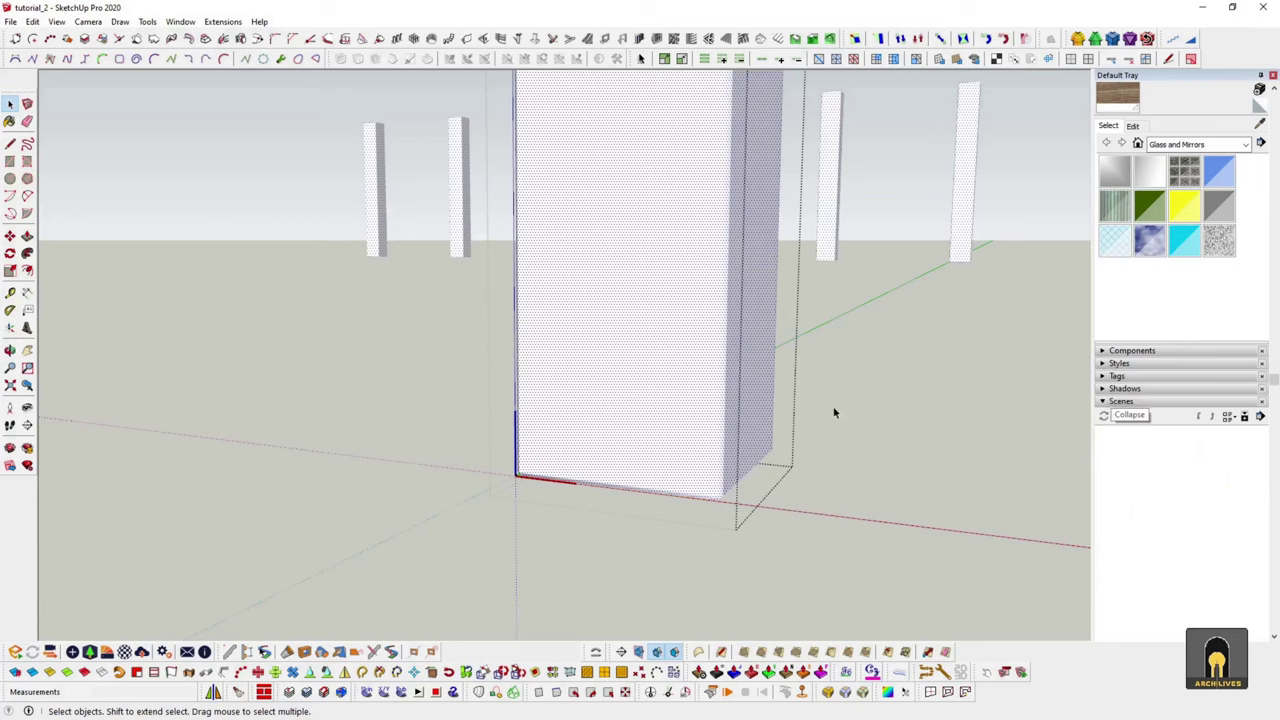
pyautogui.rightClick(660, 330)
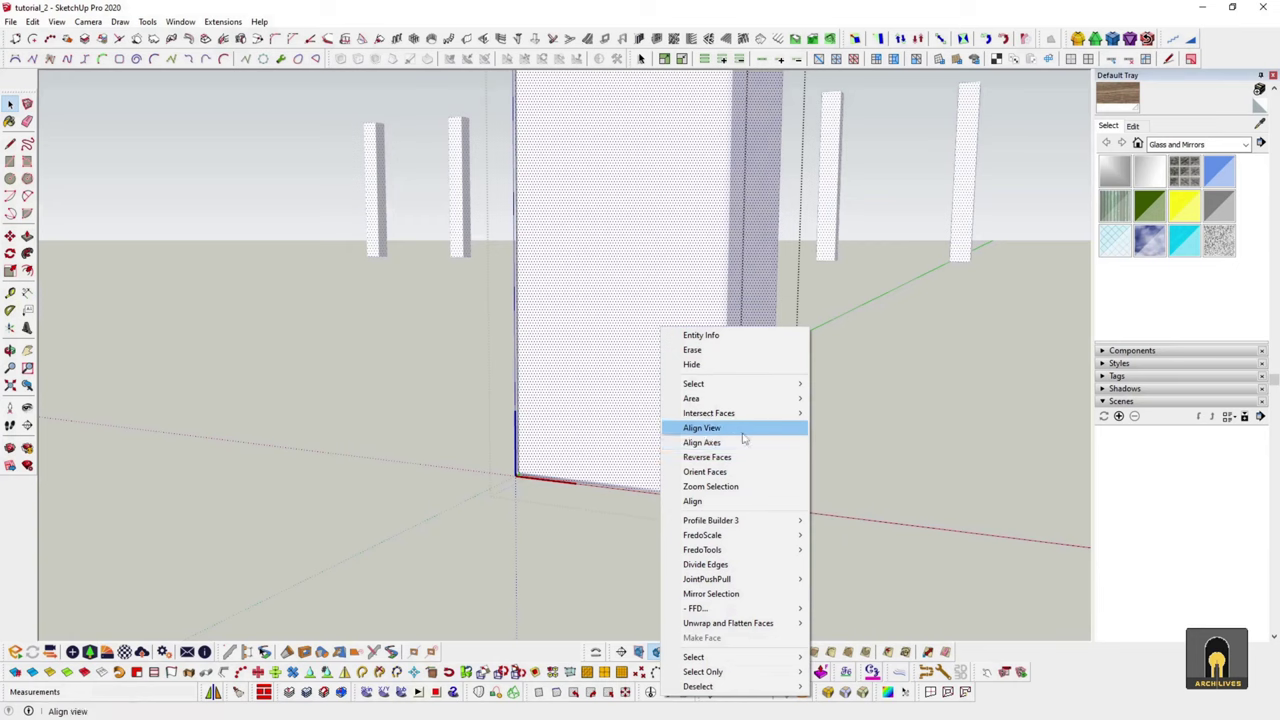
pyautogui.click(577, 315)
pyautogui.rightClick(643, 345)
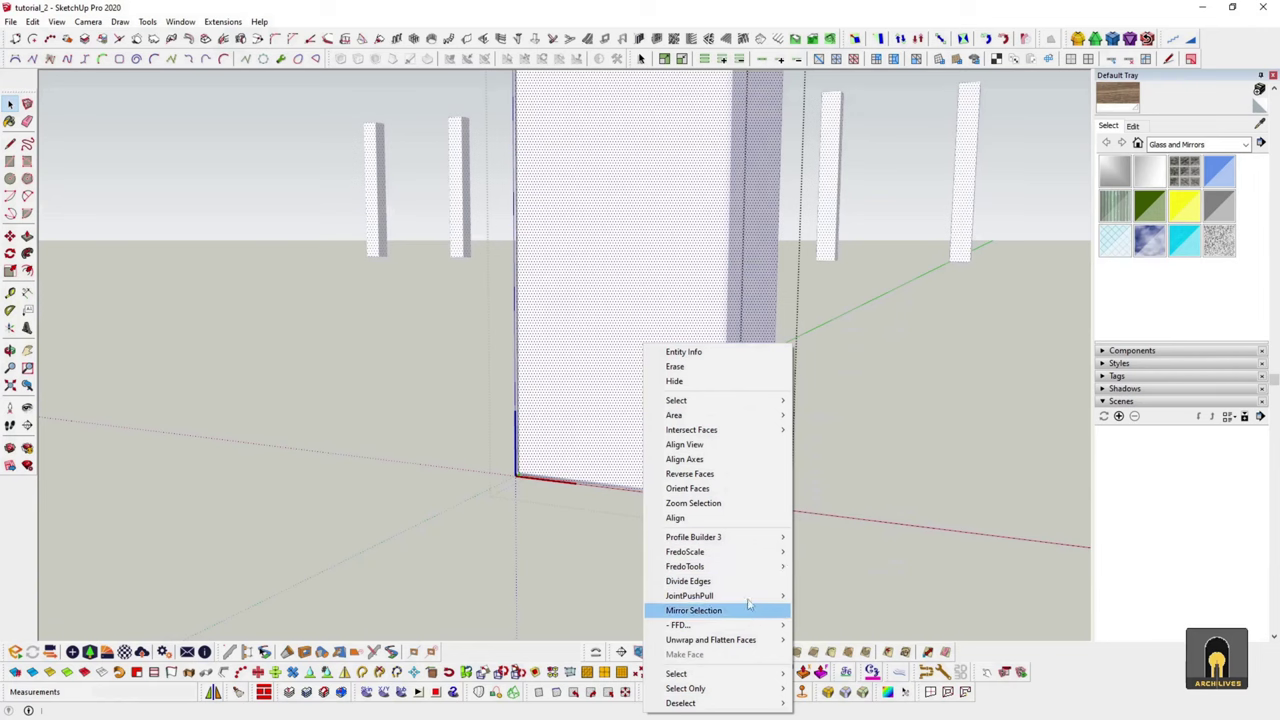
pyautogui.click(1165, 420)
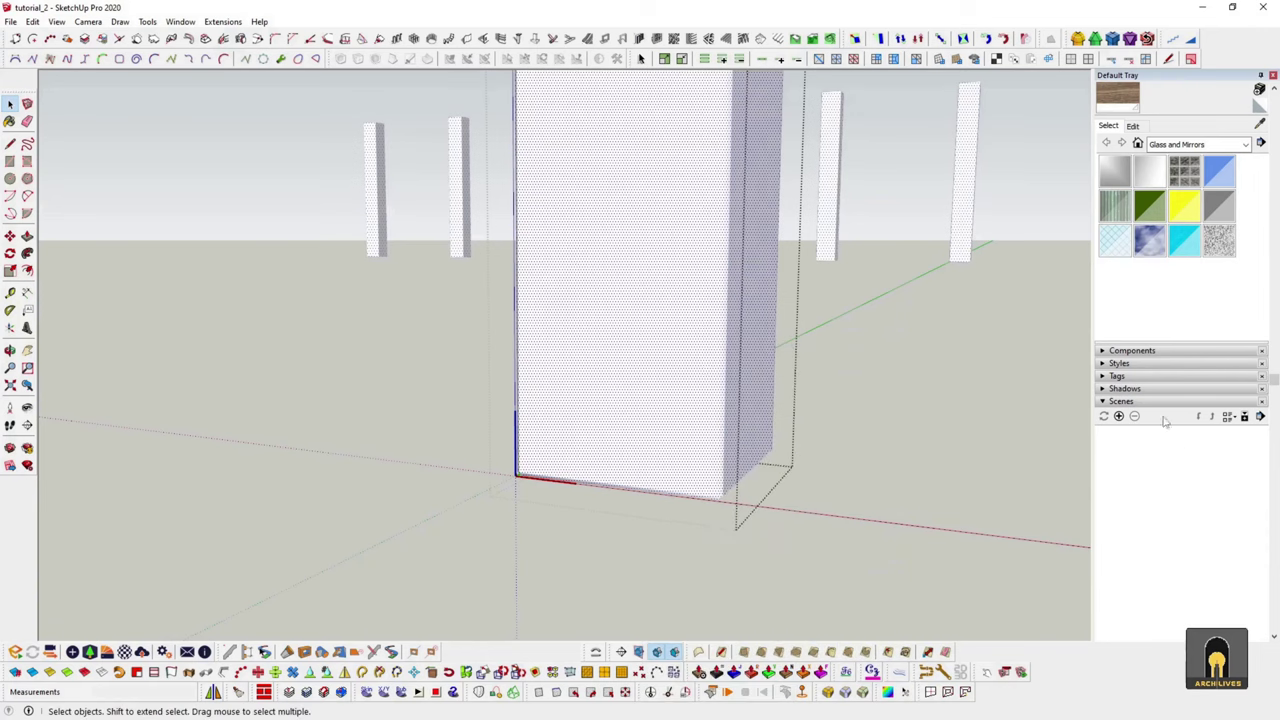
# - Bring up the Shadows panel (01:30 PM, 11/08), collapsing Tags, Components and Styles
pyautogui.click(1103, 388)
pyautogui.click(1103, 376)
pyautogui.click(1103, 351)
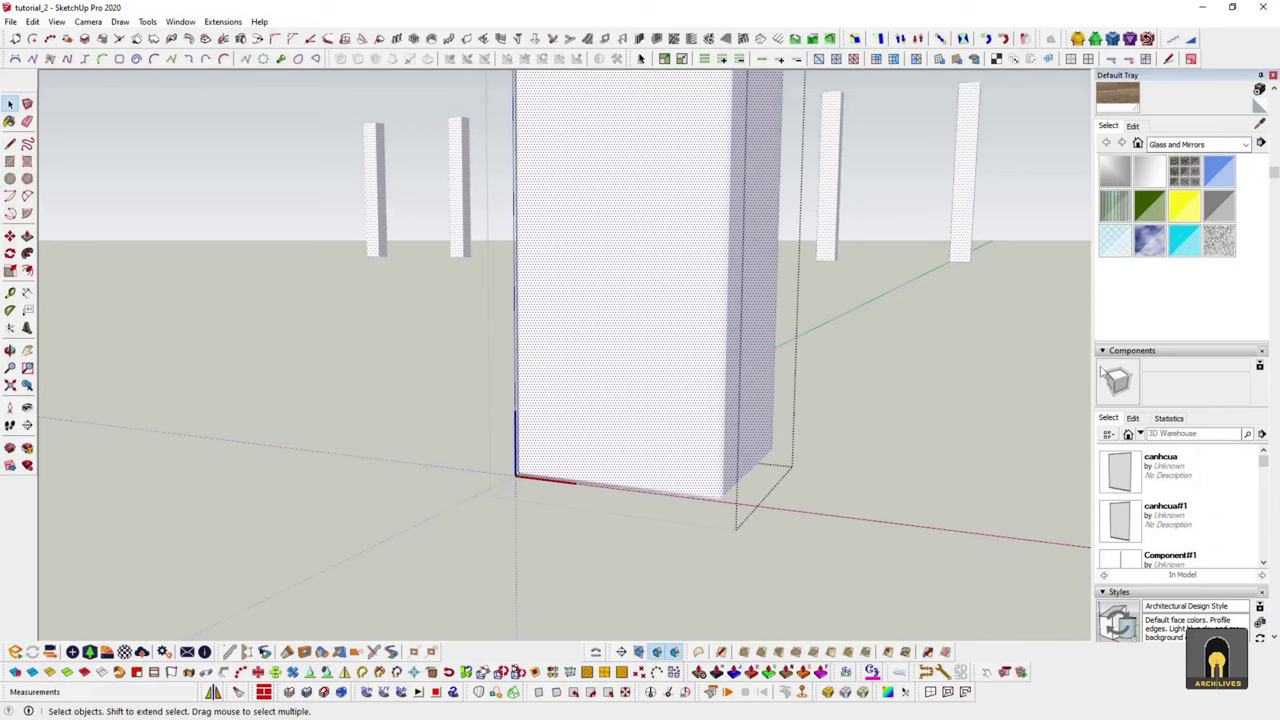
pyautogui.click(1103, 351)
pyautogui.click(1103, 363)
pyautogui.click(1103, 376)
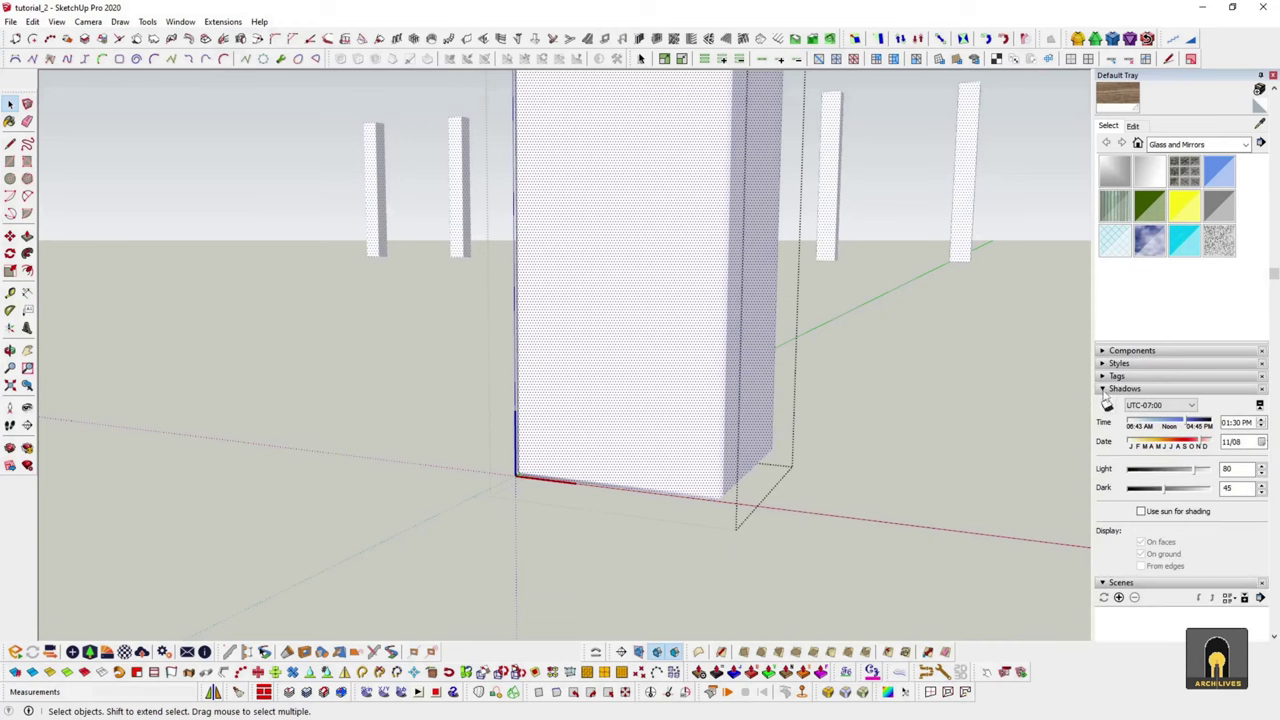
pyautogui.click(1104, 392)
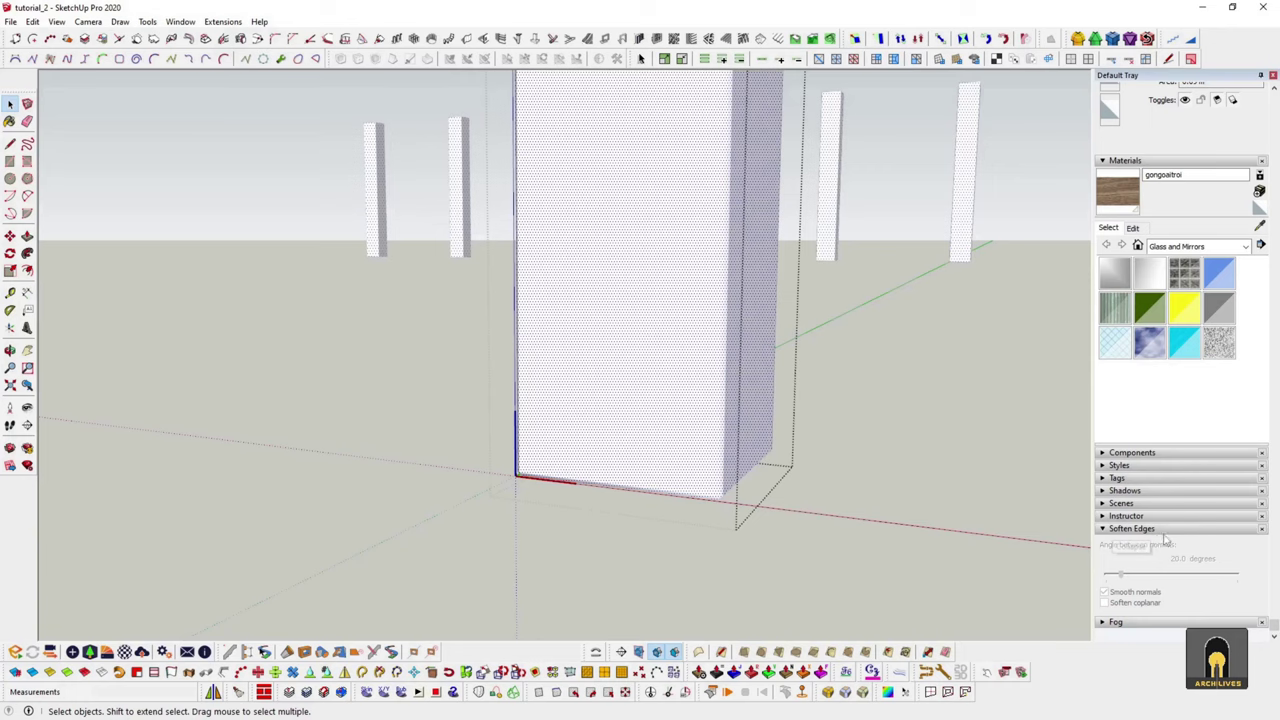
# - Open the column component, select all its geometry, and turn on Smooth normals
pyautogui.moveTo(615, 447)
pyautogui.mouseDown(button='middle')
pyautogui.moveTo(634, 443)
pyautogui.moveTo(663, 517)
pyautogui.moveTo(660, 417)
pyautogui.mouseUp(button='middle')
pyautogui.click(1105, 591)
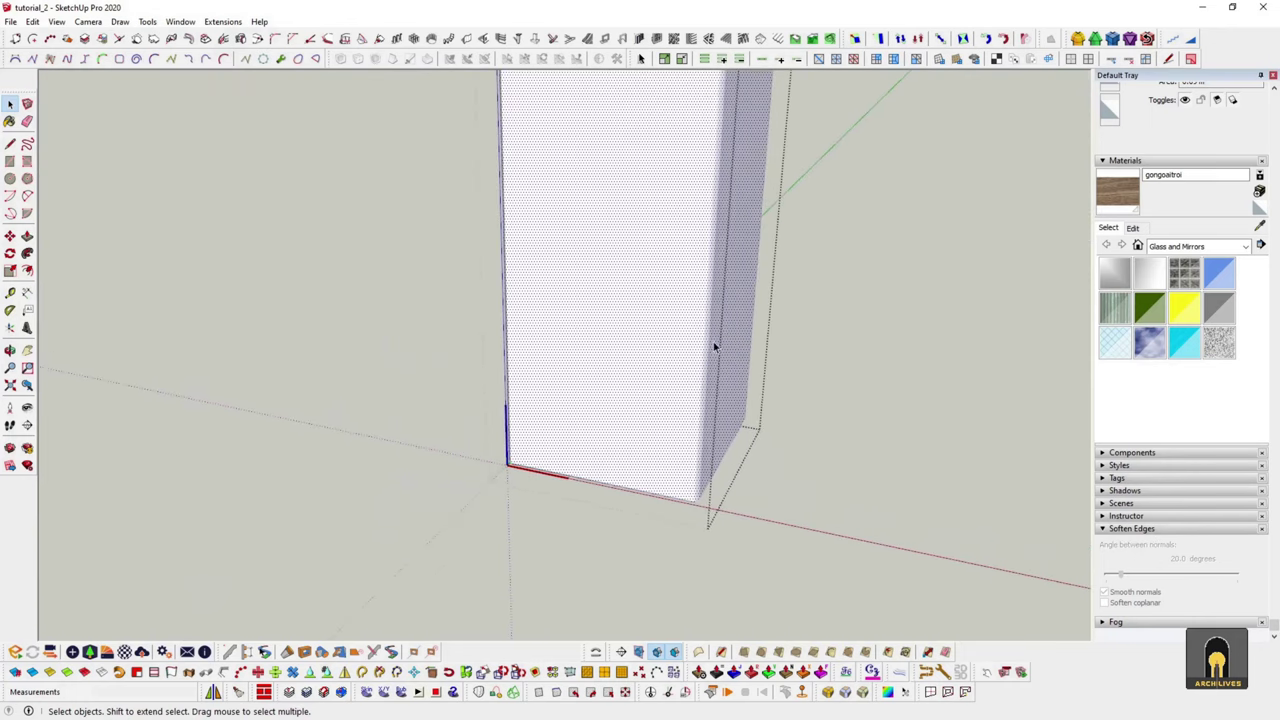
pyautogui.click(670, 449)
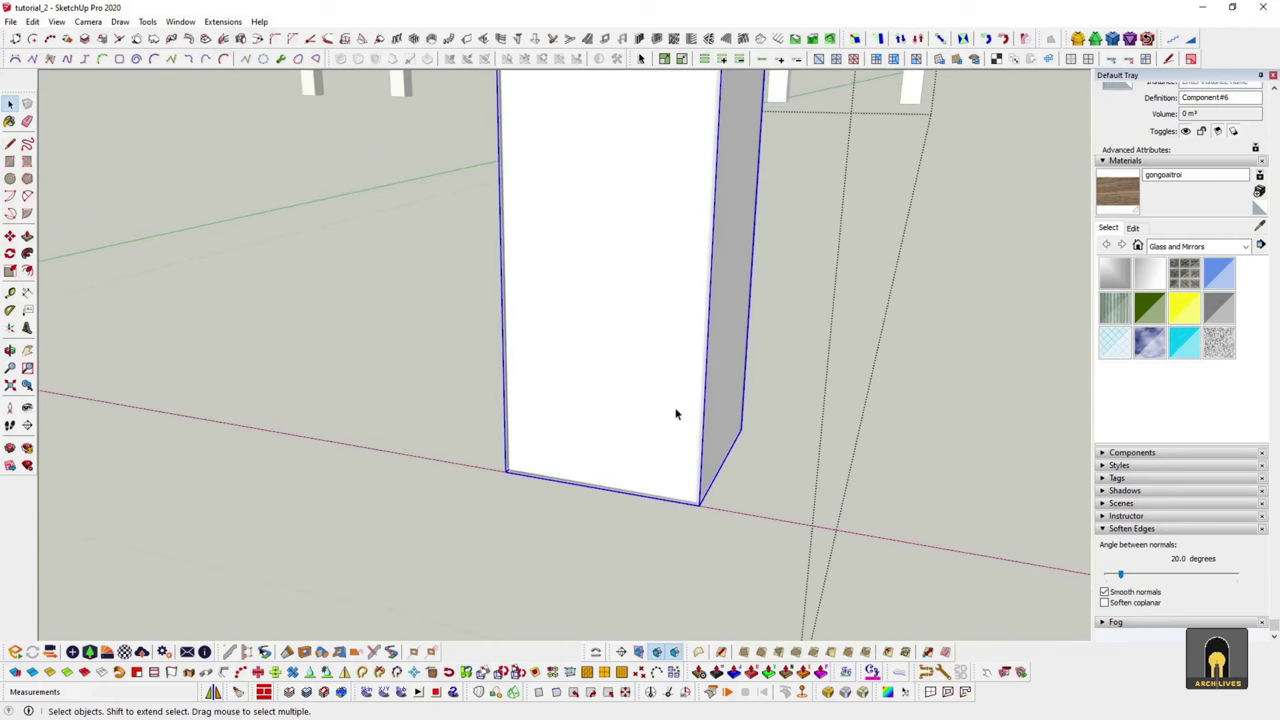
pyautogui.doubleClick(665, 409)
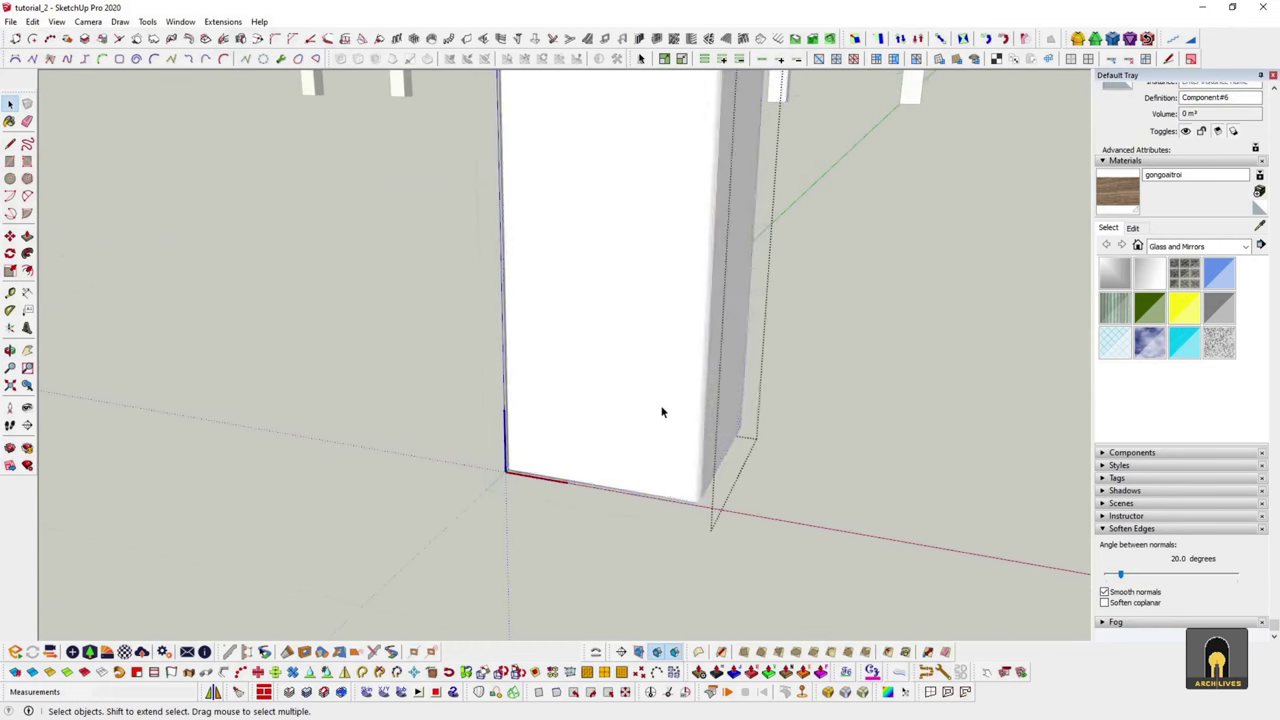
pyautogui.tripleClick(667, 411)
pyautogui.tripleClick(645, 433)
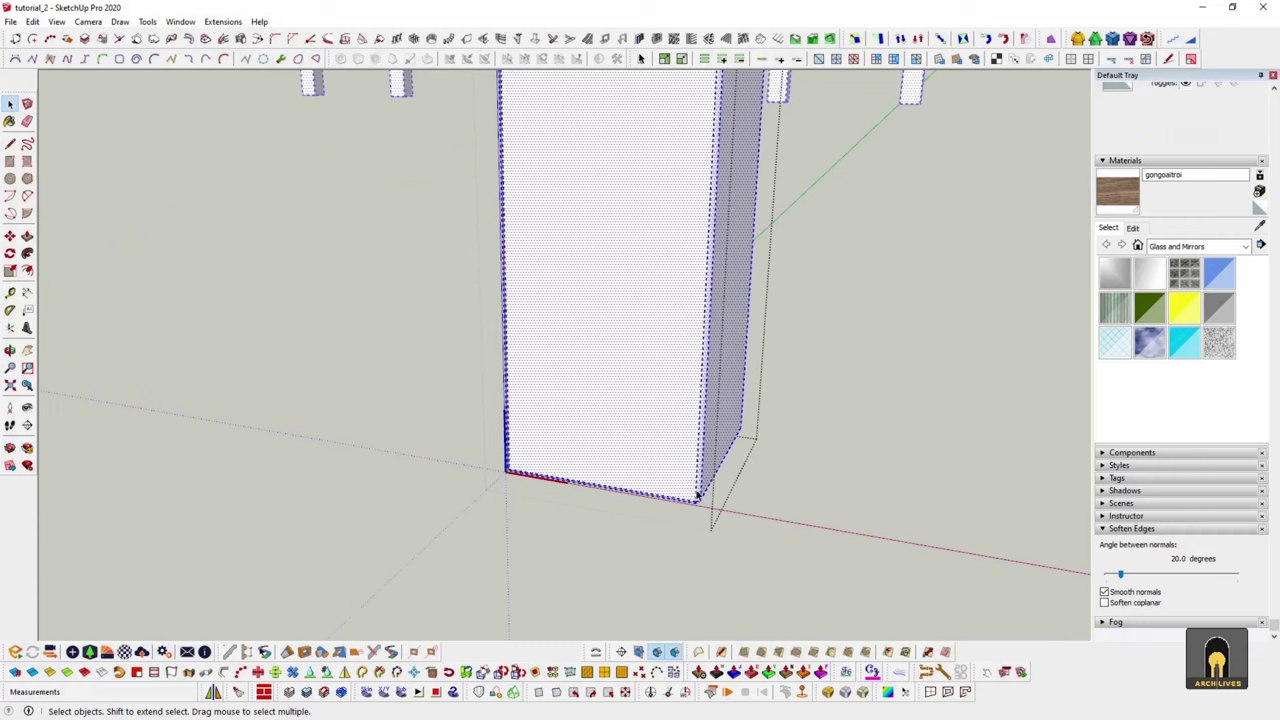
pyautogui.moveTo(1122, 578)
pyautogui.mouseDown()
pyautogui.moveTo(1168, 580)
pyautogui.moveTo(1122, 590)
pyautogui.mouseUp()
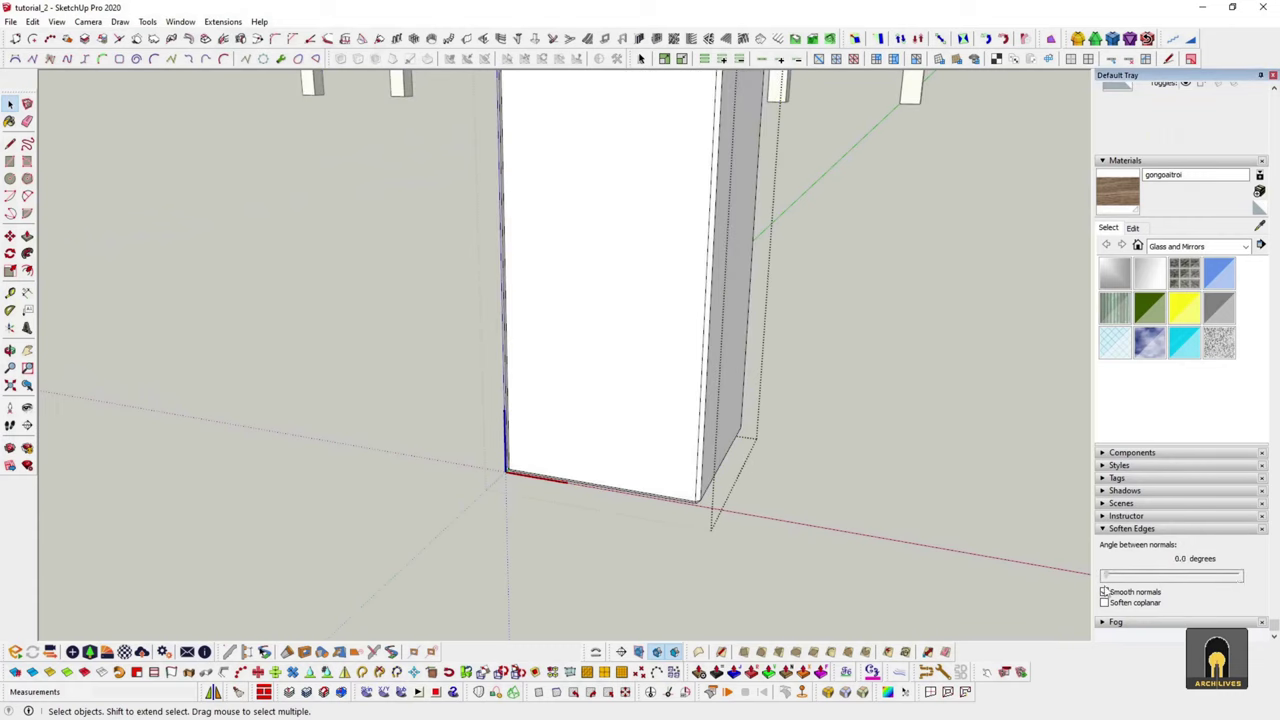
pyautogui.click(1104, 591)
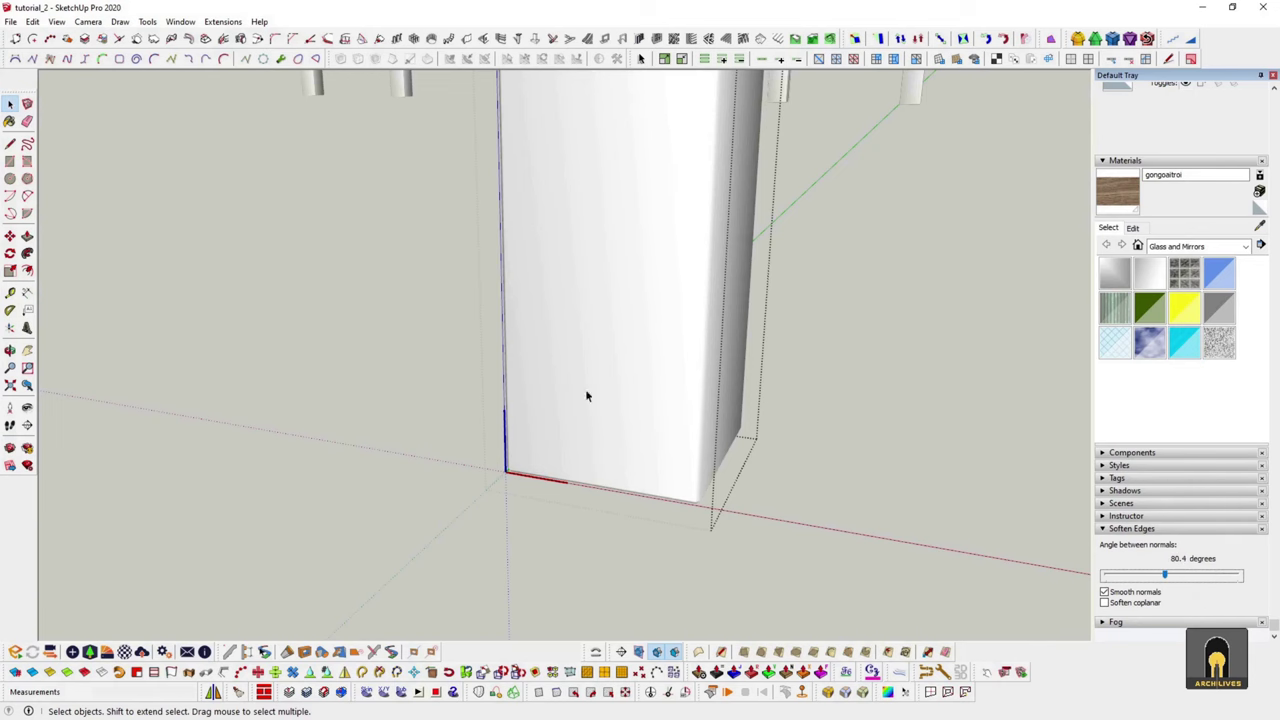
# - Select all the column geometry and adjust the Soften Edges angle, settling at 10.1°
pyautogui.moveTo(621, 415); pyautogui.dragTo(509, 300, button='middle')
pyautogui.hotkey('ctrl', 'a')
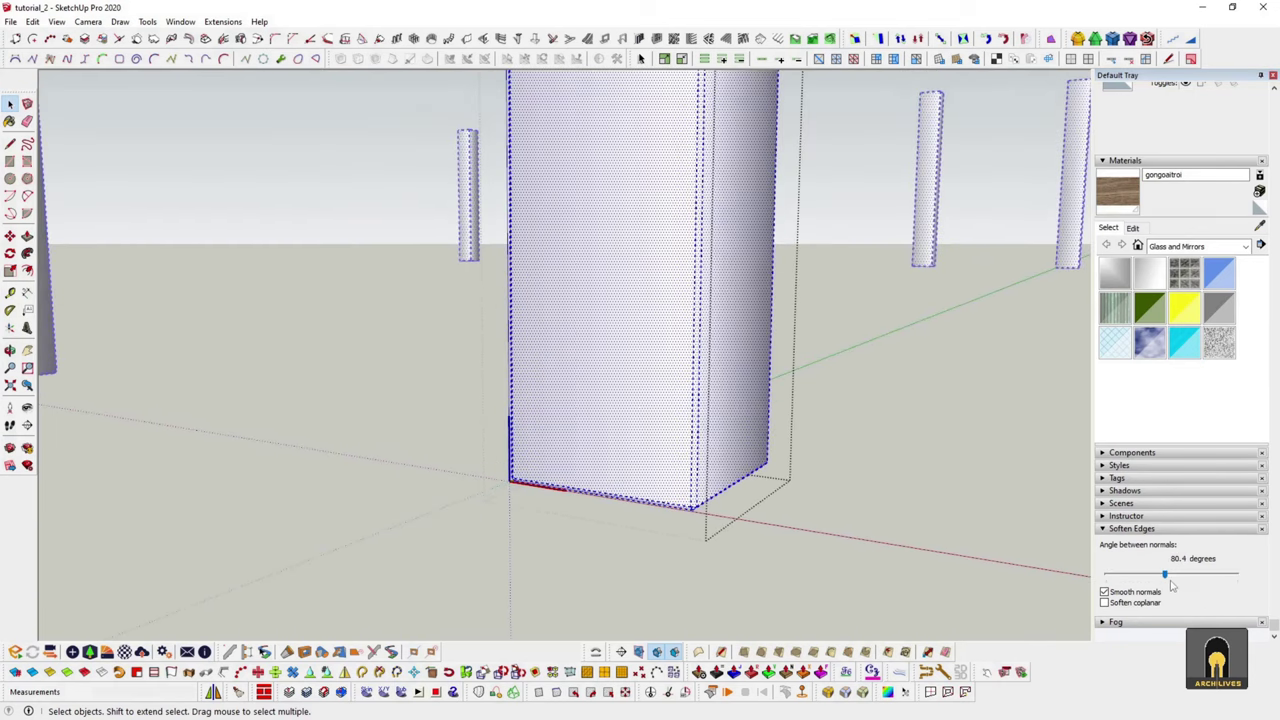
pyautogui.moveTo(1166, 576); pyautogui.dragTo(1133, 578)
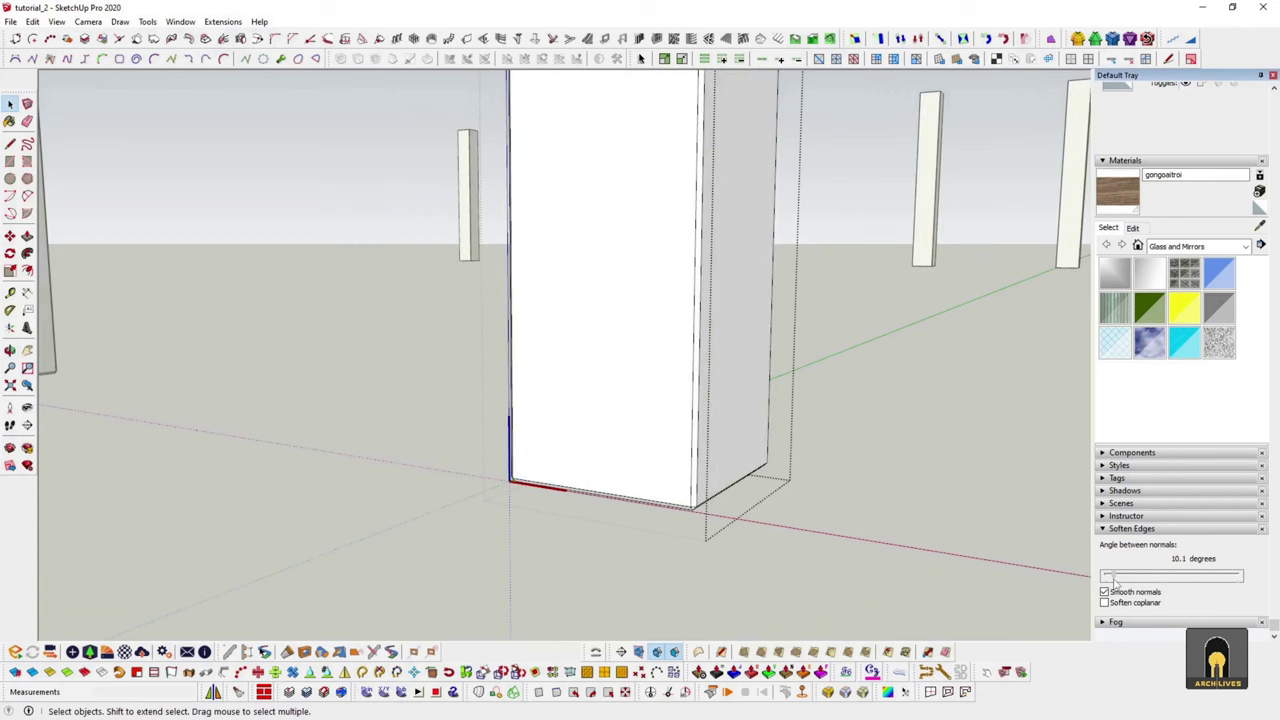
pyautogui.scroll(3, 663, 457)
pyautogui.hotkey('ctrl', 'a')
pyautogui.moveTo(666, 477); pyautogui.dragTo(593, 600, button='middle')
# - Orbit and zoom among the columns to inspect the column from several angles
pyautogui.click(593, 600)
pyautogui.scroll(-3, 640, 545)
pyautogui.scroll(-3, 640, 550)
pyautogui.moveTo(640, 550)
pyautogui.mouseDown(button='middle')
pyautogui.moveTo(513, 540)
pyautogui.moveTo(576, 507)
pyautogui.moveTo(497, 471)
pyautogui.mouseUp(button='middle')
pyautogui.scroll(3, 620, 520)
pyautogui.moveTo(620, 520)
pyautogui.mouseDown(button='middle')
pyautogui.moveTo(594, 520)
pyautogui.moveTo(609, 580)
pyautogui.moveTo(533, 505)
pyautogui.mouseUp(button='middle')
pyautogui.scroll(2, 557, 479)
pyautogui.scroll(2, 557, 479)
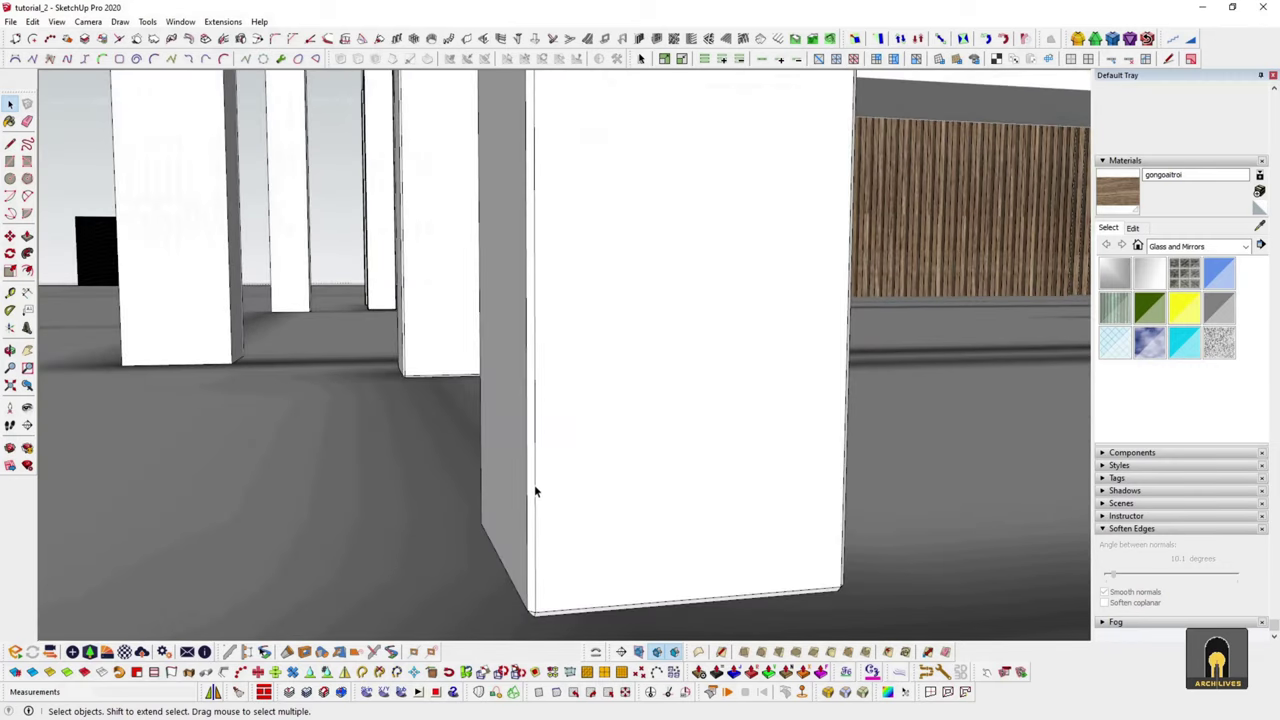
pyautogui.moveTo(534, 460); pyautogui.dragTo(586, 534, button='middle')
pyautogui.scroll(3, 531, 440)
pyautogui.scroll(-3, 543, 460)
pyautogui.scroll(-1, 546, 463)
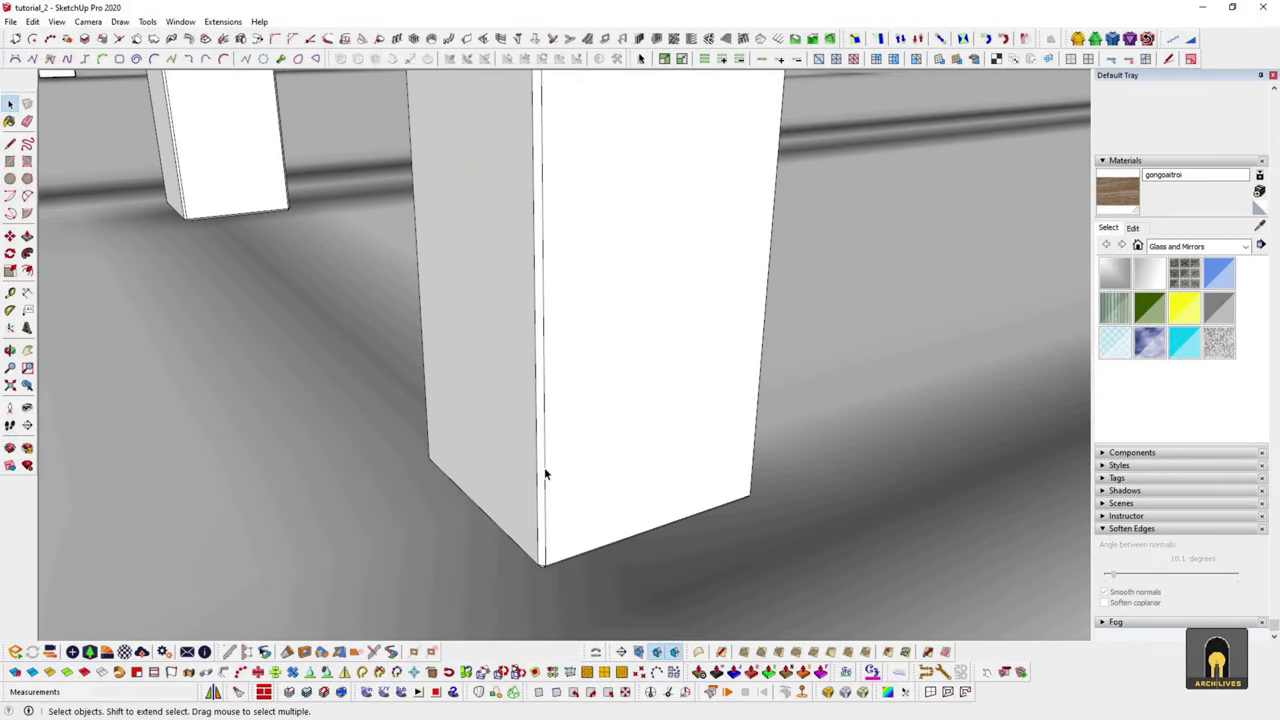
pyautogui.moveTo(543, 480)
pyautogui.mouseDown(button='middle')
pyautogui.moveTo(663, 437)
pyautogui.moveTo(517, 400)
pyautogui.moveTo(474, 357)
pyautogui.moveTo(486, 352)
pyautogui.mouseUp(button='middle')
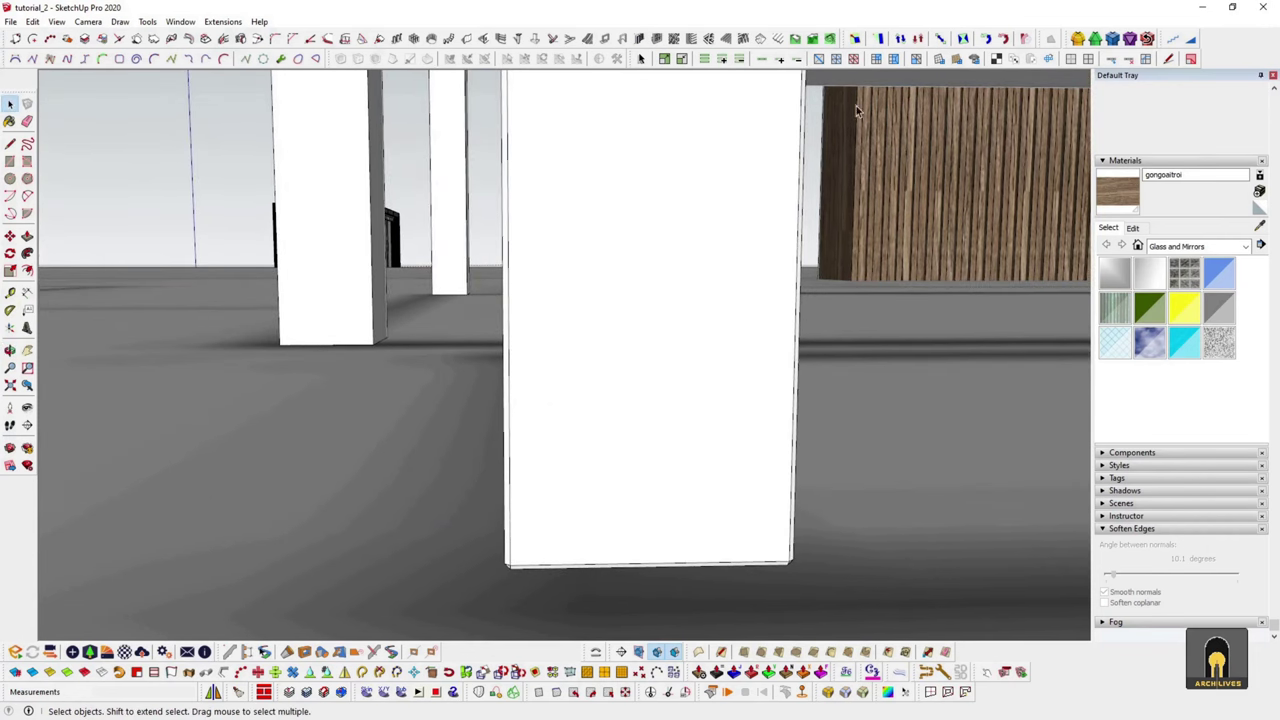
pyautogui.moveTo(601, 426)
pyautogui.mouseDown(button='middle')
pyautogui.moveTo(771, 480)
pyautogui.moveTo(661, 509)
pyautogui.mouseUp(button='middle')
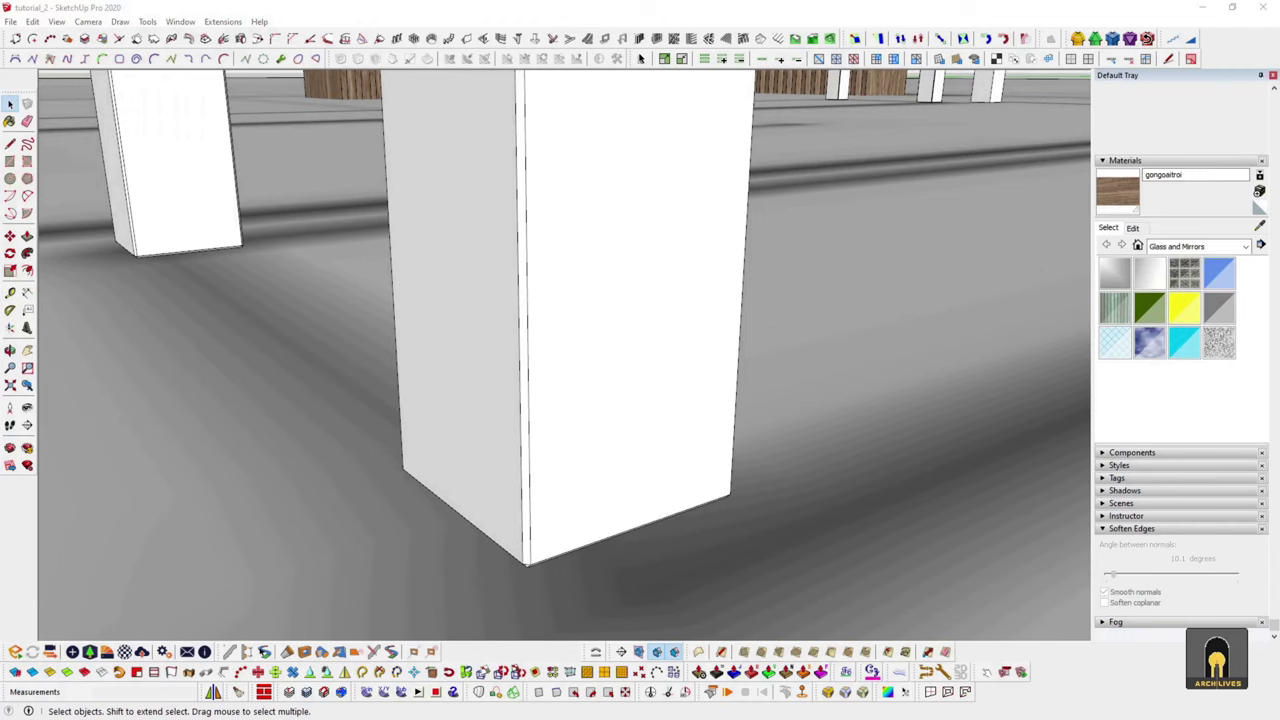
pyautogui.scroll(3, 452, 370)
pyautogui.moveTo(452, 370); pyautogui.dragTo(537, 443, button='middle')
pyautogui.scroll(2, 546, 523)
pyautogui.scroll(2, 543, 517)
# - Select the column's faces and raise the Soften Edges angle to 27.4°
pyautogui.click(539, 518)
pyautogui.scroll(-3, 539, 518)
pyautogui.doubleClick(540, 517)
pyautogui.scroll(-2, 543, 523)
pyautogui.moveTo(549, 514); pyautogui.dragTo(618, 497, button='middle')
pyautogui.moveTo(1114, 574); pyautogui.dragTo(1128, 578)
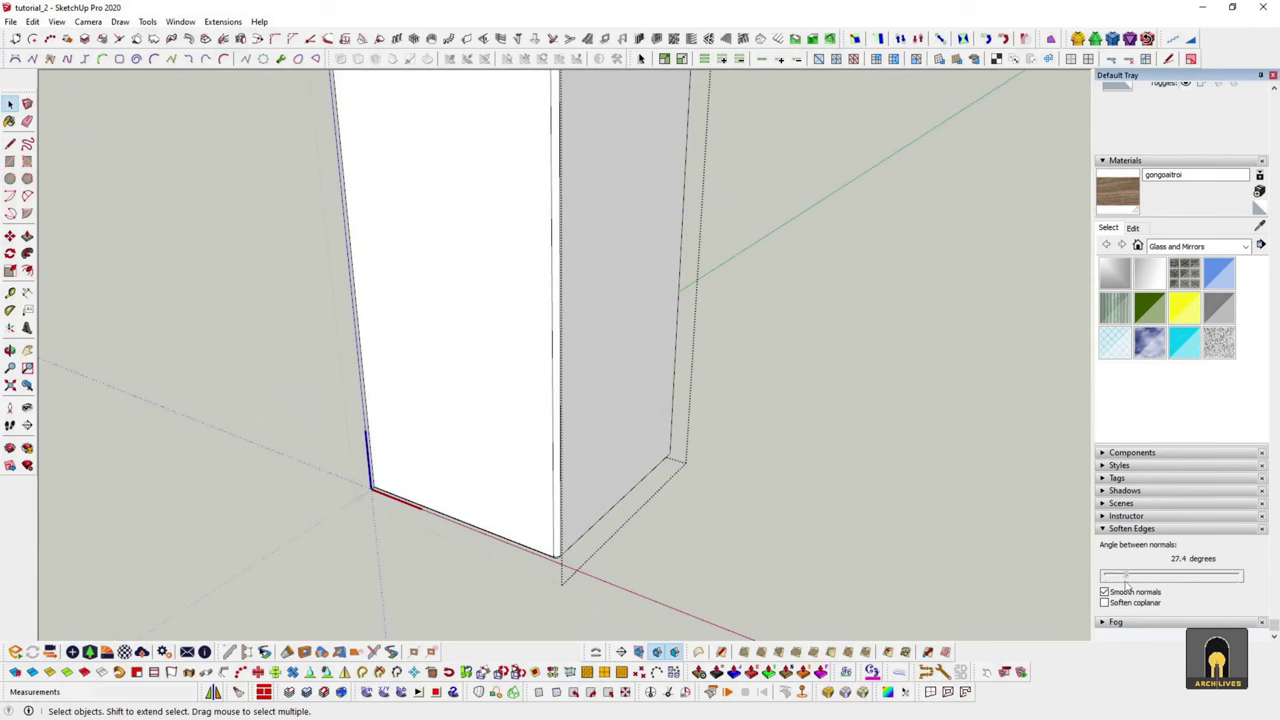
# - Push the column's bottom face down 6 mm
pyautogui.moveTo(378, 417); pyautogui.dragTo(543, 508, button='middle')
pyautogui.click(543, 508)
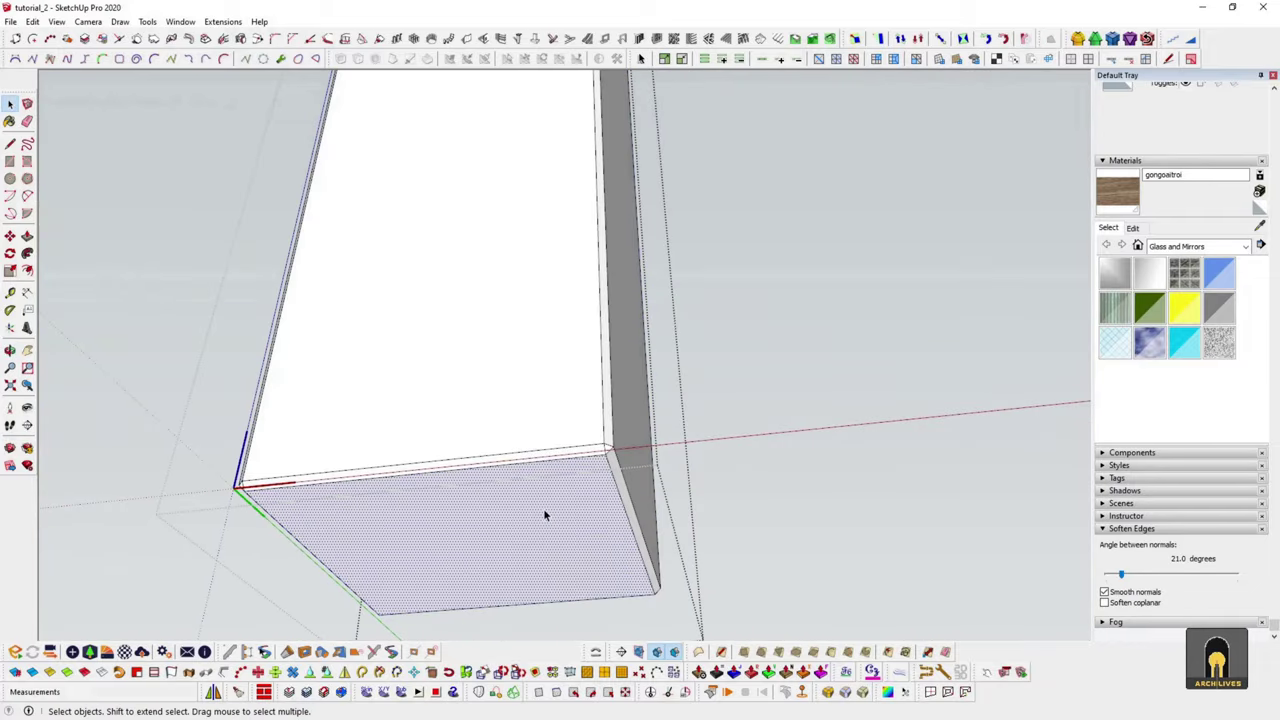
pyautogui.press('p')
pyautogui.moveTo(529, 534); pyautogui.dragTo(562, 630)
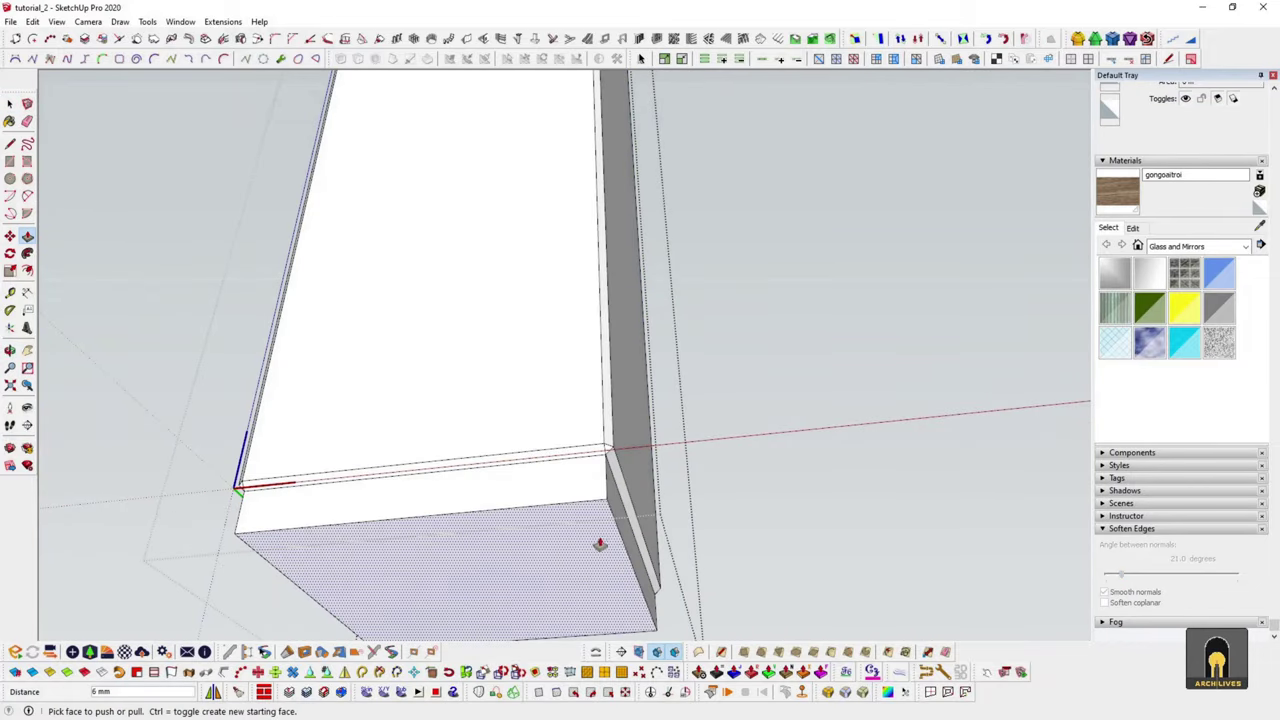
pyautogui.moveTo(609, 537)
pyautogui.mouseDown(button='middle')
pyautogui.moveTo(551, 589)
pyautogui.moveTo(363, 391)
pyautogui.mouseUp(button='middle')
pyautogui.press('space')
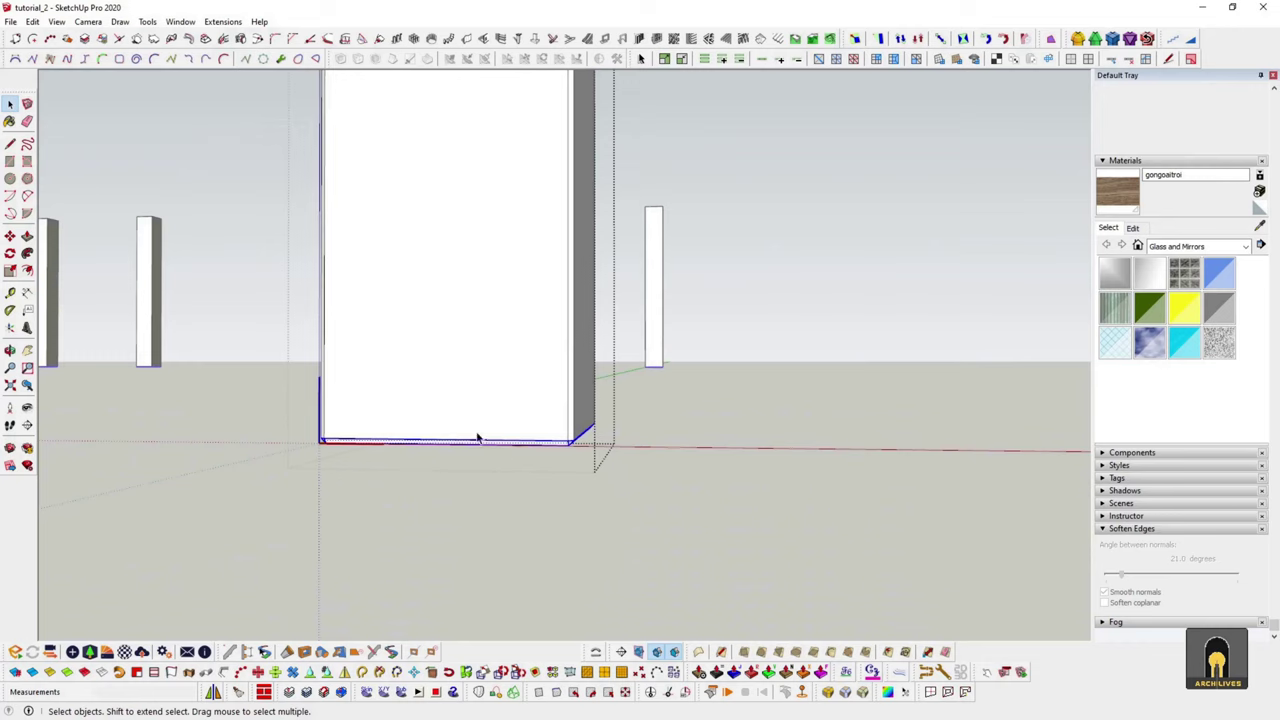
# - Lift the panel upward, then reselect and inspect the tall column
pyautogui.scroll(2, 510, 453)
pyautogui.press('m')
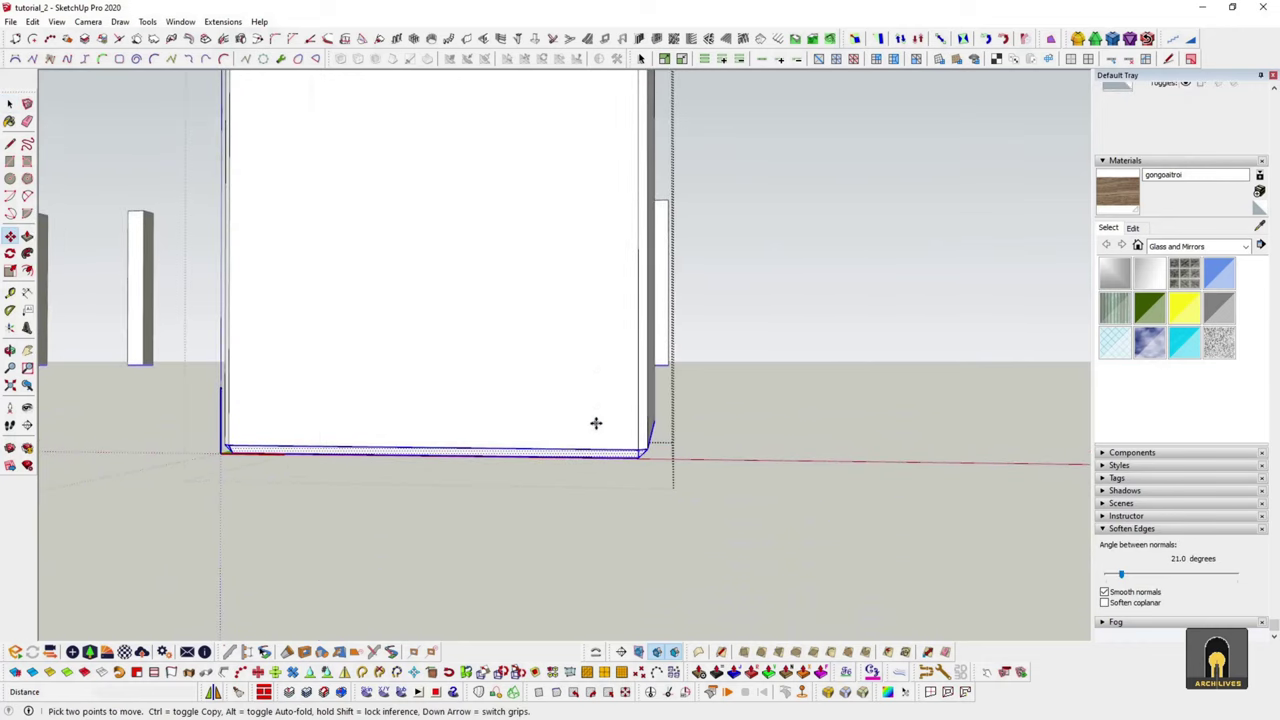
pyautogui.click(595, 423)
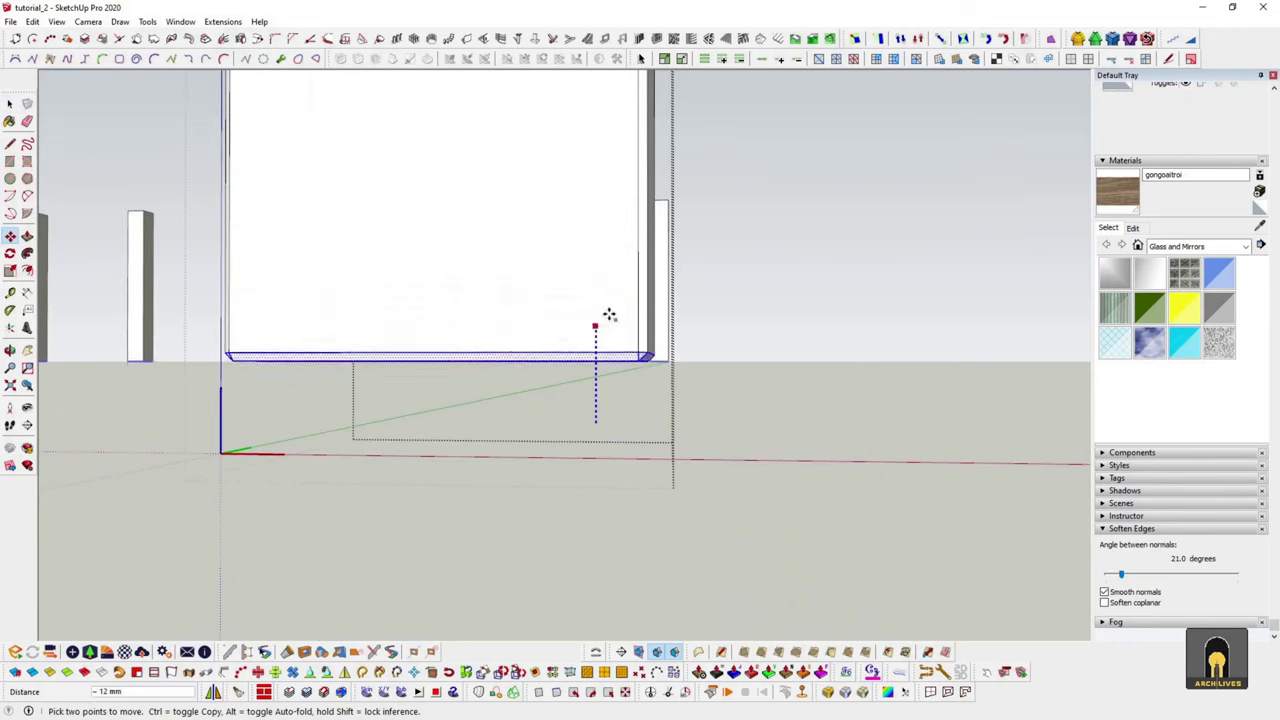
pyautogui.press('space')
pyautogui.moveTo(610, 315)
pyautogui.mouseDown(button='middle')
pyautogui.moveTo(571, 380)
pyautogui.moveTo(586, 400)
pyautogui.mouseUp(button='middle')
pyautogui.click(571, 377)
pyautogui.click(638, 452)
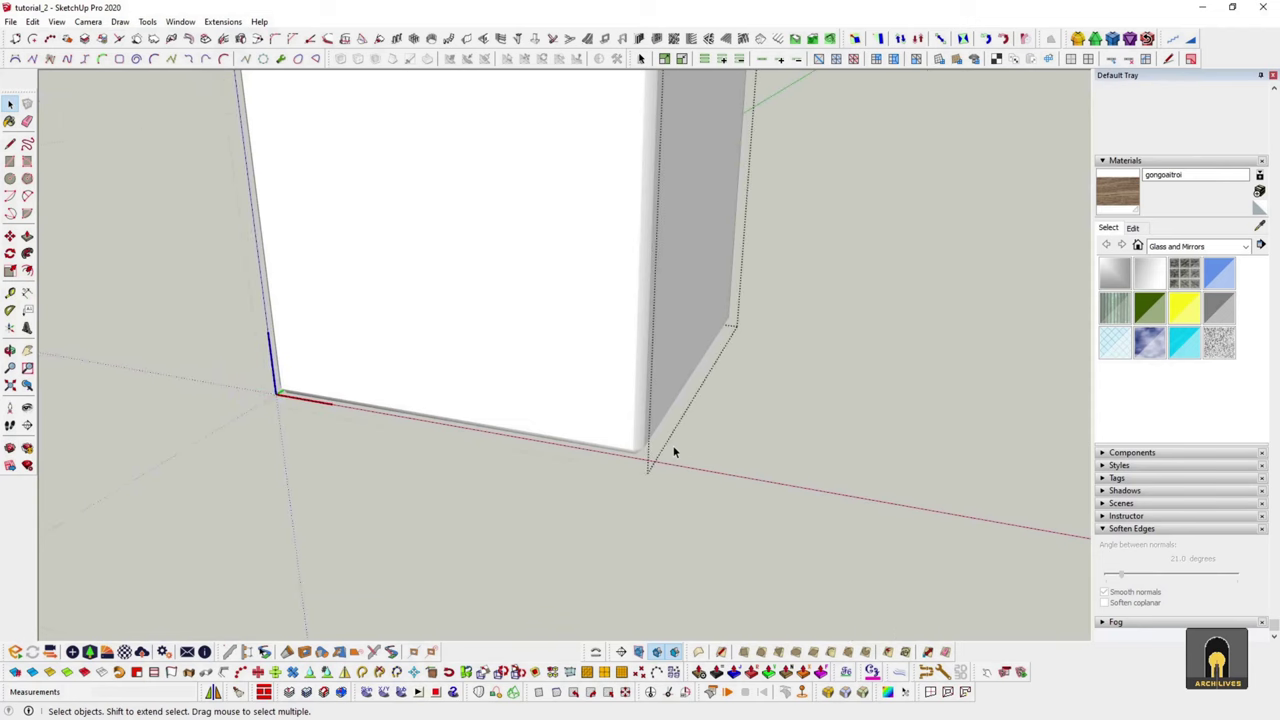
pyautogui.scroll(-5, 640, 455)
pyautogui.click(585, 406)
pyautogui.scroll(-2, 589, 412)
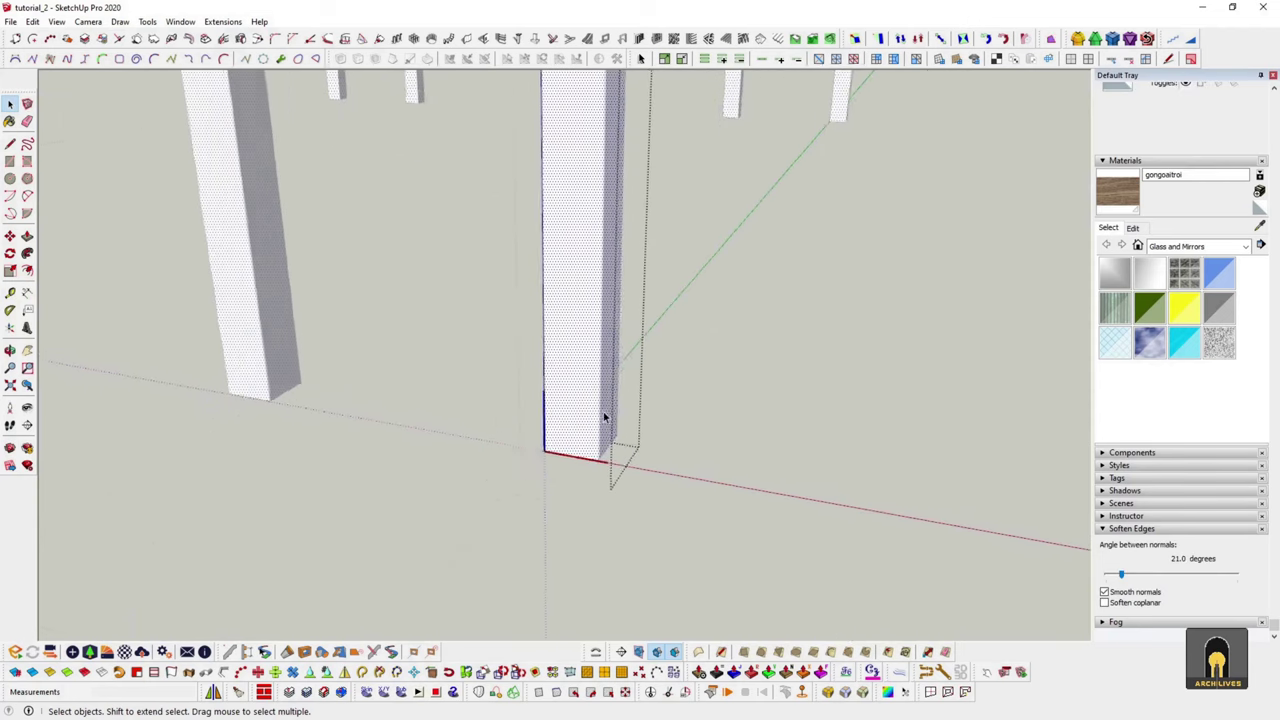
pyautogui.moveTo(604, 418); pyautogui.dragTo(634, 409, button='middle')
pyautogui.click(487, 375)
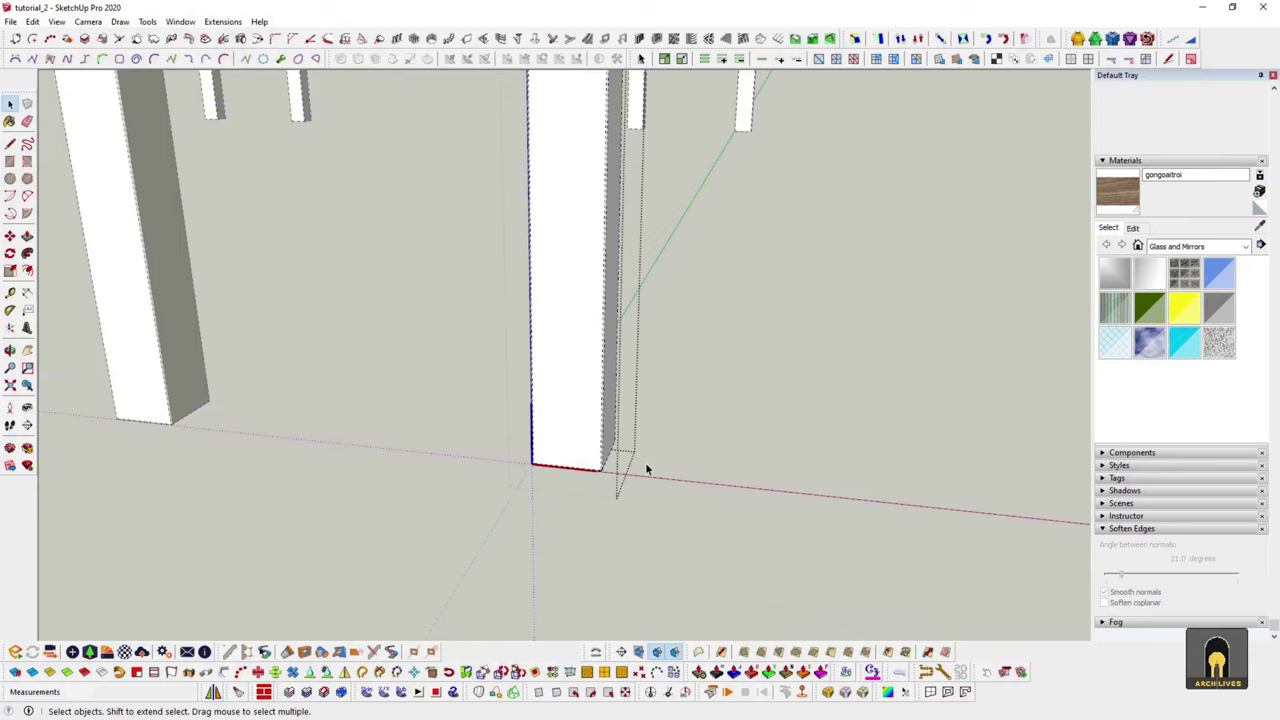
pyautogui.scroll(2, 520, 380)
pyautogui.click(56, 21)
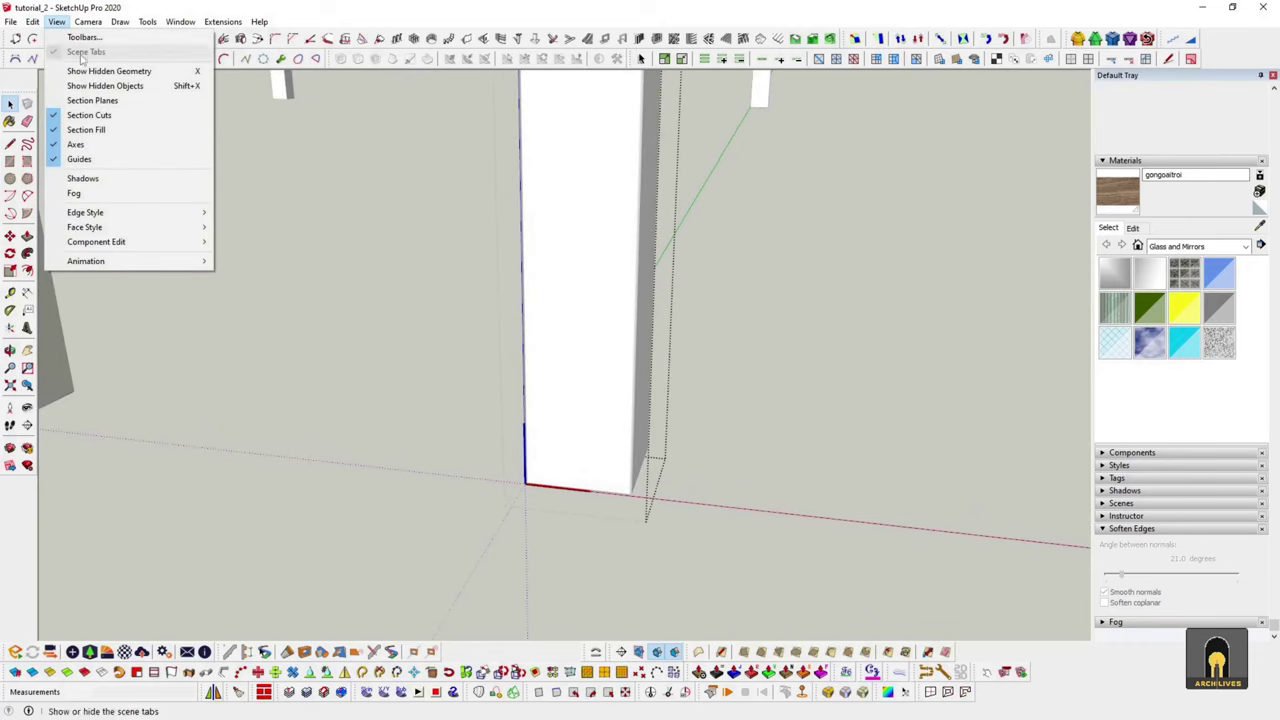
# - Turn on Show Hidden Geometry to reveal the column's hidden edges
pyautogui.click(130, 71)
pyautogui.moveTo(88, 21)
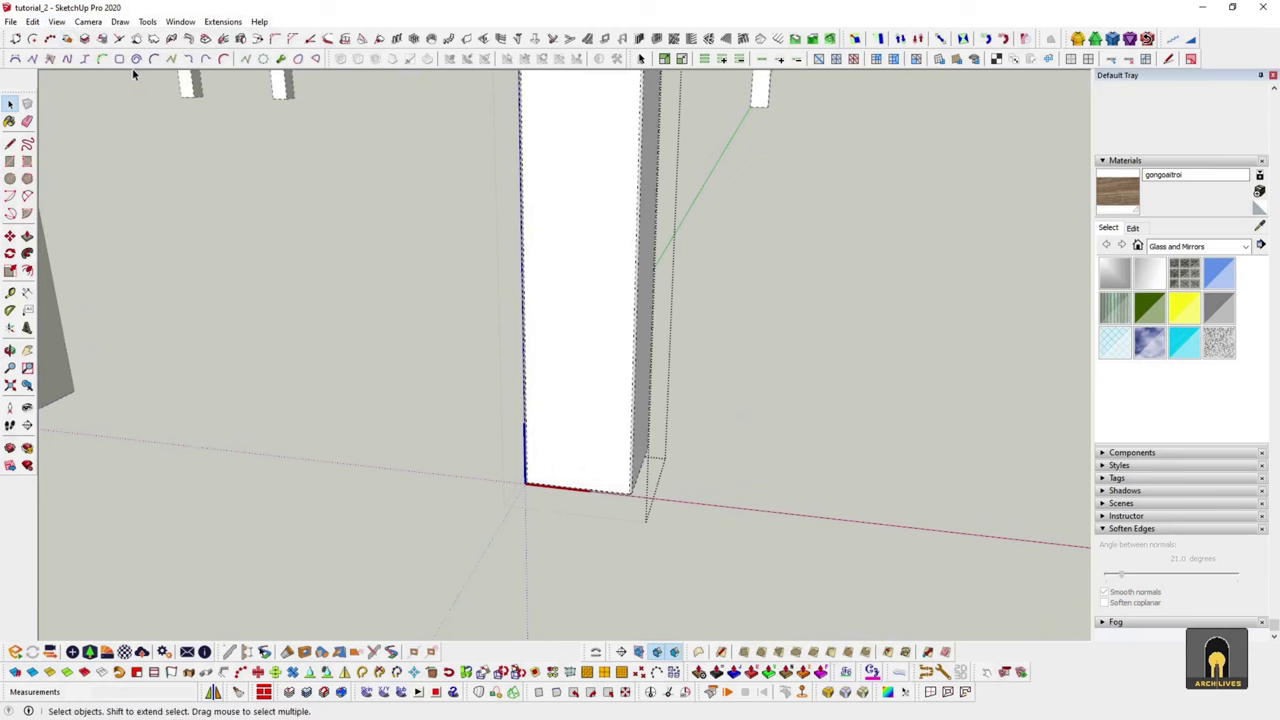
pyautogui.click(56, 21)
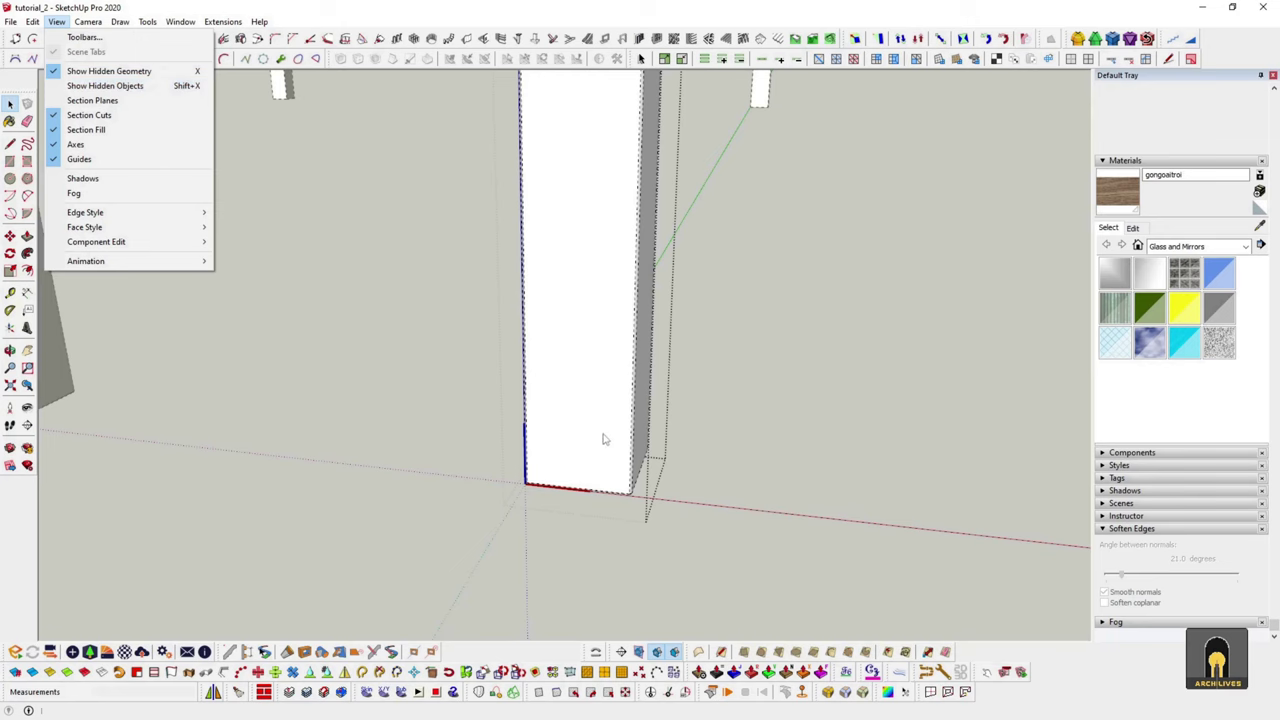
pyautogui.click(369, 373)
pyautogui.scroll(2, 603, 443)
pyautogui.scroll(2, 623, 471)
# - Select the whole column and uncheck Hide Rest Of Model under Component Edit
pyautogui.tripleClick(623, 471)
pyautogui.scroll(-3, 602, 463)
pyautogui.scroll(1, 603, 463)
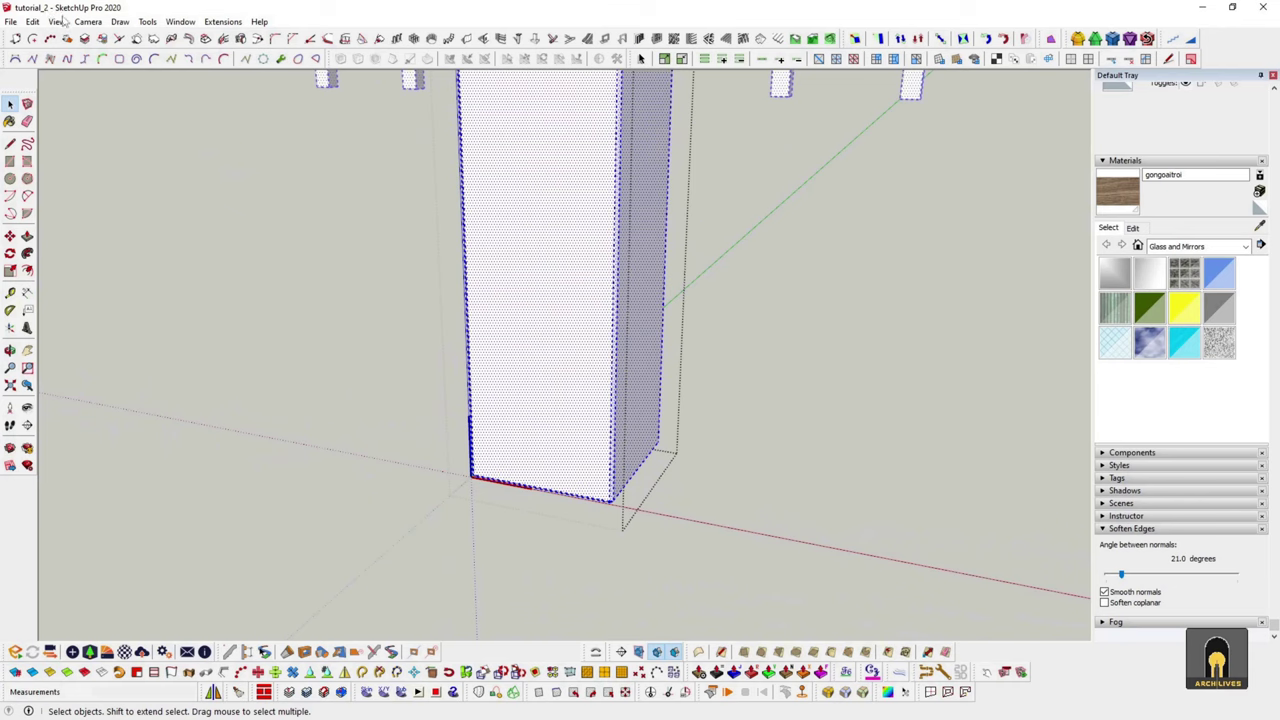
pyautogui.click(60, 21)
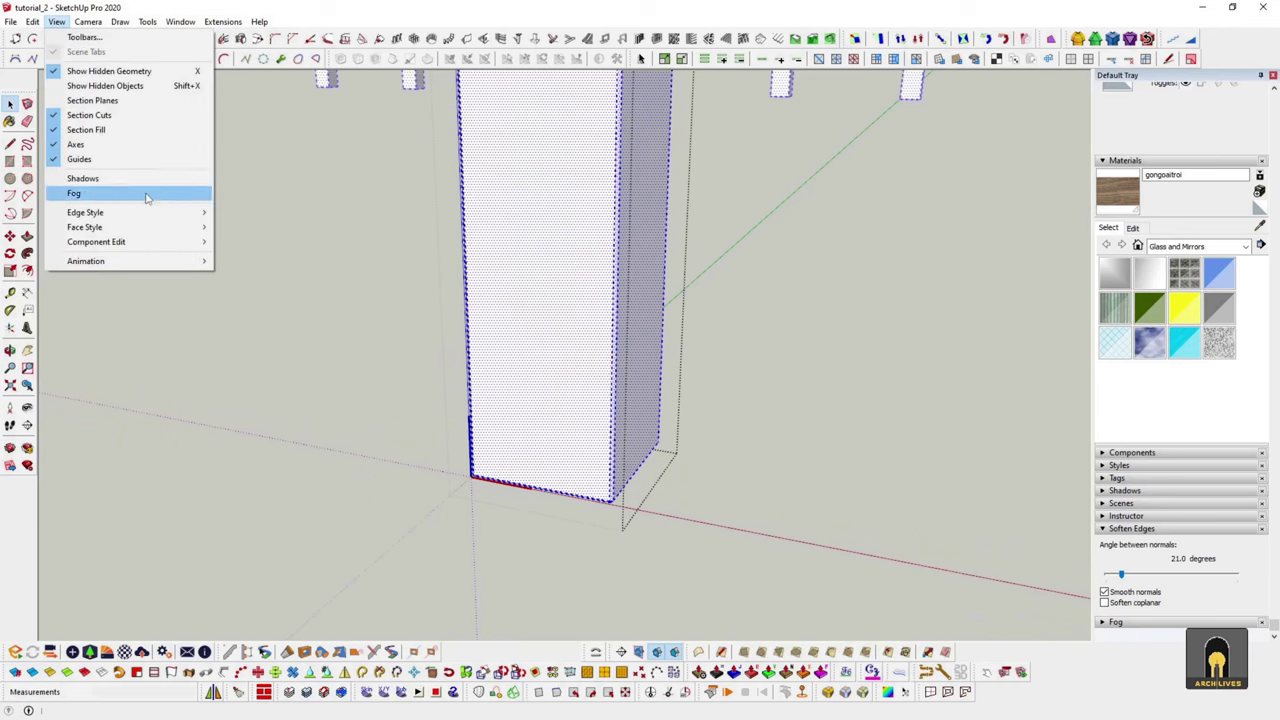
pyautogui.moveTo(96, 242)
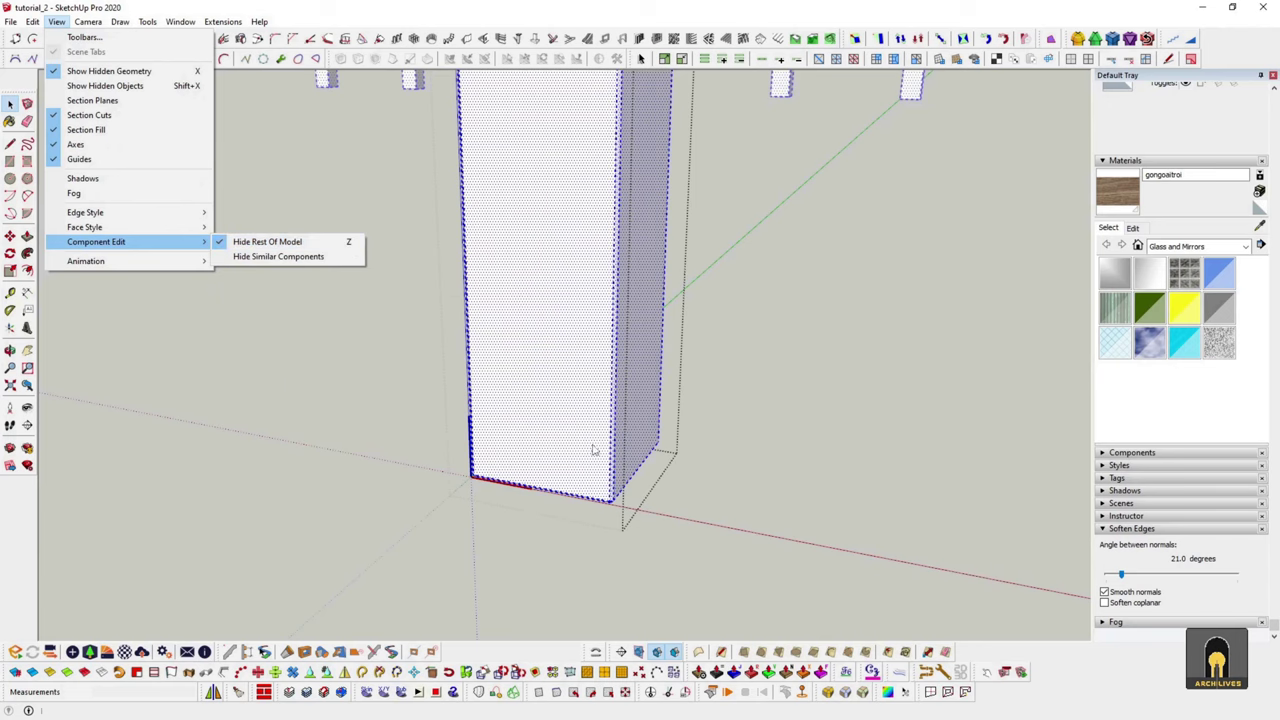
pyautogui.click(549, 427)
pyautogui.scroll(-2, 528, 443)
pyautogui.scroll(-1, 528, 423)
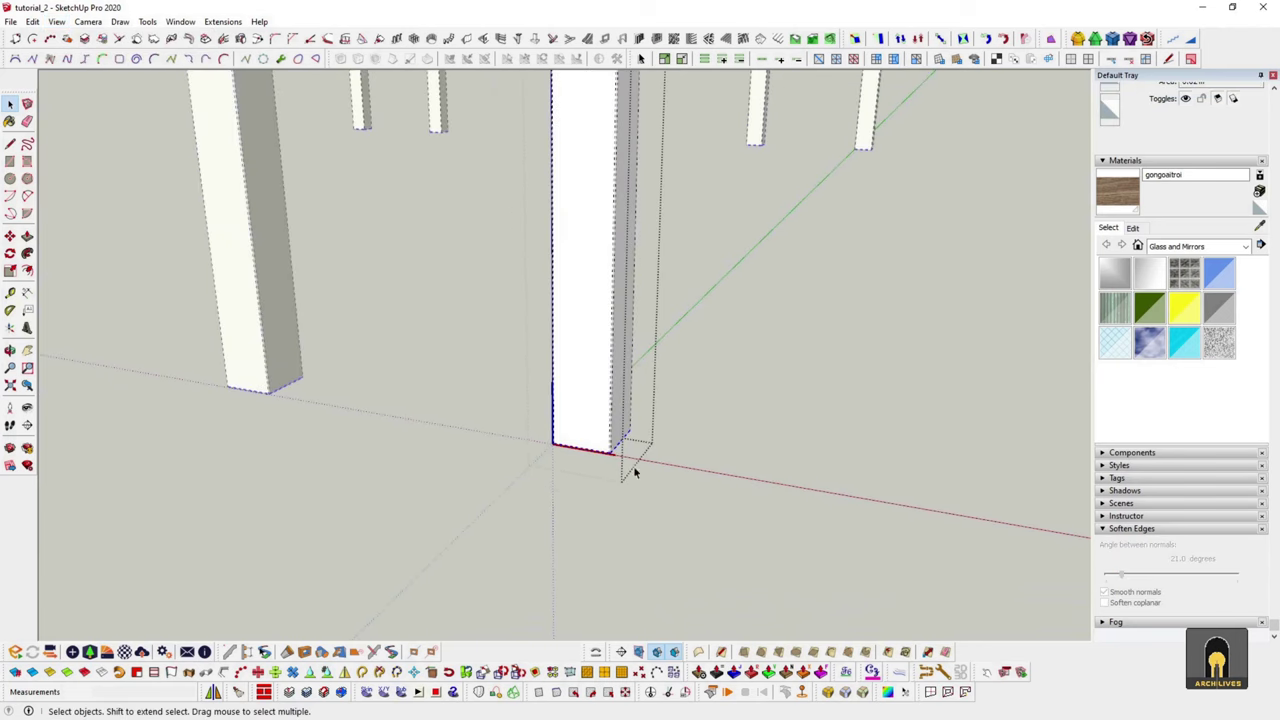
pyautogui.scroll(2, 620, 458)
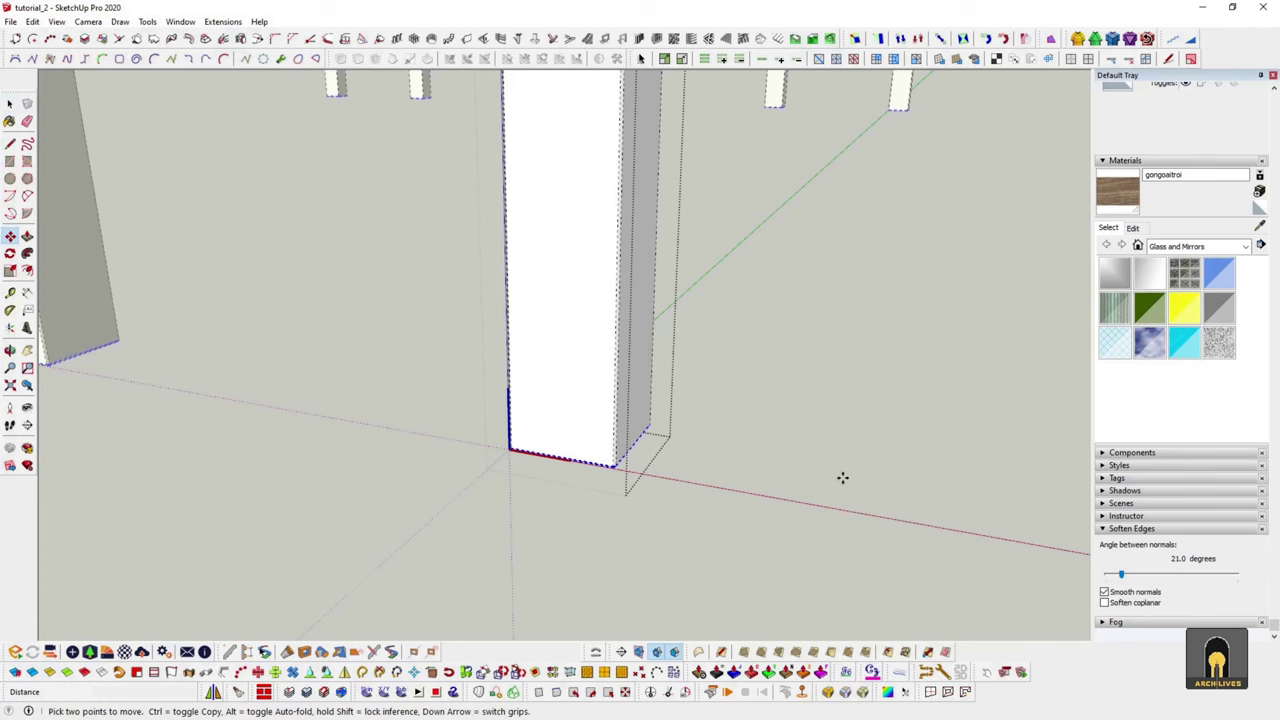
# - In Front view, drag-select the white column's bottom edge and move it up the blue axis
pyautogui.scroll(-3, 740, 400)
pyautogui.scroll(2, 682, 407)
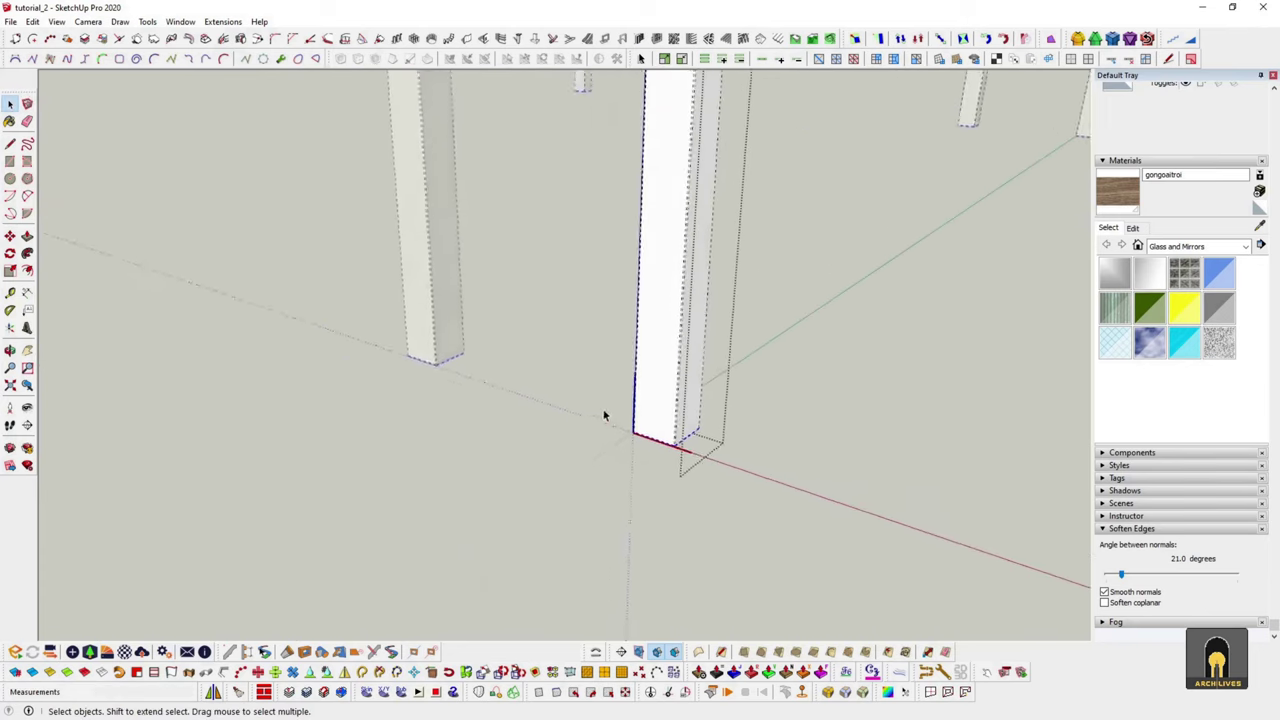
pyautogui.scroll(2, 603, 414)
pyautogui.press('f')
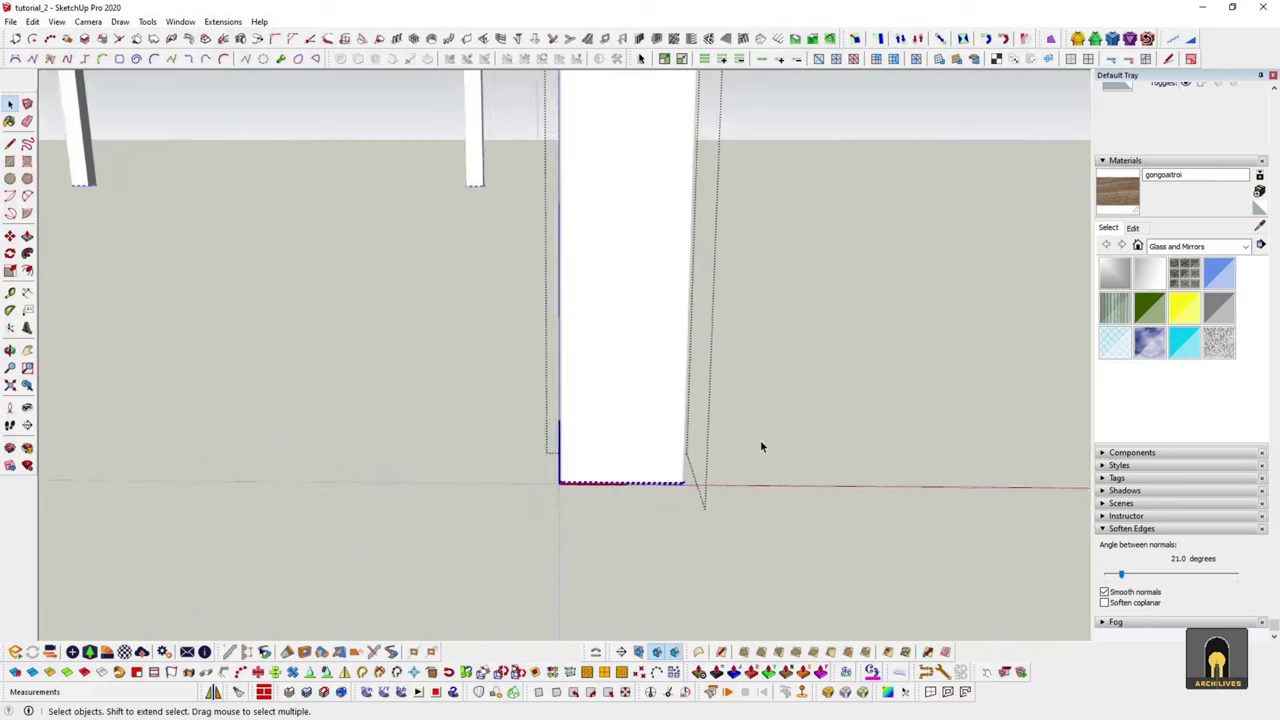
pyautogui.scroll(2, 651, 457)
pyautogui.moveTo(346, 384); pyautogui.dragTo(834, 584)
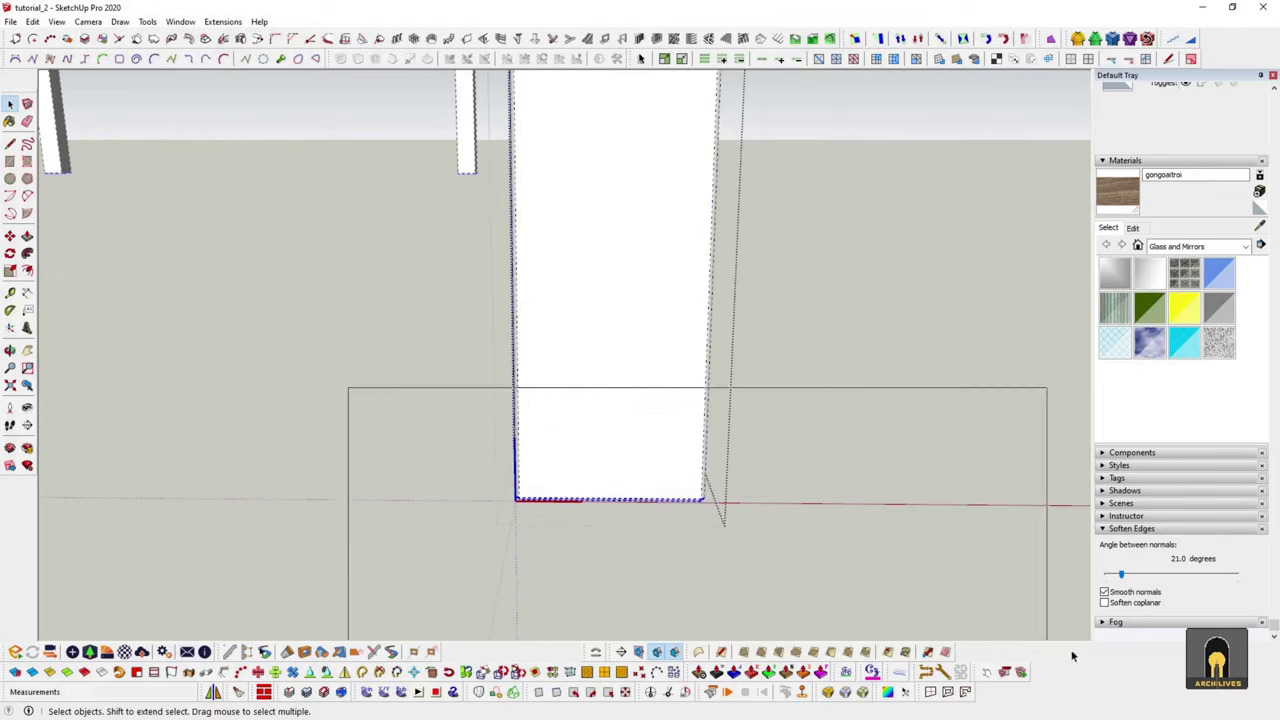
pyautogui.press('m')
pyautogui.click(791, 466)
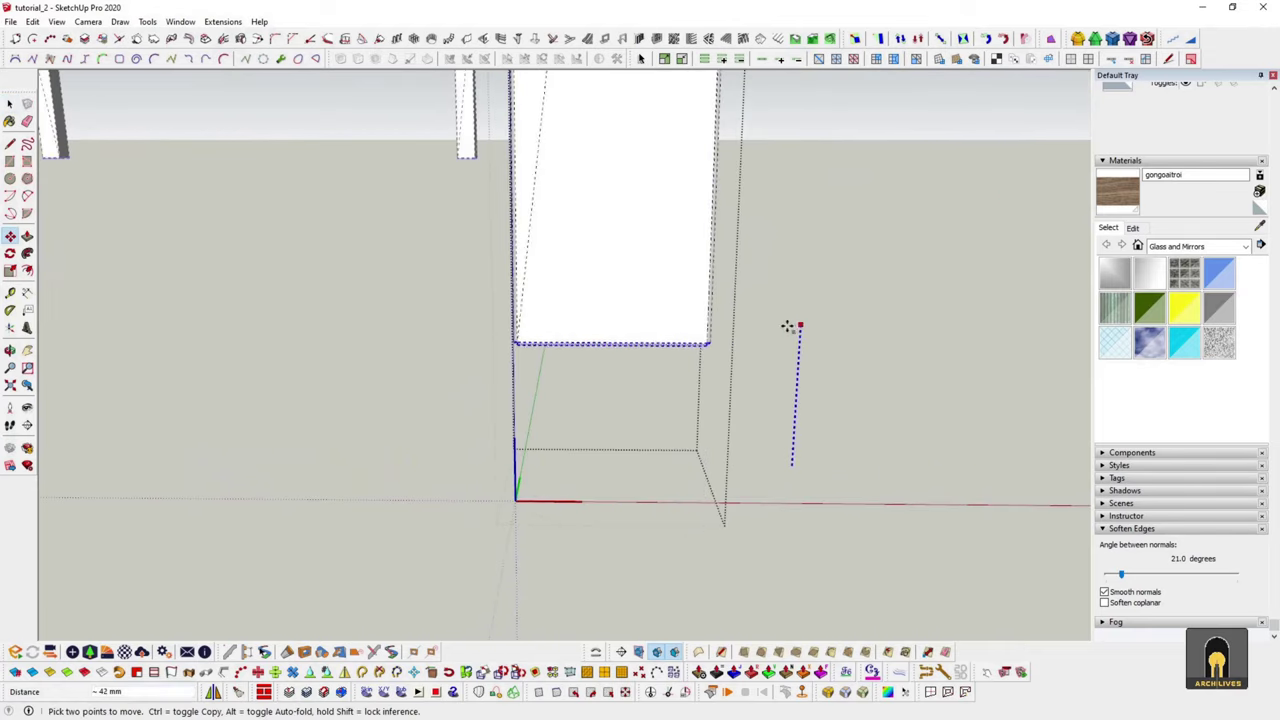
pyautogui.press('space')
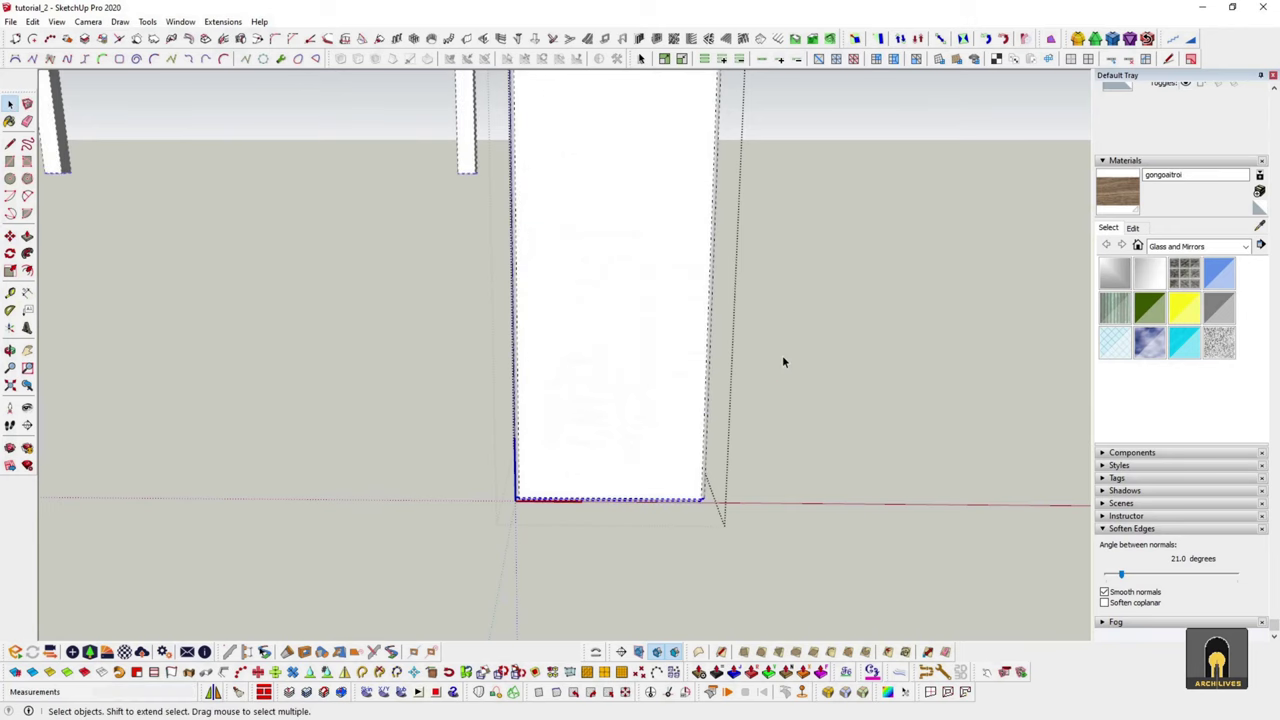
pyautogui.press('m')
pyautogui.click(807, 412)
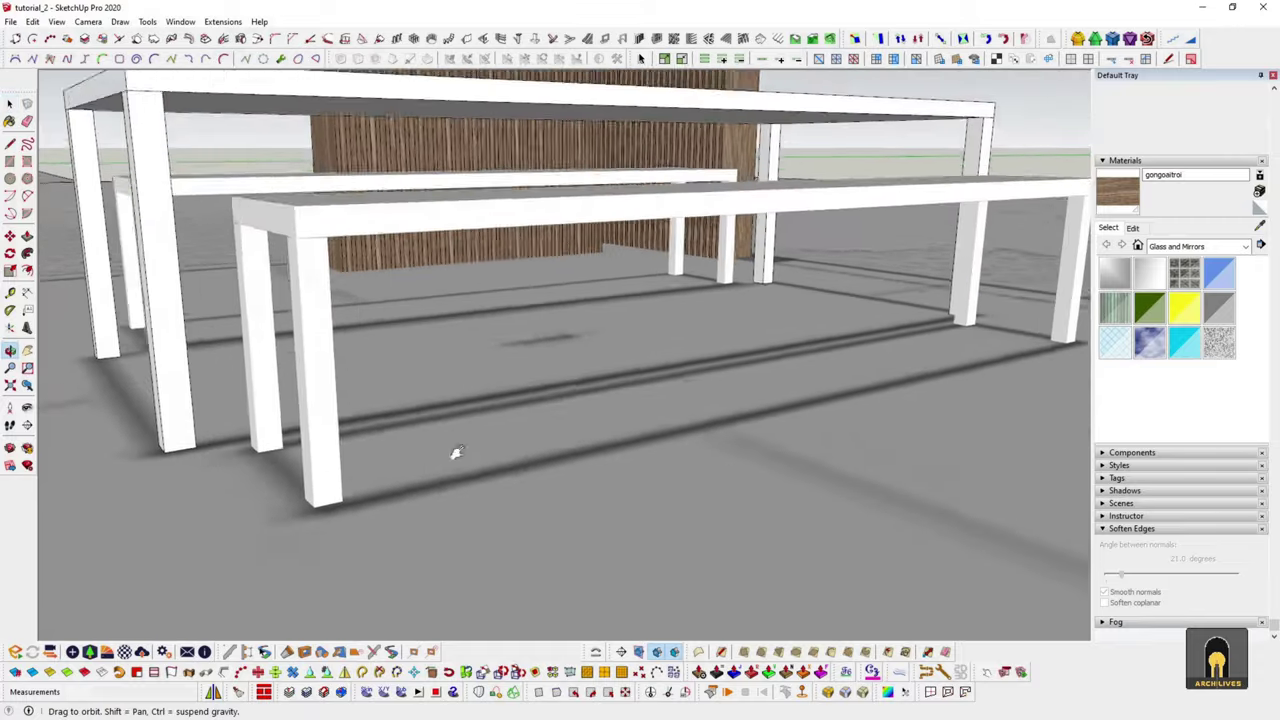
# - Select the bench, zoom in on the white column's base, and open the Window menu
pyautogui.press('space')
pyautogui.click(606, 535)
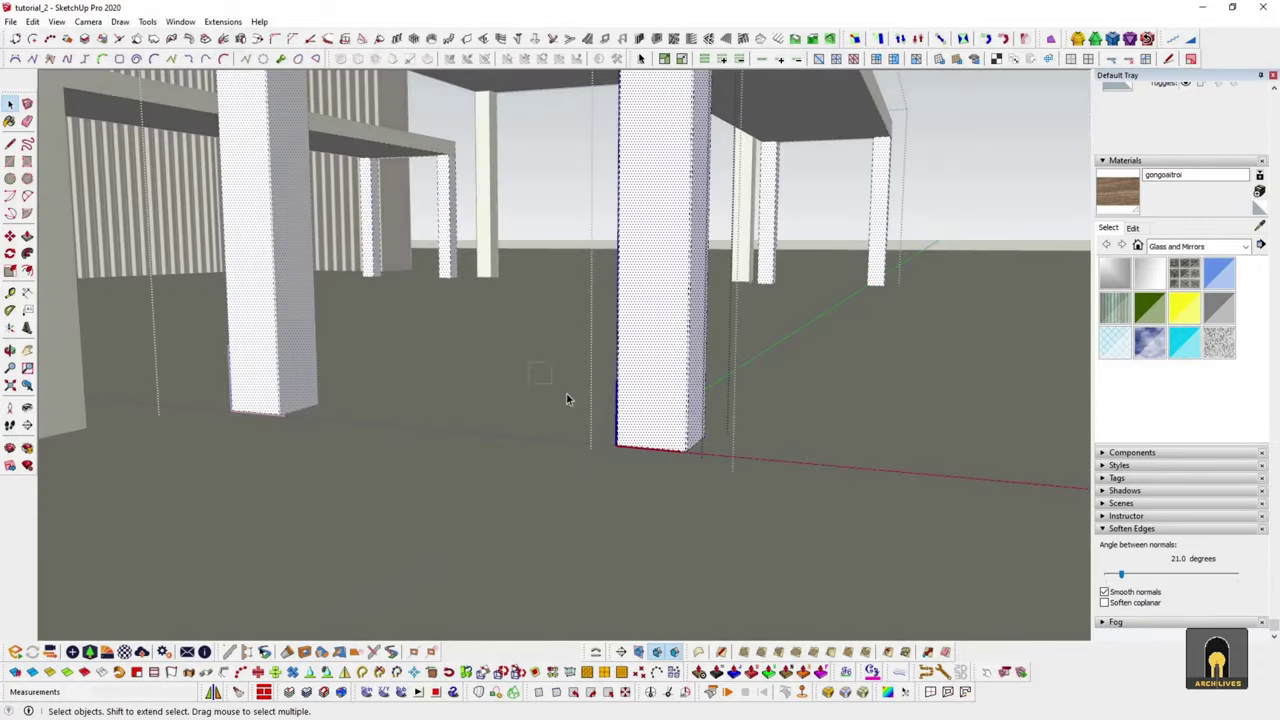
pyautogui.scroll(3, 677, 437)
pyautogui.scroll(2, 686, 443)
pyautogui.scroll(3, 700, 471)
pyautogui.moveTo(700, 471)
pyautogui.mouseDown(button='middle')
pyautogui.moveTo(708, 478)
pyautogui.moveTo(643, 437)
pyautogui.mouseUp(button='middle')
pyautogui.scroll(2, 708, 478)
pyautogui.click(222, 21)
pyautogui.moveTo(180, 21)
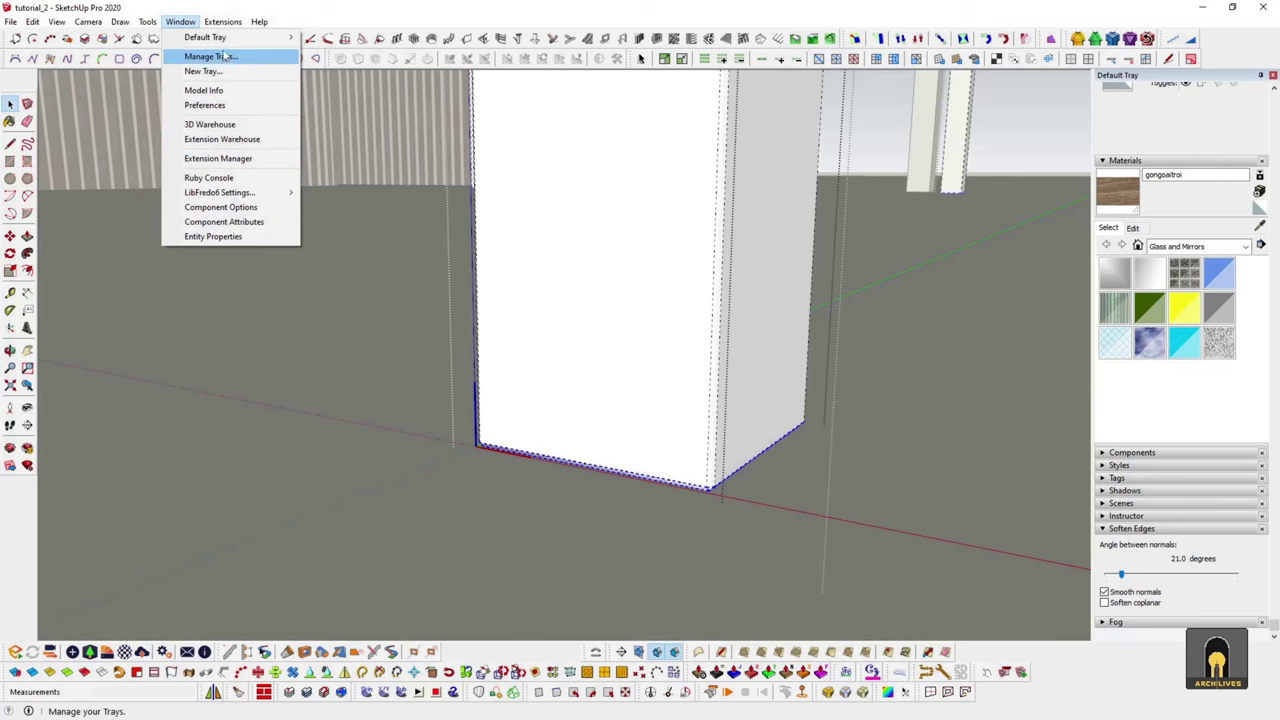
# - Browse the Shortcuts preferences down to Camera/Perspective, then close them
pyautogui.click(210, 104)
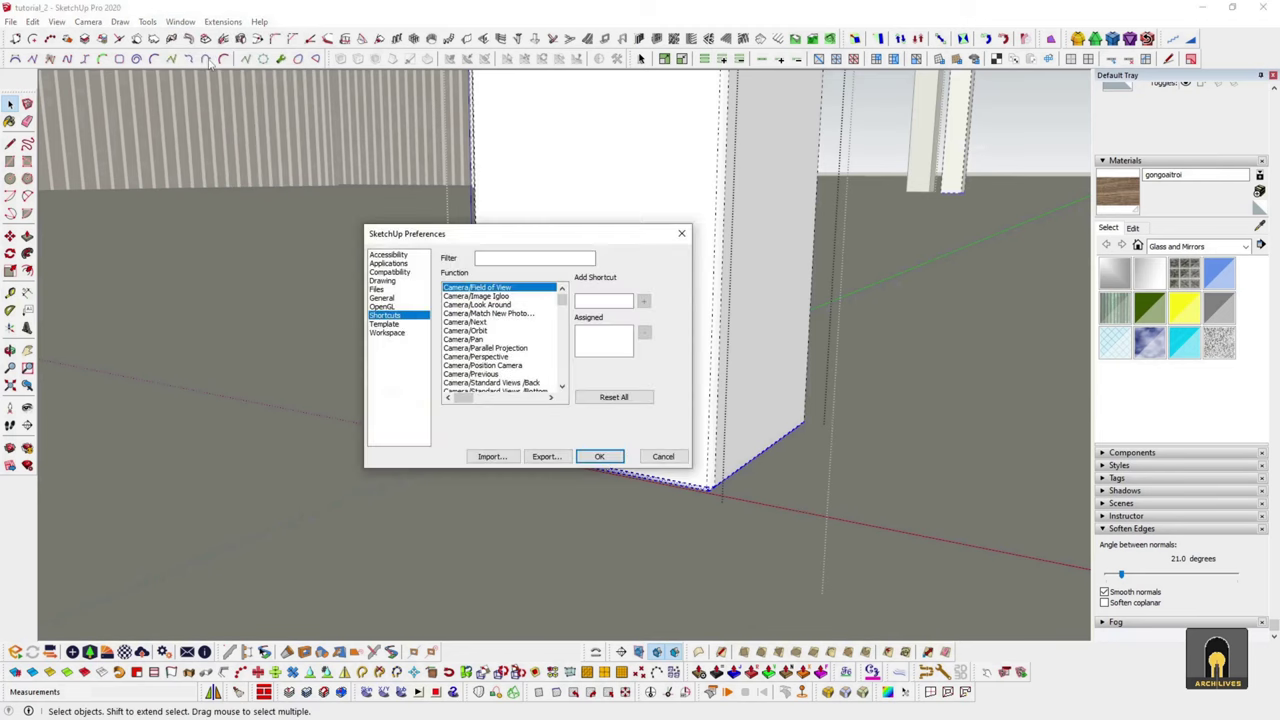
pyautogui.press('Down')
pyautogui.press('Down')
pyautogui.press('Down')
pyautogui.press('Down')
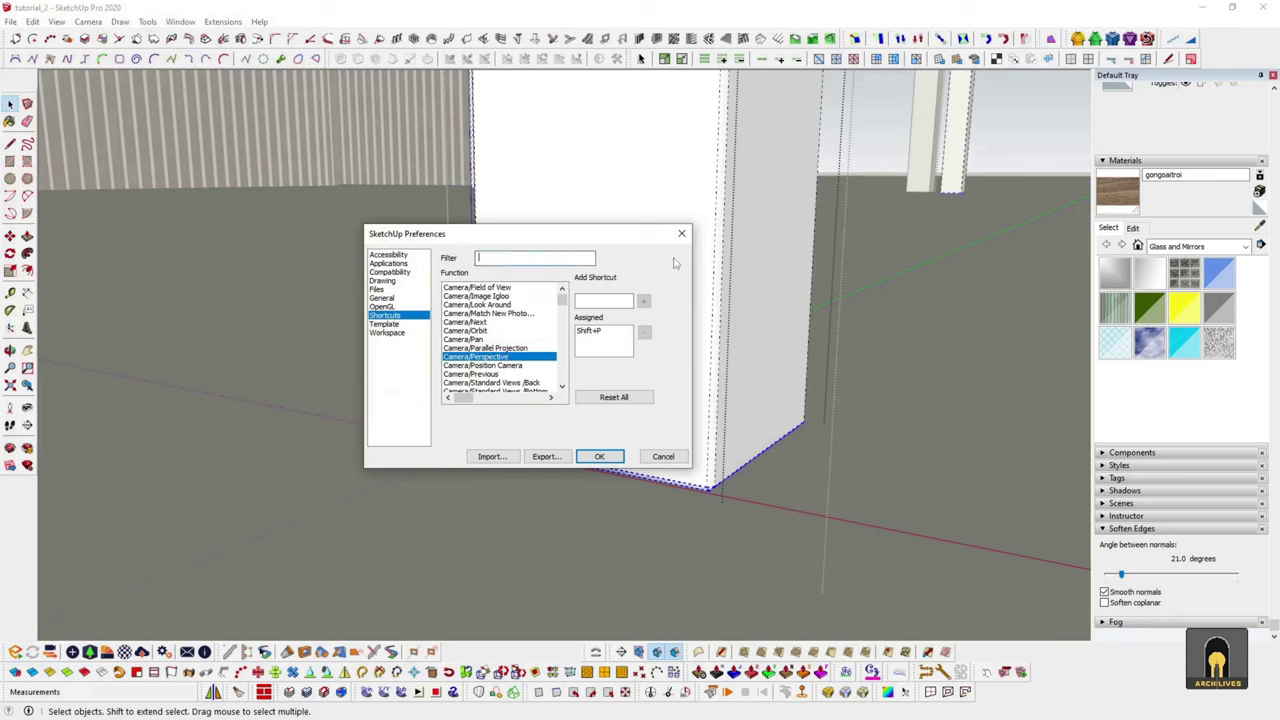
pyautogui.click(681, 234)
pyautogui.click(56, 21)
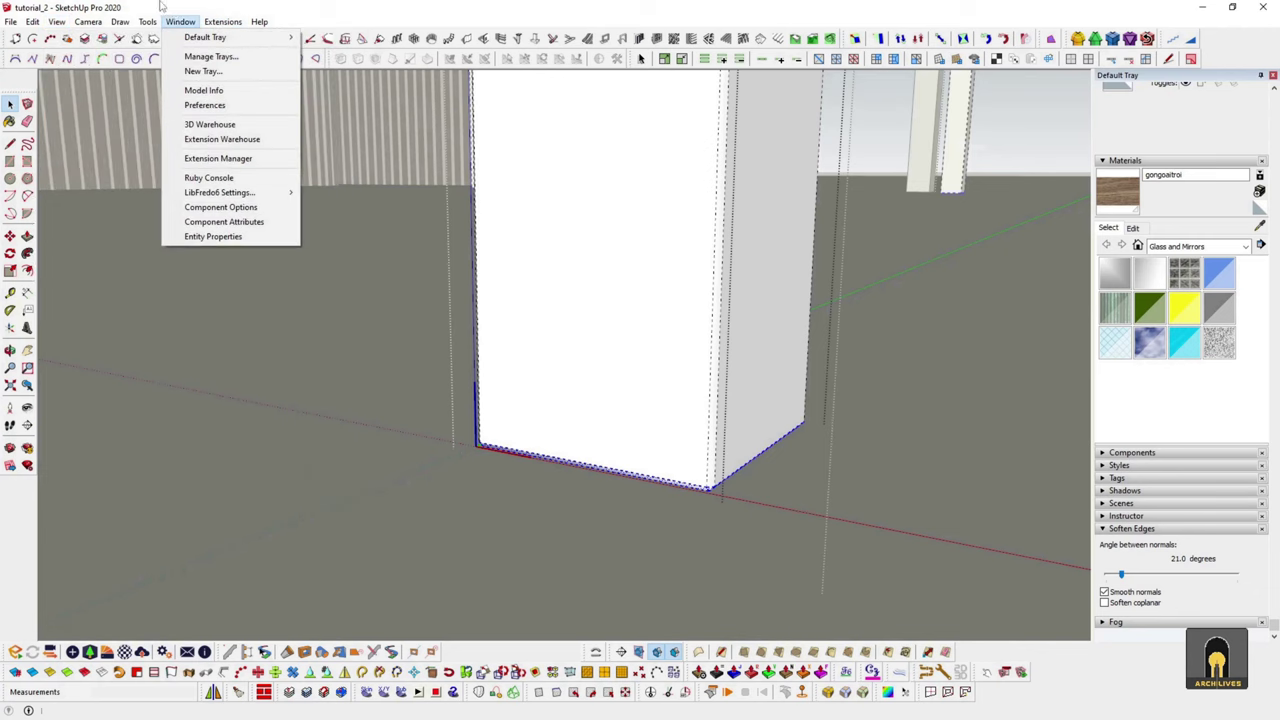
# - Filter shortcuts for 'hide', select Hide Rest Of Model, decline reassigning Z, and cancel
pyautogui.click(208, 105)
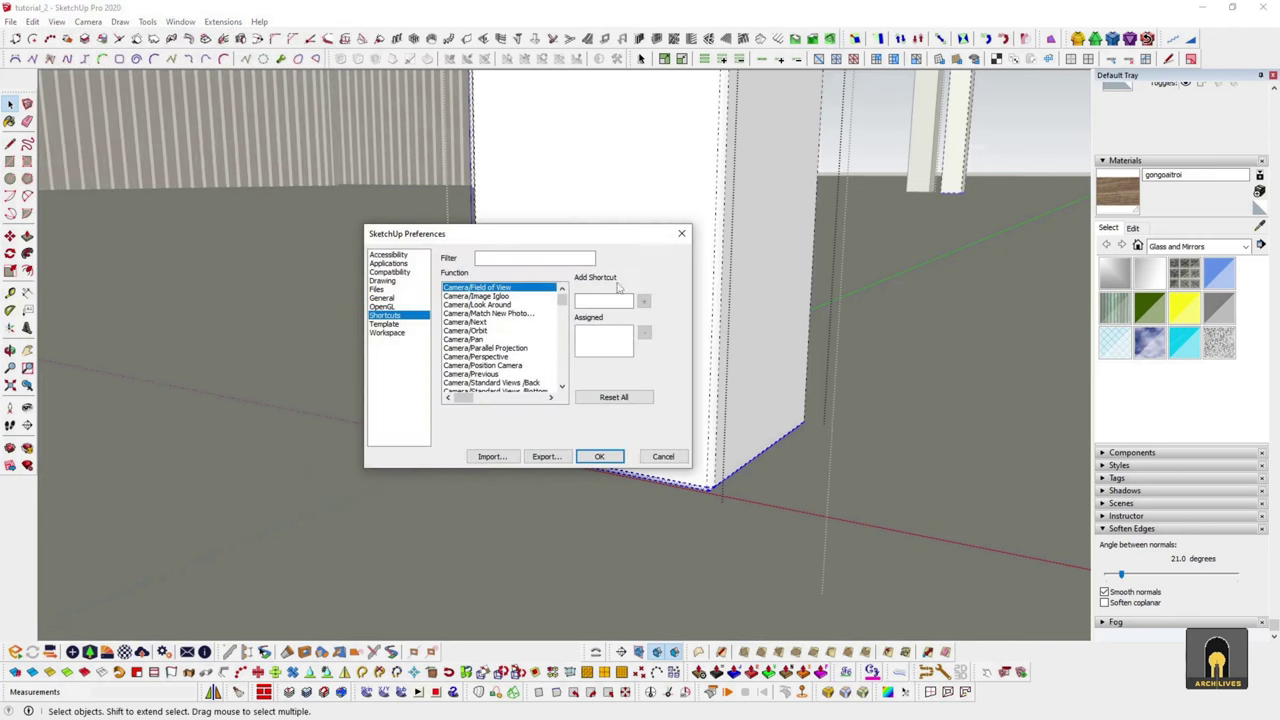
pyautogui.write('hide')
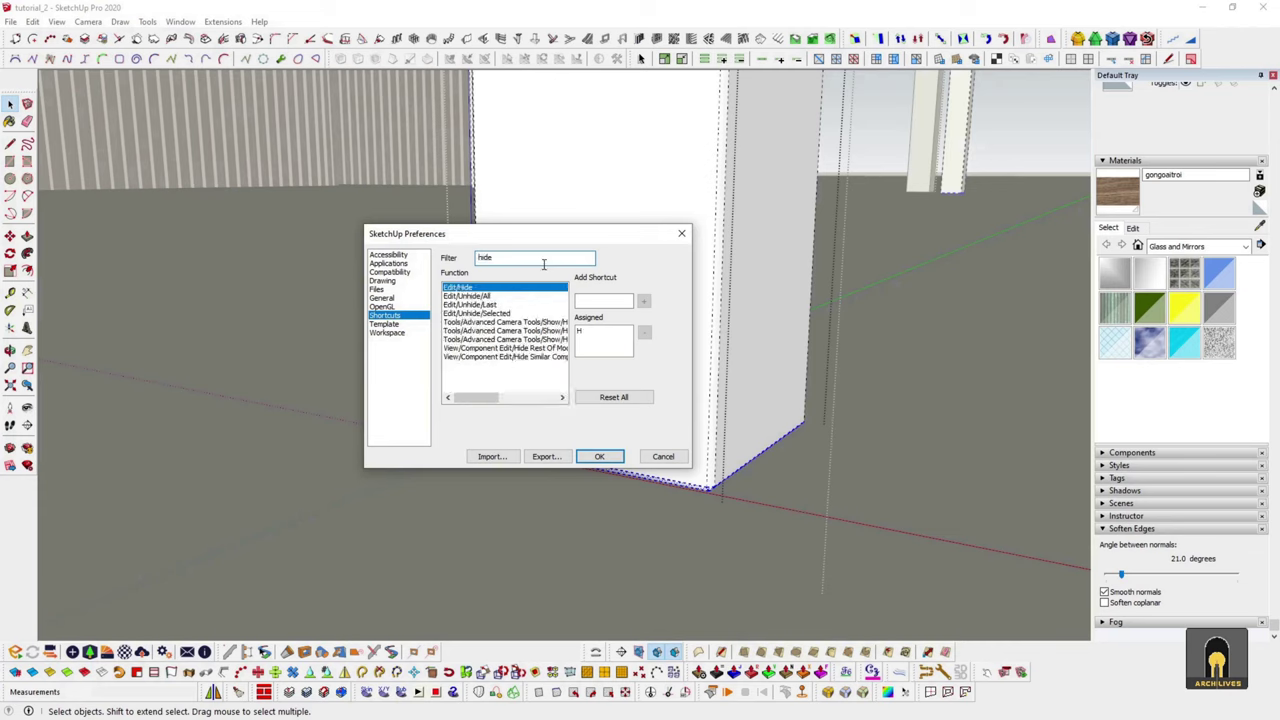
pyautogui.click(505, 348)
pyautogui.click(484, 339)
pyautogui.click(480, 348)
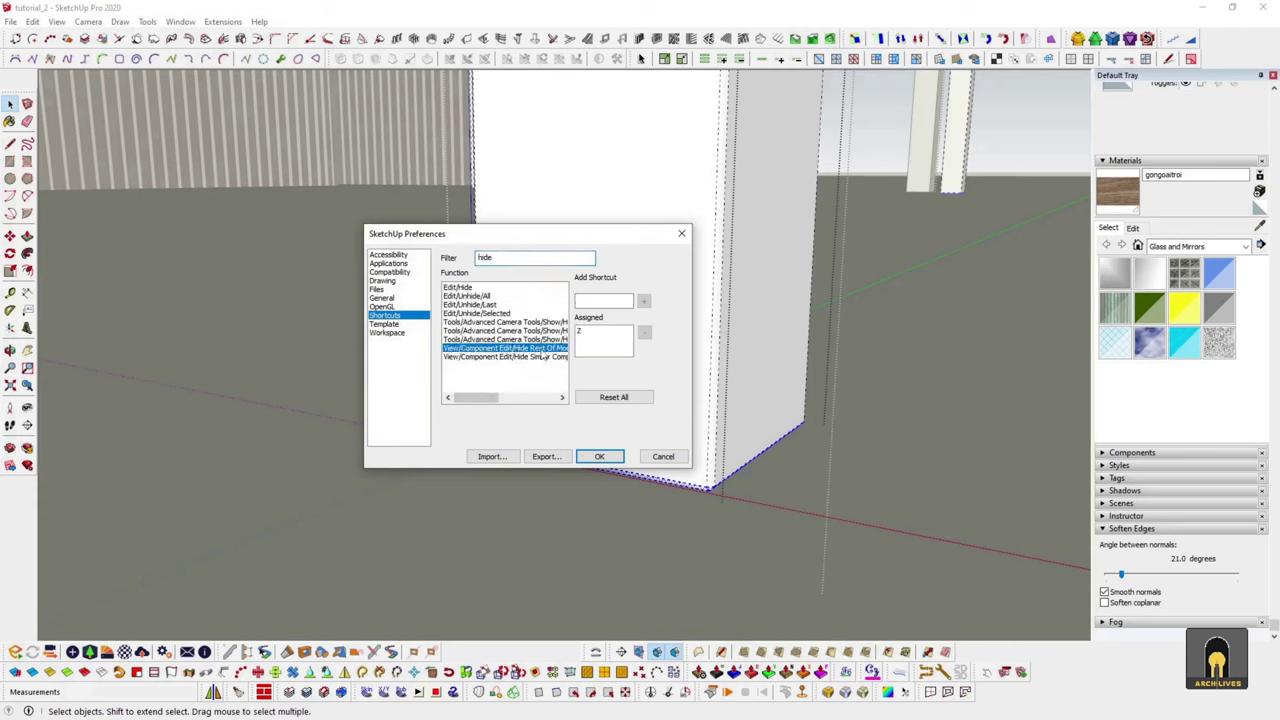
pyautogui.moveTo(486, 398); pyautogui.dragTo(508, 398)
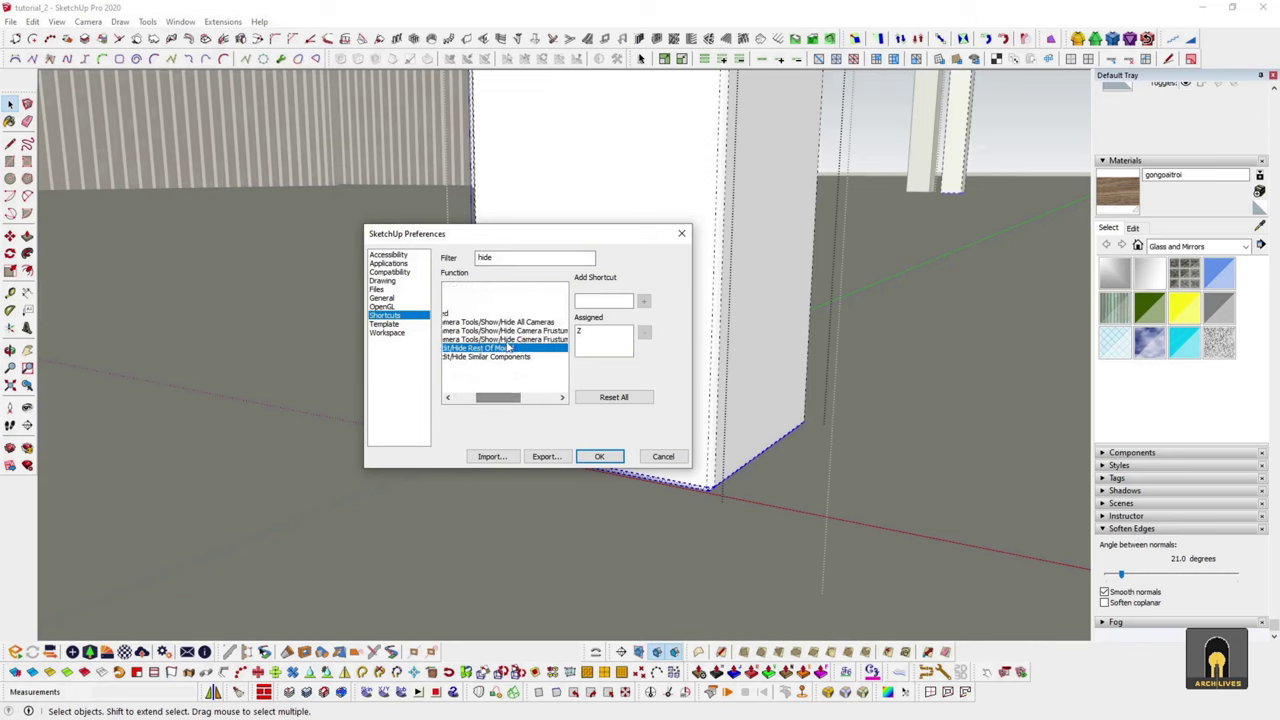
pyautogui.click(643, 300)
pyautogui.click(627, 393)
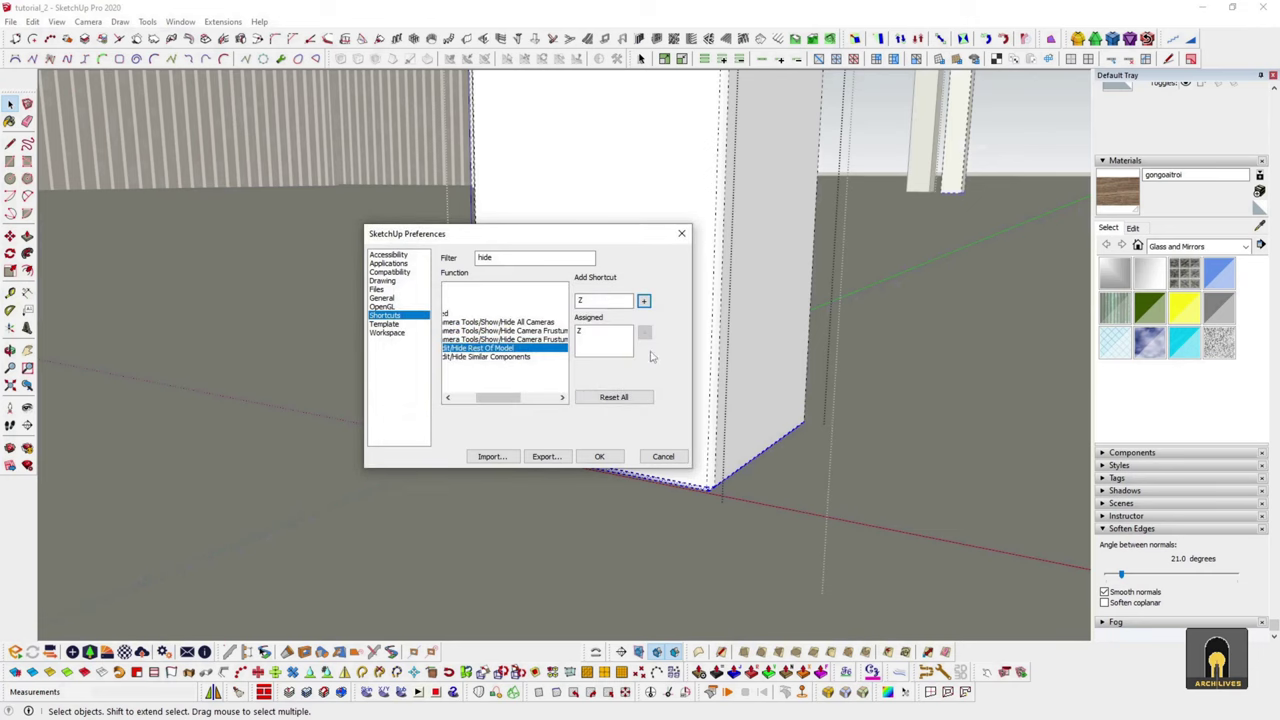
pyautogui.click(663, 456)
pyautogui.moveTo(683, 391)
pyautogui.mouseDown(button='middle')
pyautogui.moveTo(598, 463)
pyautogui.moveTo(526, 472)
pyautogui.moveTo(574, 423)
pyautogui.moveTo(558, 421)
pyautogui.mouseUp(button='middle')
# - Edit the column group and trial lifting it upward with the Move tool, entering 20
pyautogui.doubleClick(558, 425)
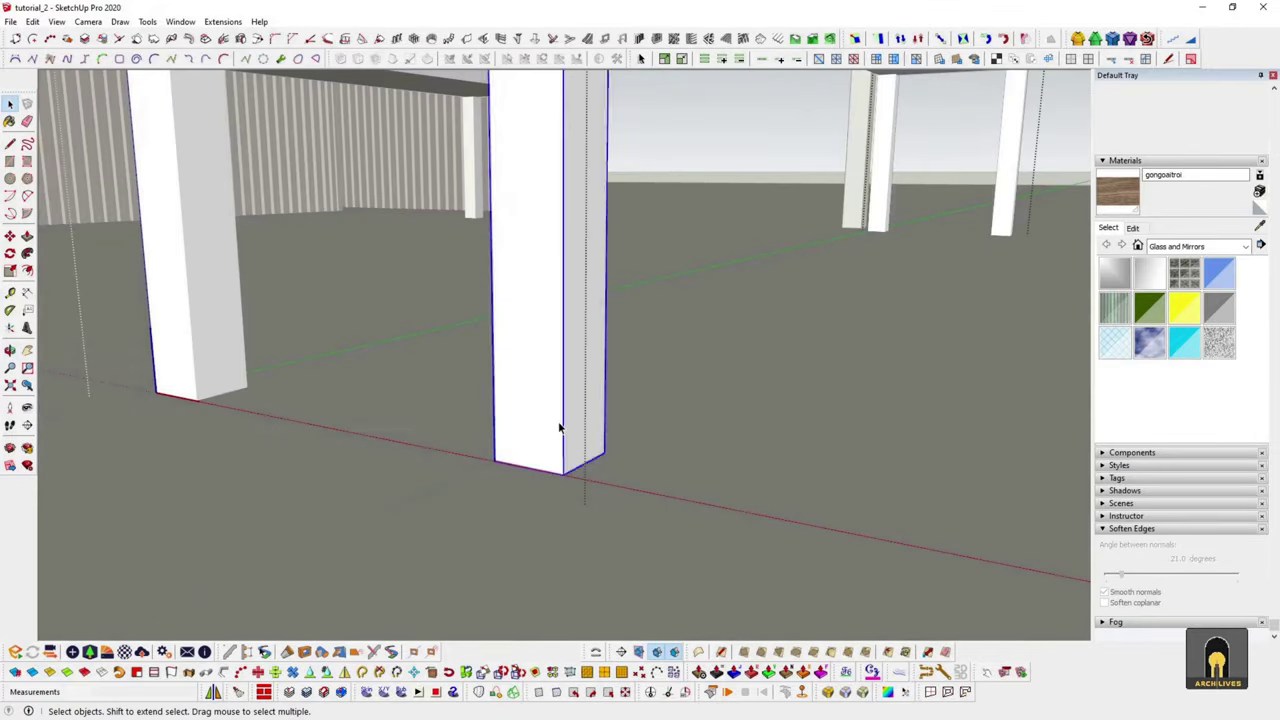
pyautogui.moveTo(551, 470); pyautogui.dragTo(557, 440, button='middle')
pyautogui.press('m')
pyautogui.click(557, 440)
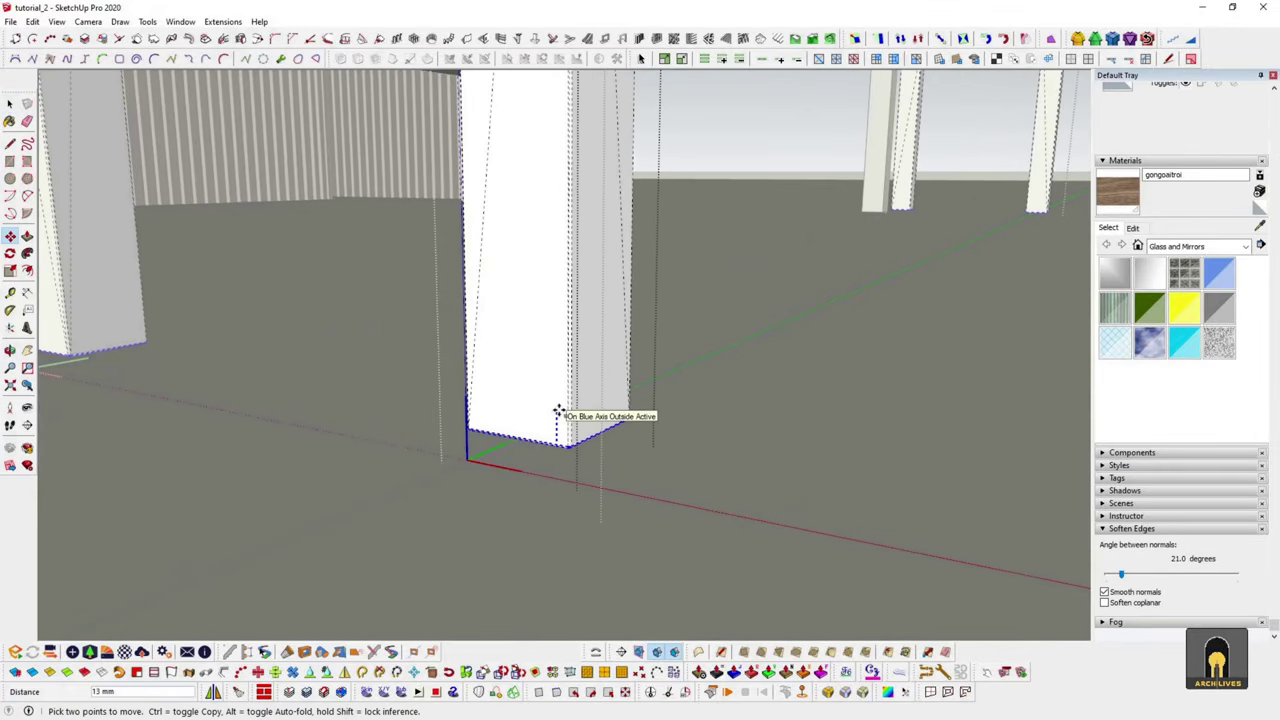
pyautogui.write('30')
pyautogui.press('Return')
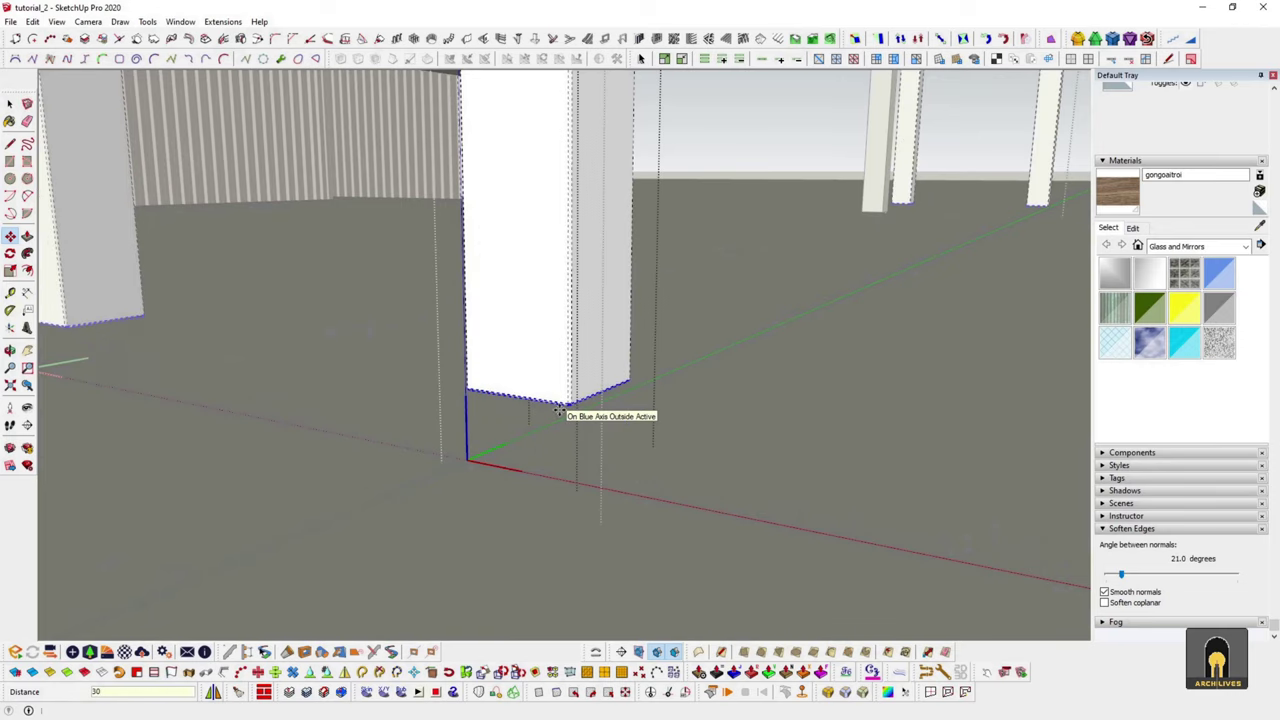
pyautogui.write('20')
pyautogui.press('Return')
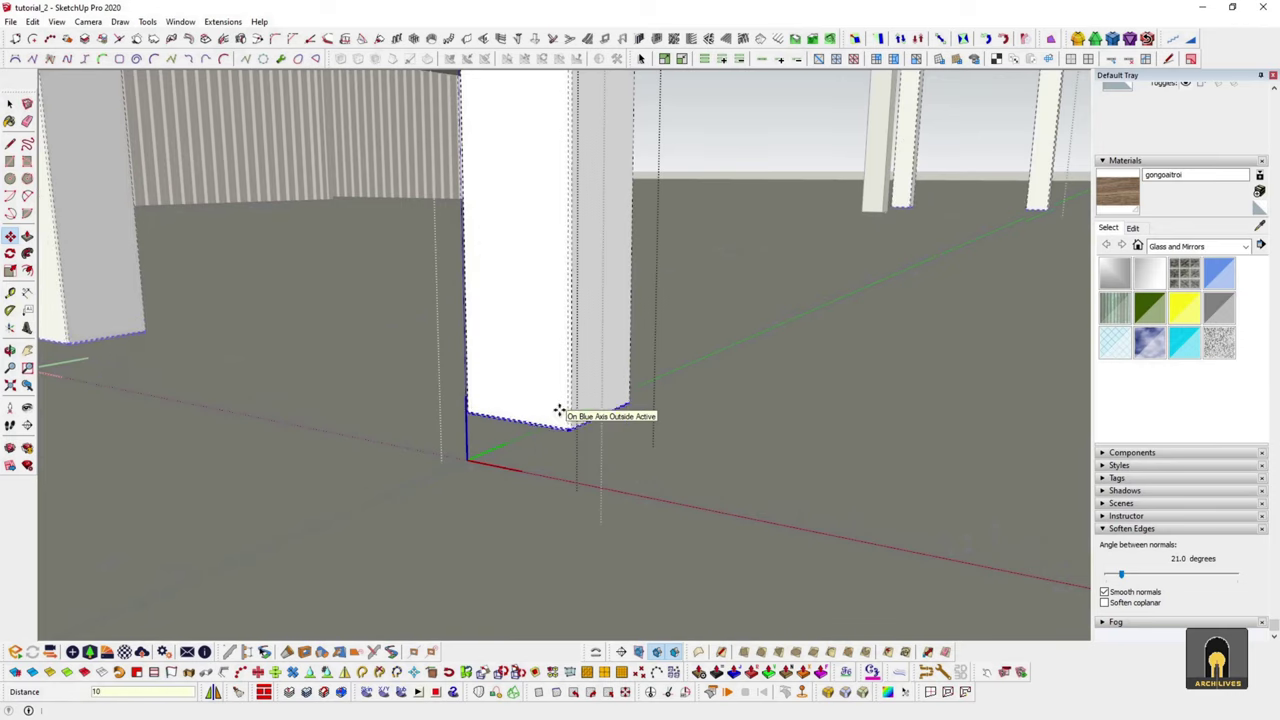
pyautogui.press('Return')
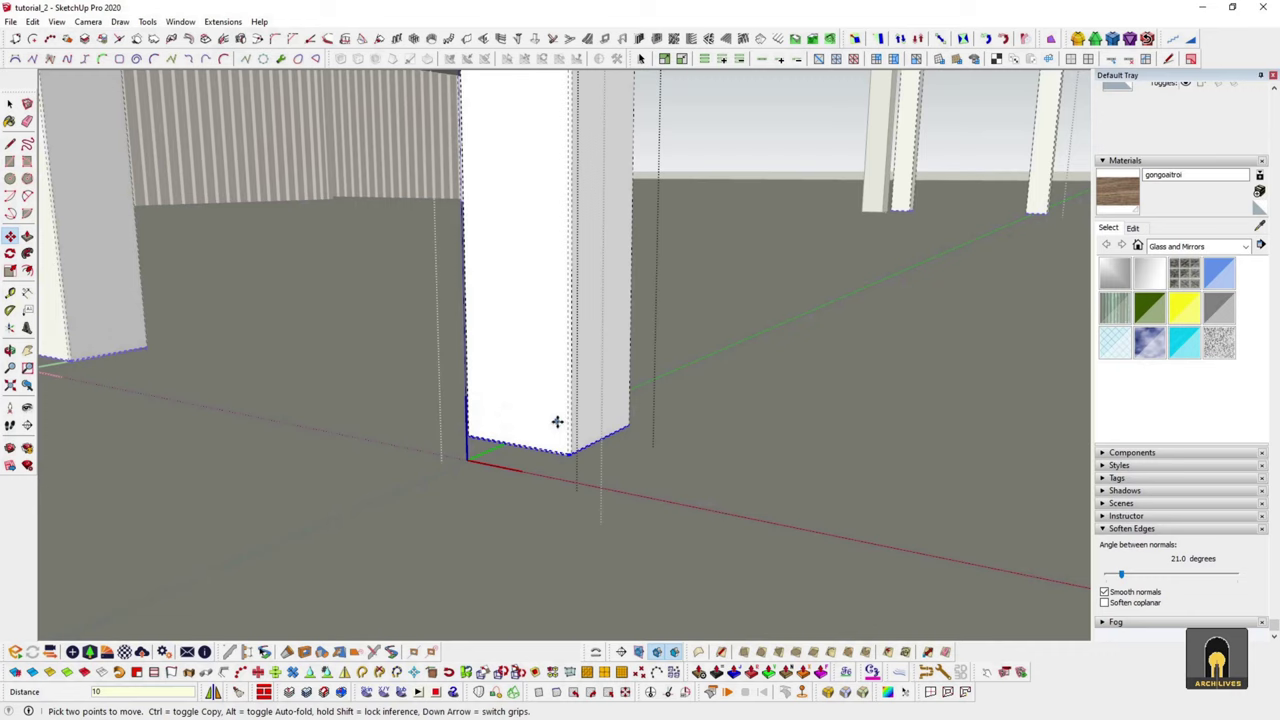
pyautogui.click(556, 420)
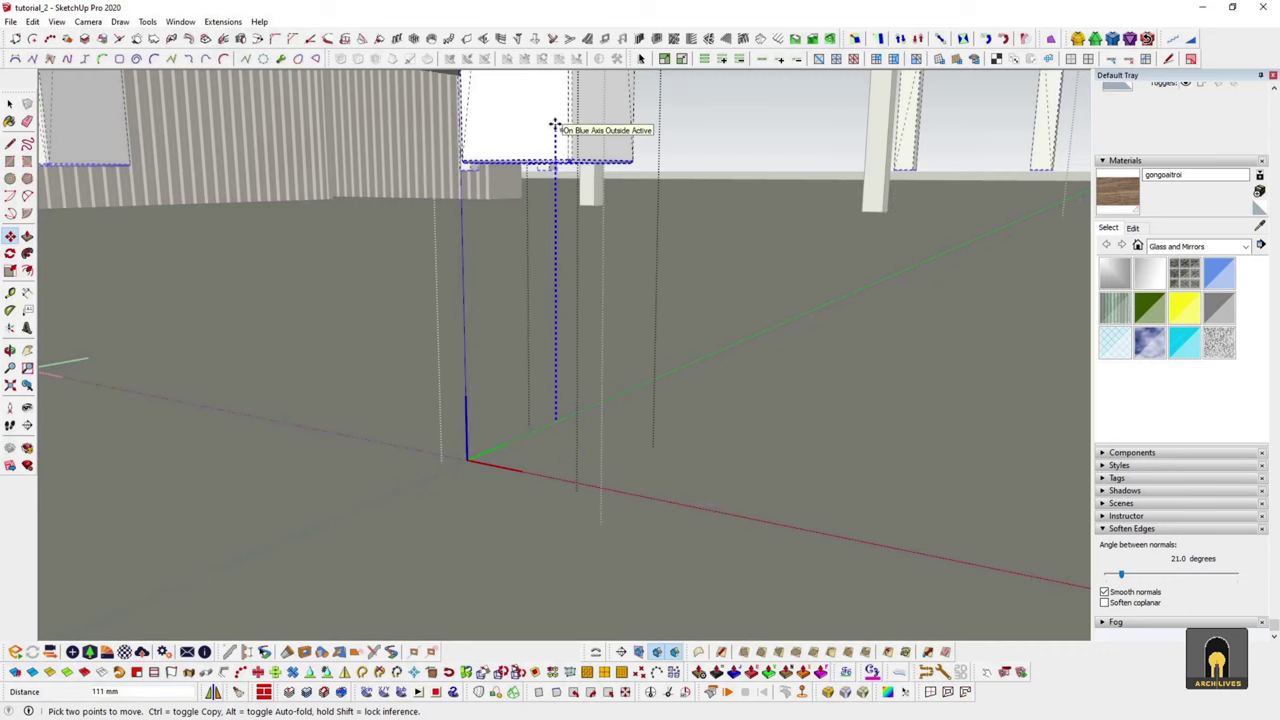
pyautogui.press('Escape')
pyautogui.press('space')
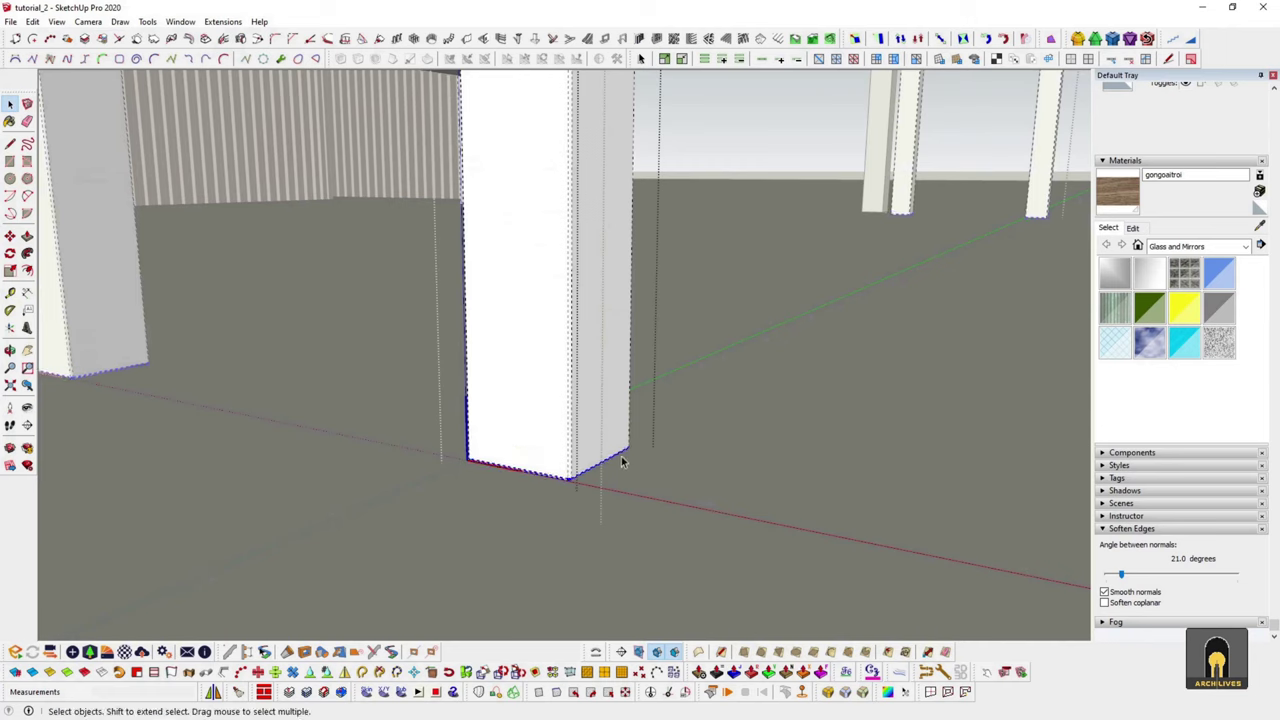
# - Move the table legs so they sit 10 off the ground
pyautogui.press('m')
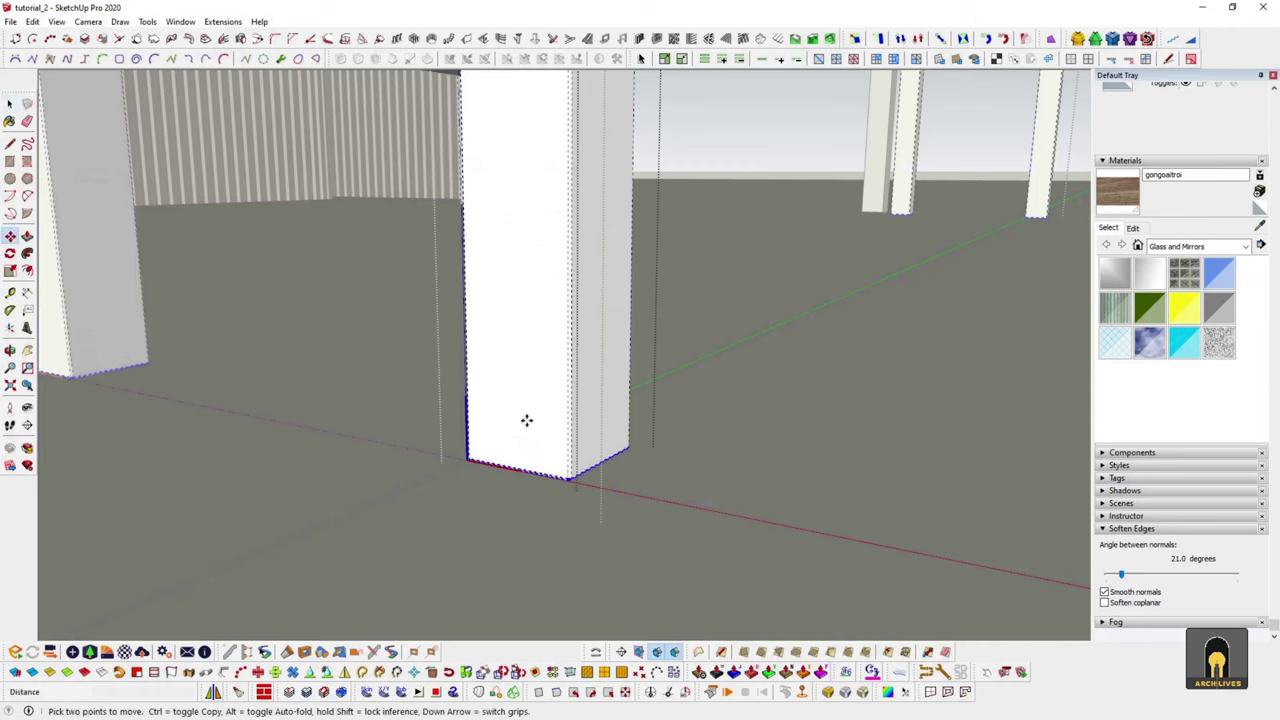
pyautogui.click(526, 420)
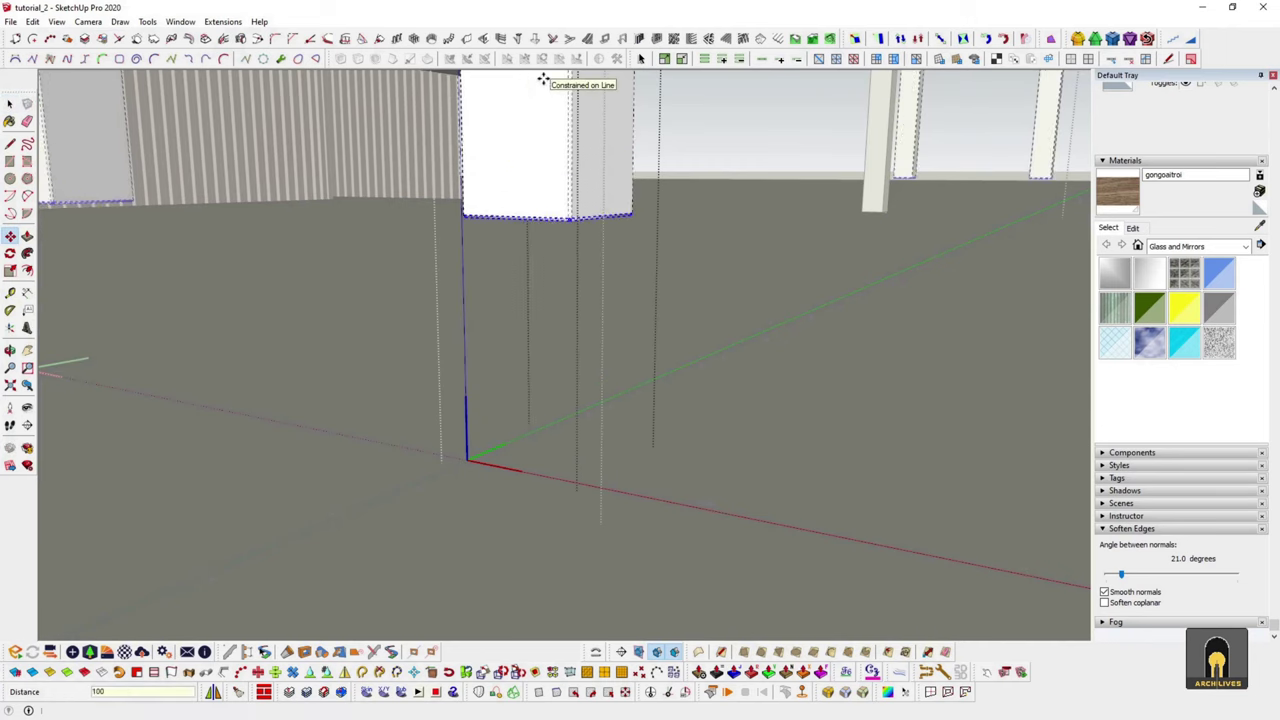
pyautogui.scroll(1, 578, 411)
pyautogui.scroll(1, 564, 230)
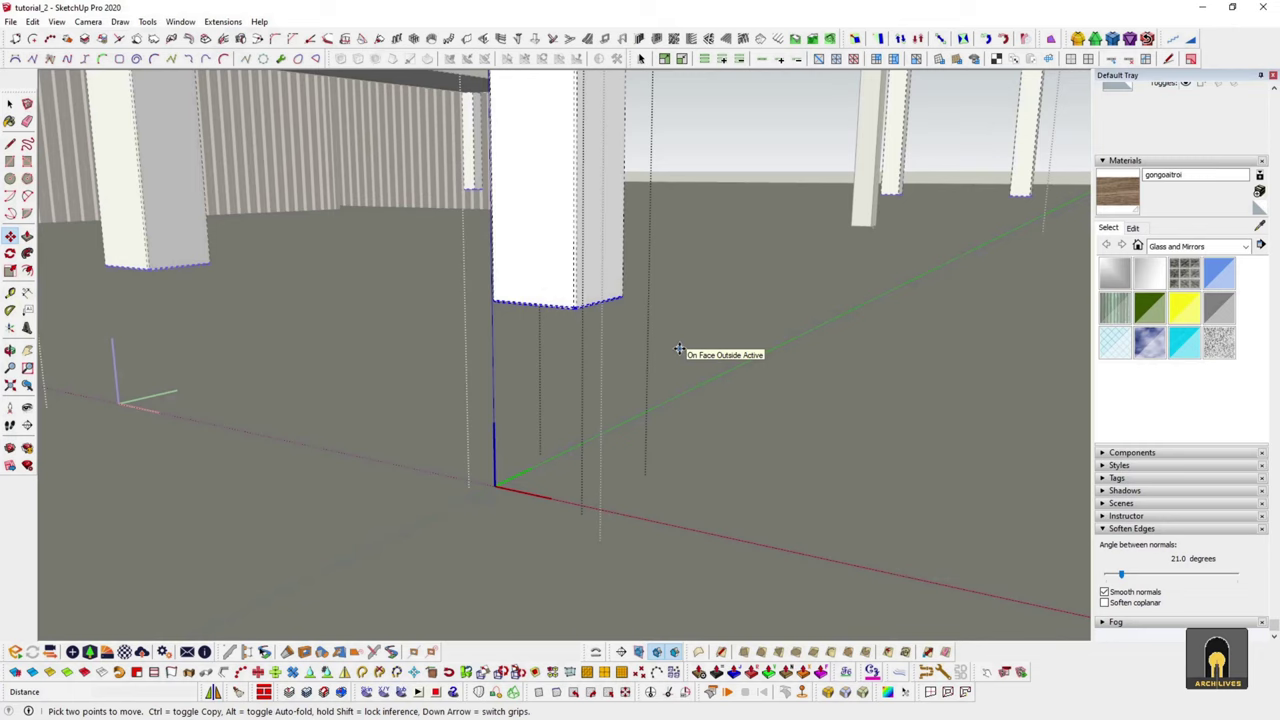
pyautogui.write('10')
pyautogui.press('Return')
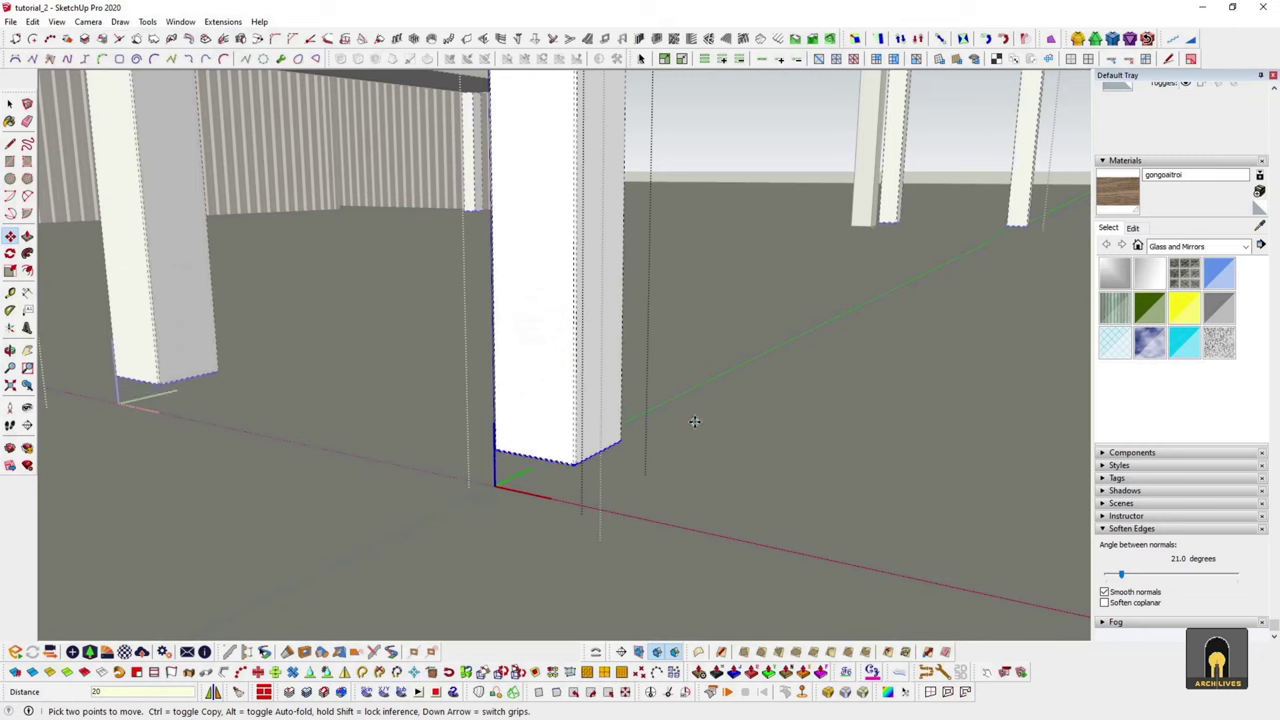
pyautogui.write('0')
pyautogui.press('Return')
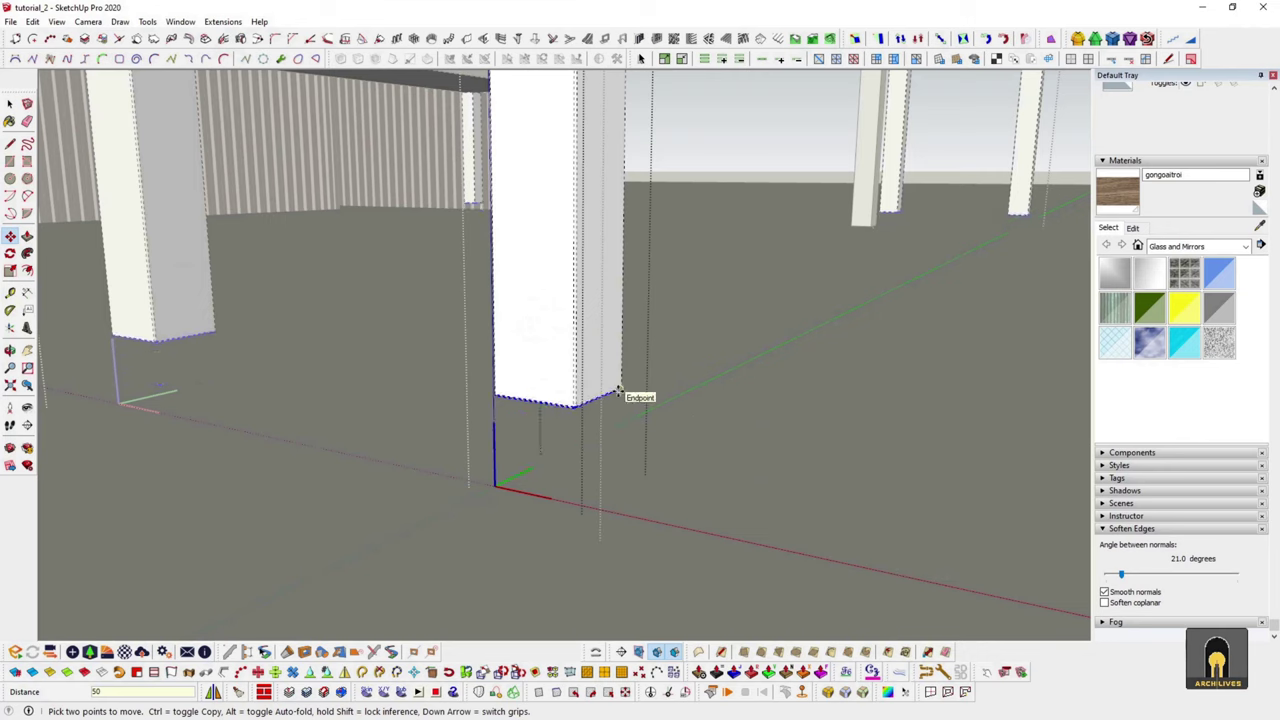
pyautogui.click(619, 391)
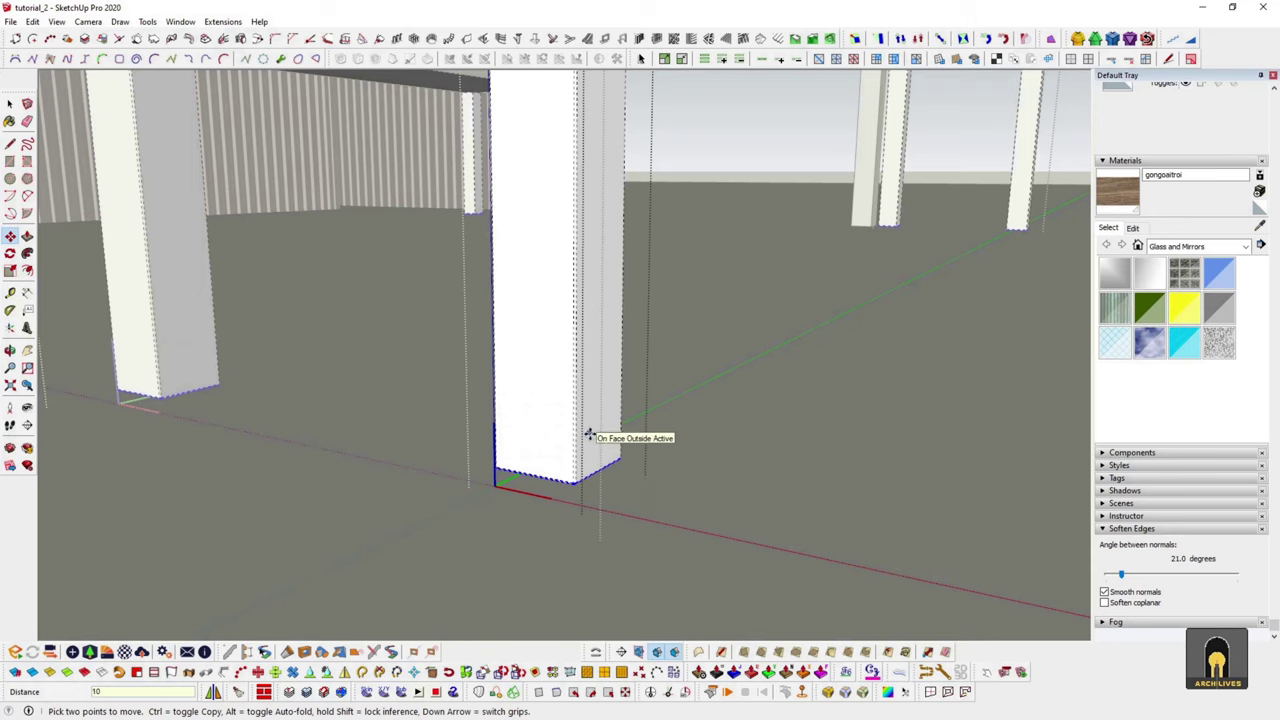
pyautogui.press('Return')
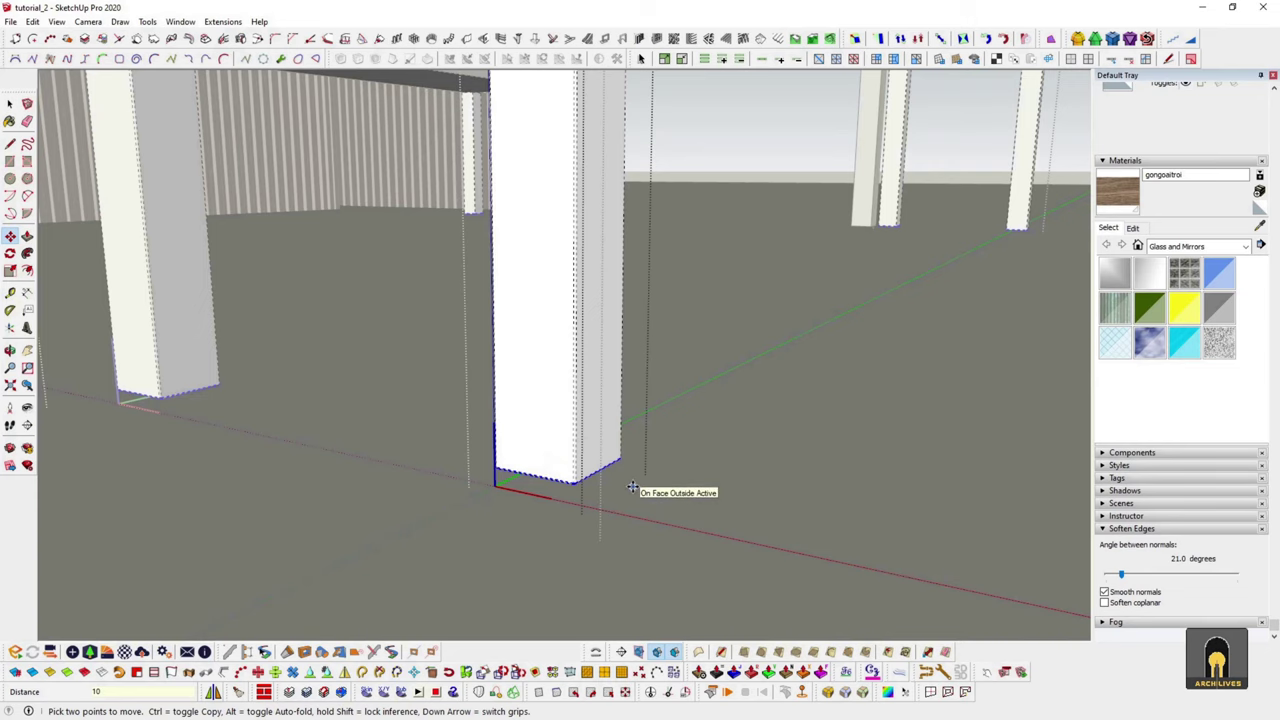
pyautogui.moveTo(629, 482)
pyautogui.mouseDown(button='middle')
pyautogui.moveTo(560, 522)
pyautogui.moveTo(557, 500)
pyautogui.mouseUp(button='middle')
pyautogui.press('space')
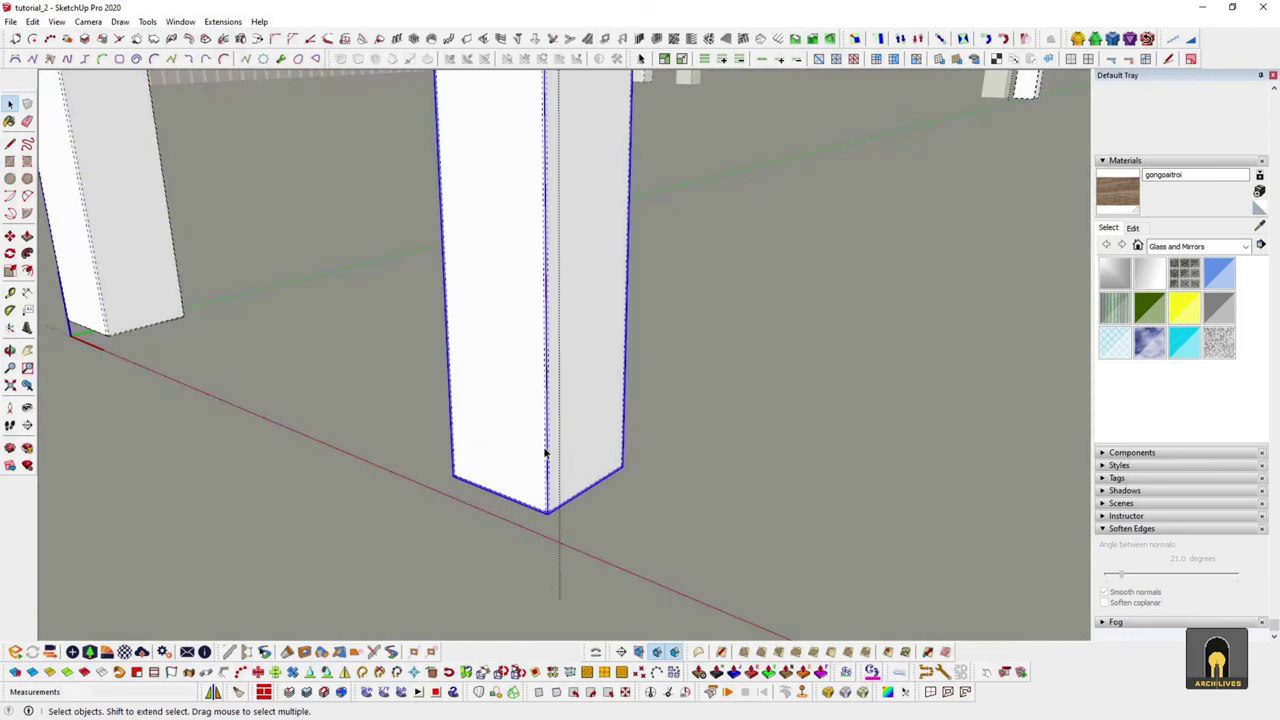
# - Orbit under the table leg and start a line from its base corner
pyautogui.moveTo(543, 452)
pyautogui.mouseDown(button='middle')
pyautogui.moveTo(565, 485)
pyautogui.moveTo(520, 429)
pyautogui.moveTo(591, 151)
pyautogui.moveTo(539, 530)
pyautogui.mouseUp(button='middle')
pyautogui.scroll(3, 539, 530)
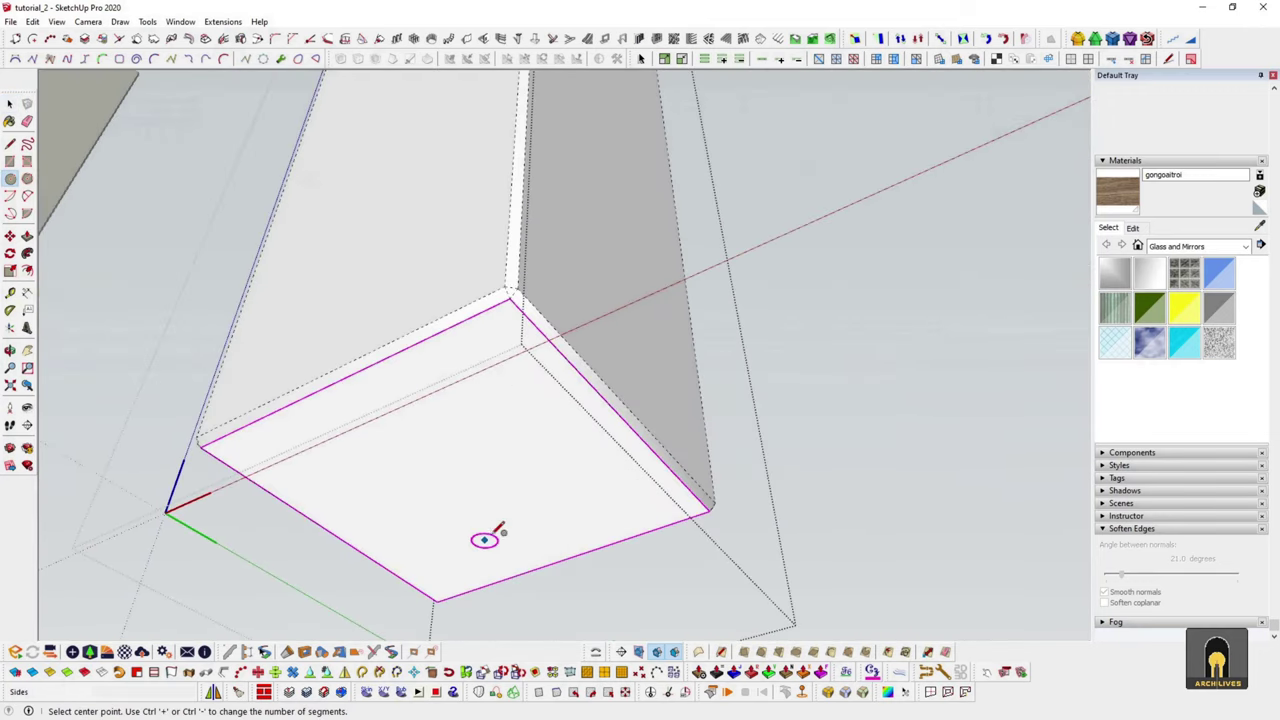
pyautogui.scroll(3, 486, 534)
pyautogui.press('l')
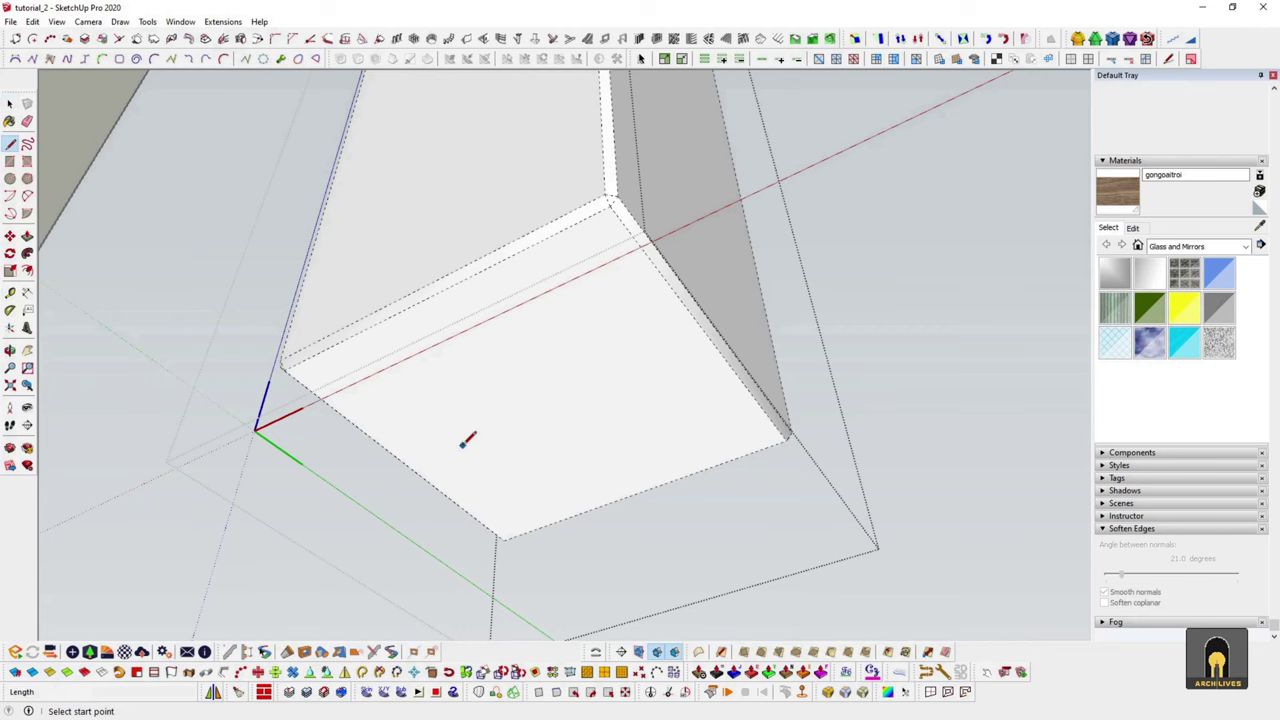
pyautogui.press('space')
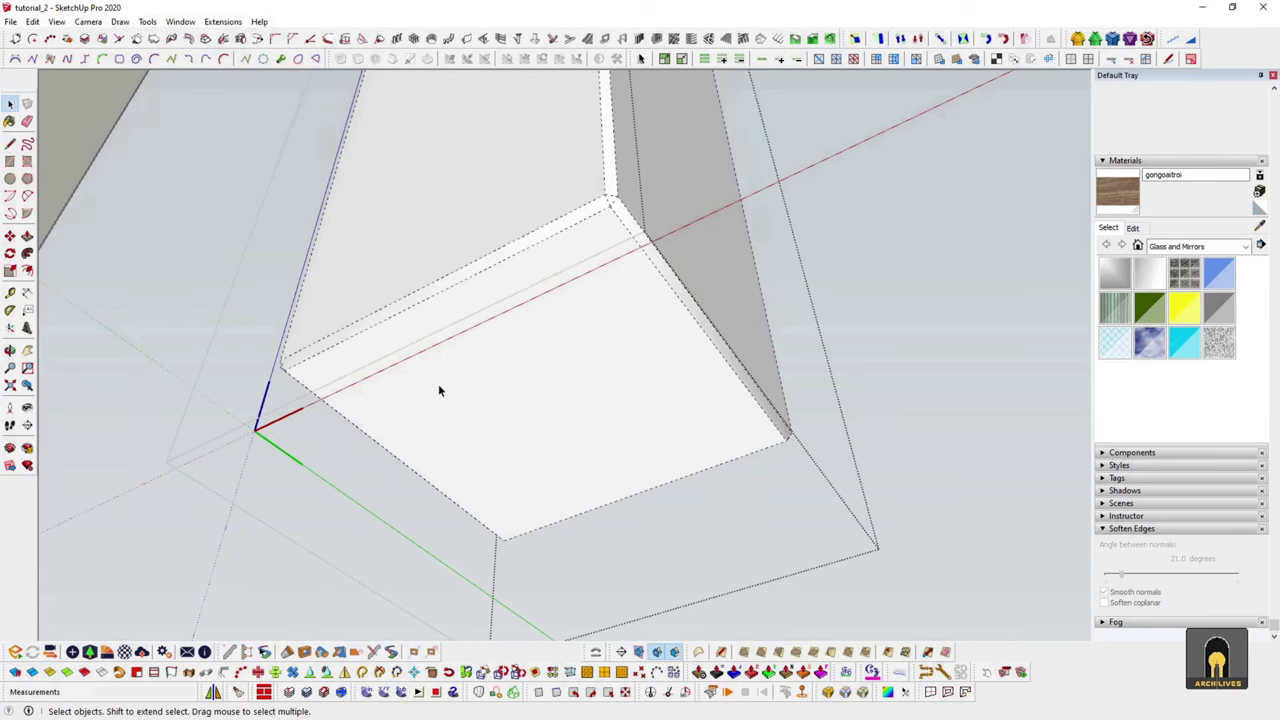
pyautogui.scroll(2, 362, 360)
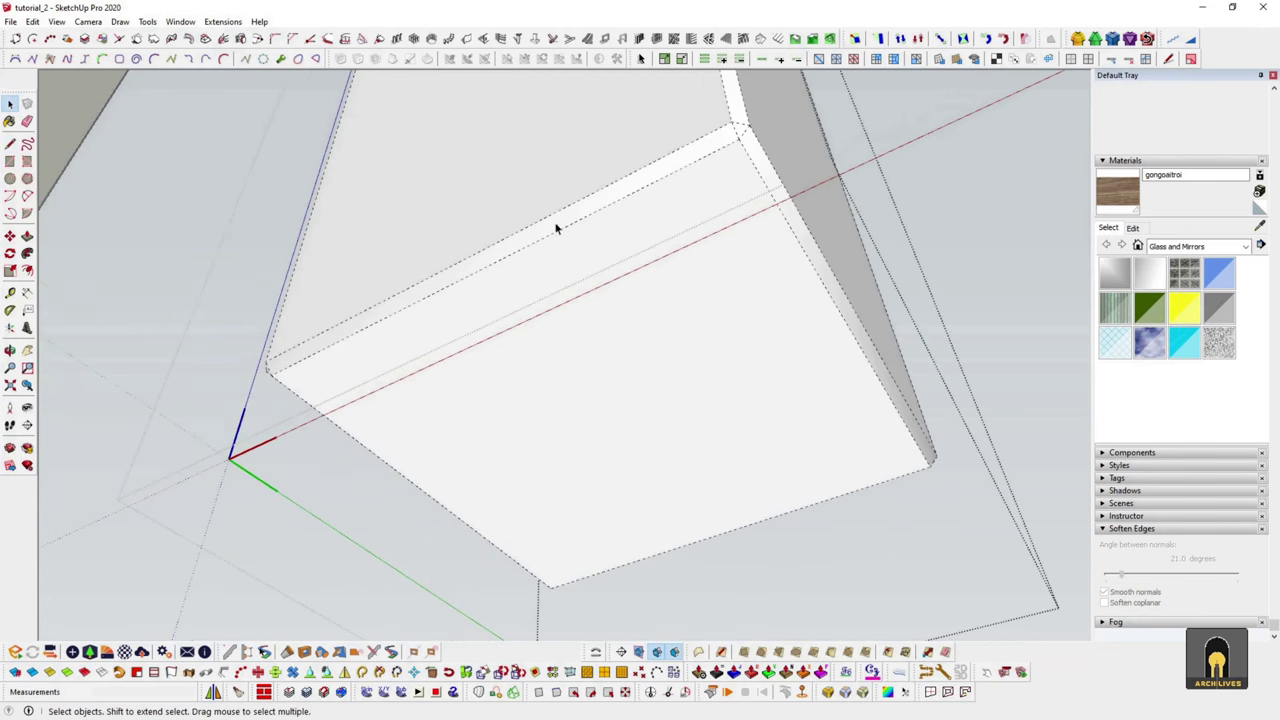
pyautogui.press('l')
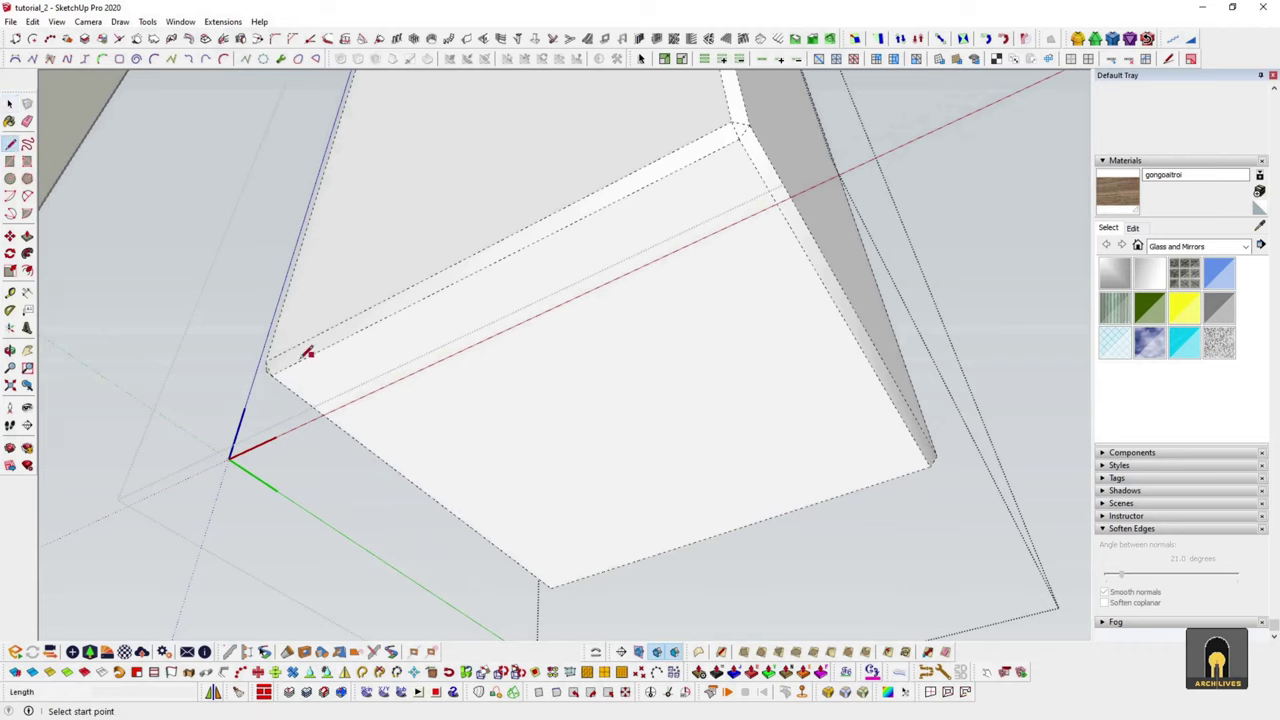
pyautogui.click(271, 372)
pyautogui.press('space')
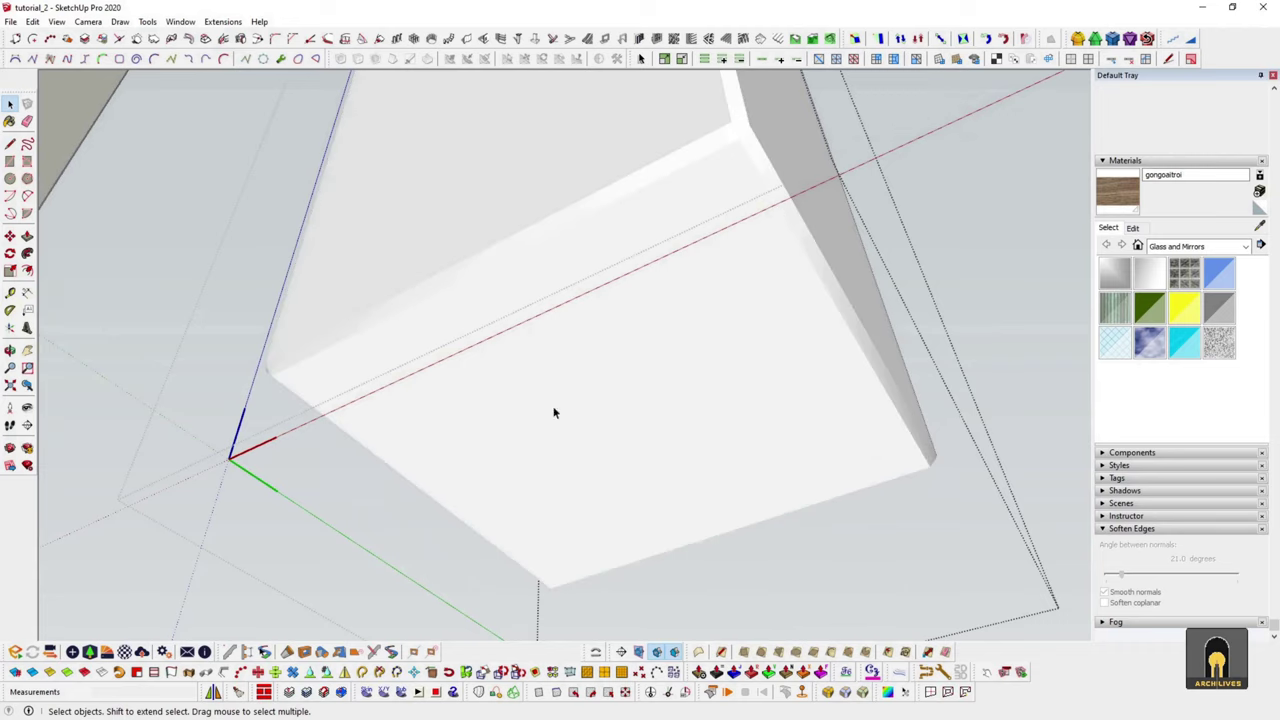
pyautogui.press('l')
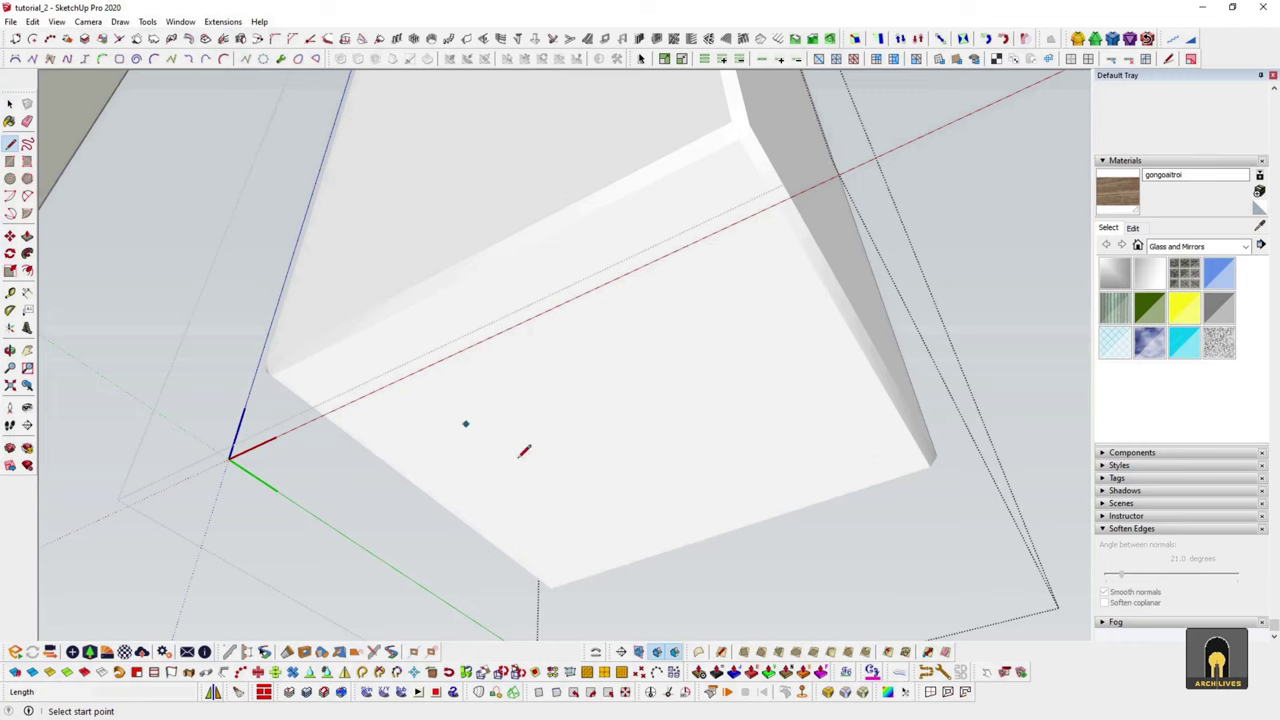
pyautogui.click(271, 376)
# - Draw a circle on the leg's underside and erase the stray edges beside it
pyautogui.press('c')
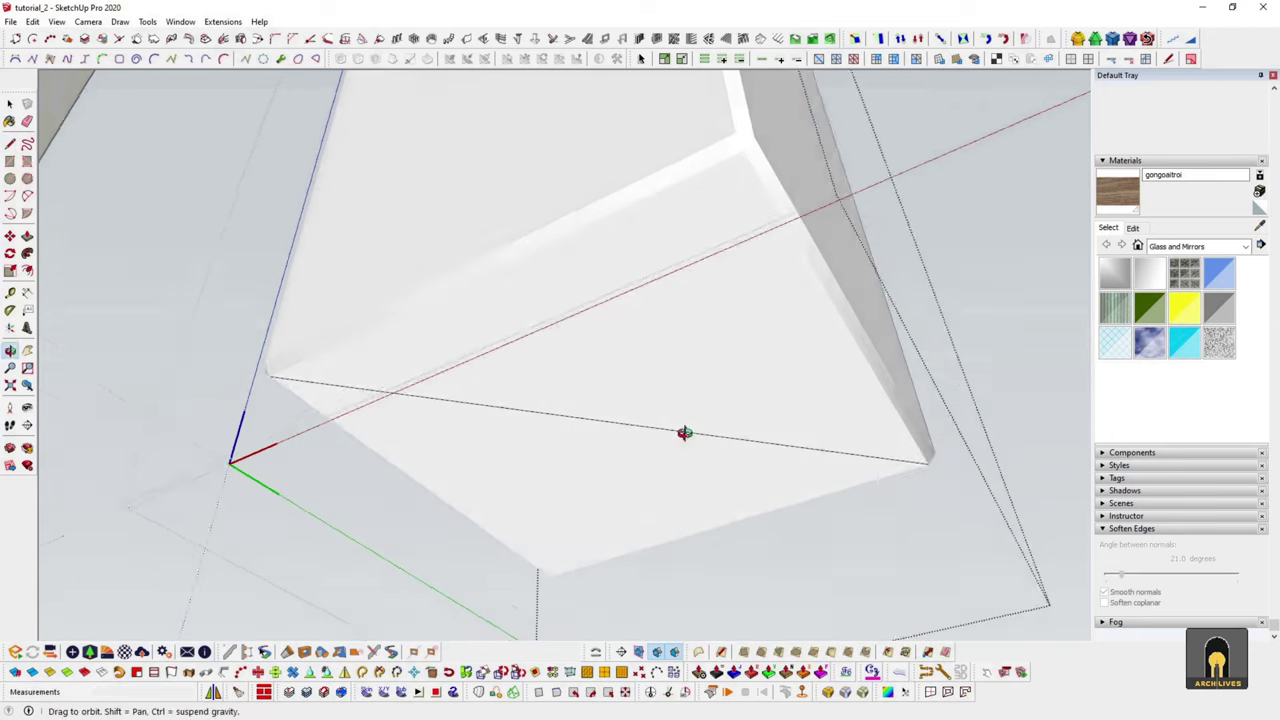
pyautogui.moveTo(686, 423); pyautogui.dragTo(638, 428, button='middle')
pyautogui.click(621, 420)
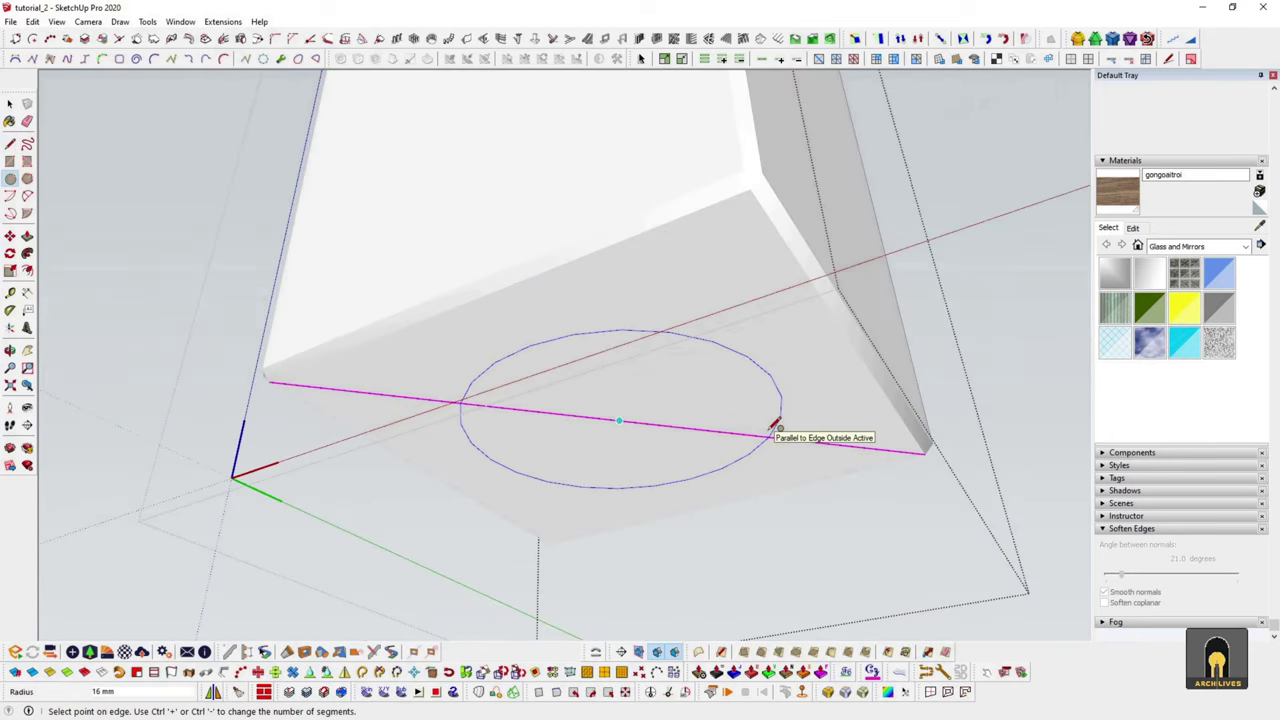
pyautogui.click(790, 428)
pyautogui.press('e')
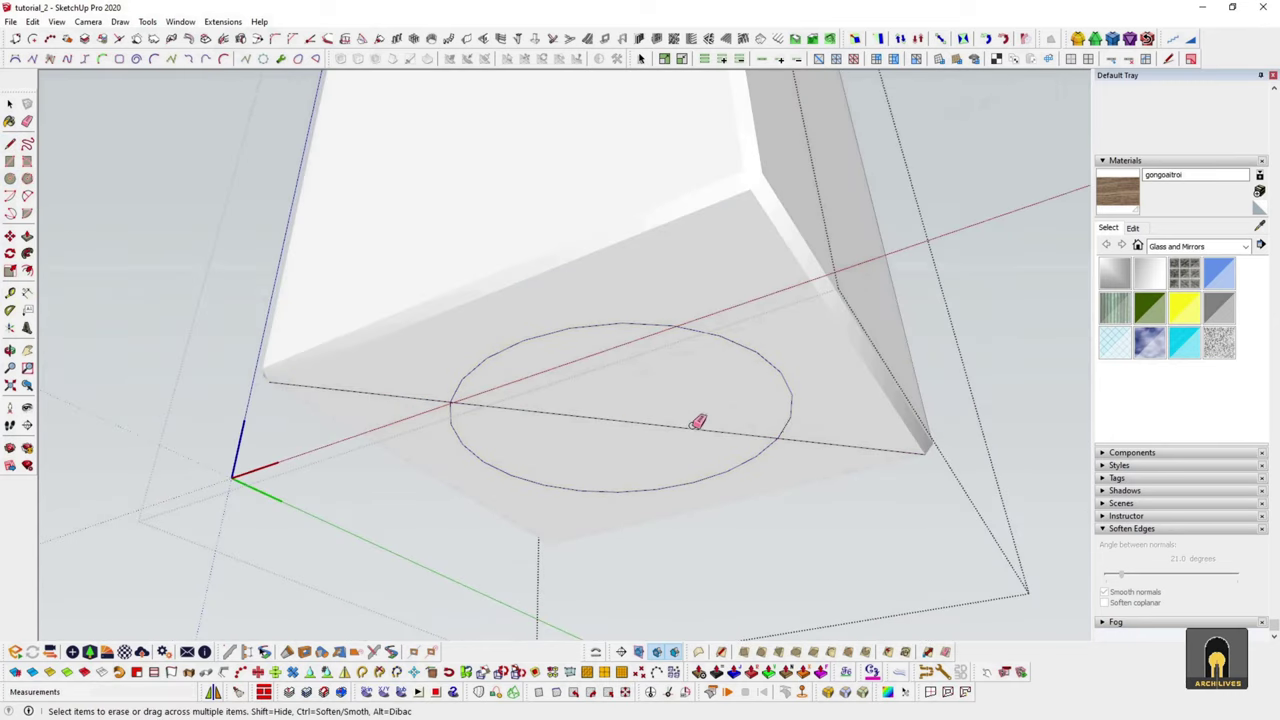
pyautogui.click(406, 390)
pyautogui.click(840, 446)
# - Push/Pull the circle down into a cylindrical foot
pyautogui.press('p')
pyautogui.moveTo(834, 449)
pyautogui.mouseDown(button='middle')
pyautogui.moveTo(700, 563)
pyautogui.moveTo(642, 420)
pyautogui.mouseUp(button='middle')
pyautogui.moveTo(642, 420); pyautogui.dragTo(686, 486)
pyautogui.moveTo(686, 486)
pyautogui.mouseDown(button='middle')
pyautogui.moveTo(749, 534)
pyautogui.moveTo(900, 509)
pyautogui.moveTo(746, 479)
pyautogui.mouseUp(button='middle')
pyautogui.press('space')
# - Orbit out to all the legs, then enter the leg group and select everything inside
pyautogui.scroll(-5, 634, 549)
pyautogui.moveTo(634, 549)
pyautogui.mouseDown(button='middle')
pyautogui.moveTo(571, 526)
pyautogui.moveTo(724, 460)
pyautogui.mouseUp(button='middle')
pyautogui.scroll(-3, 580, 517)
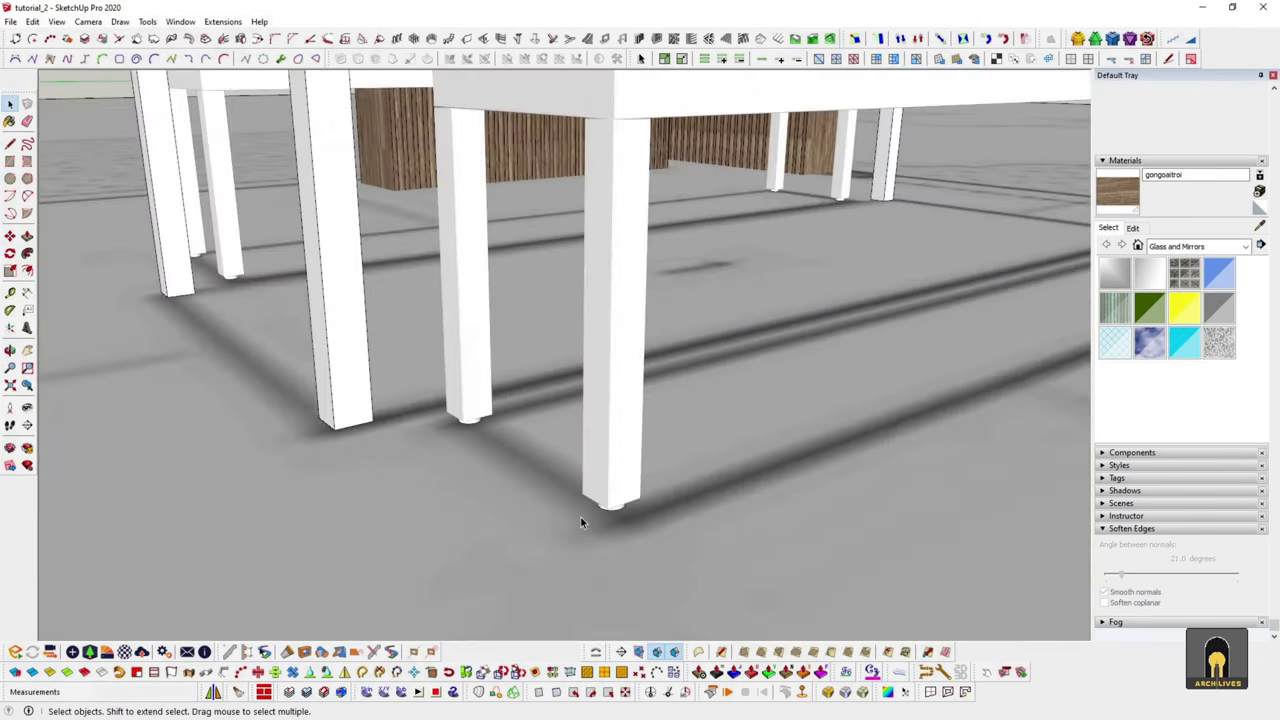
pyautogui.scroll(3, 724, 460)
pyautogui.doubleClick(702, 440)
pyautogui.hotkey('ctrl', 'a')
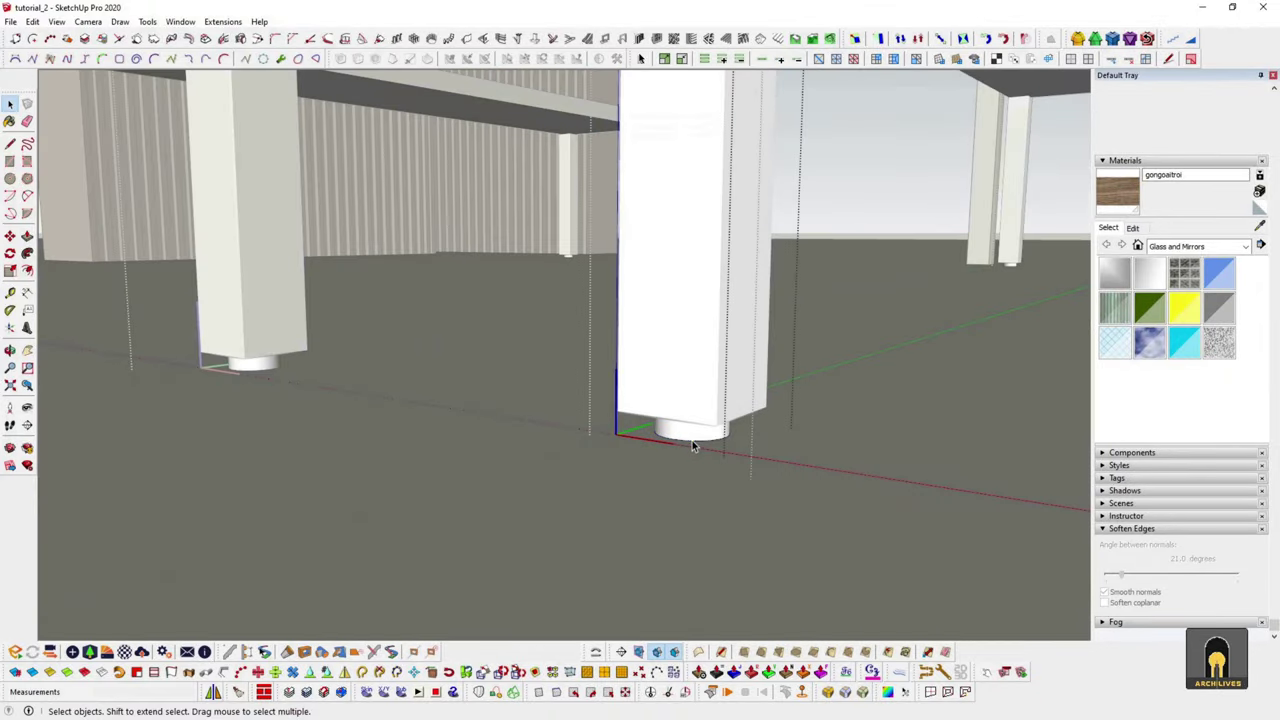
# - Re-enter the leg group and select everything inside it
pyautogui.click(502, 517)
pyautogui.scroll(-3, 502, 517)
pyautogui.scroll(-3, 499, 523)
pyautogui.scroll(-2, 499, 523)
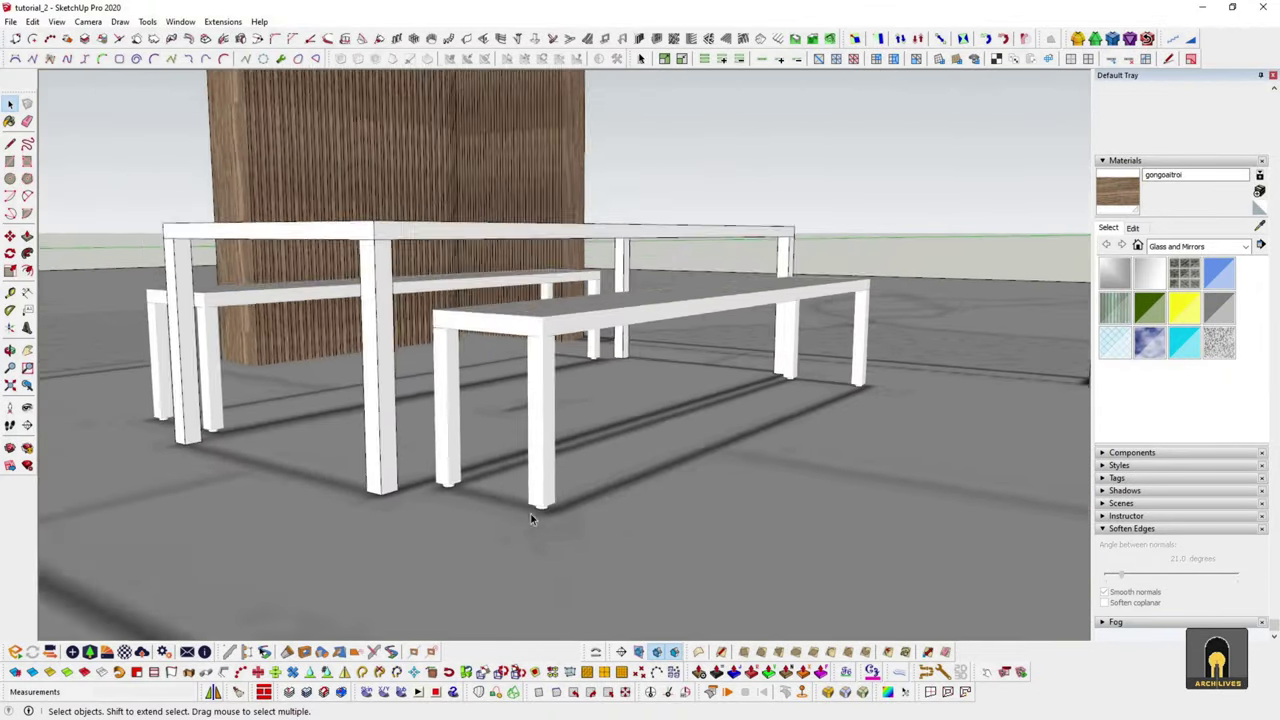
pyautogui.scroll(6, 543, 515)
pyautogui.scroll(3, 542, 509)
pyautogui.moveTo(542, 509); pyautogui.dragTo(662, 439, button='middle')
pyautogui.doubleClick(537, 420)
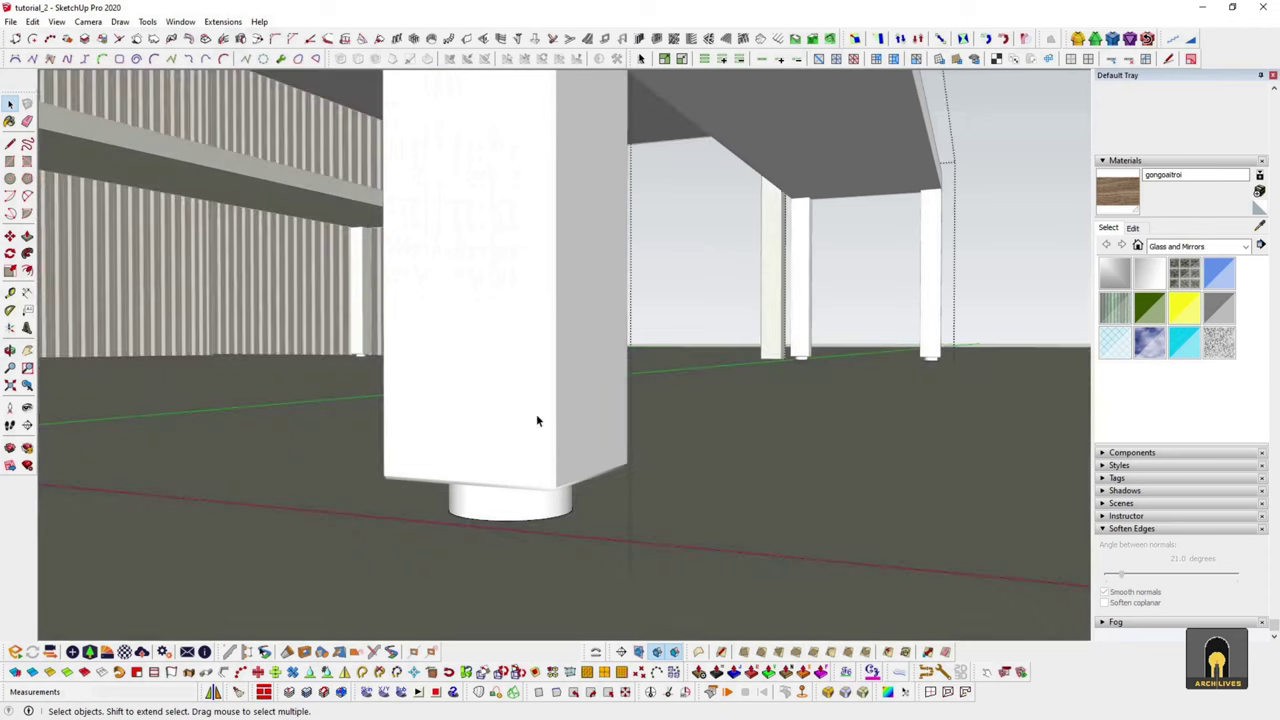
pyautogui.hotkey('ctrl', 'a')
pyautogui.moveTo(536, 420); pyautogui.dragTo(391, 443, button='middle')
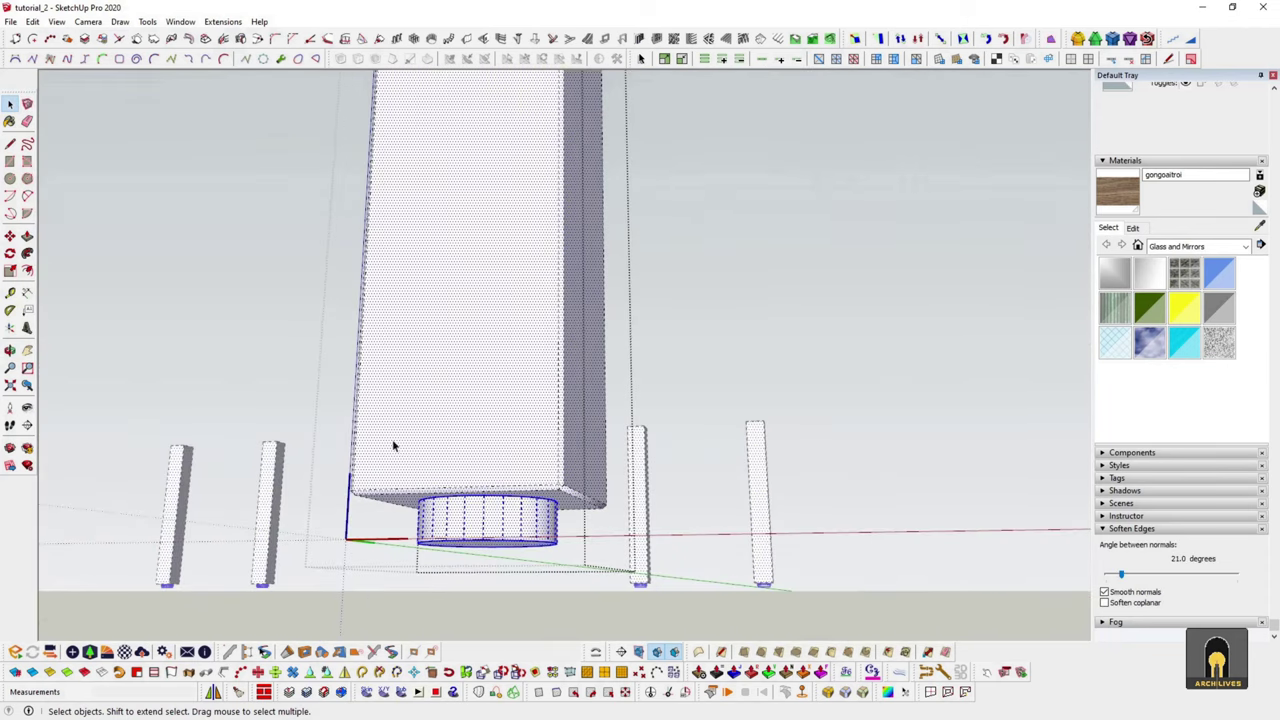
# - Deselect the round foot and move the square leg block 5 mm down
pyautogui.click(636, 507)
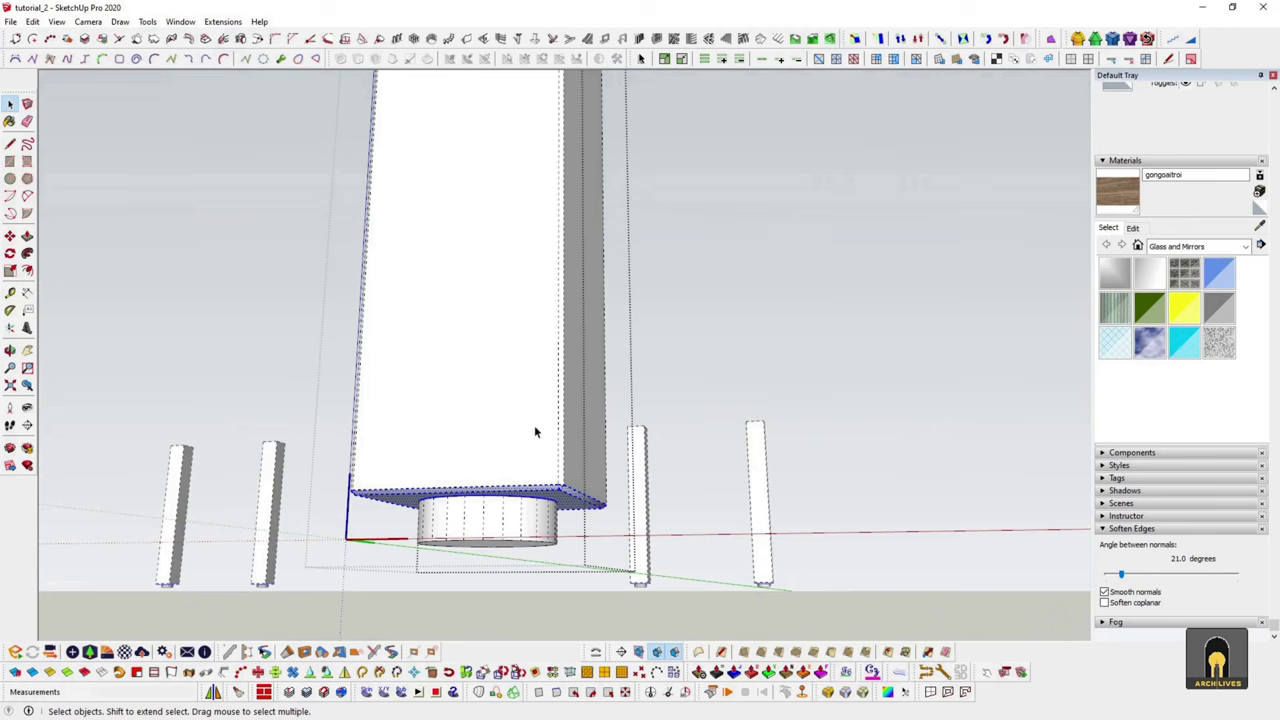
pyautogui.moveTo(534, 432); pyautogui.dragTo(530, 487, button='middle')
pyautogui.press('m')
pyautogui.click(511, 443)
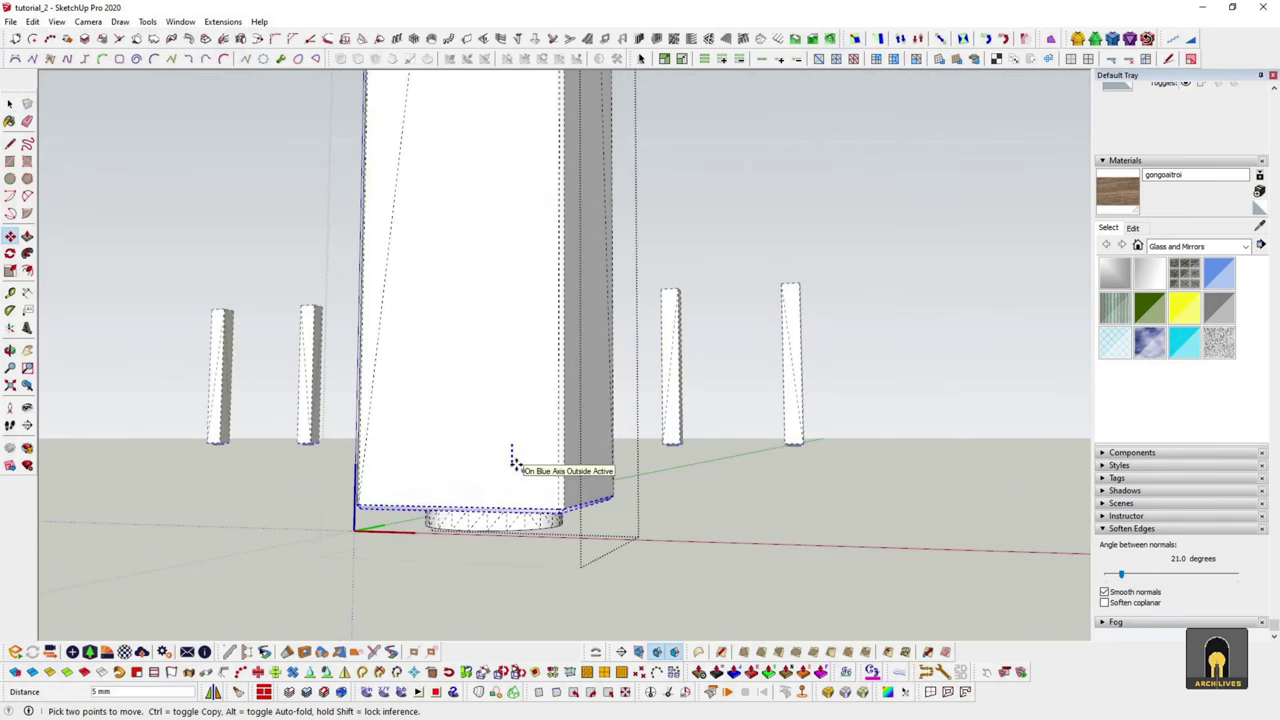
pyautogui.write('5')
pyautogui.click(528, 457)
pyautogui.press('space')
# - Orbit and zoom to a low close-up of the table legs
pyautogui.scroll(3, 500, 520)
pyautogui.scroll(3, 508, 514)
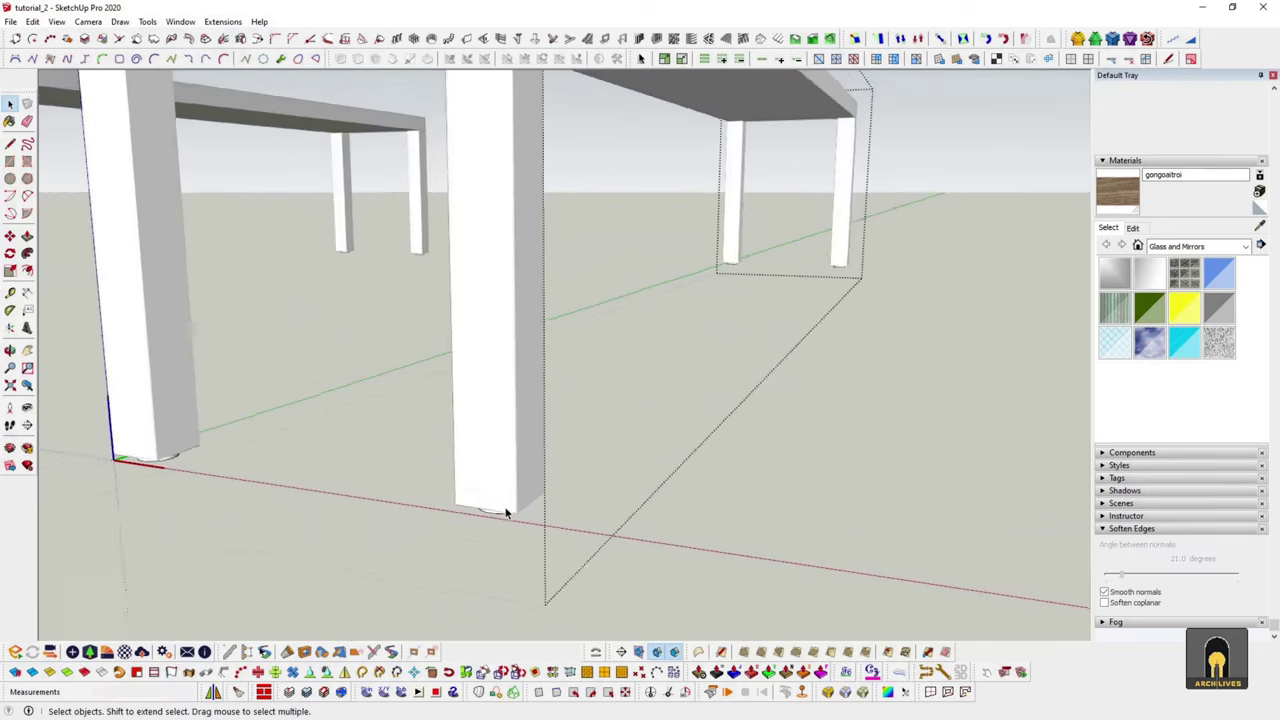
pyautogui.scroll(3, 490, 507)
pyautogui.scroll(-5, 520, 505)
pyautogui.moveTo(557, 500); pyautogui.dragTo(380, 434, button='middle')
pyautogui.scroll(2, 517, 477)
pyautogui.scroll(5, 400, 500)
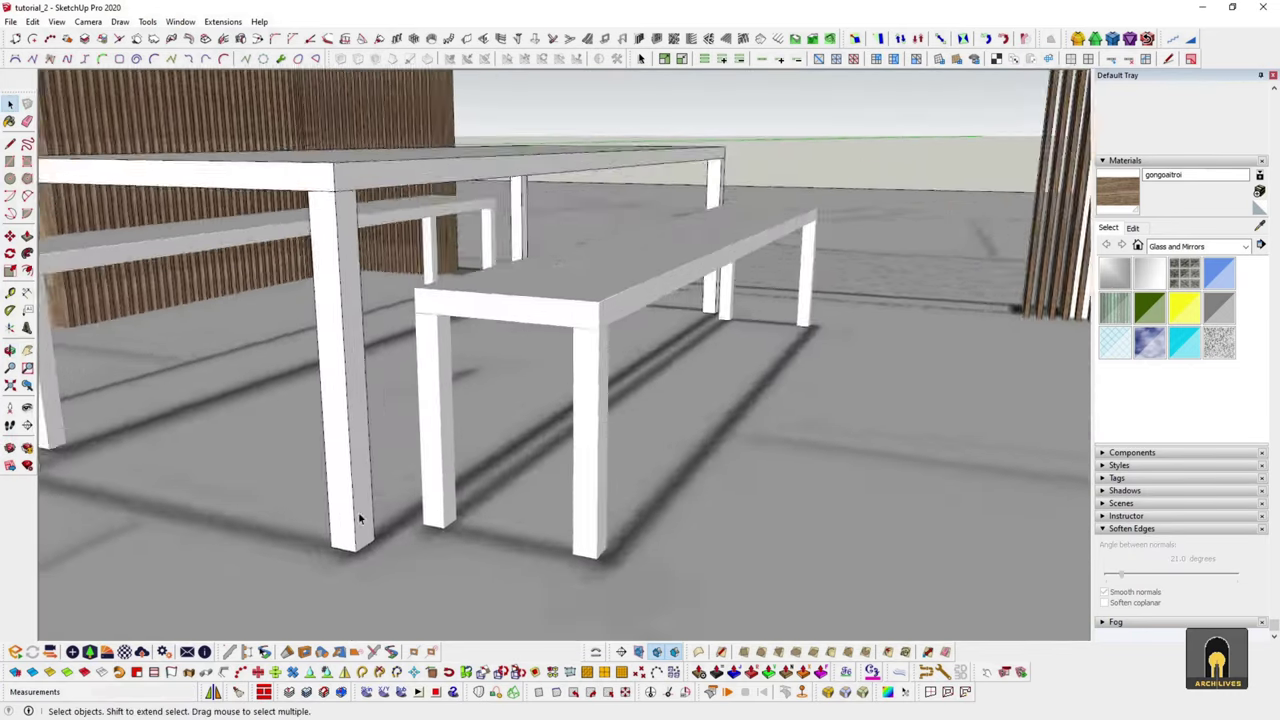
pyautogui.scroll(3, 317, 557)
pyautogui.scroll(3, 323, 500)
pyautogui.moveTo(323, 500)
pyautogui.mouseDown(button='middle')
pyautogui.moveTo(500, 465)
pyautogui.moveTo(500, 380)
pyautogui.mouseUp(button='middle')
# - Check the result by selecting a table leg and its cylindrical foot in turn
pyautogui.scroll(5, 463, 443)
pyautogui.moveTo(463, 443); pyautogui.dragTo(753, 427, button='middle')
pyautogui.scroll(3, 750, 445)
pyautogui.scroll(3, 720, 440)
pyautogui.click(696, 410)
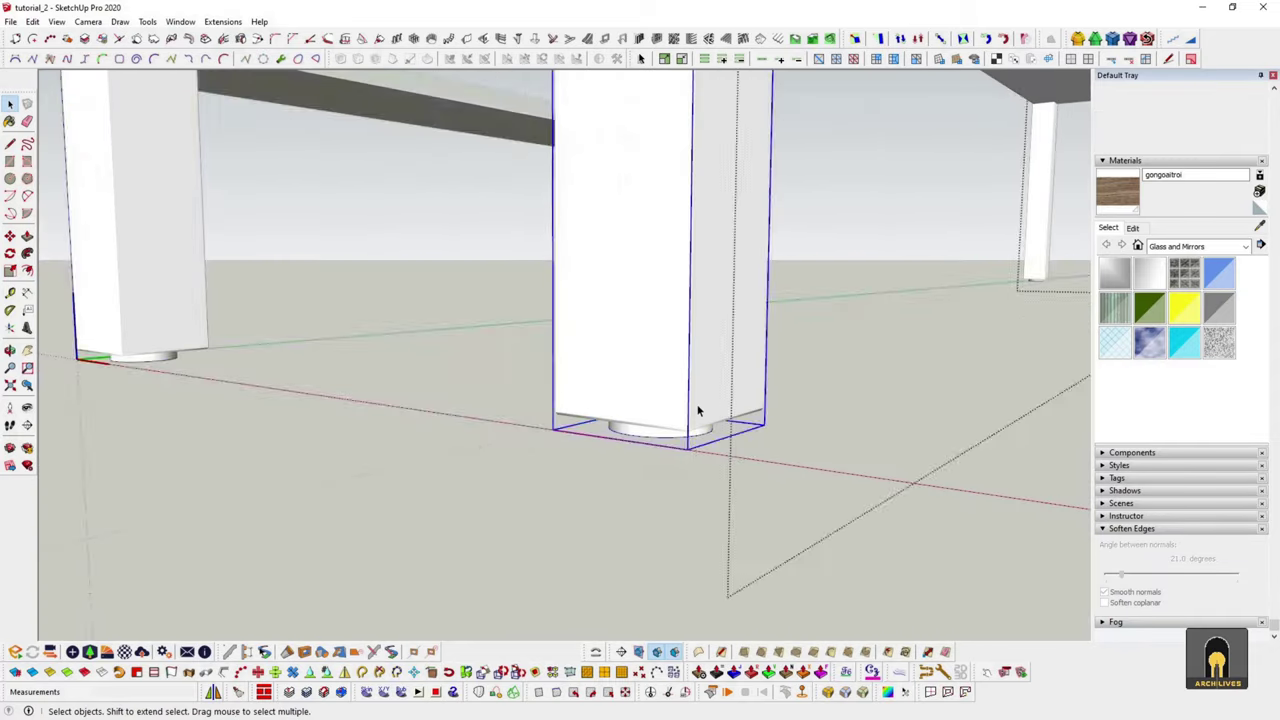
pyautogui.scroll(2, 698, 410)
pyautogui.moveTo(656, 454)
pyautogui.mouseDown(button='middle')
pyautogui.moveTo(709, 371)
pyautogui.moveTo(819, 421)
pyautogui.moveTo(742, 464)
pyautogui.mouseUp(button='middle')
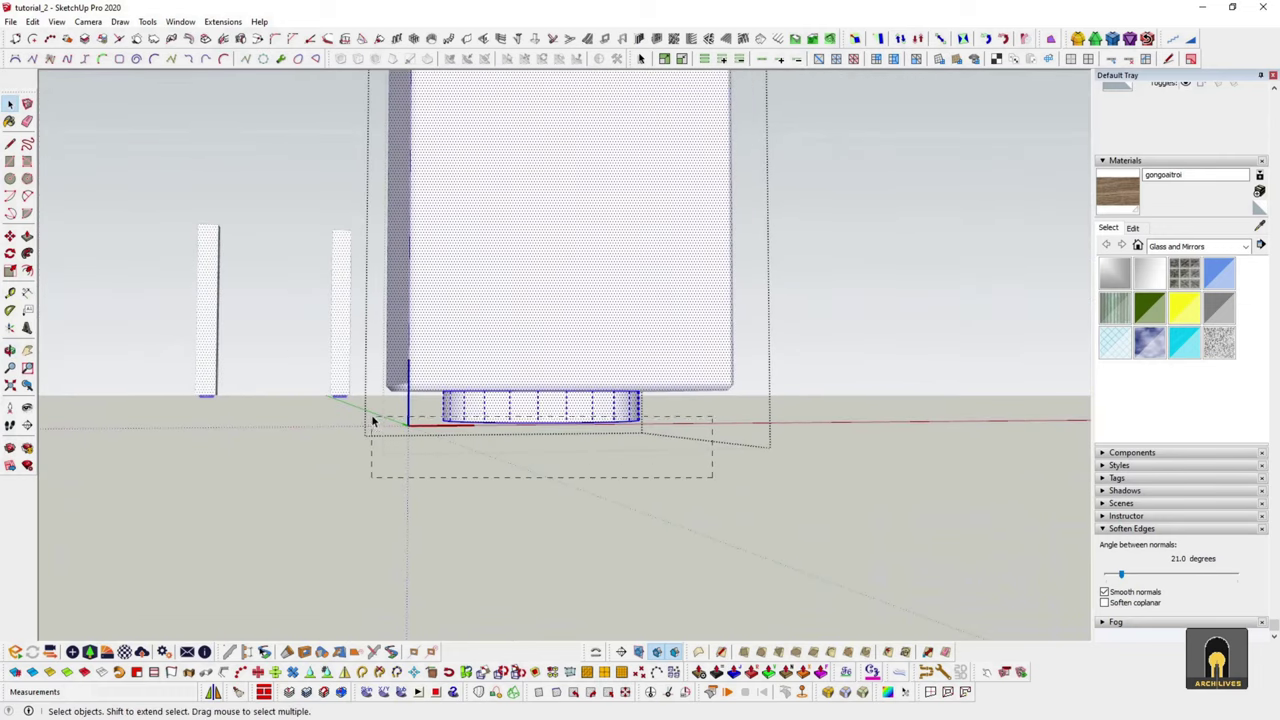
pyautogui.click(641, 400)
pyautogui.moveTo(656, 401)
pyautogui.mouseDown(button='middle')
pyautogui.moveTo(457, 371)
pyautogui.moveTo(788, 398)
pyautogui.moveTo(717, 451)
pyautogui.moveTo(723, 514)
pyautogui.moveTo(843, 557)
pyautogui.moveTo(880, 543)
pyautogui.moveTo(631, 417)
pyautogui.moveTo(409, 474)
pyautogui.moveTo(545, 450)
pyautogui.mouseUp(button='middle')
pyautogui.click(505, 438)
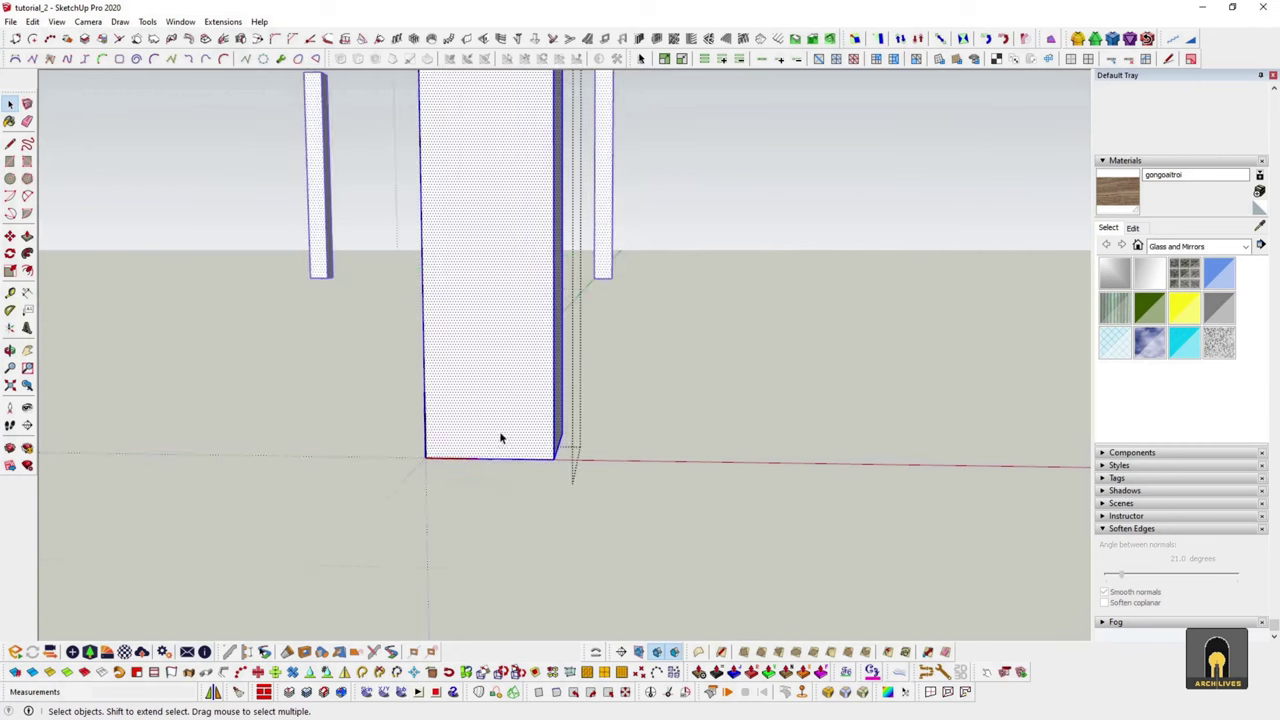
# - Cancel the leg move and paste the copied circle onto the leg's base
pyautogui.press('m')
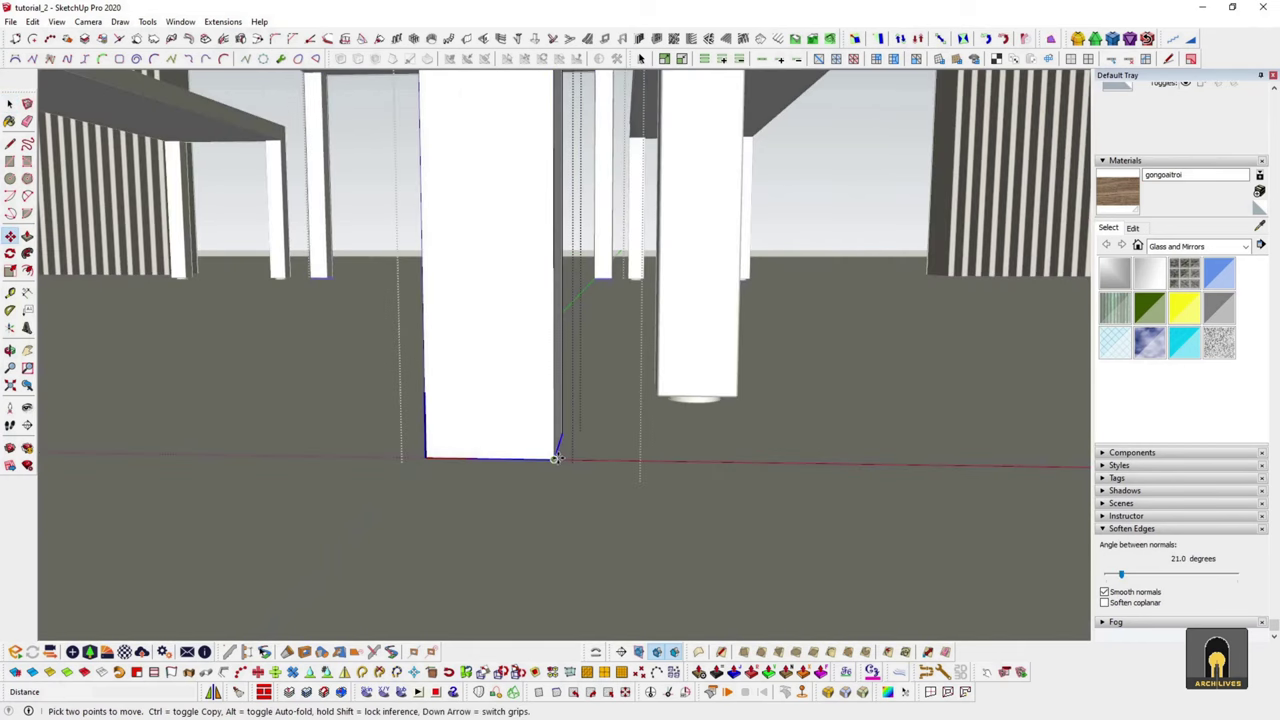
pyautogui.click(556, 460)
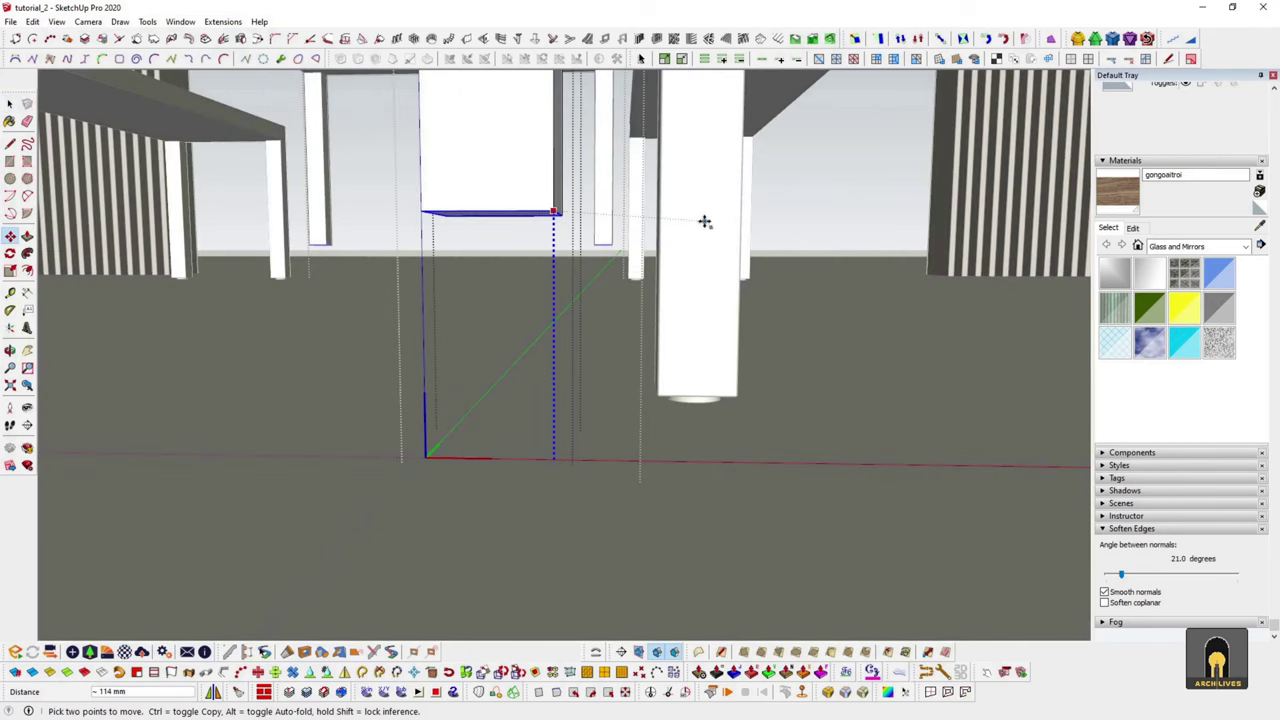
pyautogui.press('Escape')
pyautogui.press('space')
pyautogui.moveTo(666, 364)
pyautogui.mouseDown(button='middle')
pyautogui.moveTo(512, 409)
pyautogui.moveTo(517, 91)
pyautogui.mouseUp(button='middle')
pyautogui.hotkey('ctrl', 'v')
pyautogui.scroll(1, 496, 479)
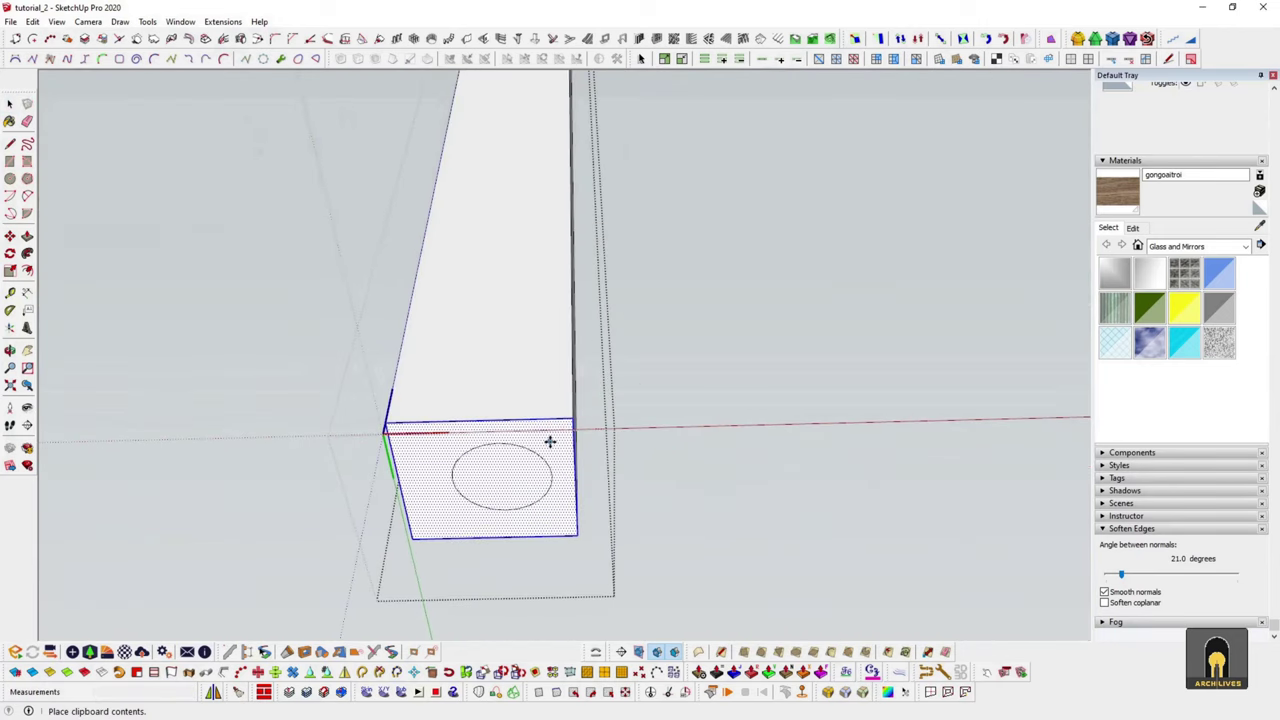
pyautogui.click(540, 453)
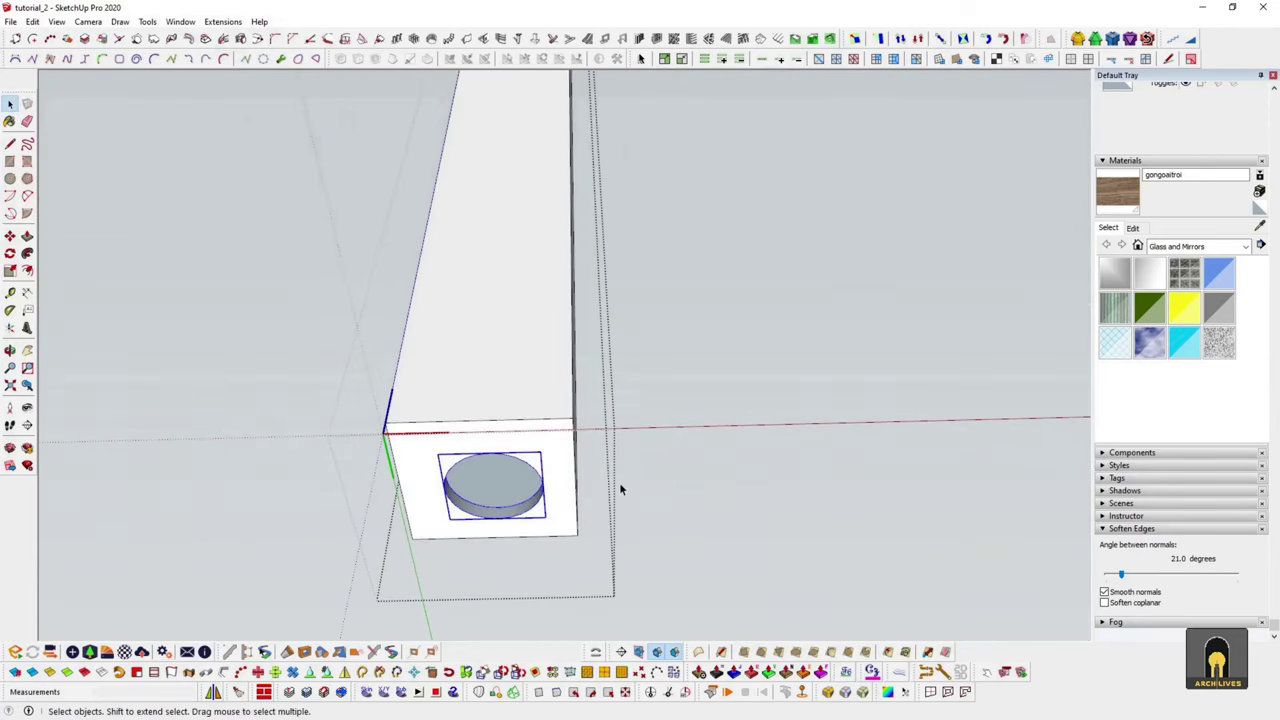
# - Paste a copy of the cylinder foot beside the tall box
pyautogui.press('l')
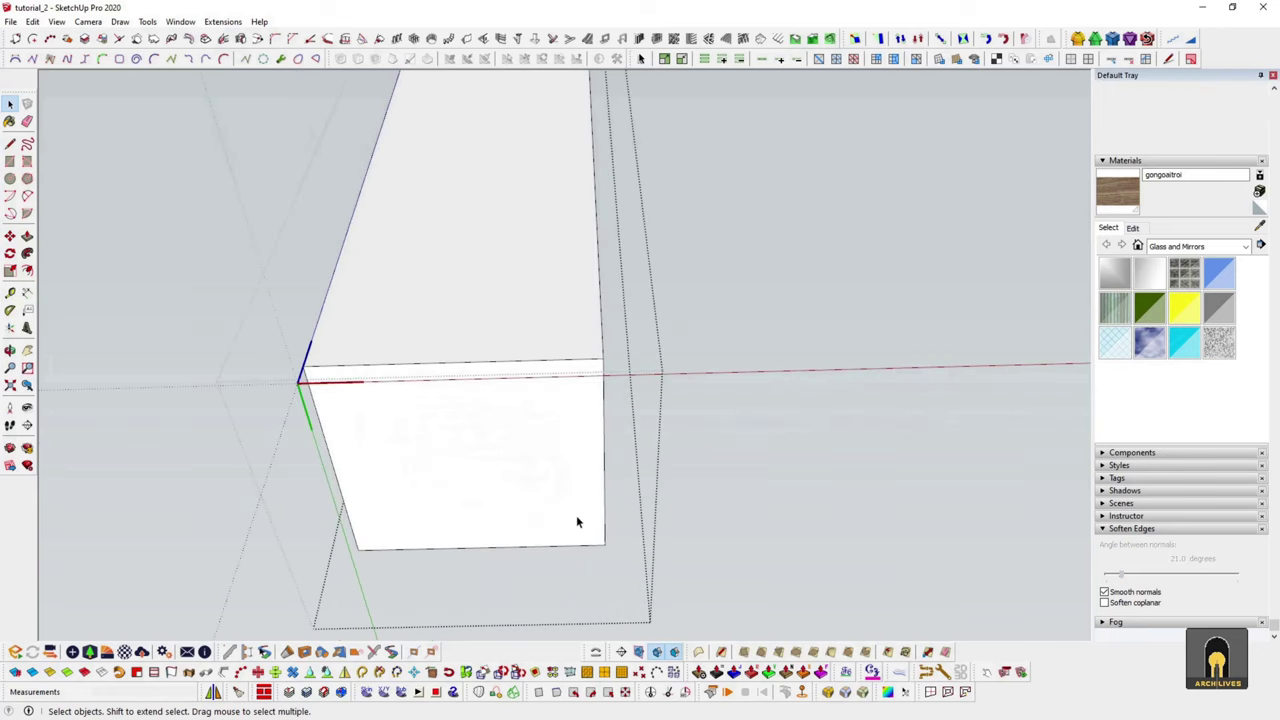
pyautogui.scroll(-2, 576, 515)
pyautogui.moveTo(697, 393)
pyautogui.mouseDown(button='middle')
pyautogui.moveTo(591, 466)
pyautogui.moveTo(640, 474)
pyautogui.mouseUp(button='middle')
pyautogui.hotkey('ctrl', 'v')
pyautogui.click(648, 400)
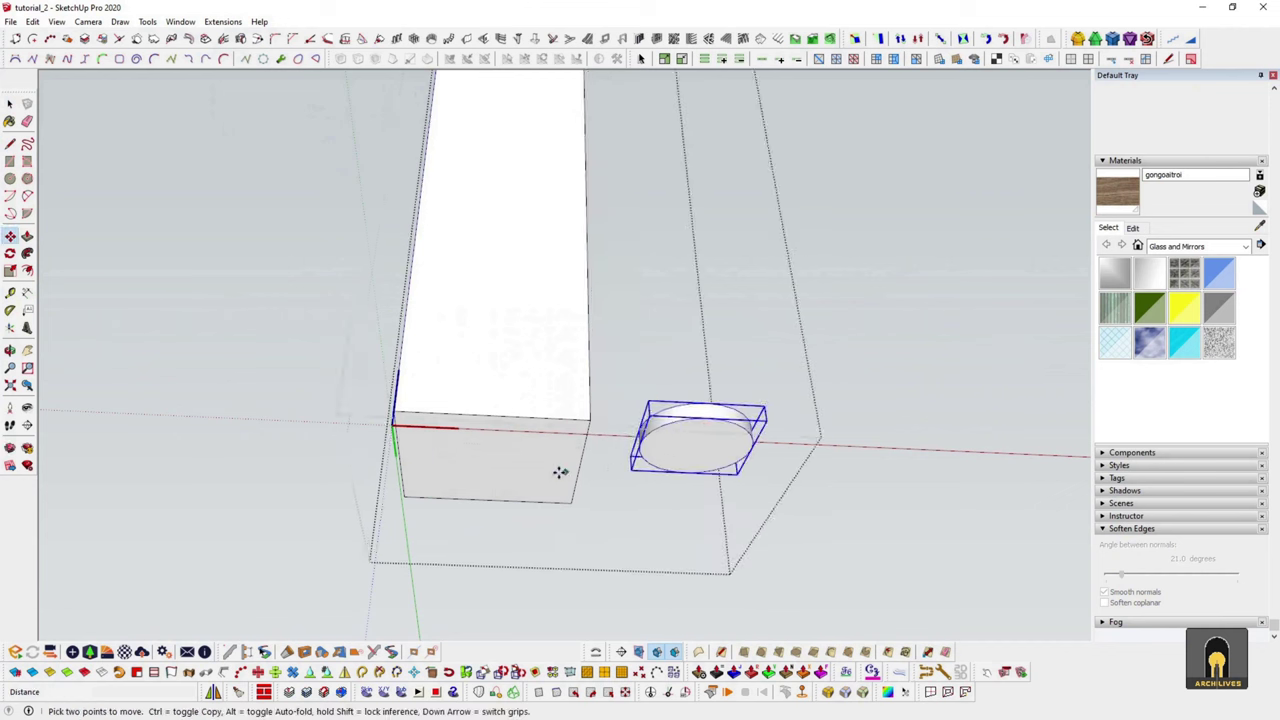
pyautogui.scroll(3, 563, 471)
pyautogui.moveTo(695, 430)
pyautogui.mouseDown(button='middle')
pyautogui.moveTo(737, 429)
pyautogui.moveTo(743, 623)
pyautogui.moveTo(749, 449)
pyautogui.moveTo(762, 440)
pyautogui.mouseUp(button='middle')
# - Draw a diagonal across the box's bottom face to mark its centre
pyautogui.press('l')
pyautogui.click(206, 514)
pyautogui.click(572, 369)
pyautogui.press('space')
# - Move the cylinder vertically, locked to the blue axis, up to the box's base
pyautogui.press('m')
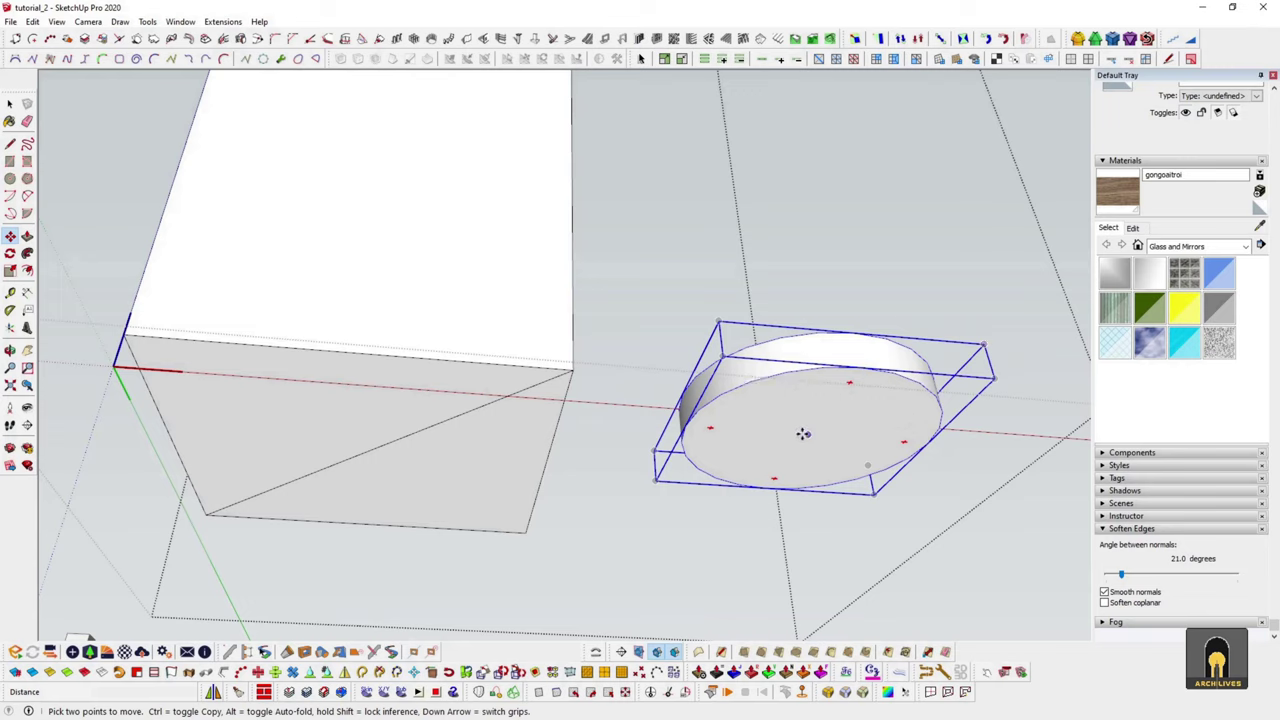
pyautogui.click(805, 432)
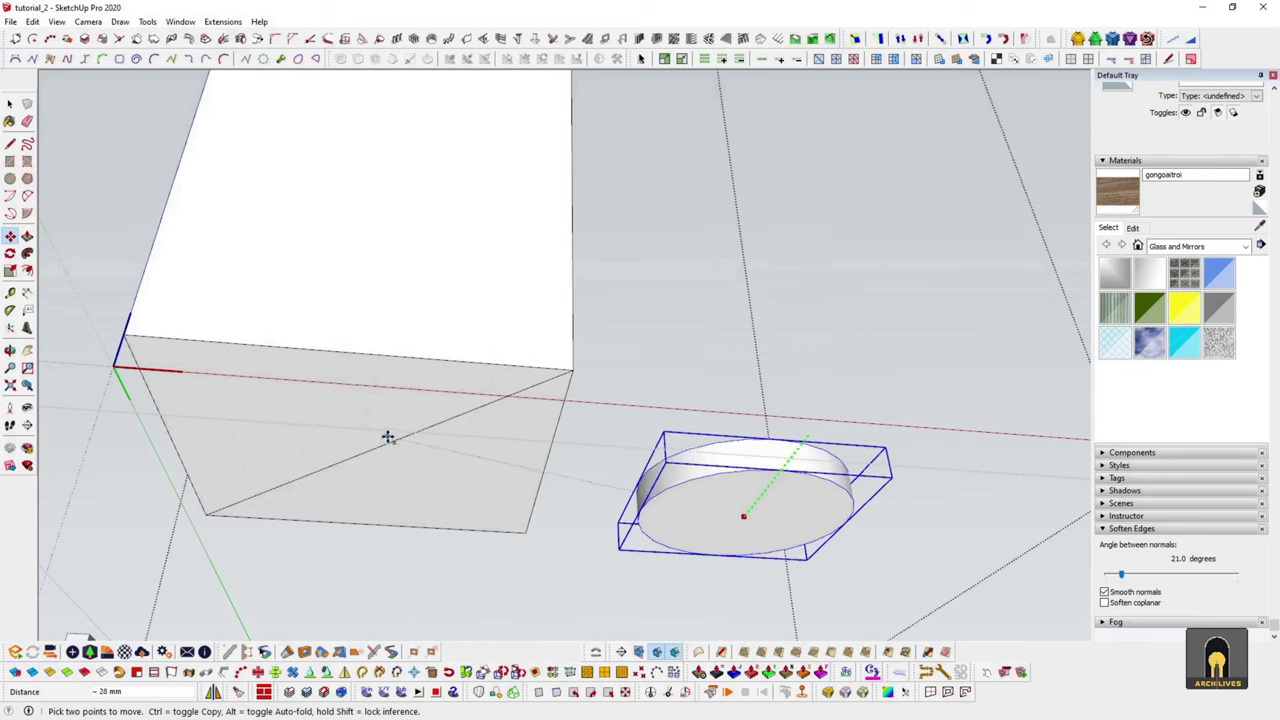
pyautogui.press('Up')
pyautogui.click(376, 444)
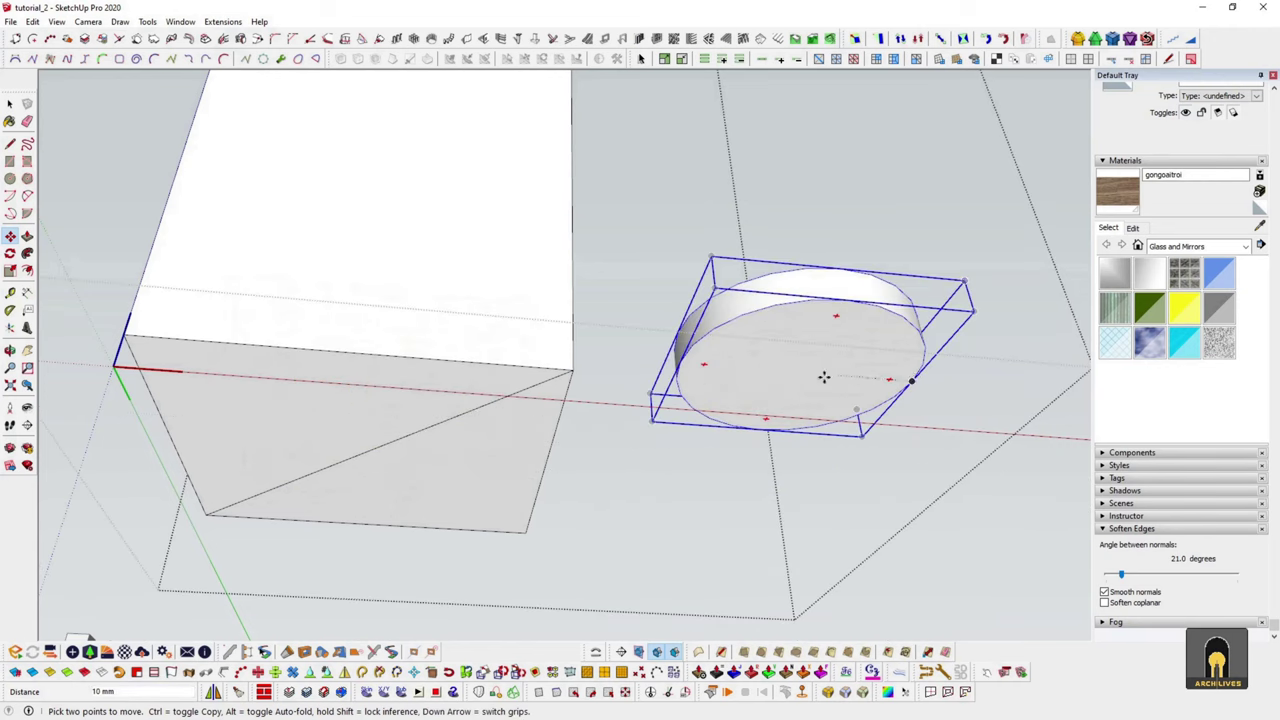
pyautogui.click(367, 462)
pyautogui.press('space')
# - Set the cylinder at the diagonal's midpoint, recessed into the bottom face
pyautogui.press('m')
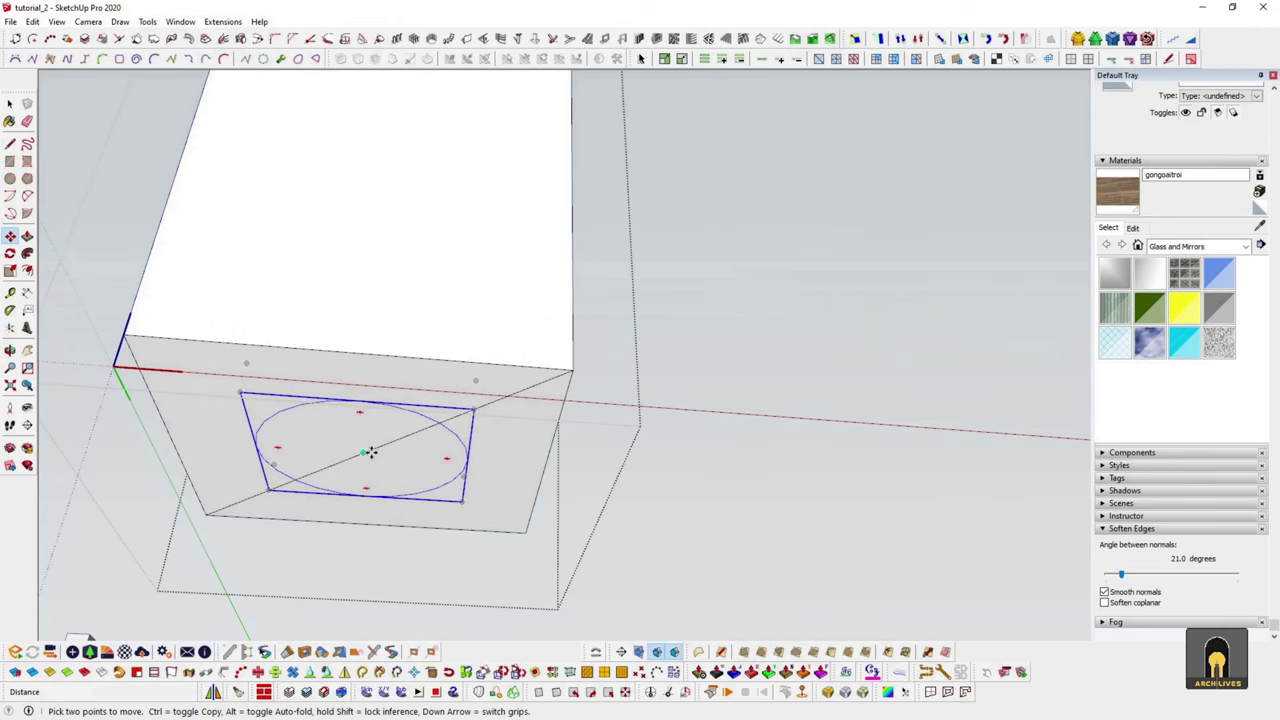
pyautogui.click(367, 455)
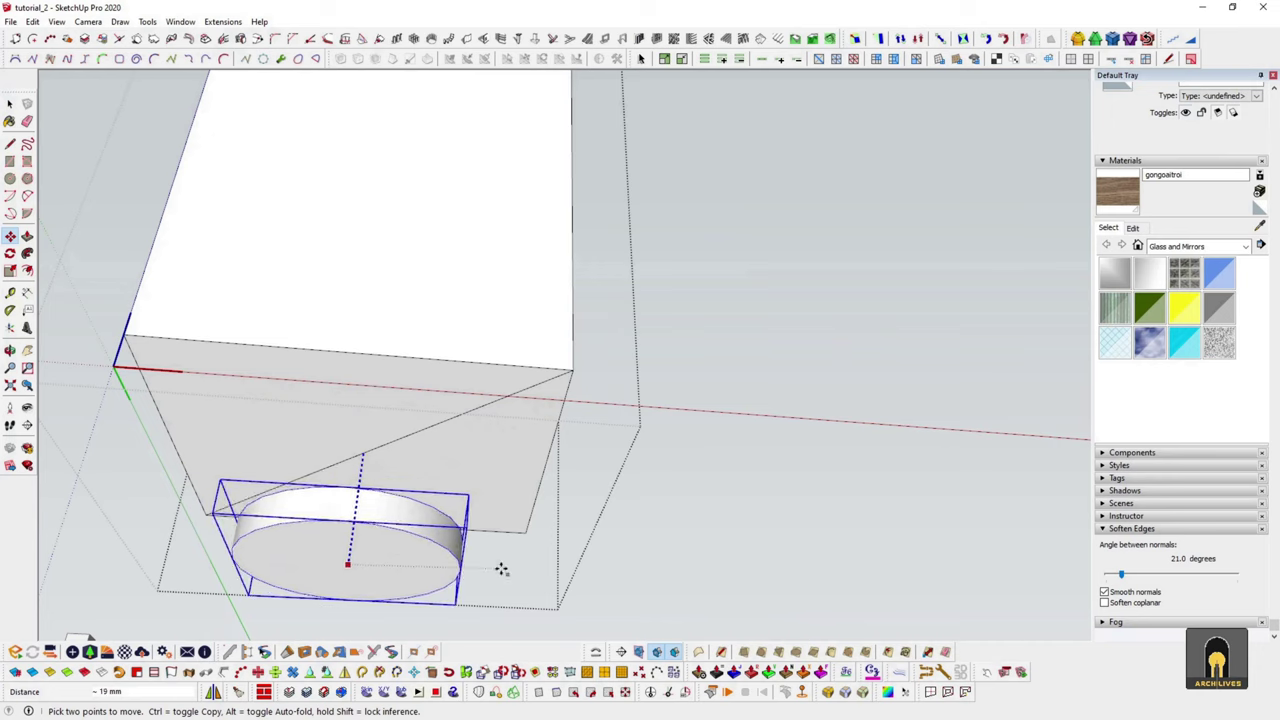
pyautogui.click(529, 383)
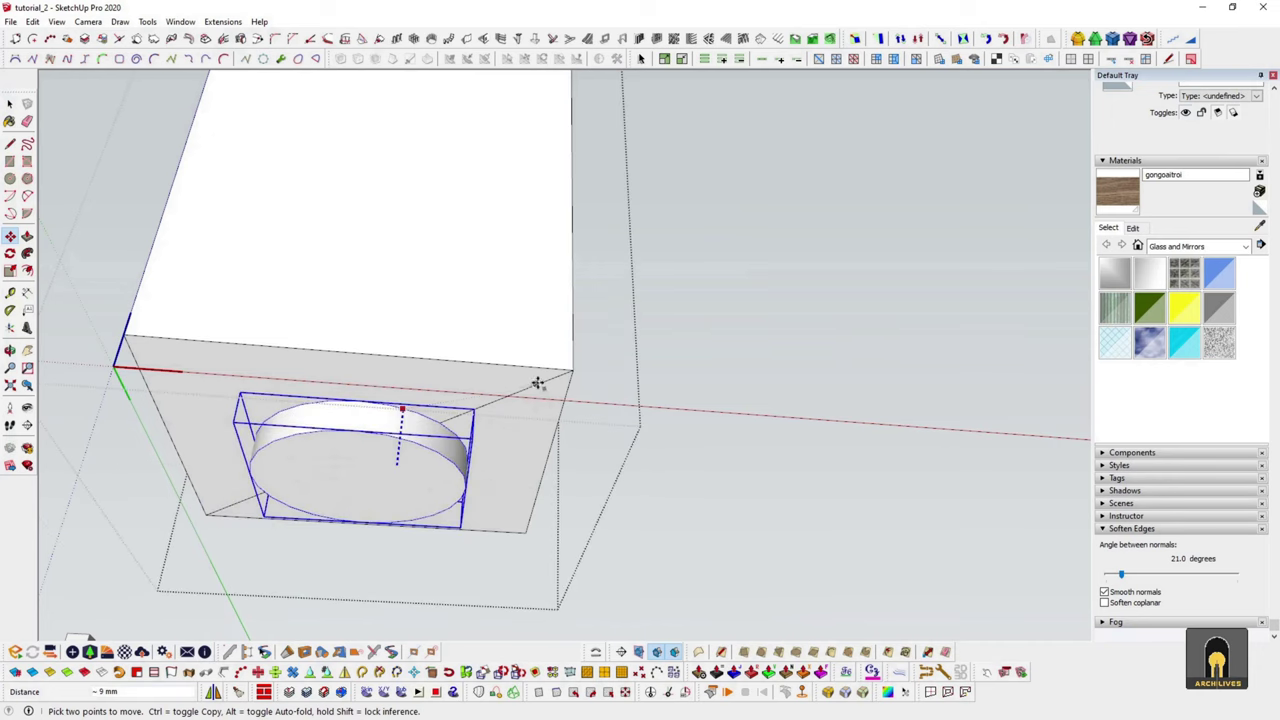
pyautogui.press('space')
pyautogui.press('e')
pyautogui.moveTo(538, 393)
pyautogui.mouseDown(button='middle')
pyautogui.moveTo(483, 421)
pyautogui.moveTo(604, 340)
pyautogui.moveTo(555, 286)
pyautogui.moveTo(577, 298)
pyautogui.mouseUp(button='middle')
pyautogui.press('m')
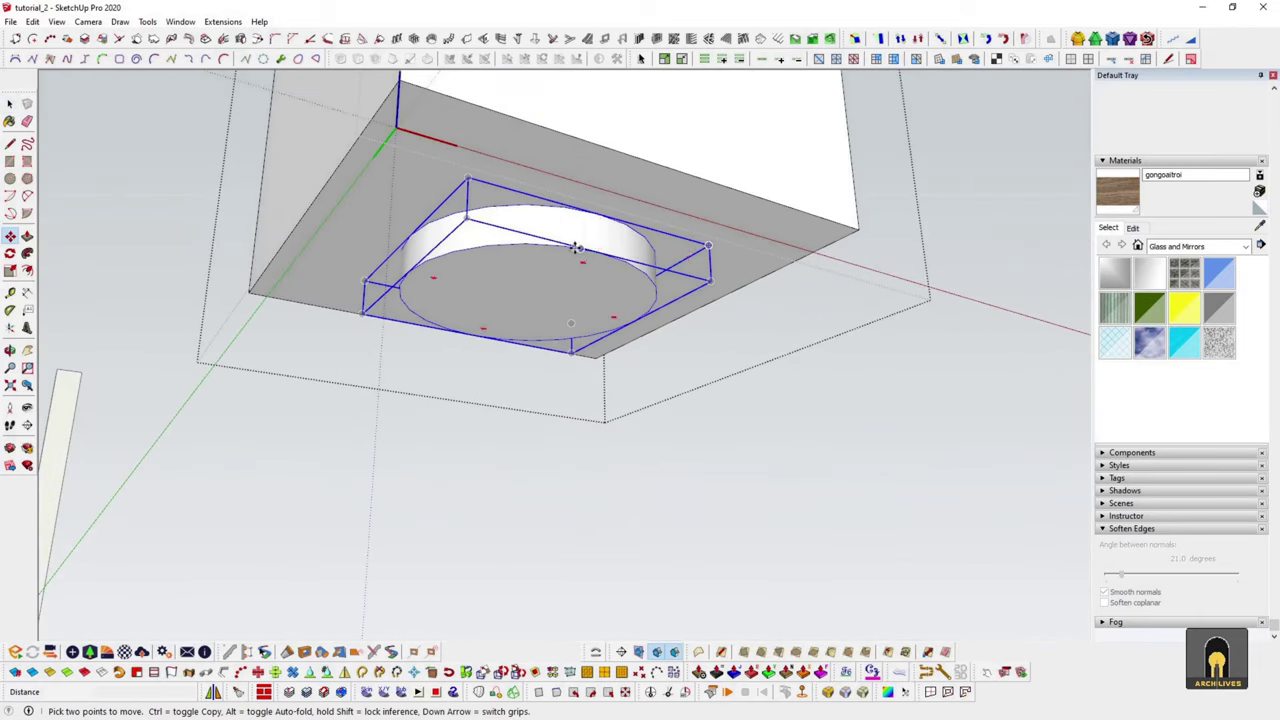
pyautogui.press('space')
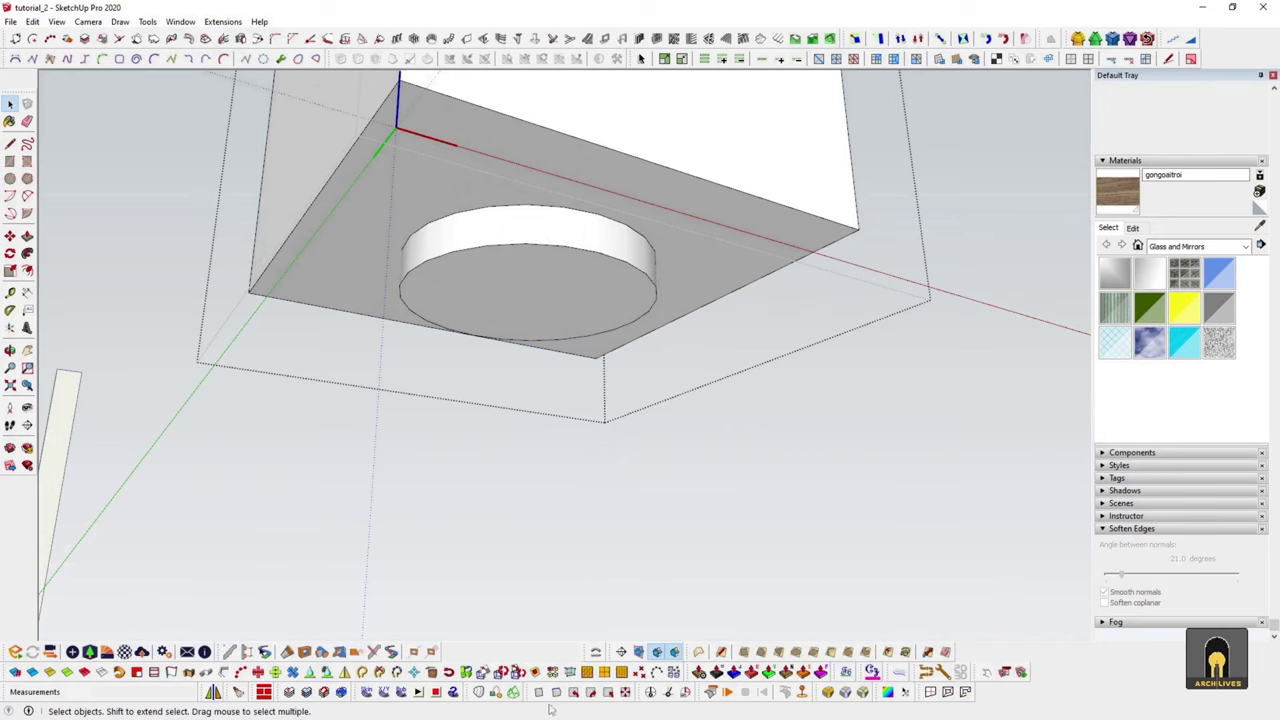
pyautogui.moveTo(664, 386)
pyautogui.mouseDown(button='middle')
pyautogui.moveTo(609, 291)
pyautogui.moveTo(593, 317)
pyautogui.mouseUp(button='middle')
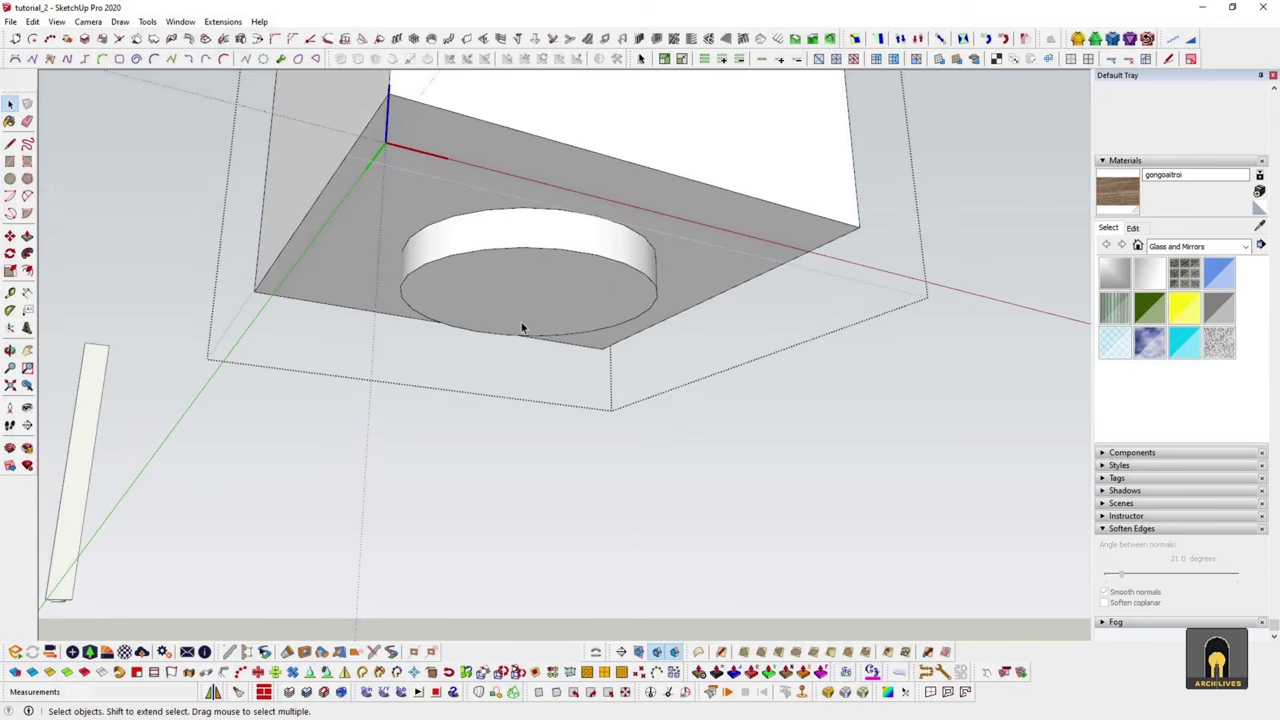
# - Orbit away from the box underside to a raised view over the table and benches
pyautogui.moveTo(517, 301)
pyautogui.mouseDown(button='middle')
pyautogui.moveTo(557, 320)
pyautogui.moveTo(480, 480)
pyautogui.moveTo(497, 457)
pyautogui.moveTo(251, 486)
pyautogui.moveTo(491, 449)
pyautogui.moveTo(494, 374)
pyautogui.moveTo(409, 291)
pyautogui.moveTo(471, 422)
pyautogui.mouseUp(button='middle')
pyautogui.scroll(-3, 491, 449)
pyautogui.scroll(-2, 490, 434)
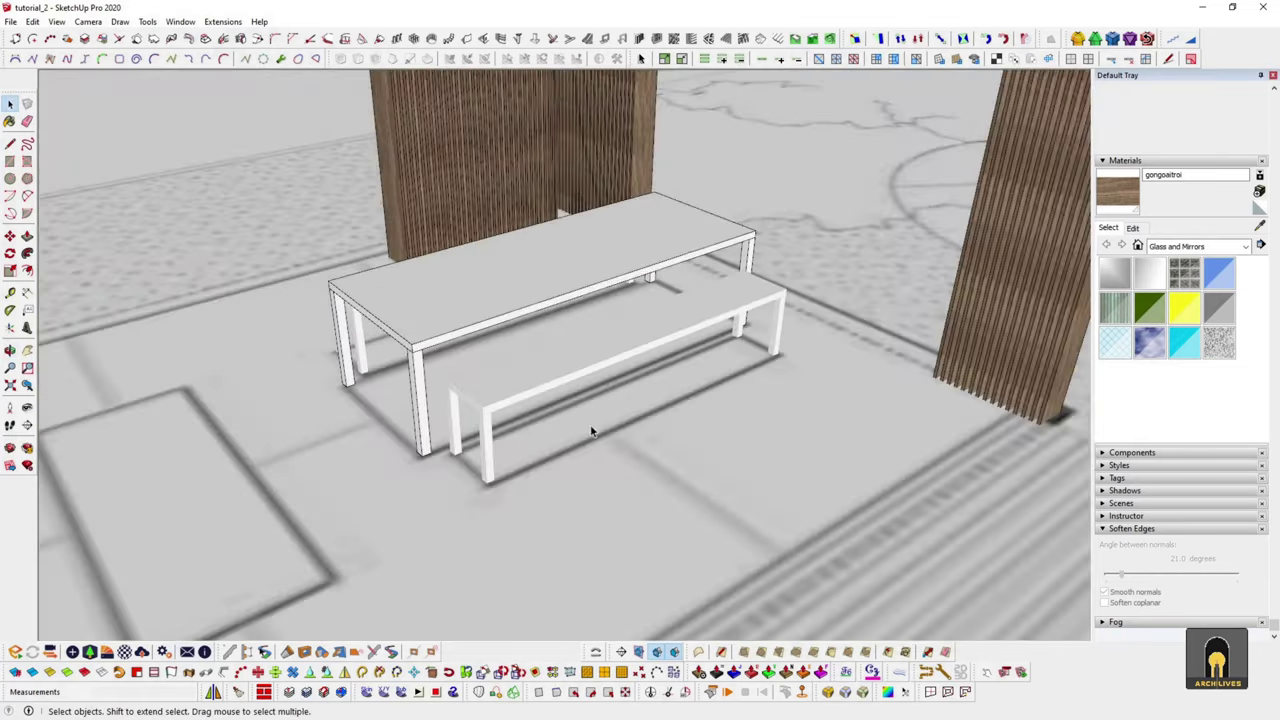
pyautogui.moveTo(591, 432)
pyautogui.mouseDown(button='middle')
pyautogui.moveTo(251, 371)
pyautogui.moveTo(259, 291)
pyautogui.mouseUp(button='middle')
pyautogui.moveTo(376, 284); pyautogui.dragTo(528, 337, button='middle')
pyautogui.scroll(3, 392, 349)
pyautogui.scroll(4, 375, 380)
# - Zoom and orbit to a low front close-up of the dining table and bench
pyautogui.moveTo(375, 380); pyautogui.dragTo(491, 466, button='middle')
pyautogui.scroll(-5, 420, 430)
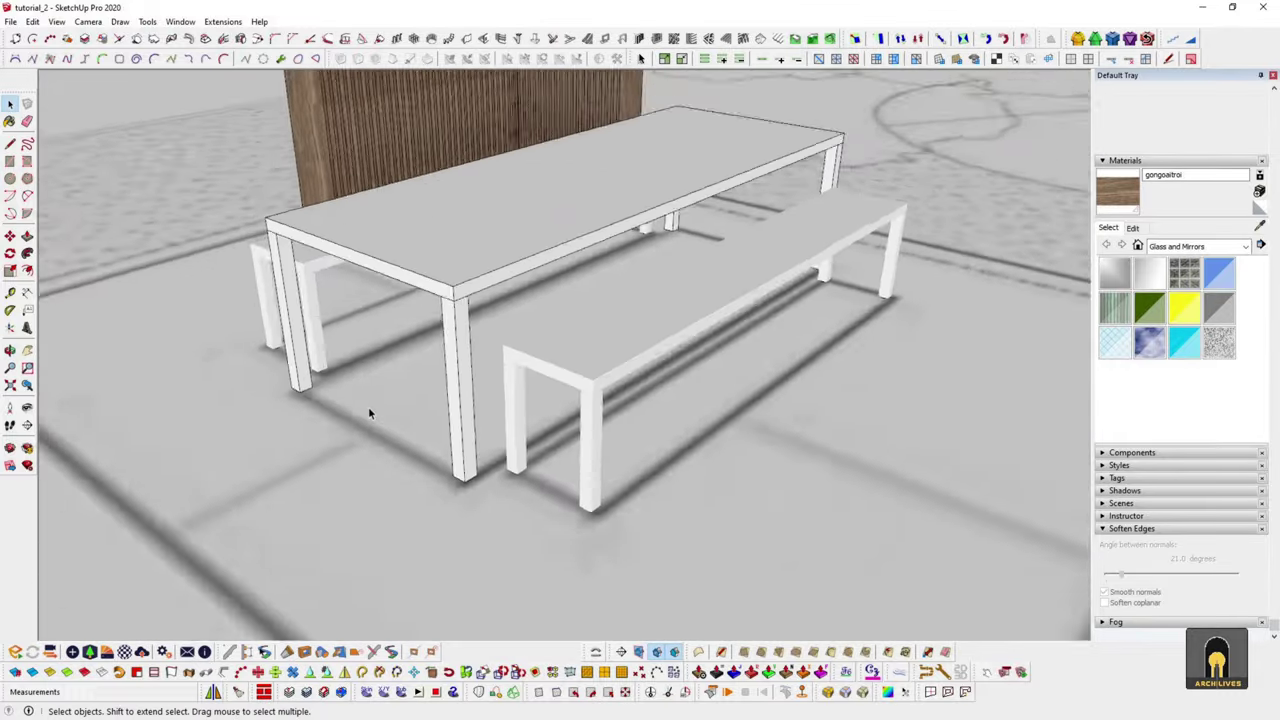
pyautogui.scroll(-4, 371, 380)
pyautogui.scroll(2, 500, 380)
pyautogui.scroll(3, 365, 357)
pyautogui.scroll(4, 366, 356)
pyautogui.moveTo(480, 300)
pyautogui.mouseDown(button='middle')
pyautogui.moveTo(586, 380)
pyautogui.moveTo(585, 323)
pyautogui.moveTo(750, 294)
pyautogui.mouseUp(button='middle')
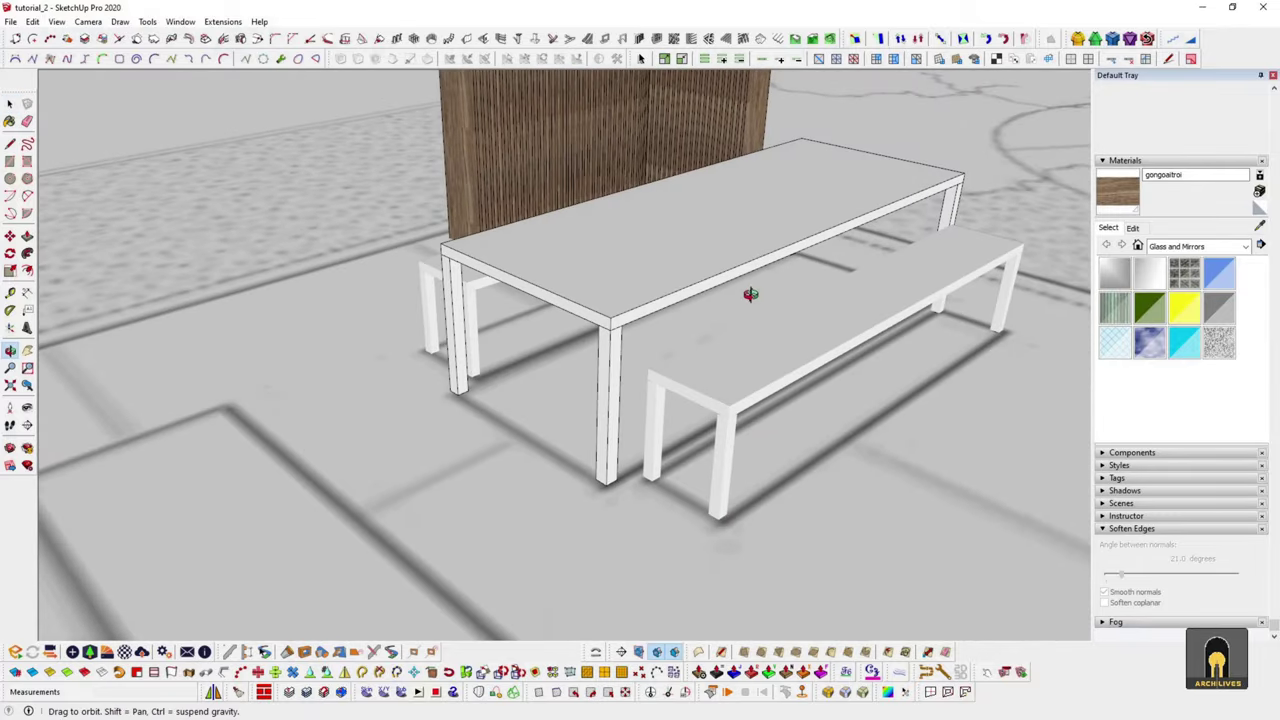
pyautogui.scroll(-3, 740, 219)
pyautogui.moveTo(740, 219)
pyautogui.mouseDown(button='middle')
pyautogui.moveTo(457, 329)
pyautogui.moveTo(634, 337)
pyautogui.moveTo(663, 374)
pyautogui.mouseUp(button='middle')
pyautogui.scroll(2, 631, 339)
pyautogui.scroll(-2, 631, 339)
pyautogui.scroll(2, 663, 374)
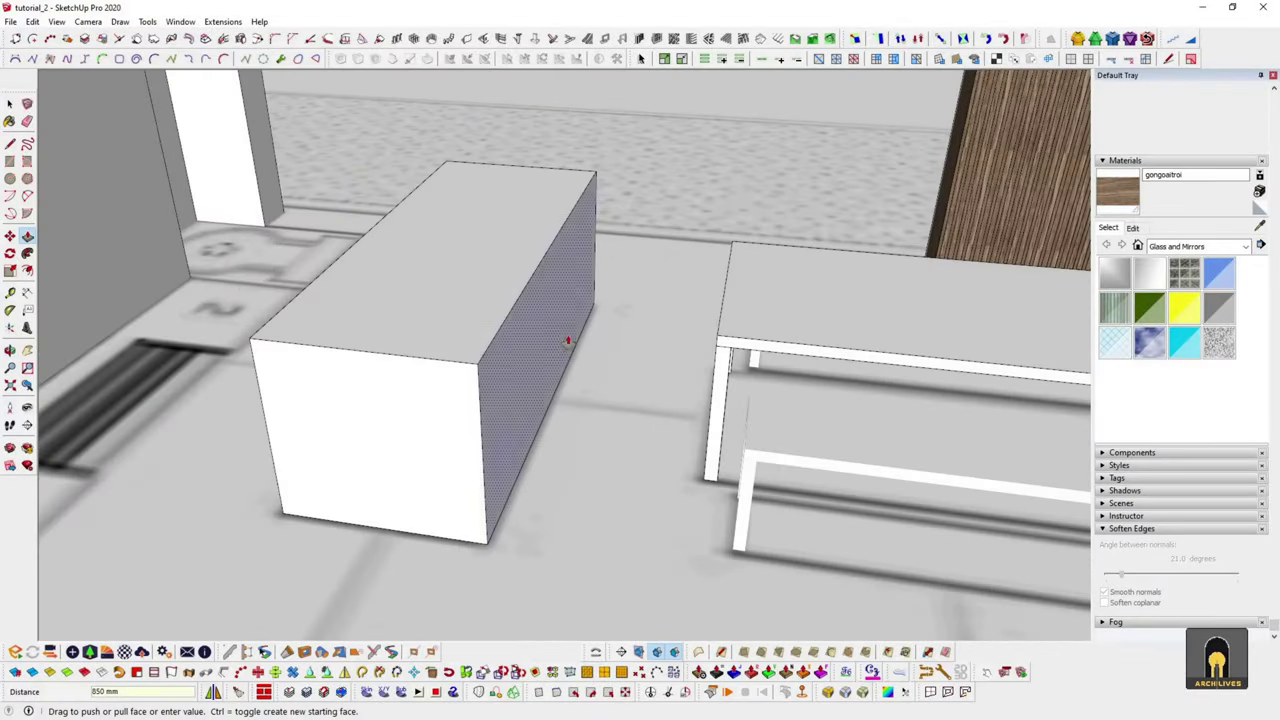
# - Orbit to a frontal view of the new counter block with its raised back ledge
pyautogui.press('space')
pyautogui.moveTo(583, 414); pyautogui.dragTo(656, 462, button='middle')
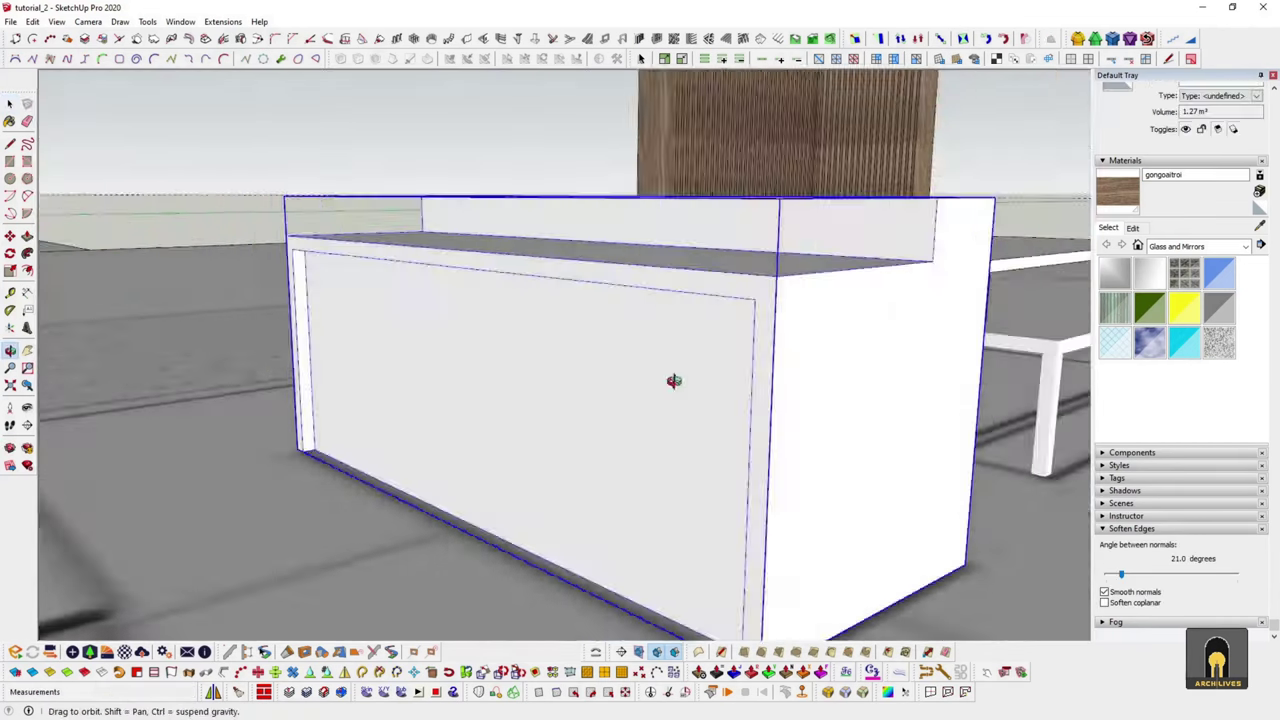
# - Navigate to a close-up of the kitchen counter's corner
pyautogui.moveTo(674, 374); pyautogui.dragTo(706, 395, button='middle')
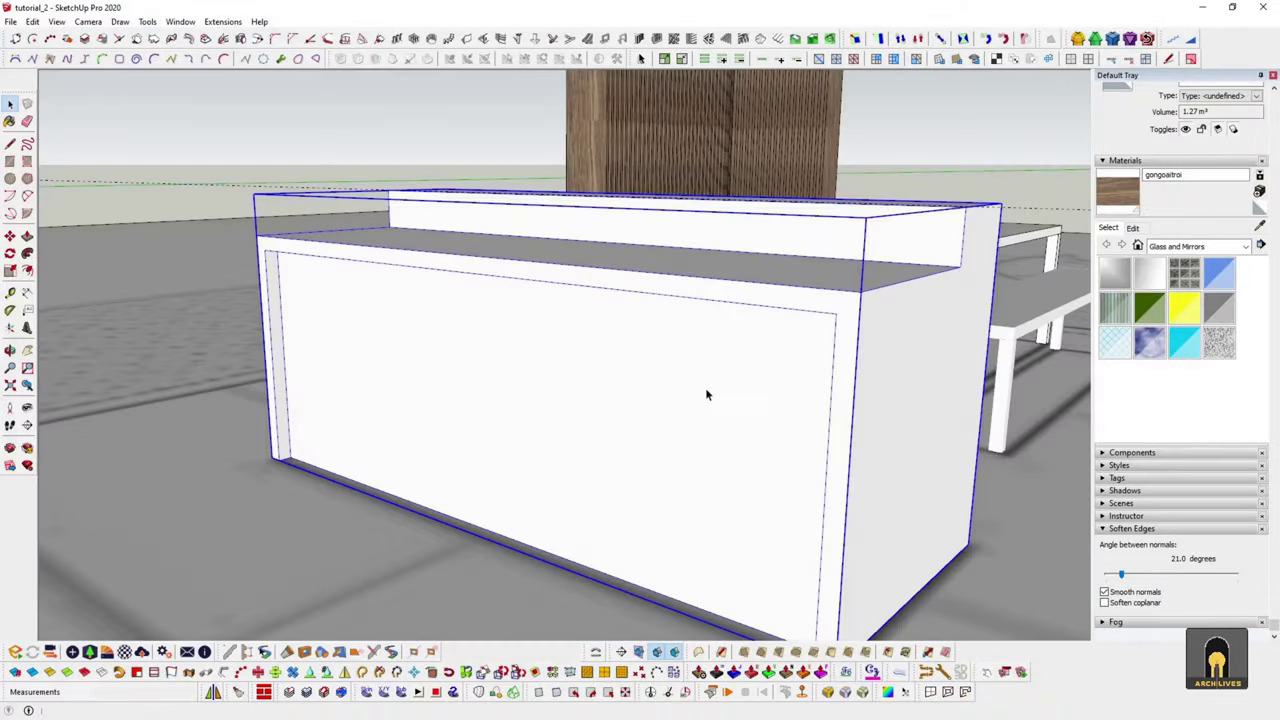
pyautogui.scroll(5, 705, 387)
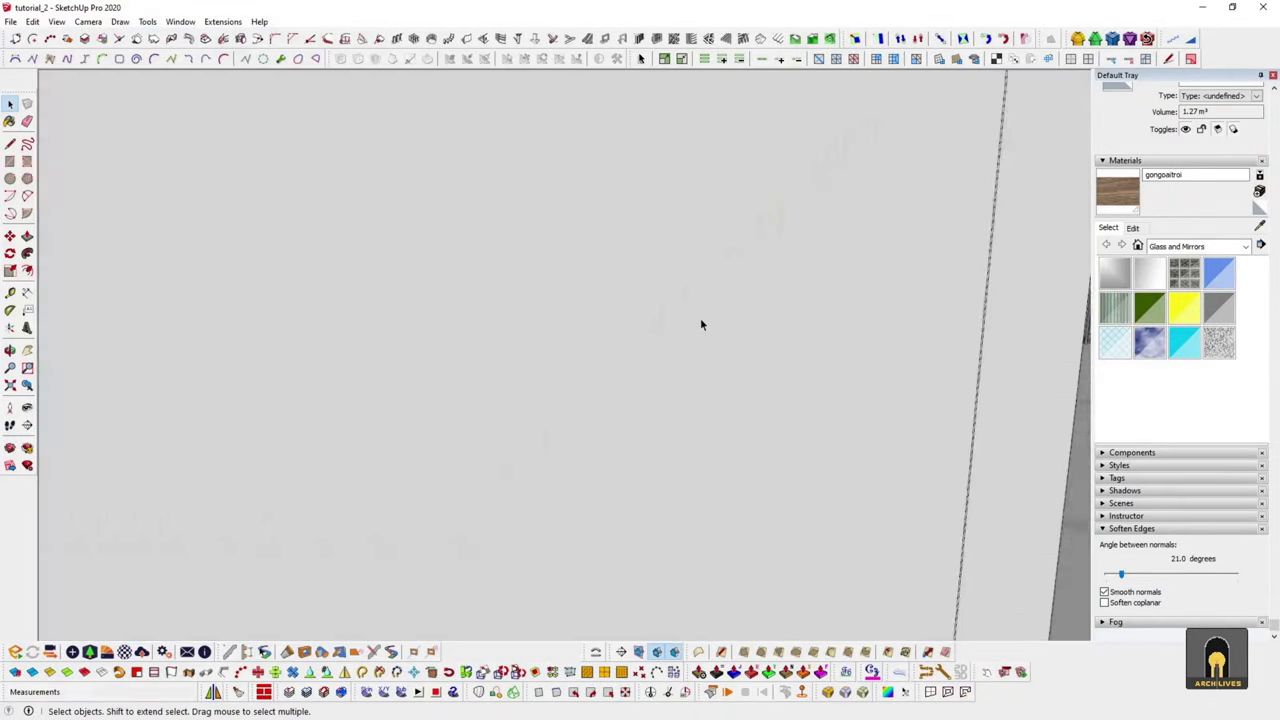
pyautogui.scroll(-3, 700, 323)
pyautogui.moveTo(790, 331); pyautogui.dragTo(731, 374, button='middle')
pyautogui.click(28, 386)
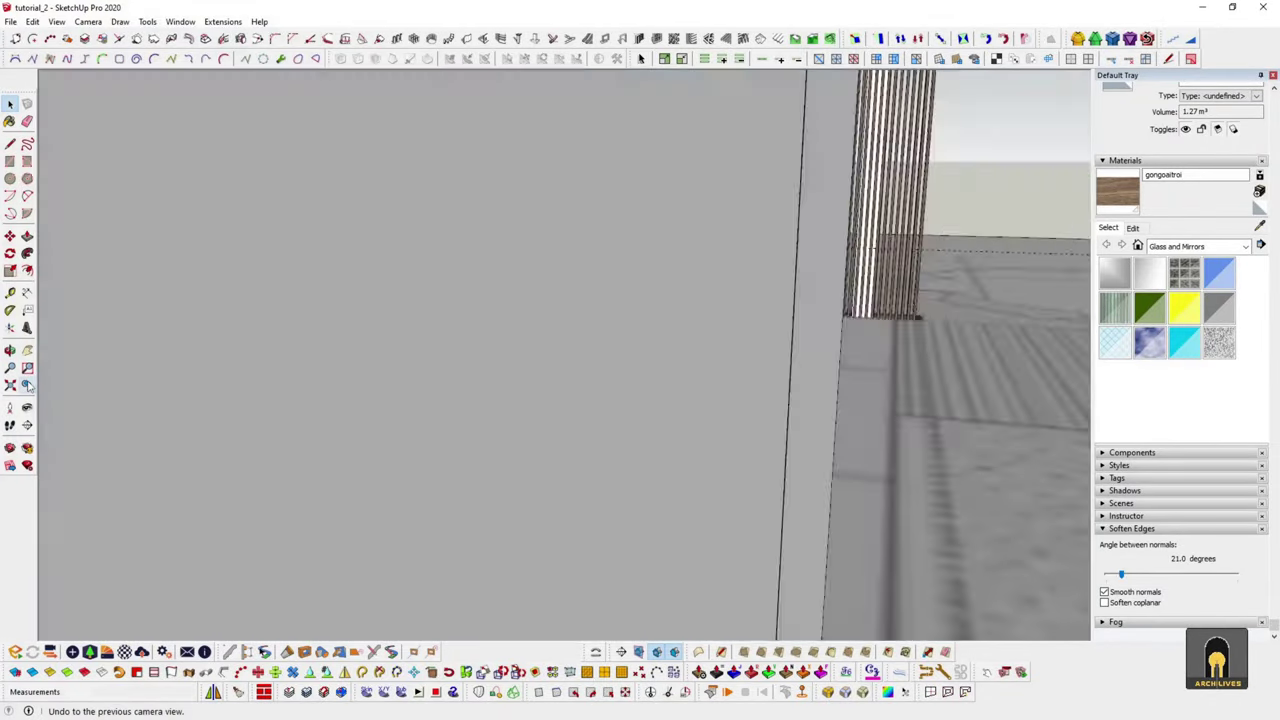
pyautogui.click(28, 386)
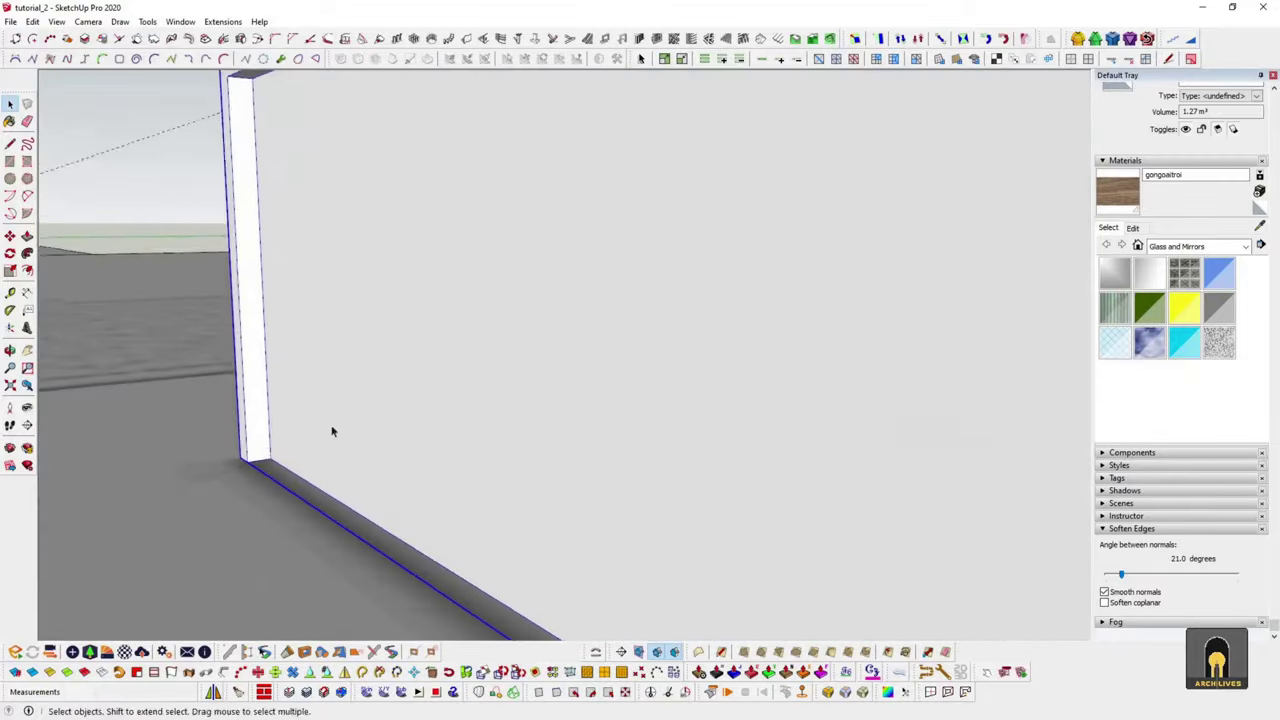
# - Outline a panel on the counter front and start a 1 mm RoundCorner Bevel on it
pyautogui.press('r')
pyautogui.click(372, 634)
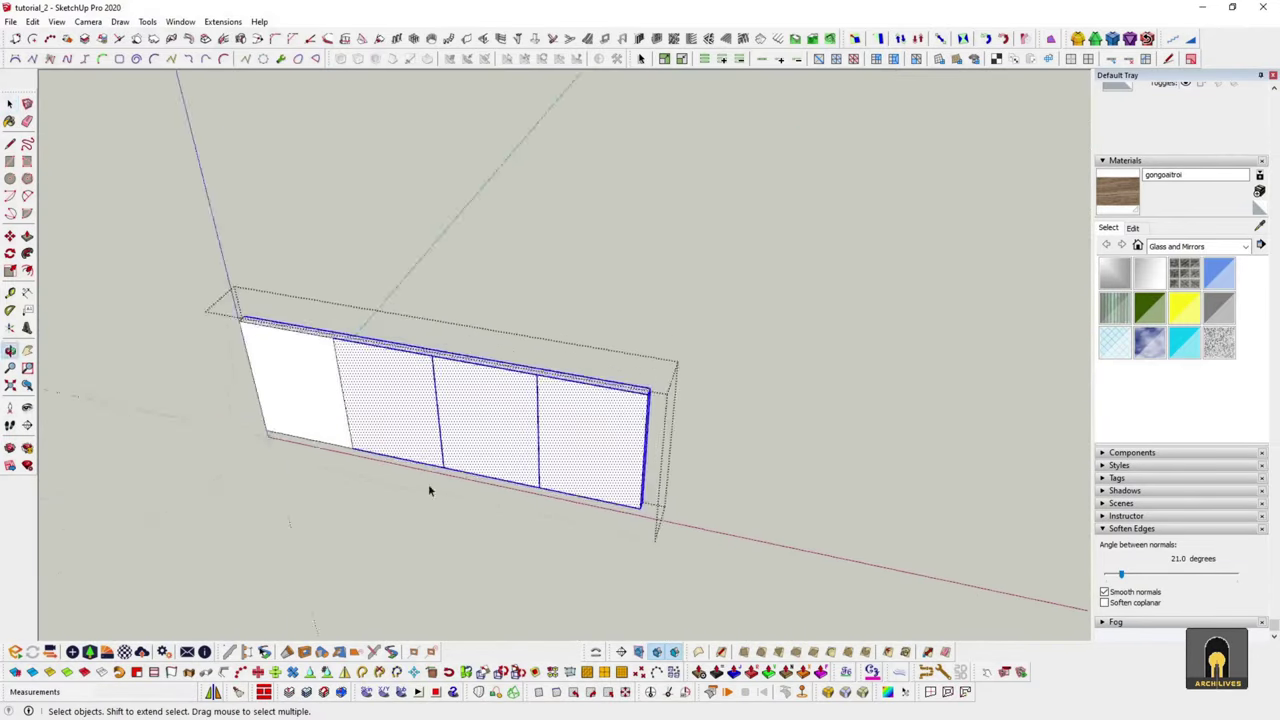
pyautogui.rightClick(168, 354)
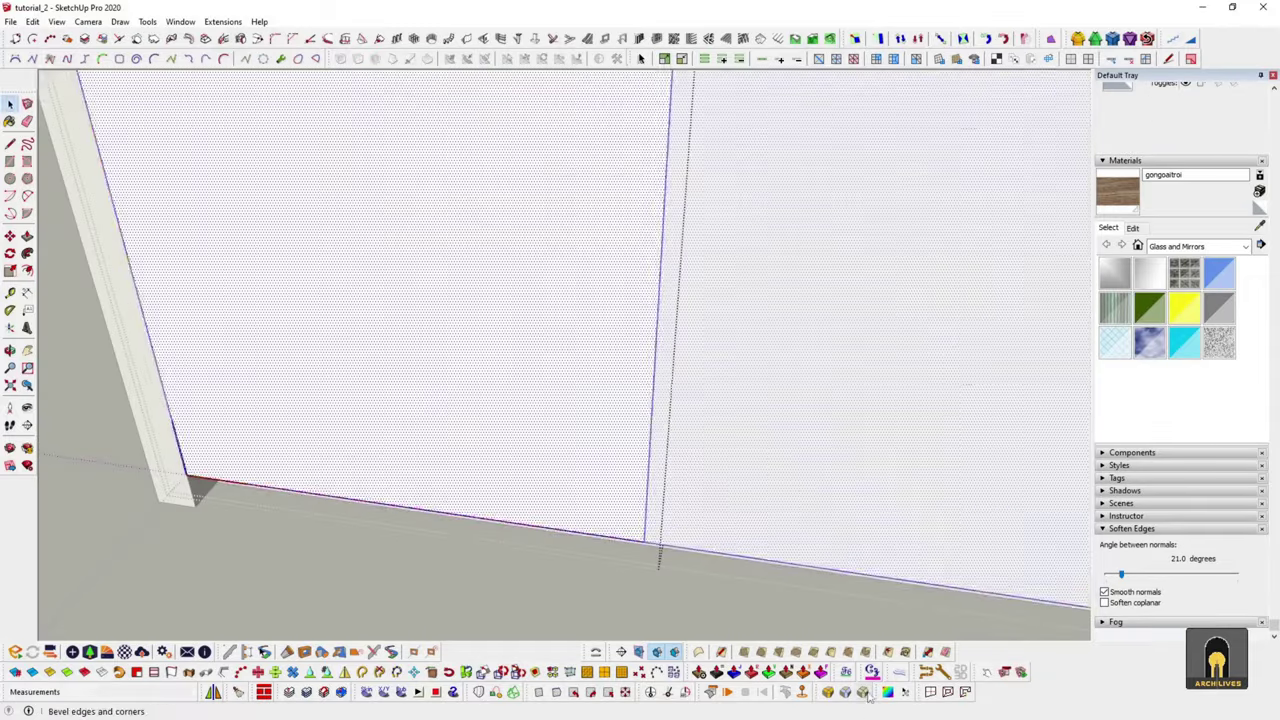
pyautogui.click(866, 693)
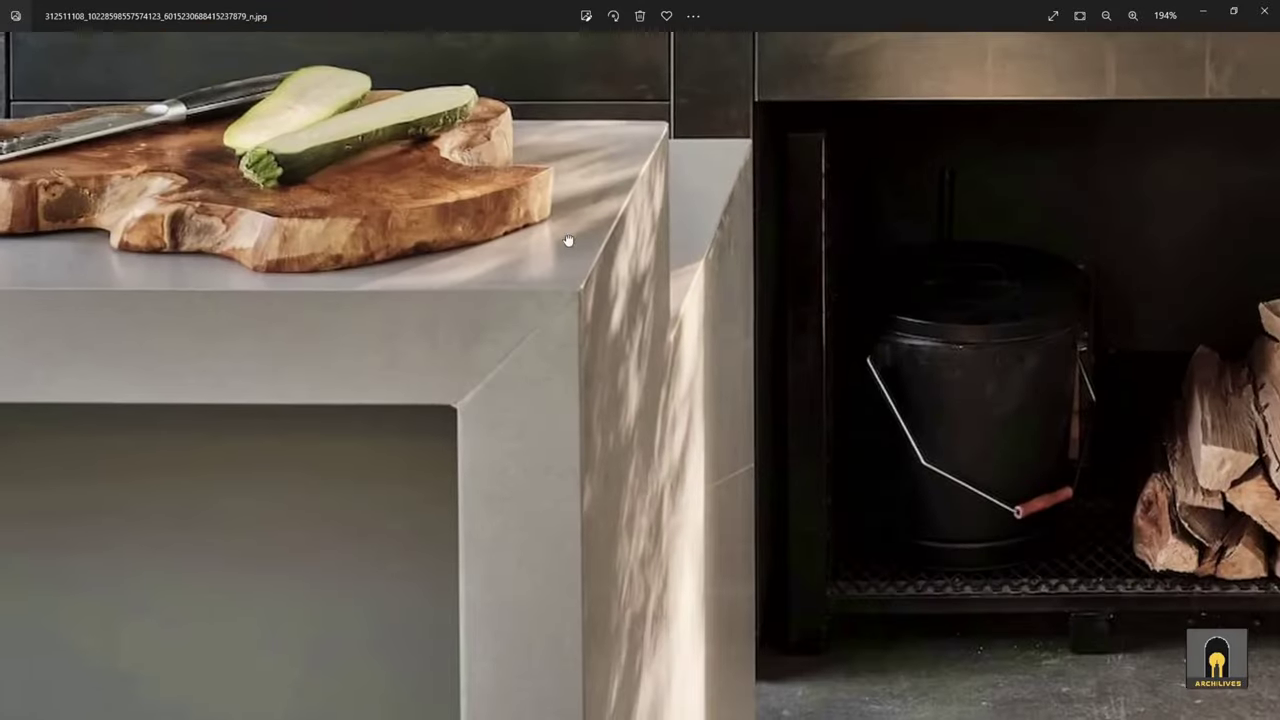
# - Zoom into the reference photo and view the cabinet's left side
pyautogui.scroll(3, 539, 485)
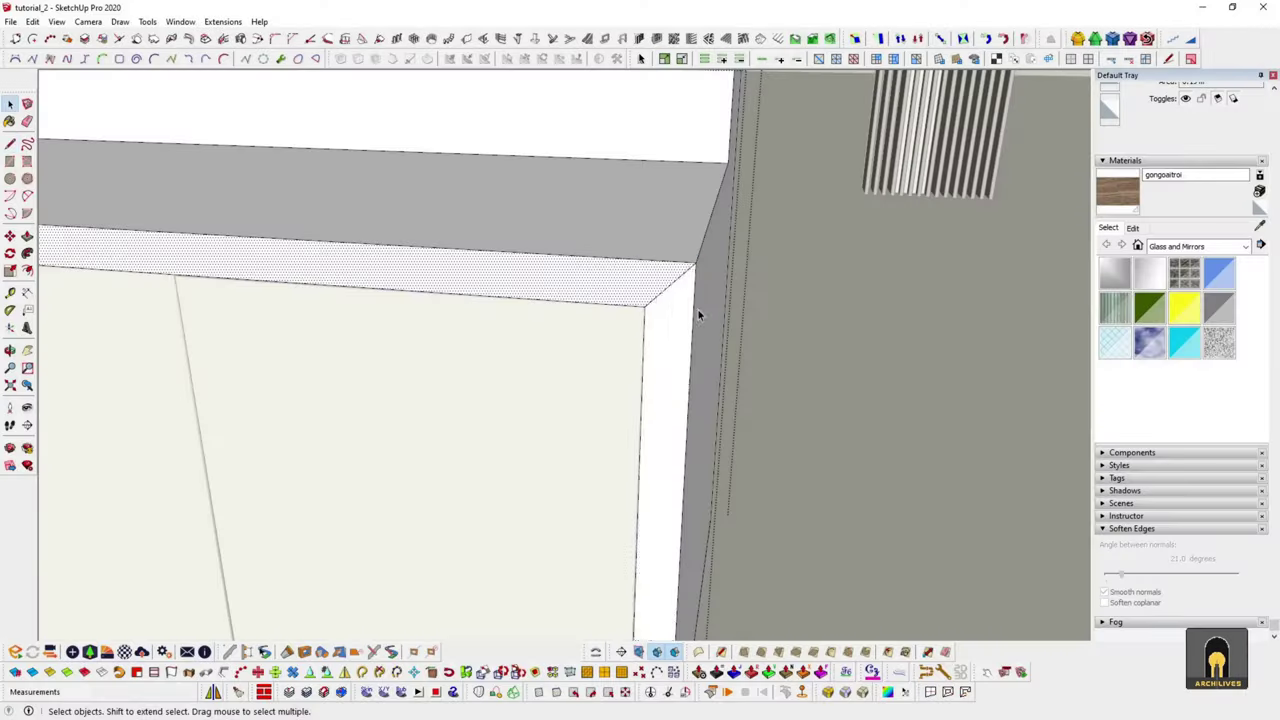
pyautogui.moveTo(698, 315); pyautogui.dragTo(541, 350, button='middle')
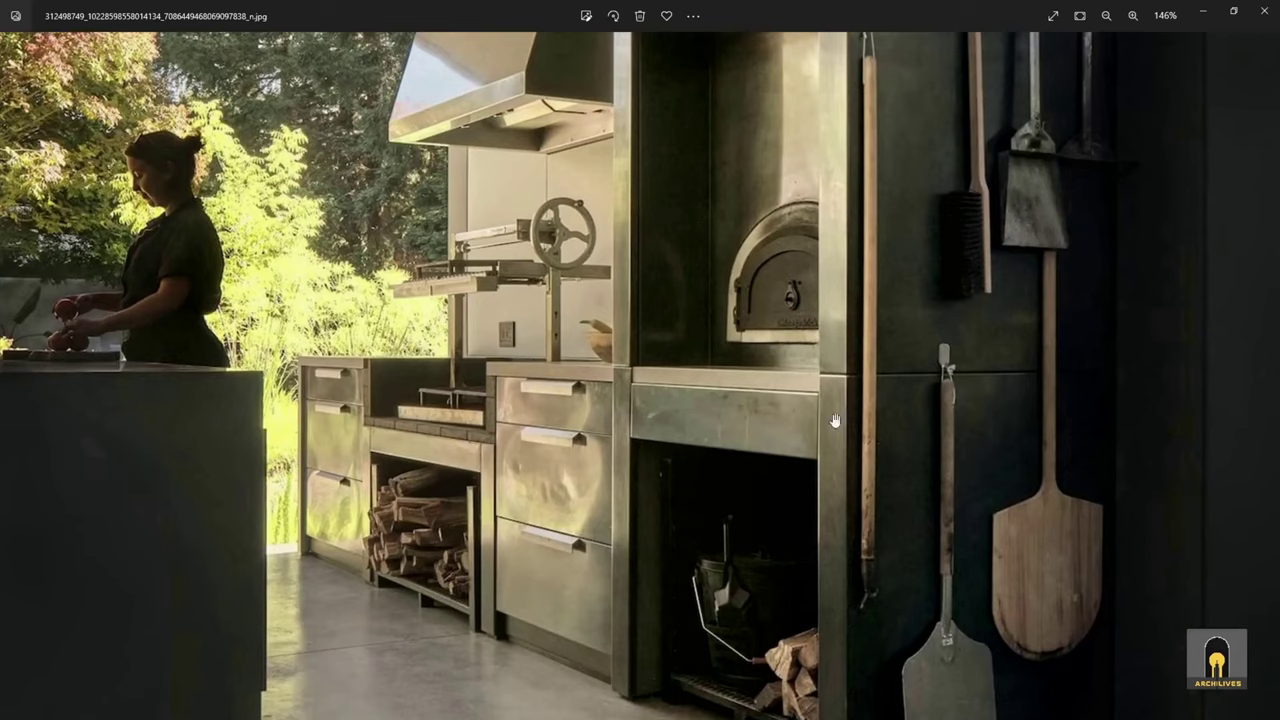
# - Push the central section of the counter top down 150 mm
pyautogui.scroll(2, 492, 378)
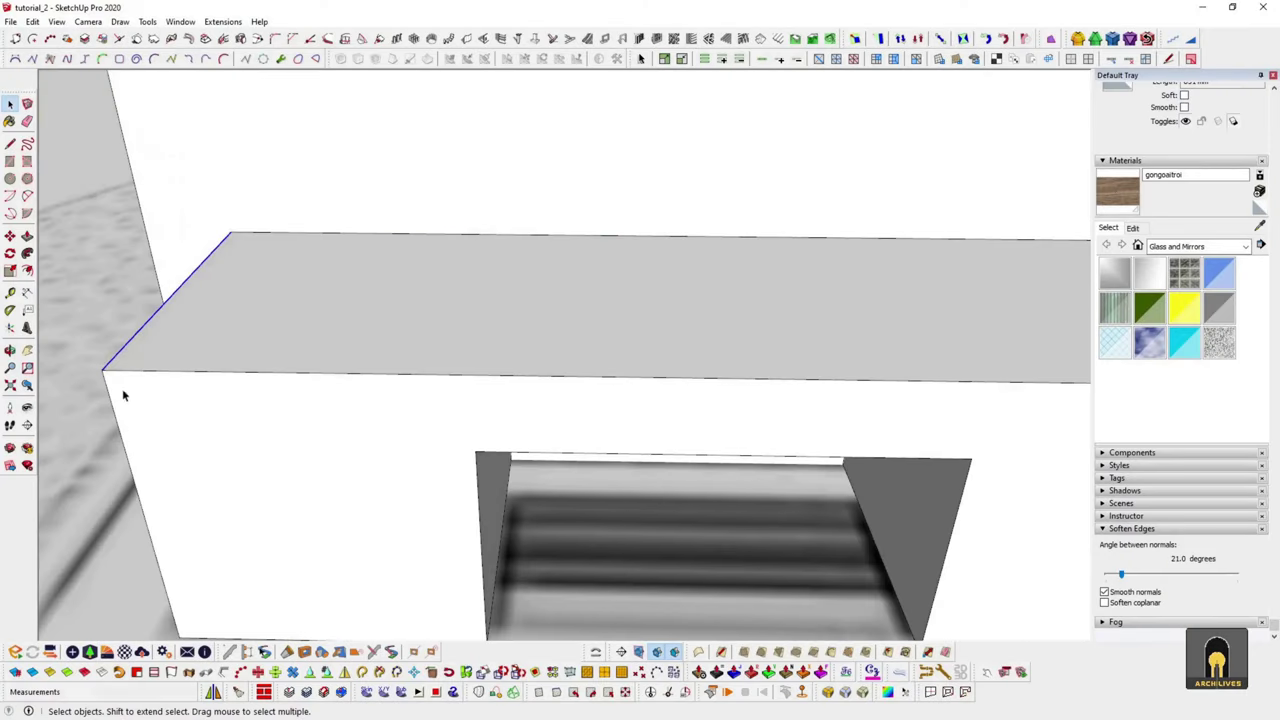
pyautogui.moveTo(727, 377); pyautogui.dragTo(517, 358, button='middle')
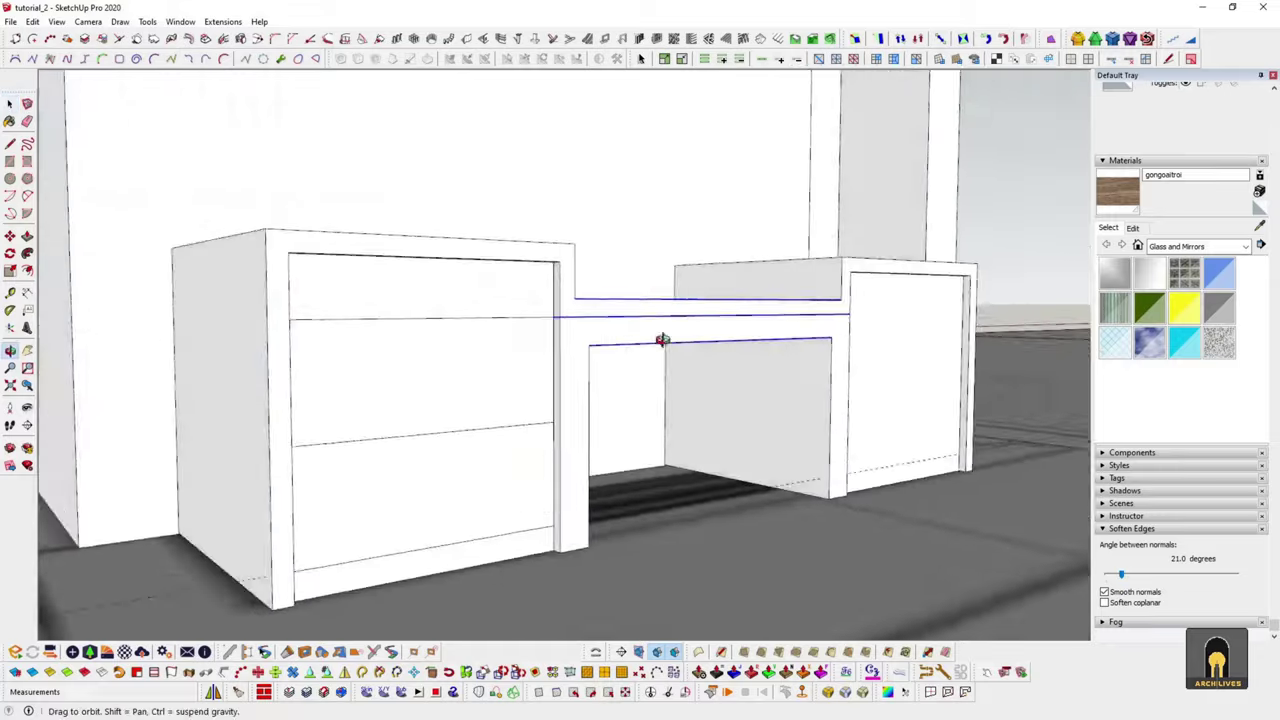
pyautogui.moveTo(662, 340)
pyautogui.mouseDown(button='middle')
pyautogui.moveTo(493, 321)
pyautogui.moveTo(958, 328)
pyautogui.mouseUp(button='middle')
pyautogui.press('m')
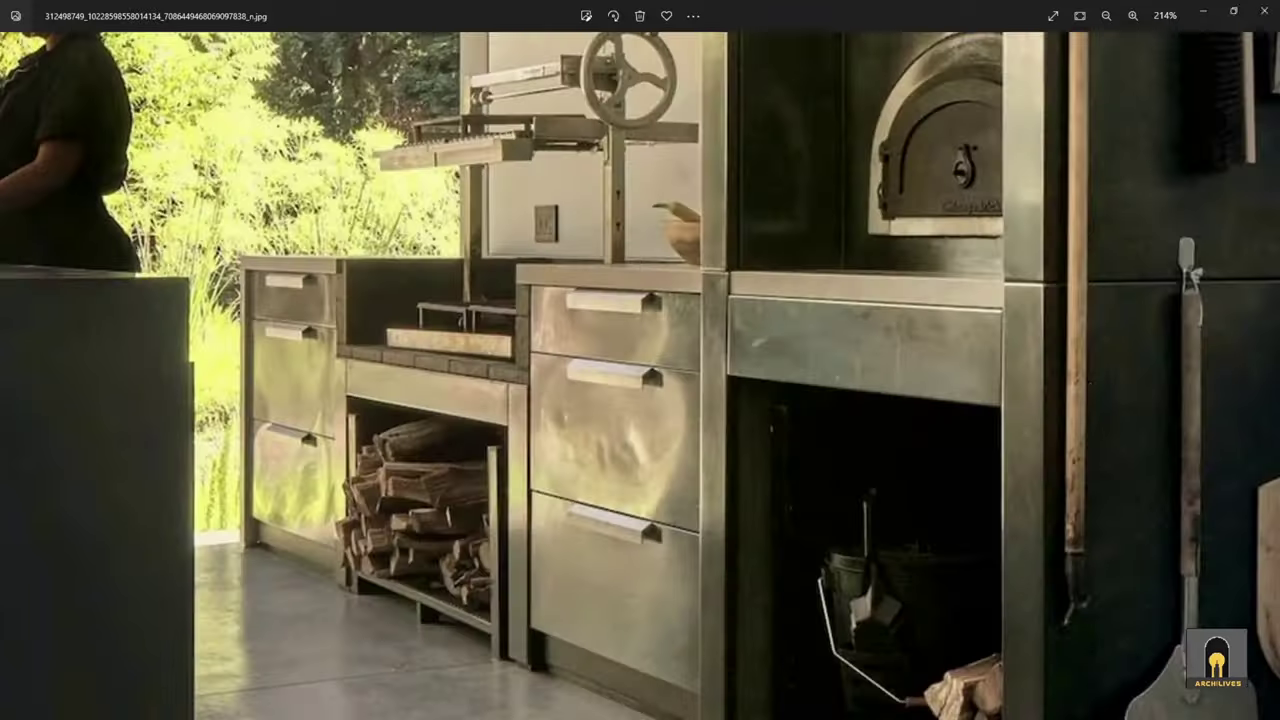
pyautogui.press('space')
pyautogui.scroll(5, 357, 353)
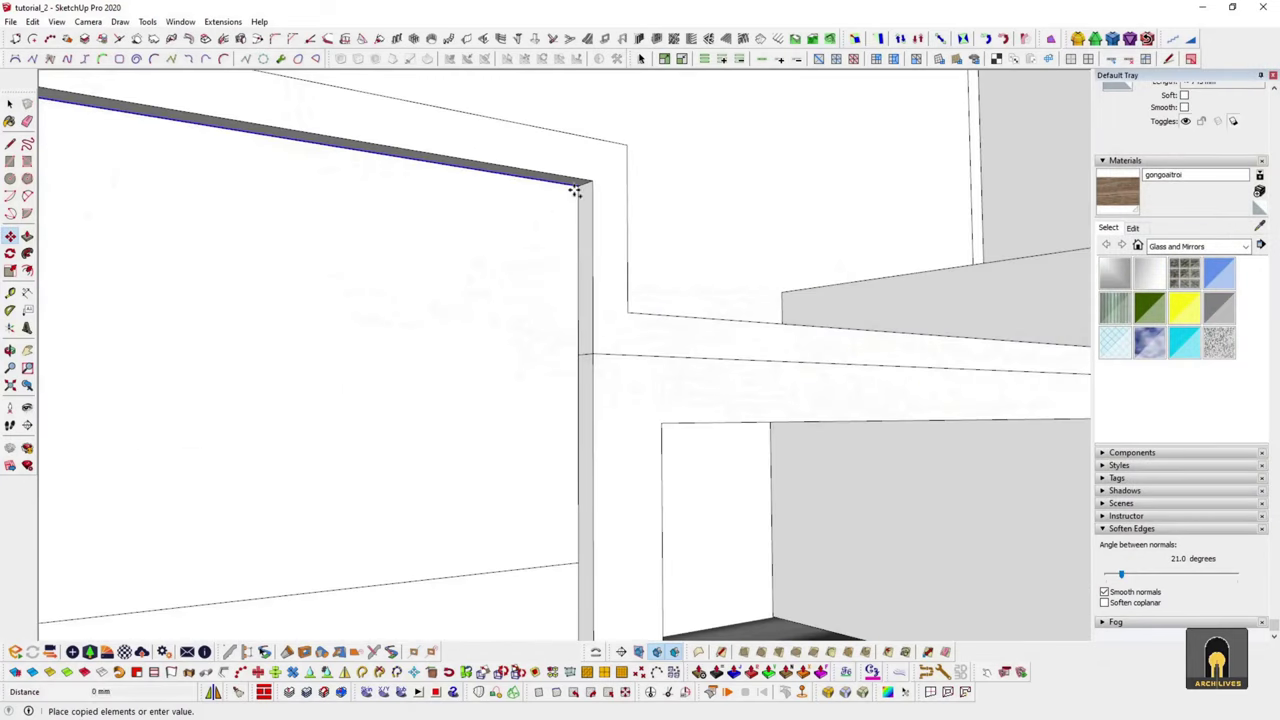
# - Place the copied drawer panel and finish copying the left cabinet's drawer fronts
pyautogui.click(576, 357)
pyautogui.scroll(-3, 374, 466)
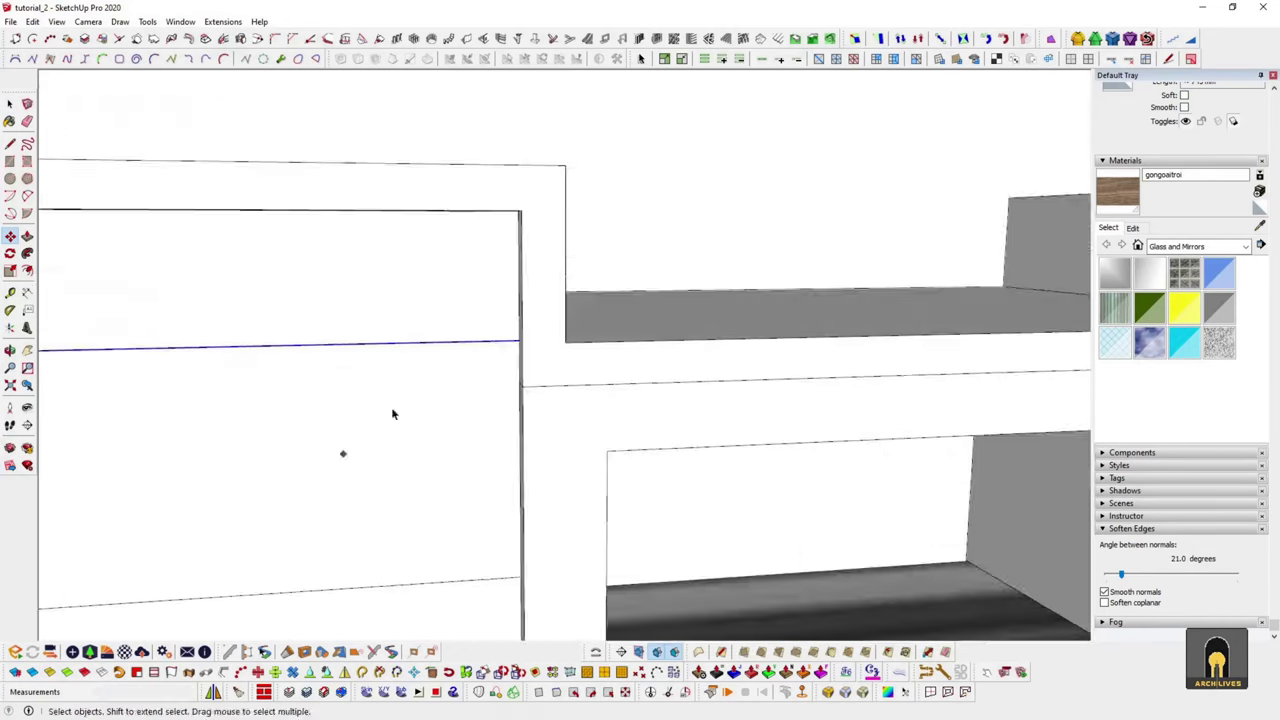
pyautogui.press('space')
pyautogui.scroll(-3, 451, 486)
pyautogui.scroll(6, 400, 440)
pyautogui.click(370, 418)
pyautogui.scroll(-3, 370, 418)
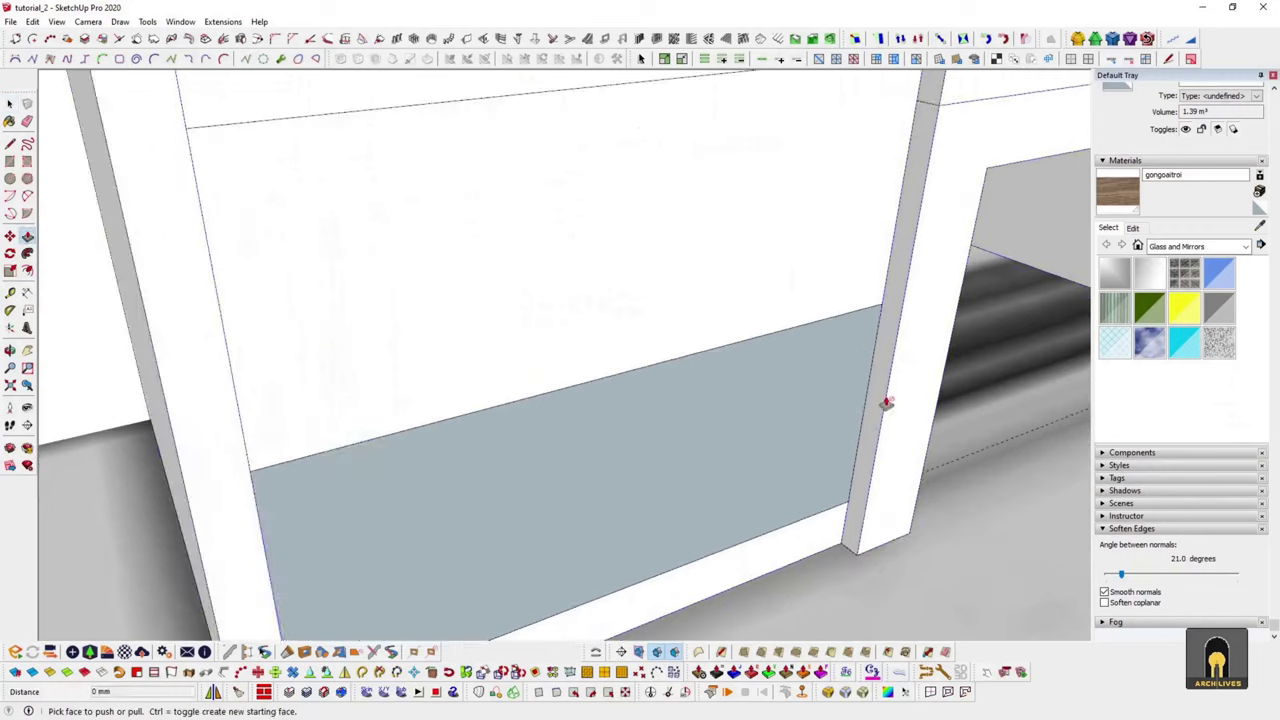
pyautogui.press('space')
pyautogui.click(784, 432)
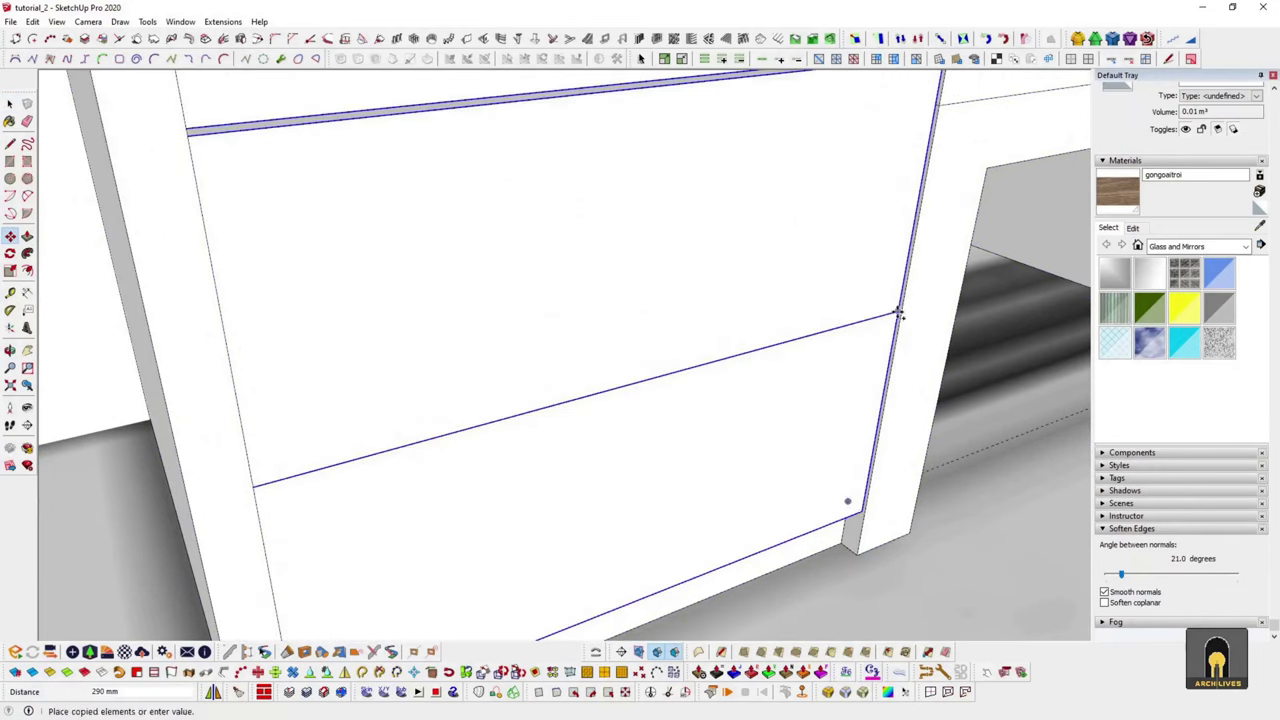
pyautogui.press('space')
# - Select the upper drawer-front face and view the whole cabinet unit
pyautogui.moveTo(609, 394); pyautogui.dragTo(770, 285, button='middle')
pyautogui.click(711, 237)
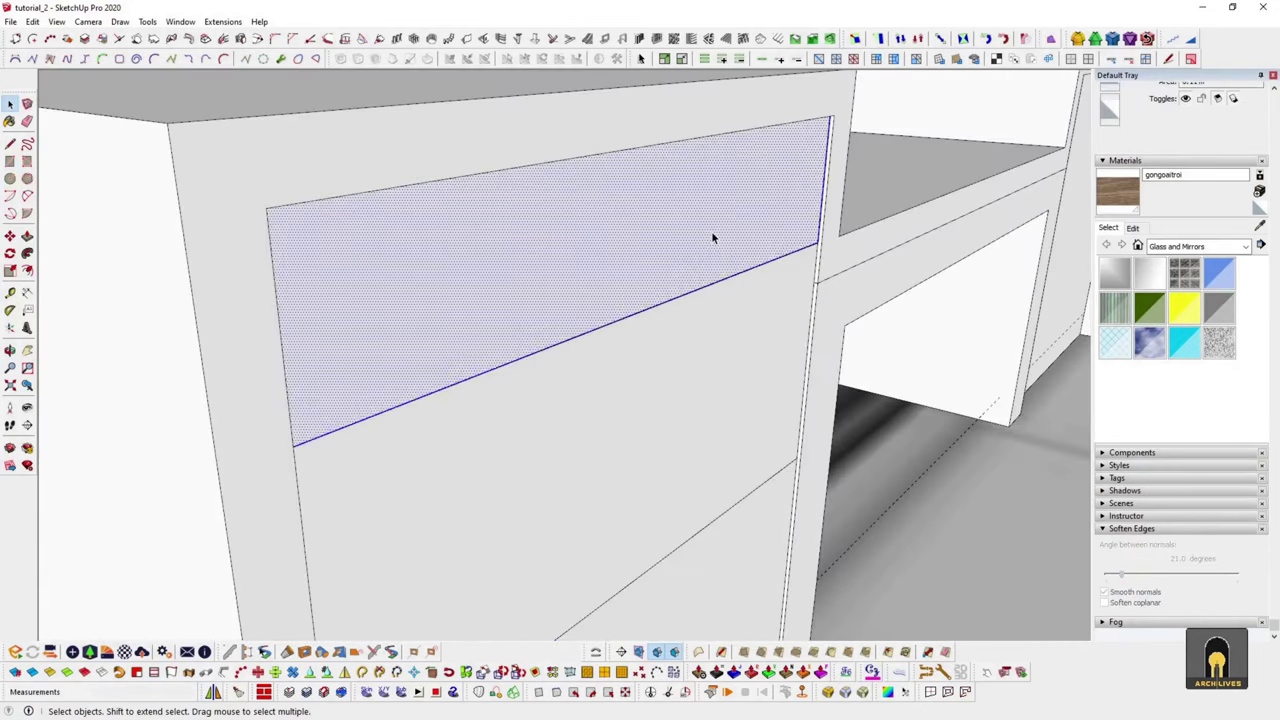
pyautogui.scroll(-5, 711, 231)
pyautogui.scroll(-3, 554, 354)
pyautogui.moveTo(349, 400); pyautogui.dragTo(356, 711, button='middle')
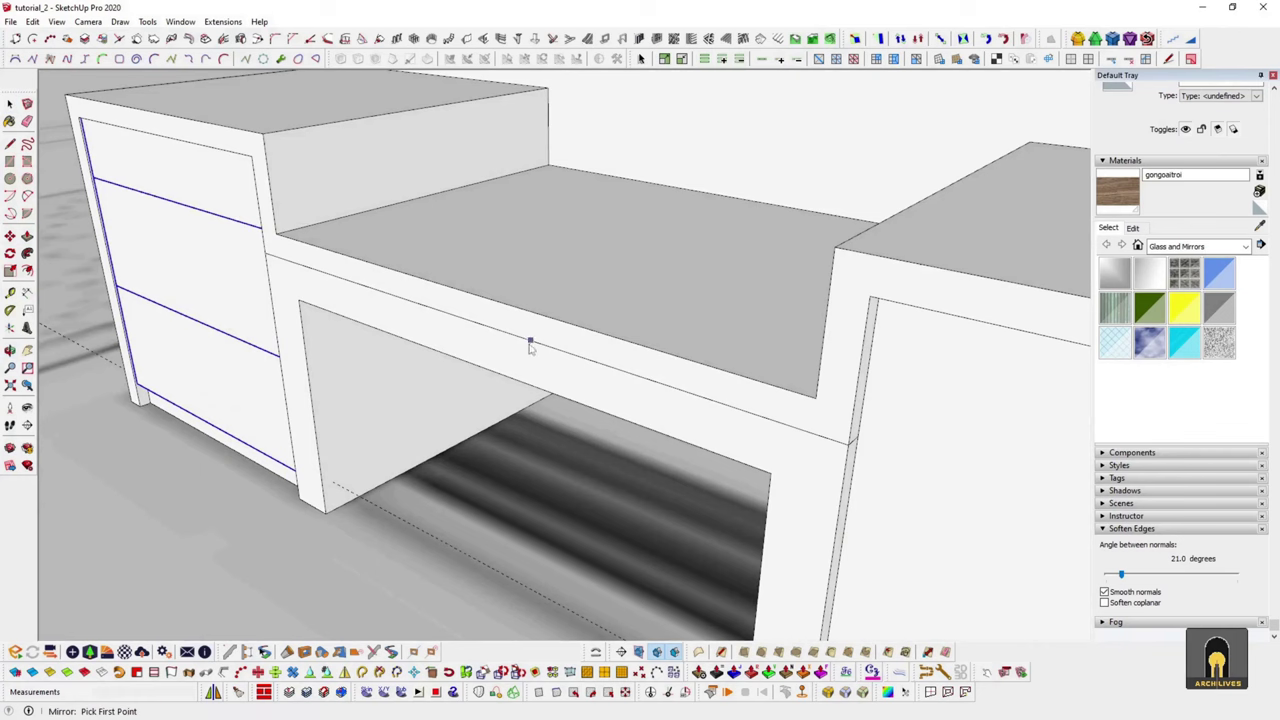
pyautogui.press('space')
pyautogui.scroll(-3, 489, 303)
pyautogui.moveTo(594, 343); pyautogui.dragTo(754, 320, button='middle')
pyautogui.scroll(3, 409, 351)
# - Convert the selected drawer-front group into a component with Make Component
pyautogui.press('g')
pyautogui.click(841, 562)
pyautogui.scroll(3, 396, 407)
pyautogui.press('m')
pyautogui.scroll(-2, 485, 232)
pyautogui.rightClick(464, 218)
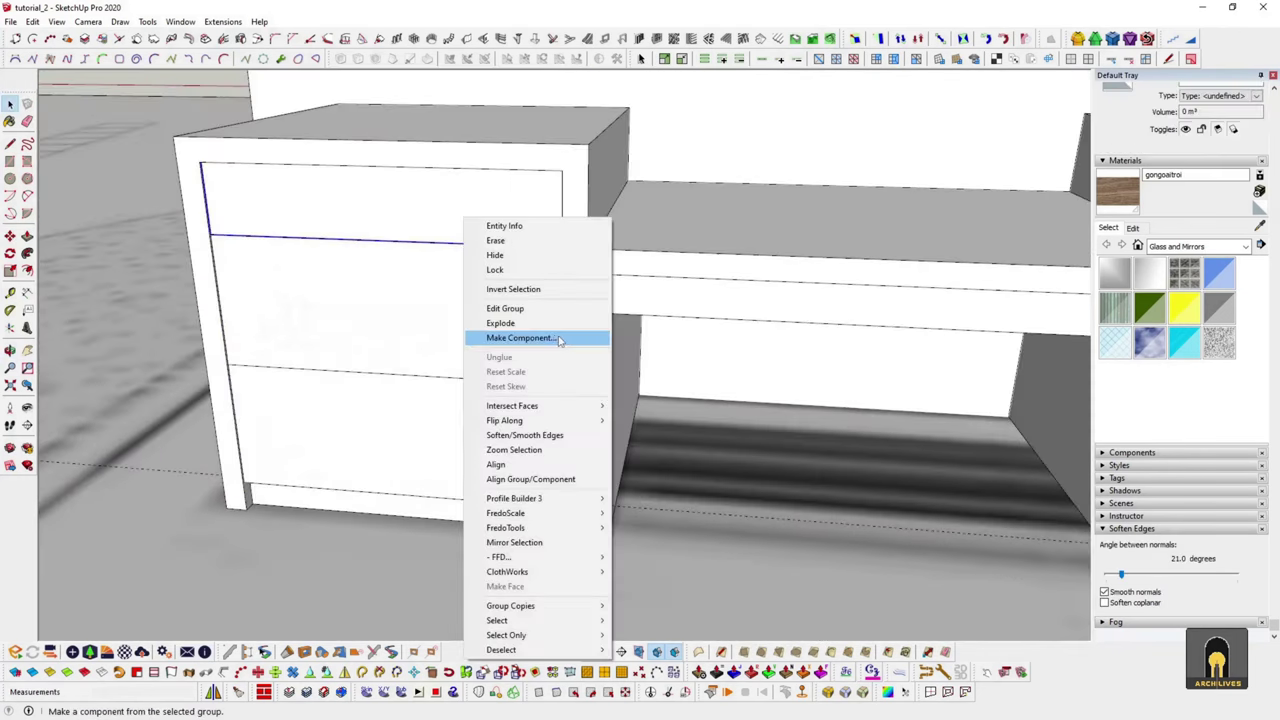
pyautogui.click(503, 394)
pyautogui.moveTo(503, 394); pyautogui.dragTo(572, 626, button='middle')
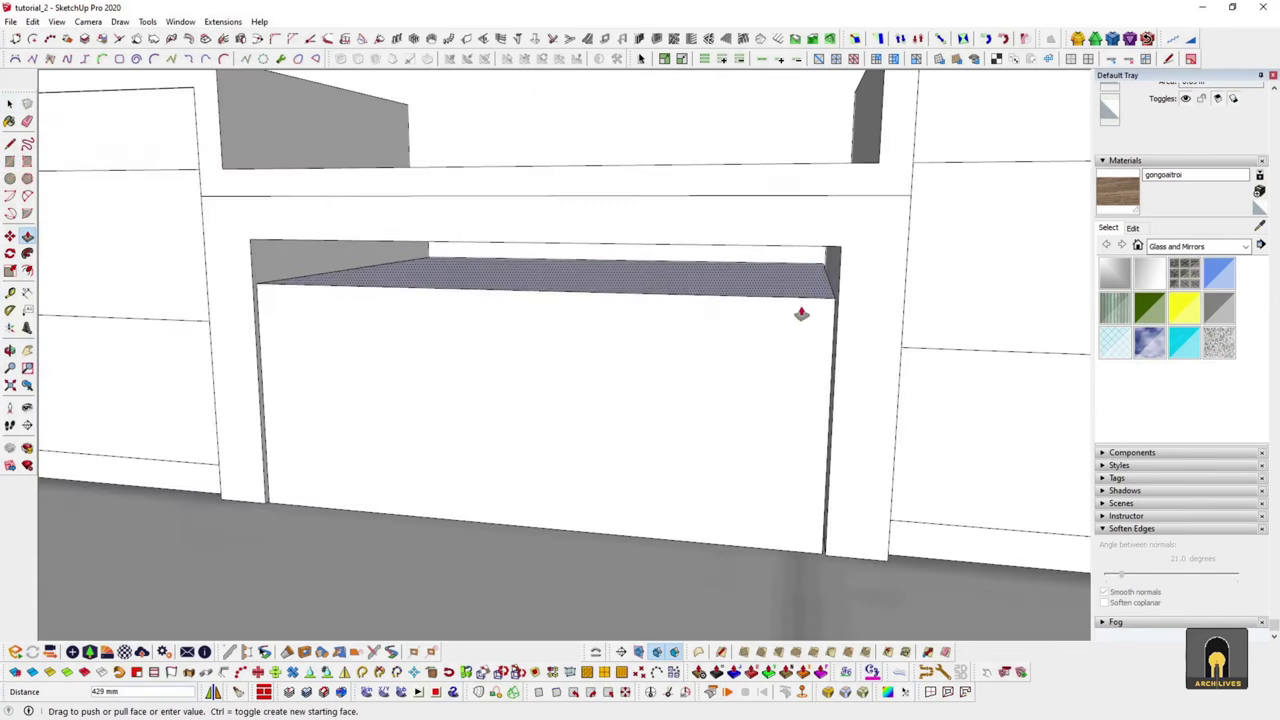
# - Push the face of the box in the counter opening to 429 mm
pyautogui.click(691, 379)
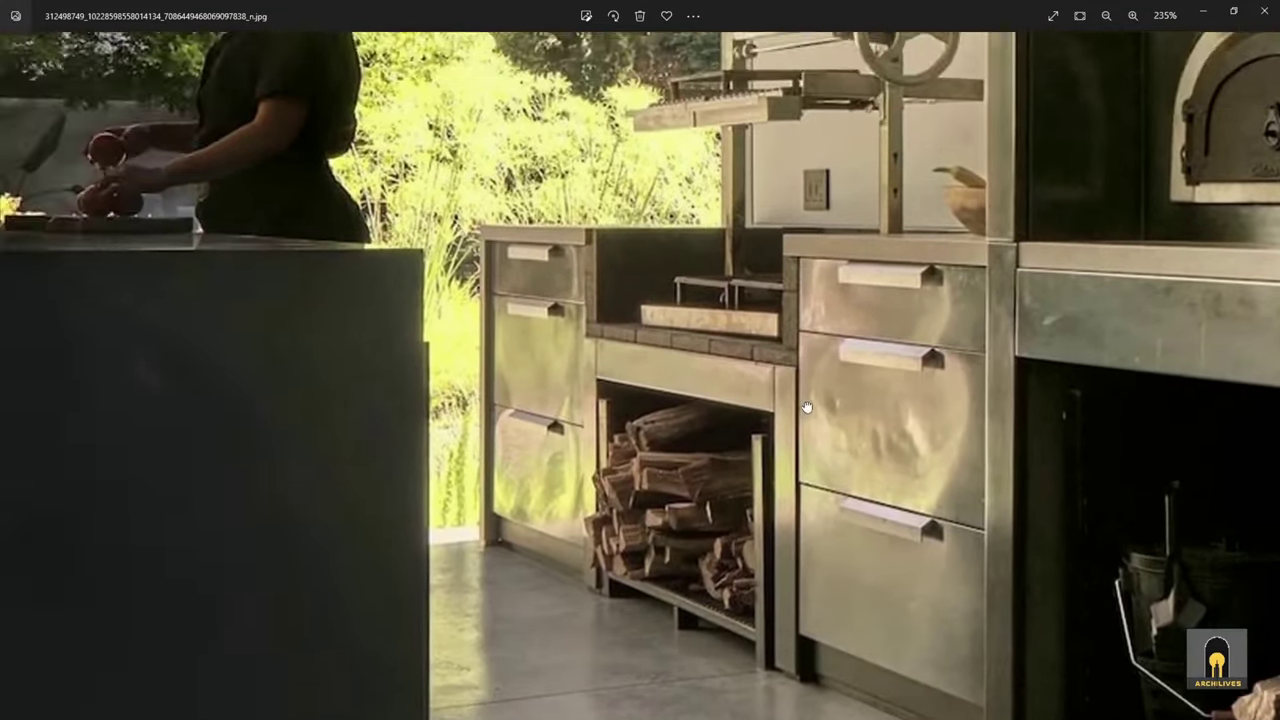
pyautogui.scroll(5, 415, 363)
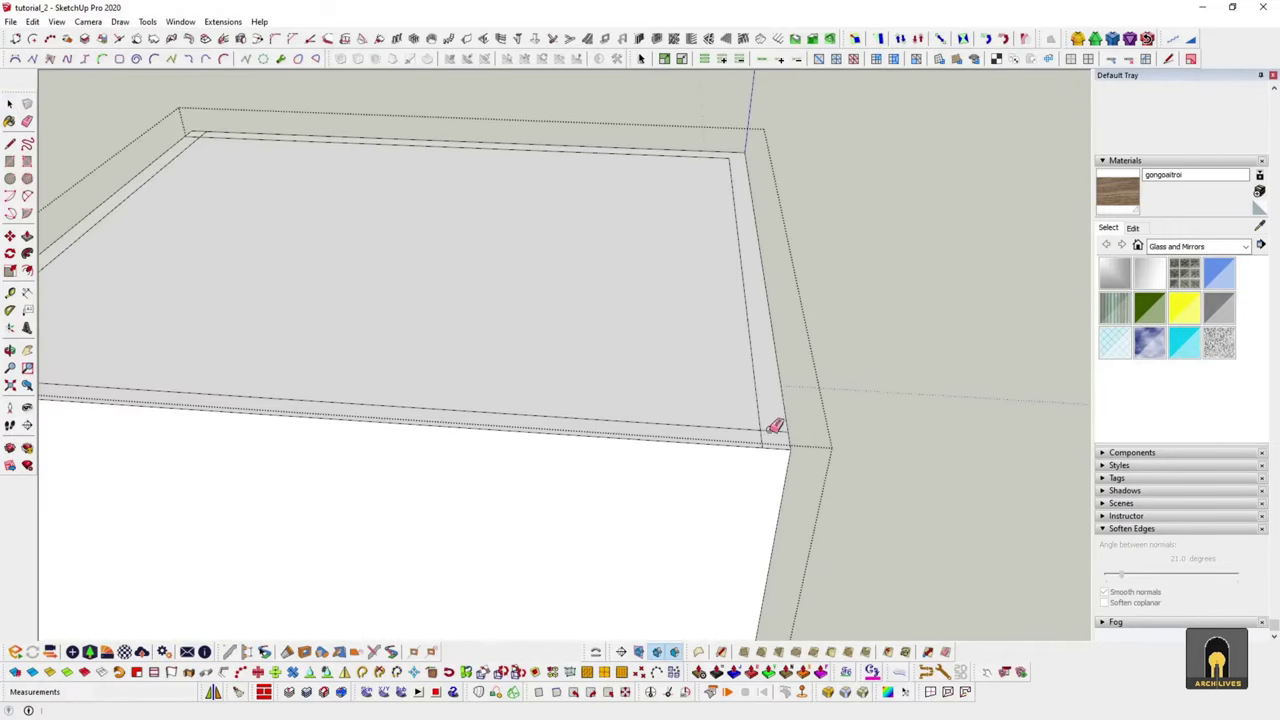
# - Inspect the box top and start a line at its top-right corner
pyautogui.scroll(3, 357, 177)
pyautogui.scroll(-5, 520, 245)
pyautogui.press('space')
pyautogui.moveTo(520, 245); pyautogui.dragTo(737, 334, button='middle')
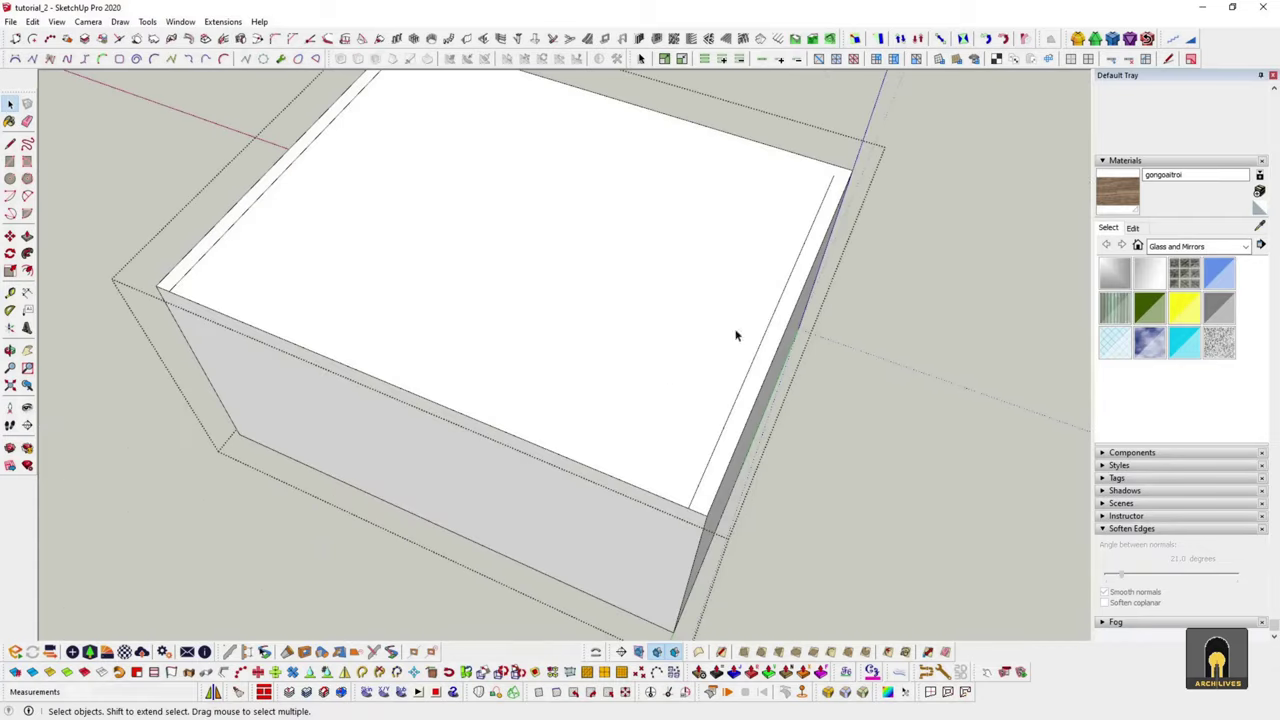
pyautogui.click(784, 370)
pyautogui.press('l')
pyautogui.scroll(2, 800, 262)
pyautogui.click(789, 270)
pyautogui.press('space')
pyautogui.scroll(-3, 771, 243)
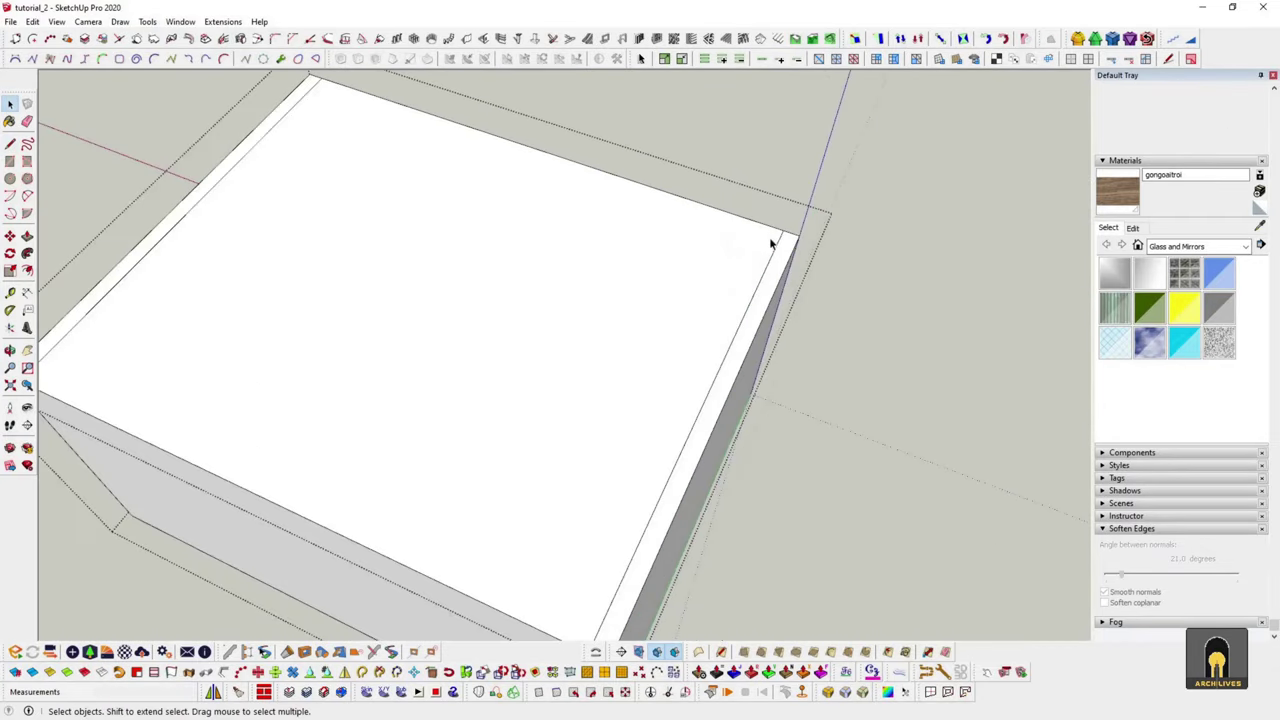
pyautogui.moveTo(771, 243); pyautogui.dragTo(560, 343, button='middle')
# - Select the recessed front face of the counter opening for Push/Pull
pyautogui.scroll(2, 106, 209)
pyautogui.scroll(-1, 588, 324)
pyautogui.scroll(1, 588, 324)
pyautogui.scroll(2, 706, 389)
pyautogui.scroll(2, 587, 366)
pyautogui.scroll(2, 484, 294)
pyautogui.scroll(-3, 484, 300)
pyautogui.doubleClick(529, 349)
pyautogui.scroll(5, 383, 306)
pyautogui.scroll(-3, 440, 286)
pyautogui.scroll(3, 443, 286)
pyautogui.press('p')
pyautogui.scroll(-5, 517, 448)
pyautogui.scroll(6, 616, 376)
pyautogui.press('space')
pyautogui.scroll(2, 450, 330)
# - Make the thin upright piece at the opening's edge into a component
pyautogui.moveTo(237, 261); pyautogui.dragTo(557, 410)
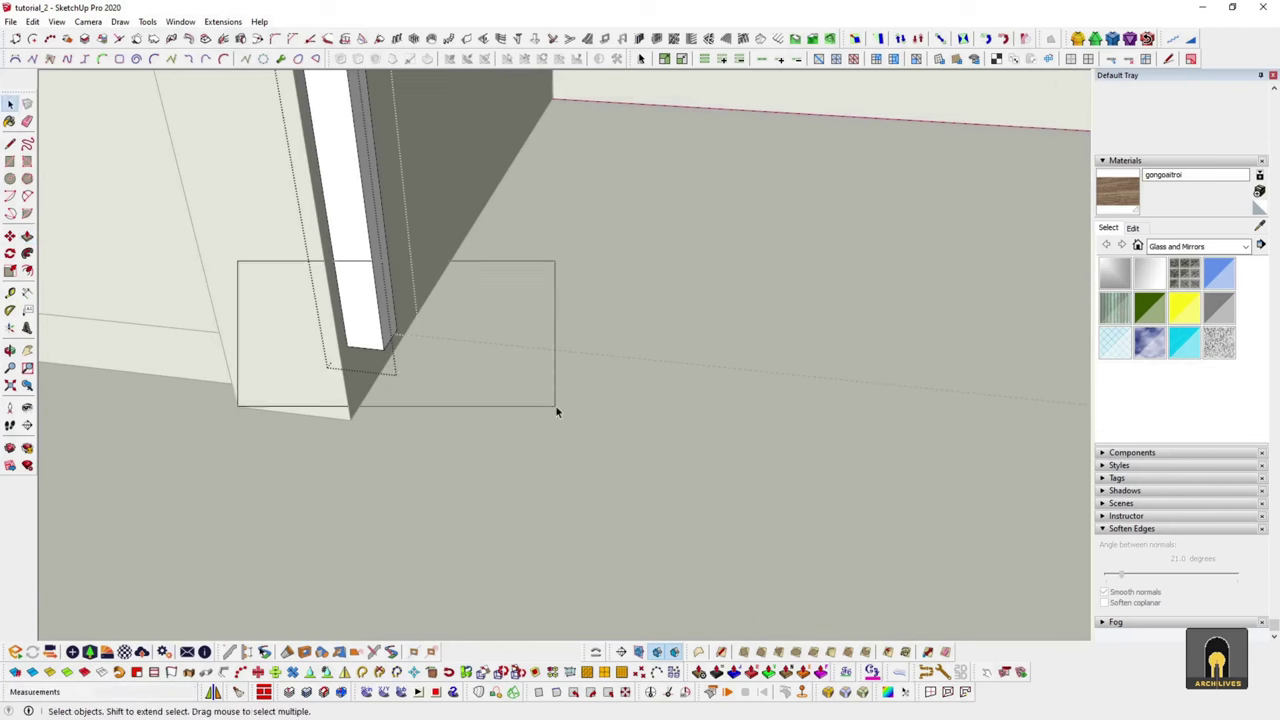
pyautogui.press('space')
pyautogui.scroll(-3, 420, 330)
pyautogui.press('Return')
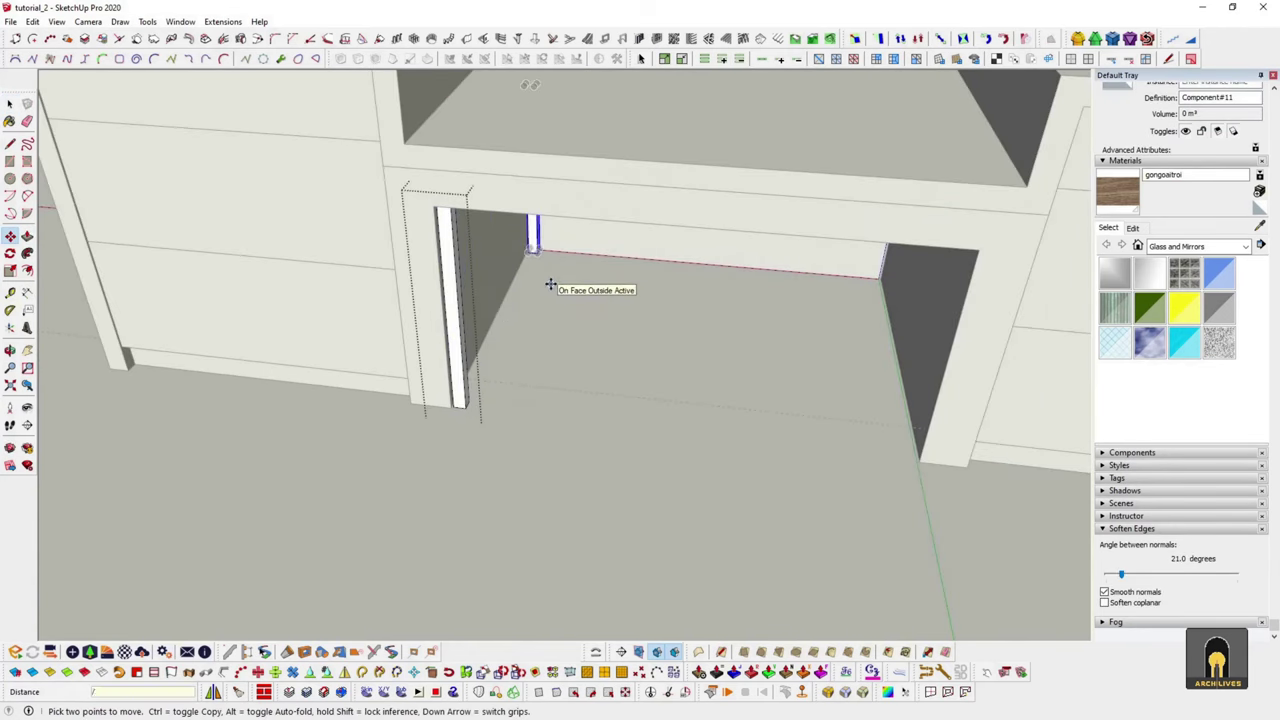
# - Pull the opening's floor face up into a 47 mm ledge under the legs
pyautogui.scroll(3, 540, 240)
pyautogui.scroll(-3, 400, 350)
pyautogui.scroll(2, 420, 420)
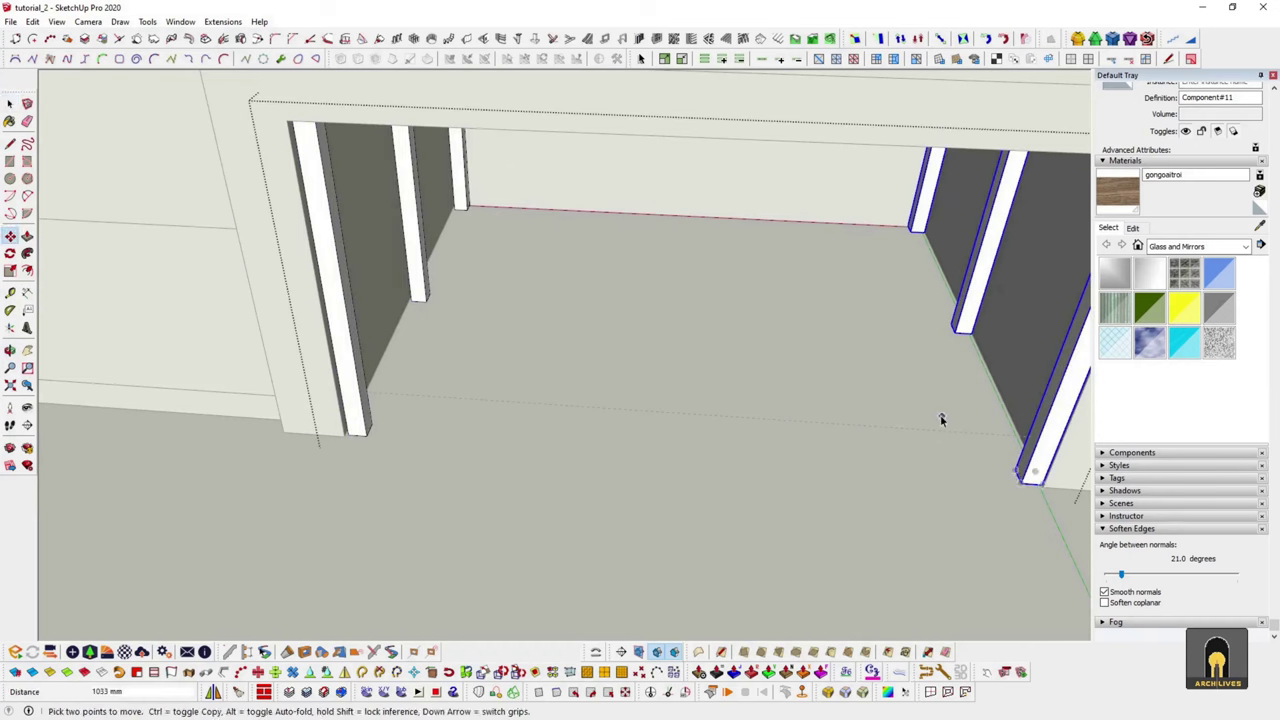
pyautogui.scroll(2, 877, 330)
pyautogui.press('r')
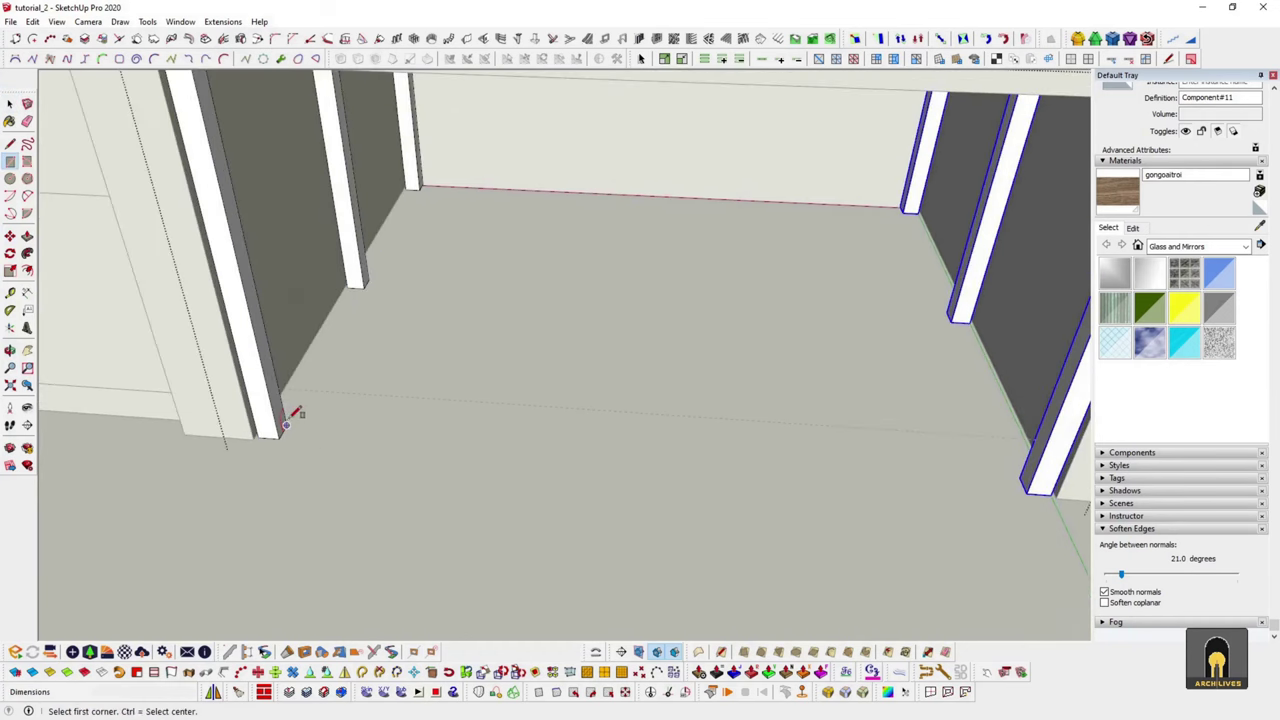
pyautogui.press('p')
pyautogui.click(922, 484)
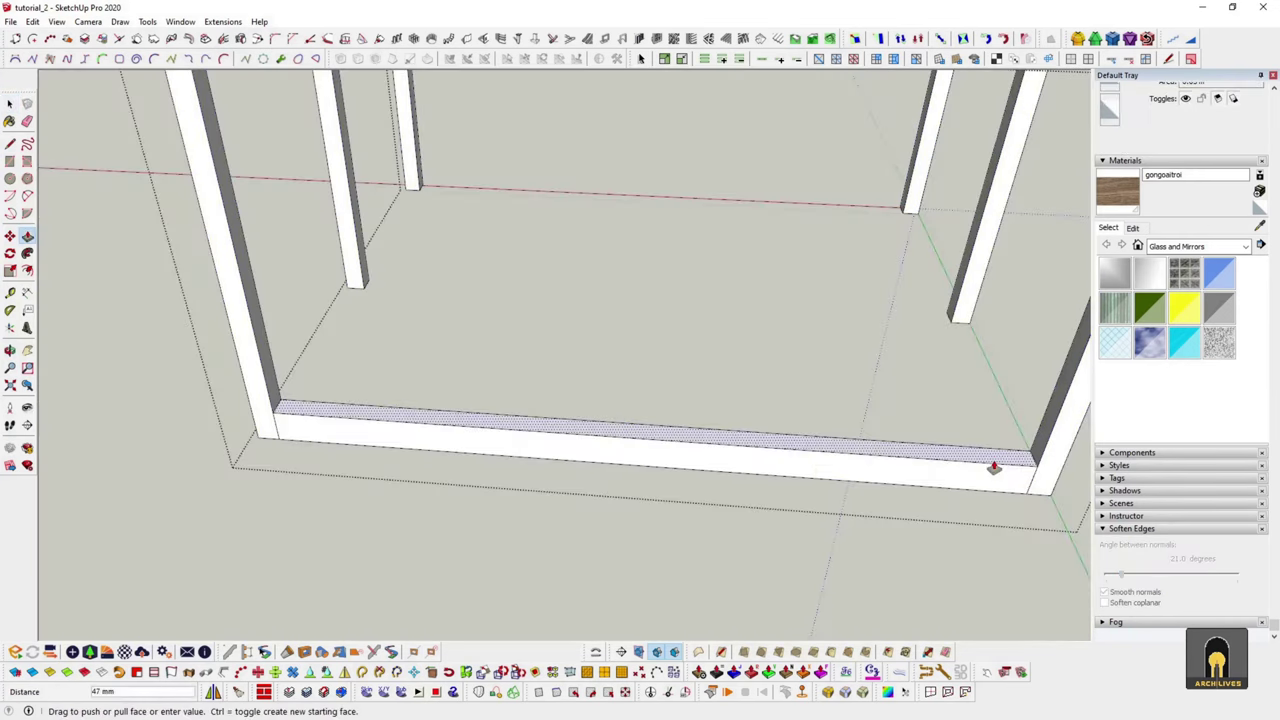
pyautogui.moveTo(398, 434)
pyautogui.mouseDown(button='middle')
pyautogui.moveTo(757, 193)
pyautogui.moveTo(613, 284)
pyautogui.mouseUp(button='middle')
pyautogui.press('m')
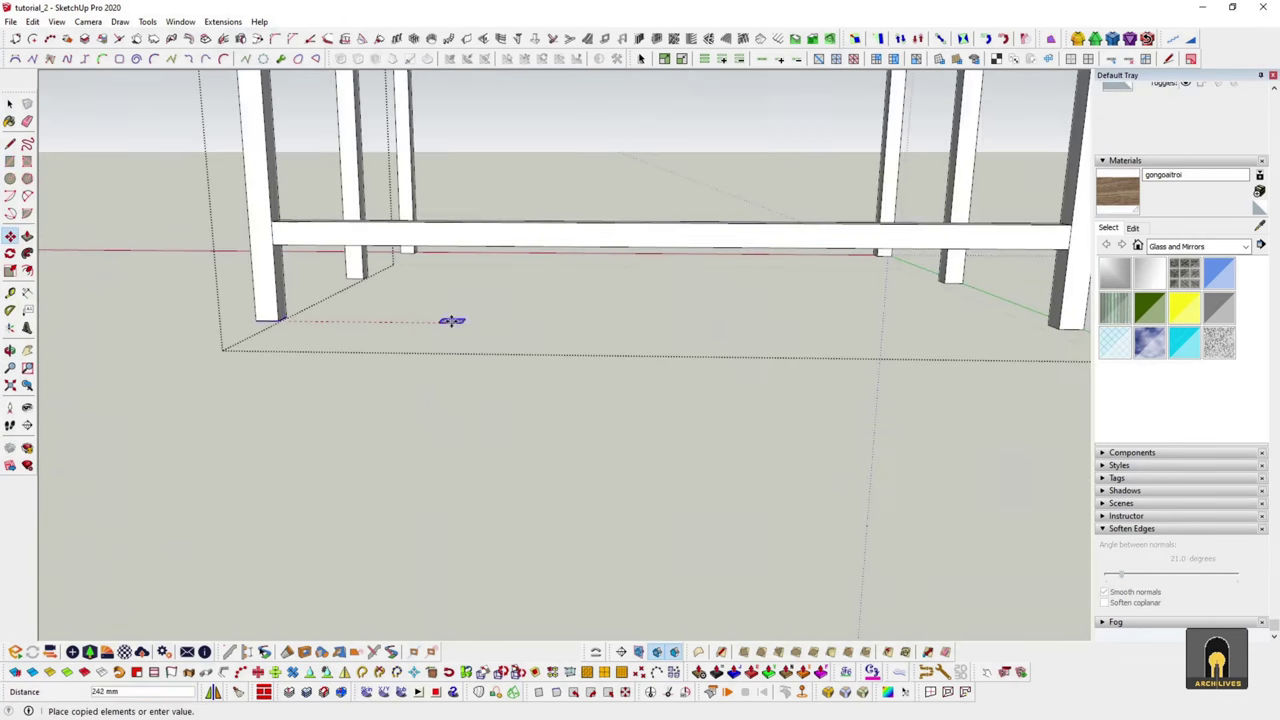
pyautogui.moveTo(707, 224)
pyautogui.mouseDown(button='middle')
pyautogui.moveTo(679, 328)
pyautogui.moveTo(564, 384)
pyautogui.mouseUp(button='middle')
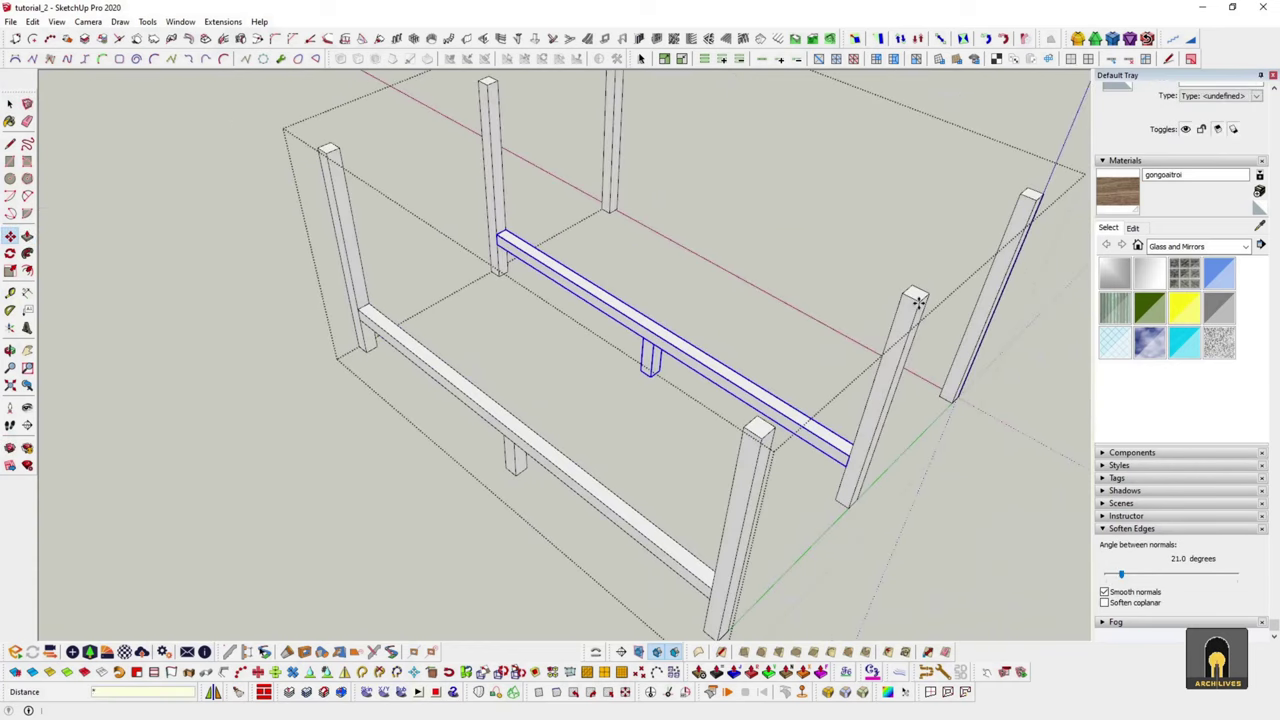
pyautogui.press('p')
pyautogui.scroll(2, 487, 232)
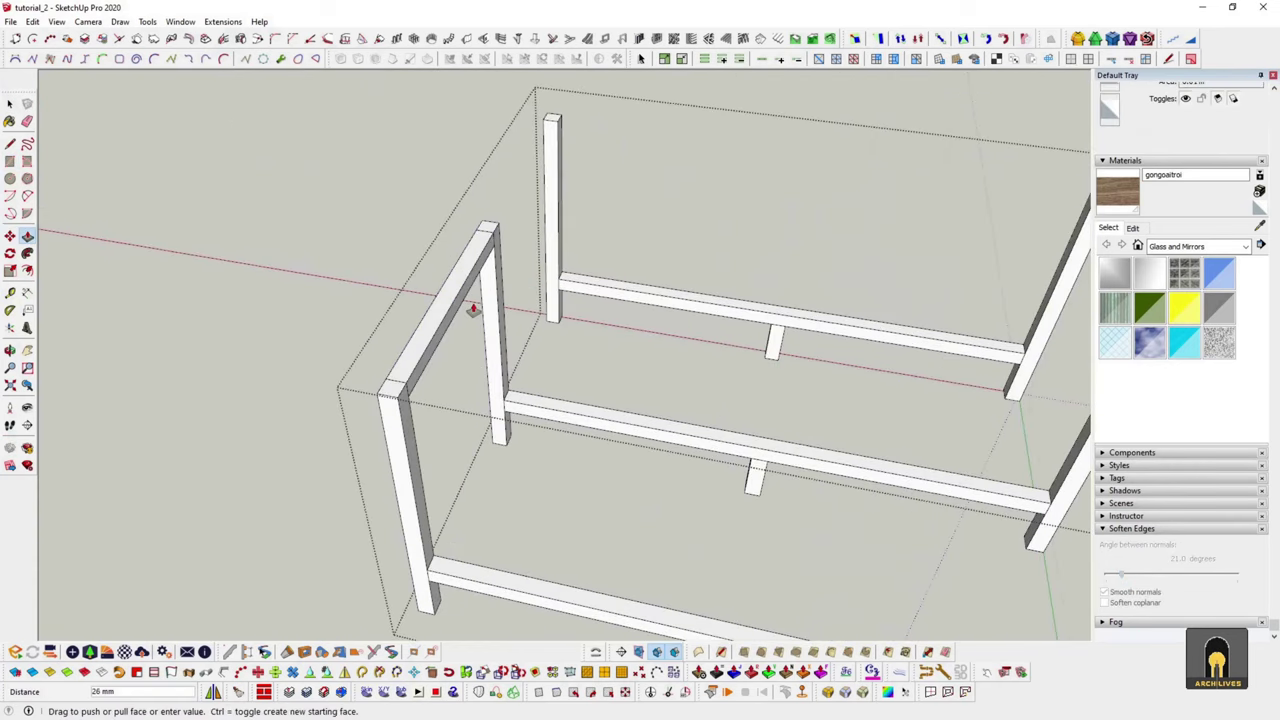
# - Copy the rail beside the original, then mirror the selected side rails
pyautogui.doubleClick(452, 313)
pyautogui.moveTo(452, 313); pyautogui.dragTo(418, 295, button='middle')
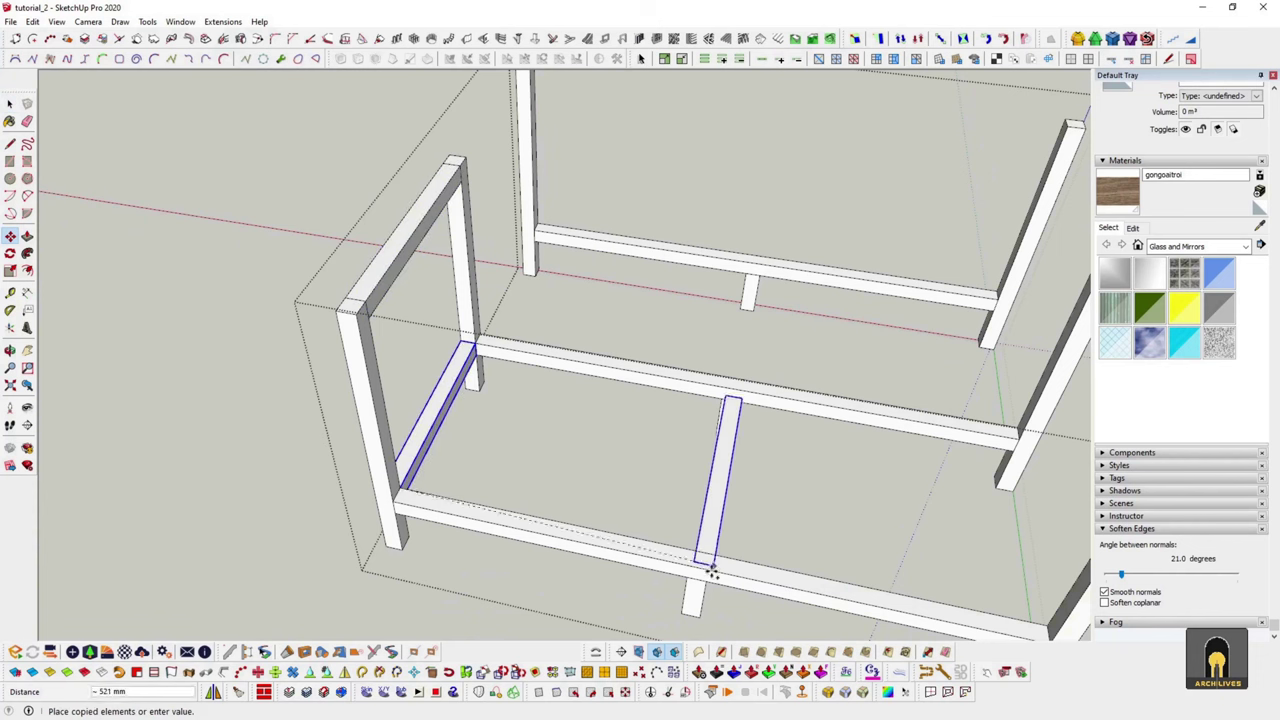
pyautogui.moveTo(703, 605); pyautogui.dragTo(675, 520, button='middle')
pyautogui.keyDown('shift'); pyautogui.click(372, 382); pyautogui.keyUp('shift')
pyautogui.moveTo(372, 382); pyautogui.dragTo(652, 426, button='middle')
pyautogui.scroll(5, 349, 311)
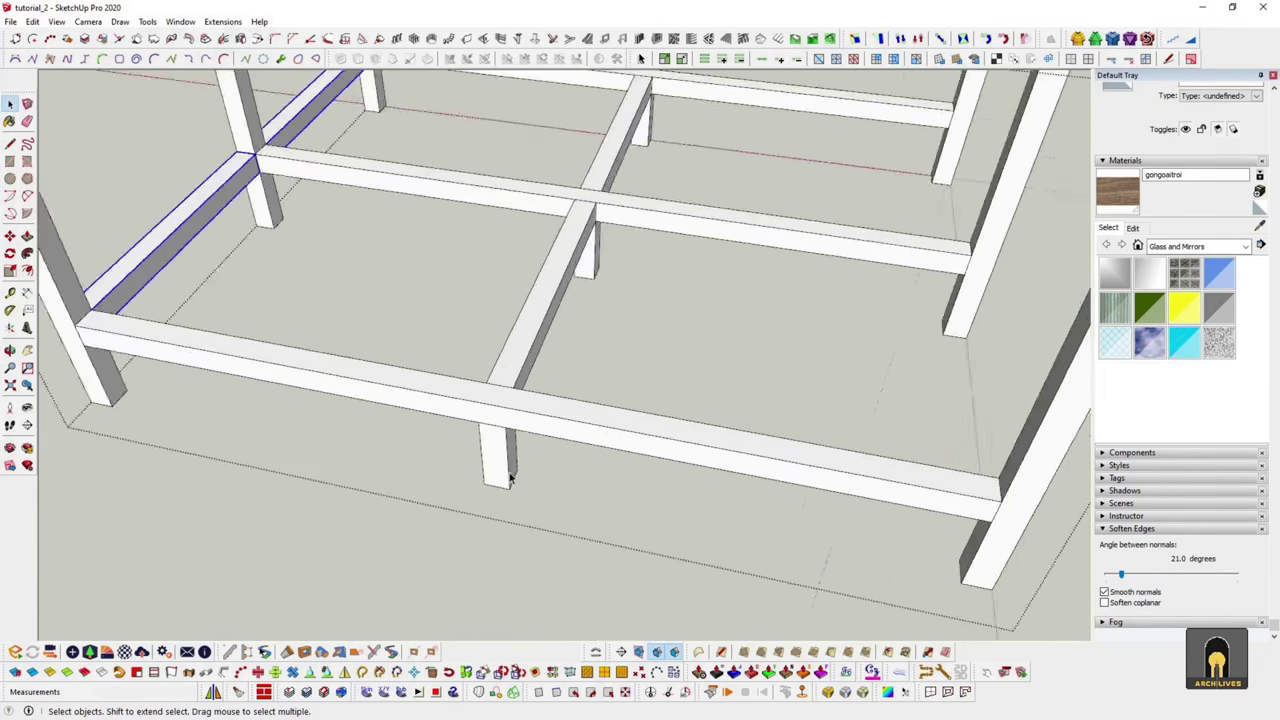
pyautogui.moveTo(349, 311); pyautogui.dragTo(474, 329, button='middle')
pyautogui.scroll(-6, 474, 329)
pyautogui.moveTo(626, 449)
pyautogui.mouseDown(button='middle')
pyautogui.moveTo(543, 462)
pyautogui.moveTo(571, 443)
pyautogui.moveTo(500, 423)
pyautogui.mouseUp(button='middle')
pyautogui.click(345, 672)
pyautogui.scroll(4, 550, 518)
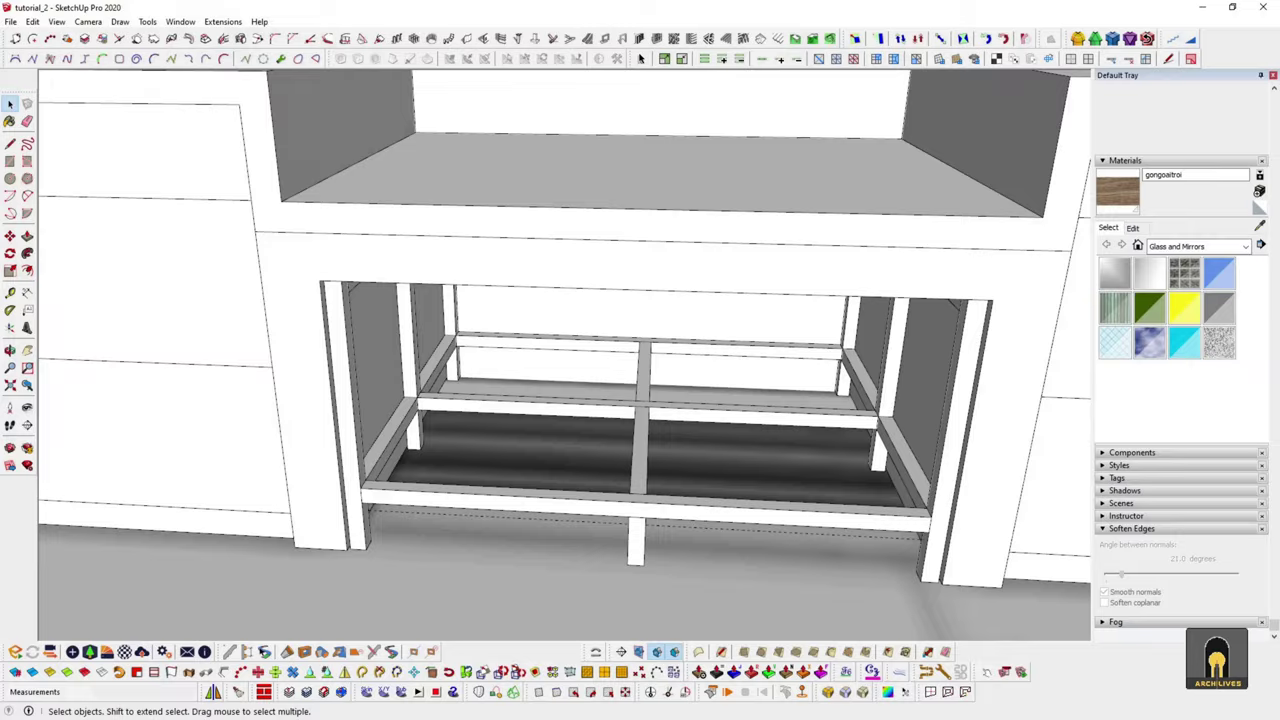
# - Look along the frame beam and out over the whole frame and platform
pyautogui.scroll(3, 526, 460)
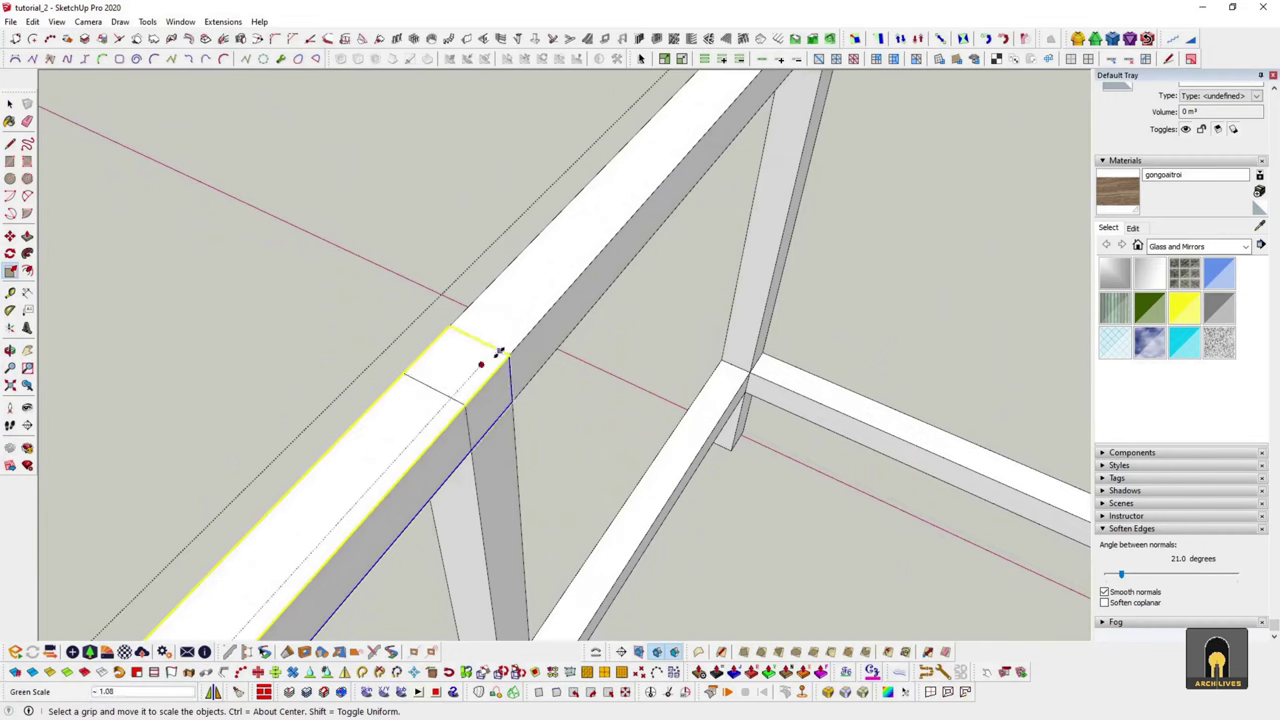
pyautogui.press('space')
pyautogui.moveTo(499, 352); pyautogui.dragTo(567, 306, button='middle')
pyautogui.moveTo(545, 390); pyautogui.dragTo(550, 378, button='middle')
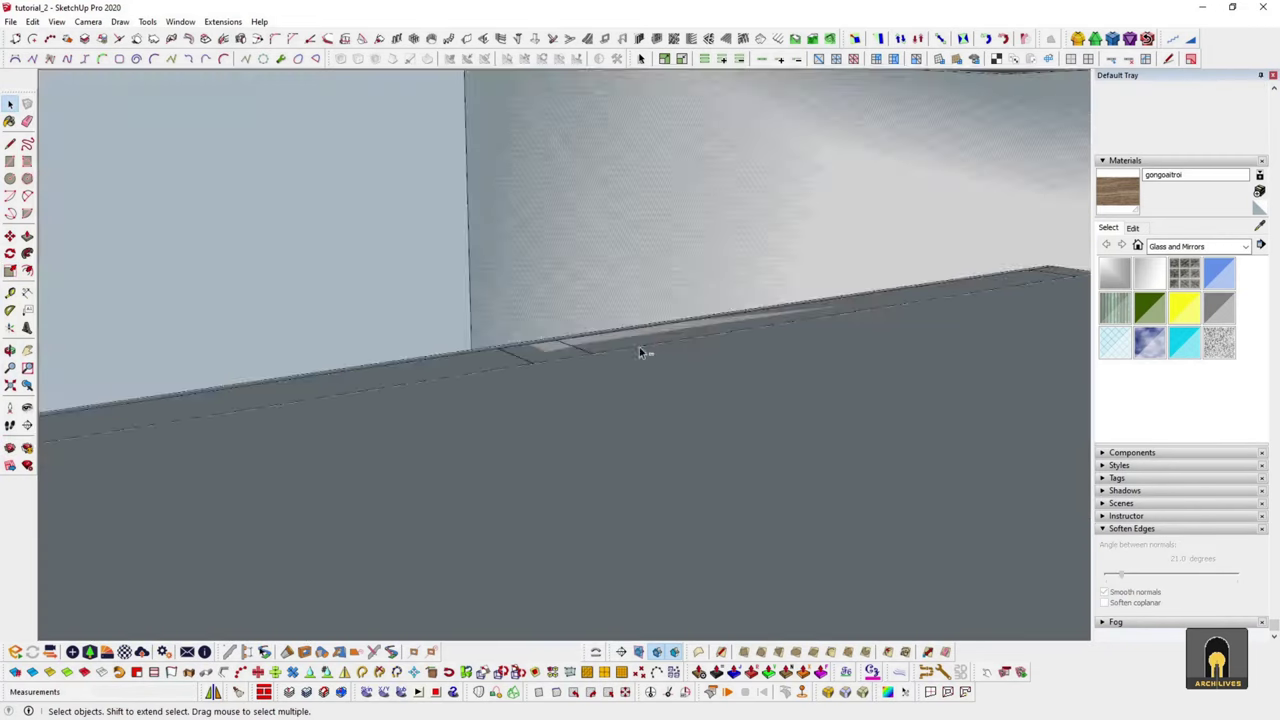
pyautogui.scroll(-10, 604, 380)
pyautogui.moveTo(894, 208); pyautogui.dragTo(413, 310, button='middle')
pyautogui.moveTo(585, 287); pyautogui.dragTo(541, 347, button='middle')
pyautogui.press('m')
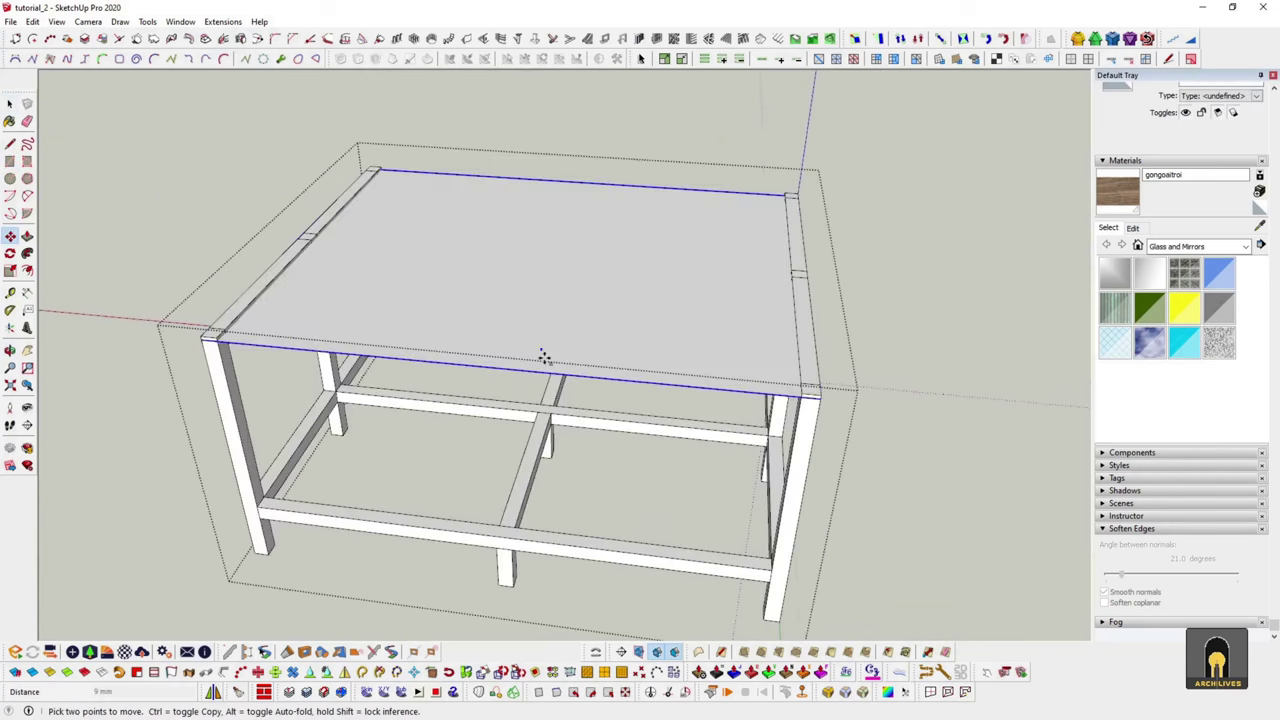
pyautogui.scroll(5, 577, 479)
pyautogui.scroll(-5, 590, 480)
pyautogui.moveTo(597, 491)
pyautogui.mouseDown(button='middle')
pyautogui.moveTo(674, 420)
pyautogui.moveTo(704, 360)
pyautogui.mouseUp(button='middle')
# - Orbit around the whole pavilion to reach the top of a cabinet
pyautogui.scroll(5, 704, 360)
pyautogui.scroll(3, 797, 306)
pyautogui.press('space')
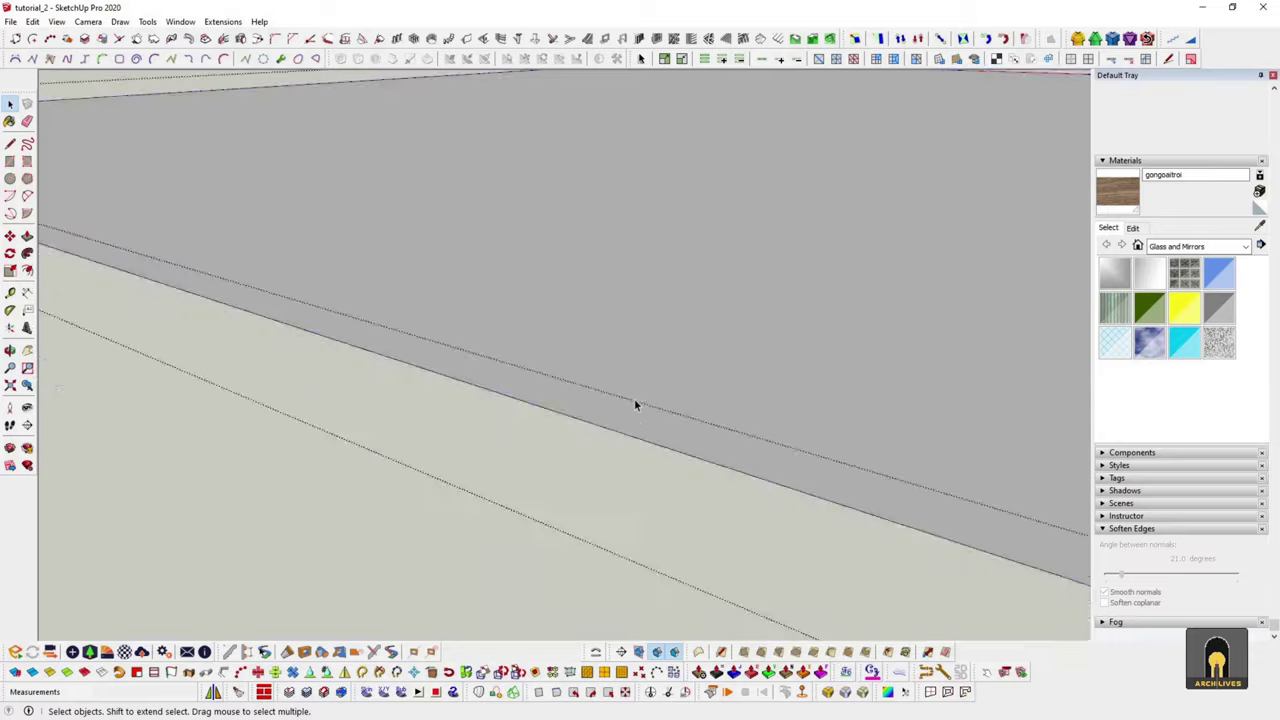
pyautogui.press('p')
pyautogui.press('space')
pyautogui.moveTo(749, 457); pyautogui.dragTo(729, 486, button='middle')
pyautogui.scroll(-10, 729, 486)
pyautogui.moveTo(569, 366); pyautogui.dragTo(638, 228, button='middle')
pyautogui.scroll(10, 638, 228)
pyautogui.moveTo(504, 378); pyautogui.dragTo(757, 363, button='middle')
pyautogui.scroll(5, 757, 363)
# - Draw a rectangle face on the cabinet top and select it
pyautogui.press('r')
pyautogui.click(520, 220)
pyautogui.click(786, 302)
pyautogui.moveTo(686, 259)
pyautogui.mouseDown(button='middle')
pyautogui.moveTo(883, 303)
pyautogui.moveTo(503, 297)
pyautogui.moveTo(909, 334)
pyautogui.moveTo(490, 319)
pyautogui.moveTo(550, 306)
pyautogui.mouseUp(button='middle')
pyautogui.click(490, 319)
pyautogui.scroll(-5, 490, 319)
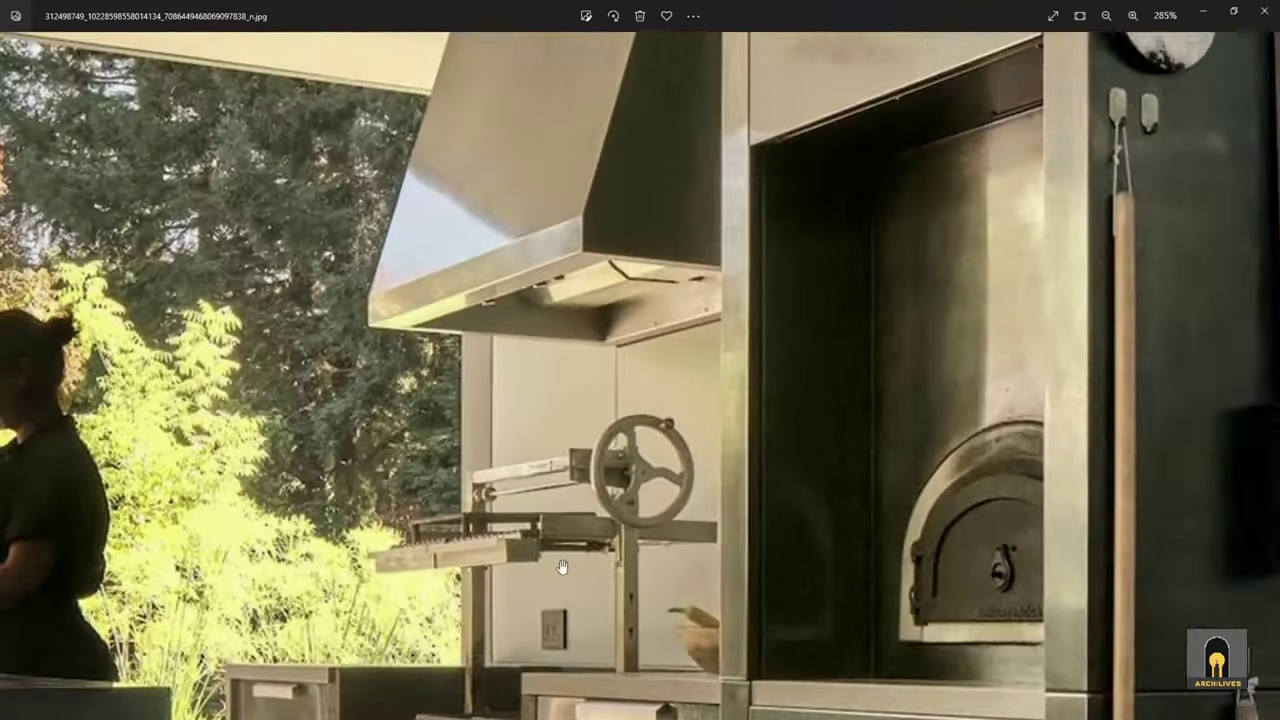
# - Slide the box's top edge to slant it into a wedge-shaped range hood
pyautogui.scroll(2, 562, 567)
pyautogui.scroll(-4, 697, 485)
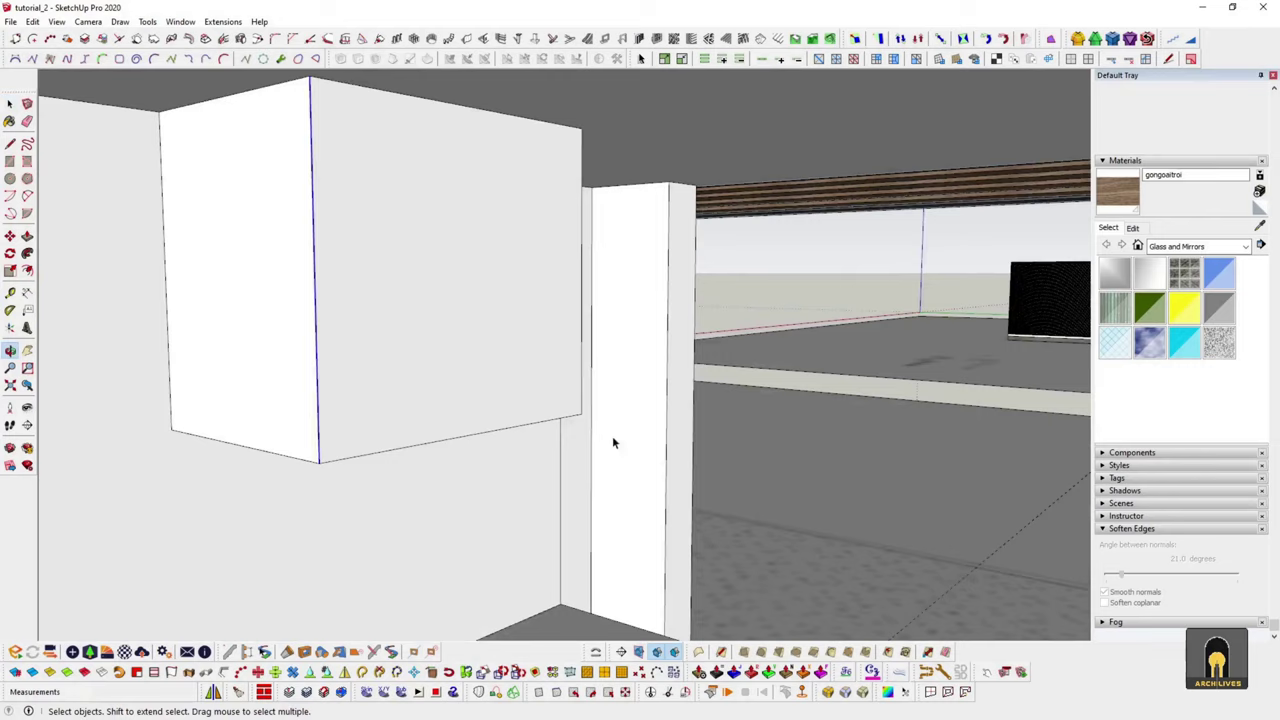
pyautogui.click(617, 470)
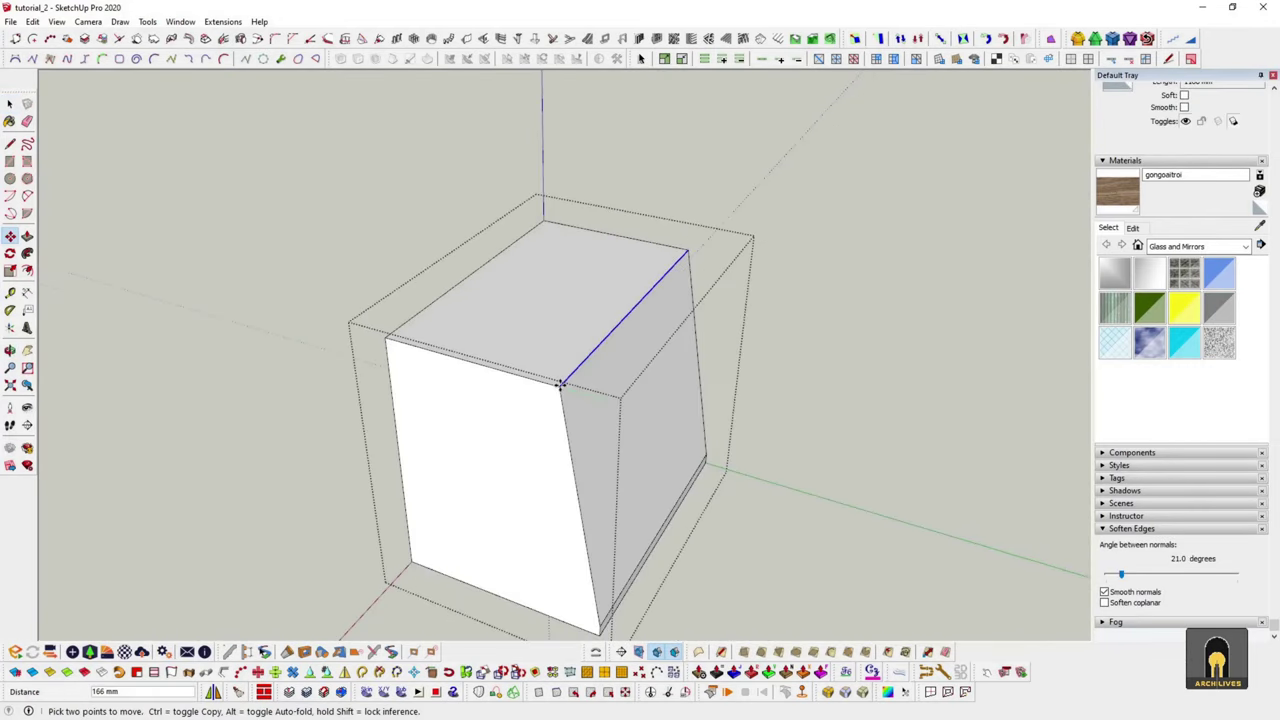
pyautogui.click(561, 383)
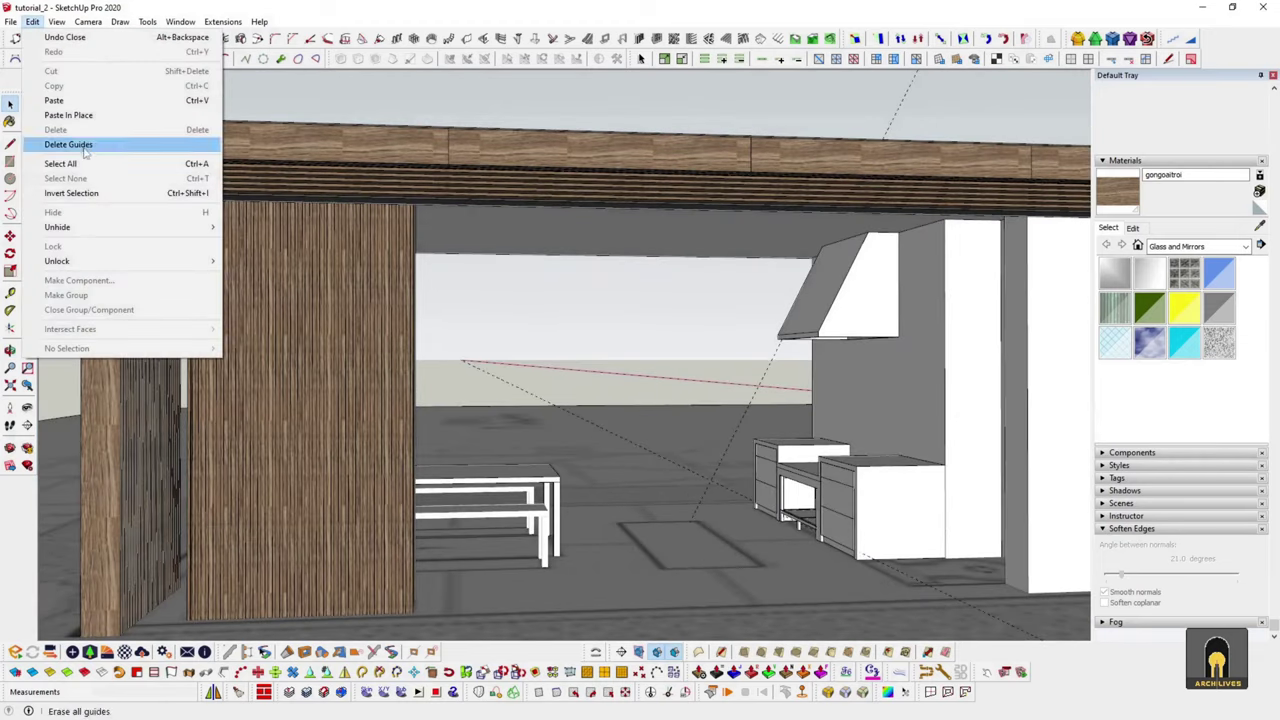
pyautogui.click(85, 147)
pyautogui.moveTo(566, 414)
pyautogui.mouseDown(button='middle')
pyautogui.moveTo(591, 488)
pyautogui.moveTo(929, 487)
pyautogui.mouseUp(button='middle')
pyautogui.press('m')
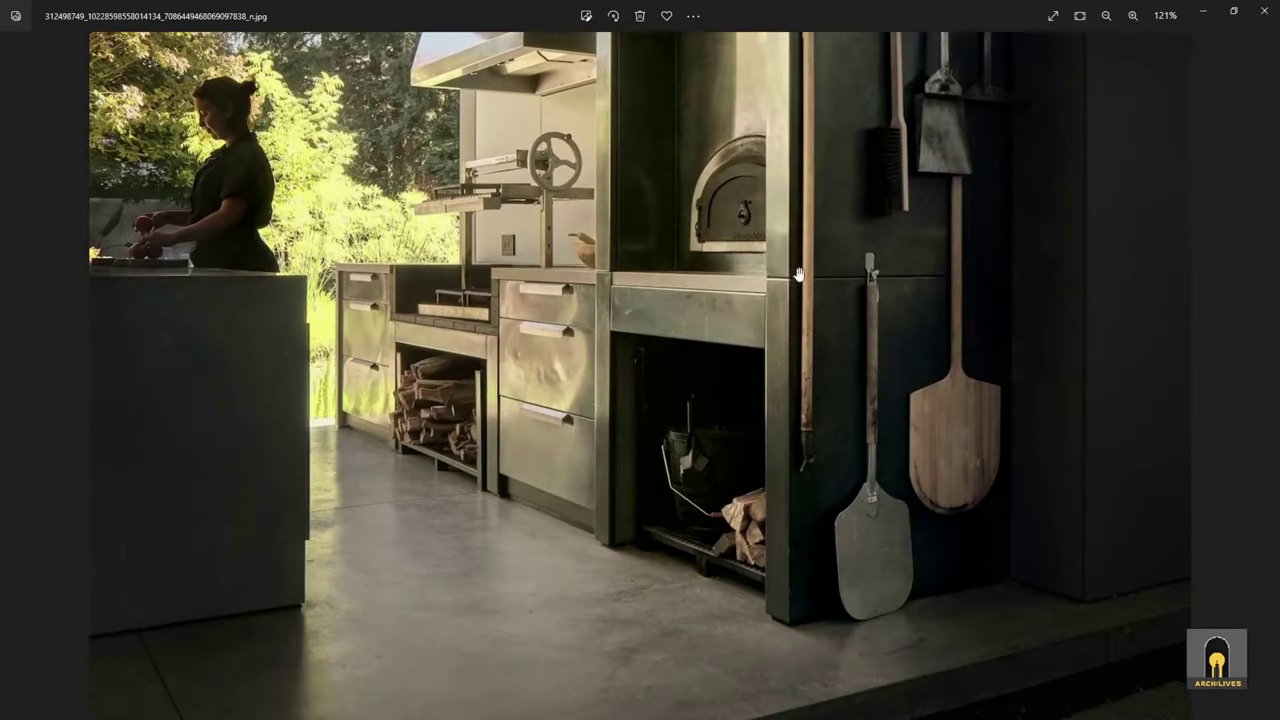
# - Zoom out in Photos until the whole outdoor-kitchen reference image fits
pyautogui.scroll(-3, 799, 272)
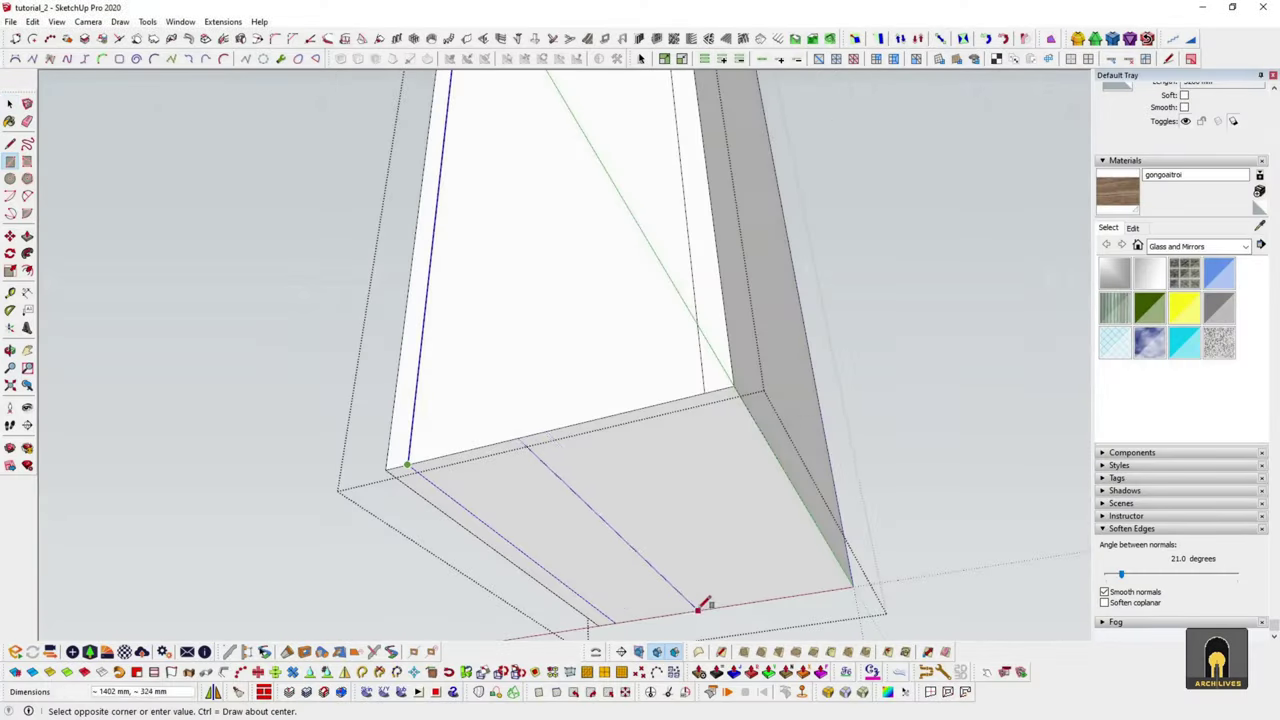
# - Draw a rectangle on the tower's front face to mark its opening, then select it
pyautogui.click(697, 395)
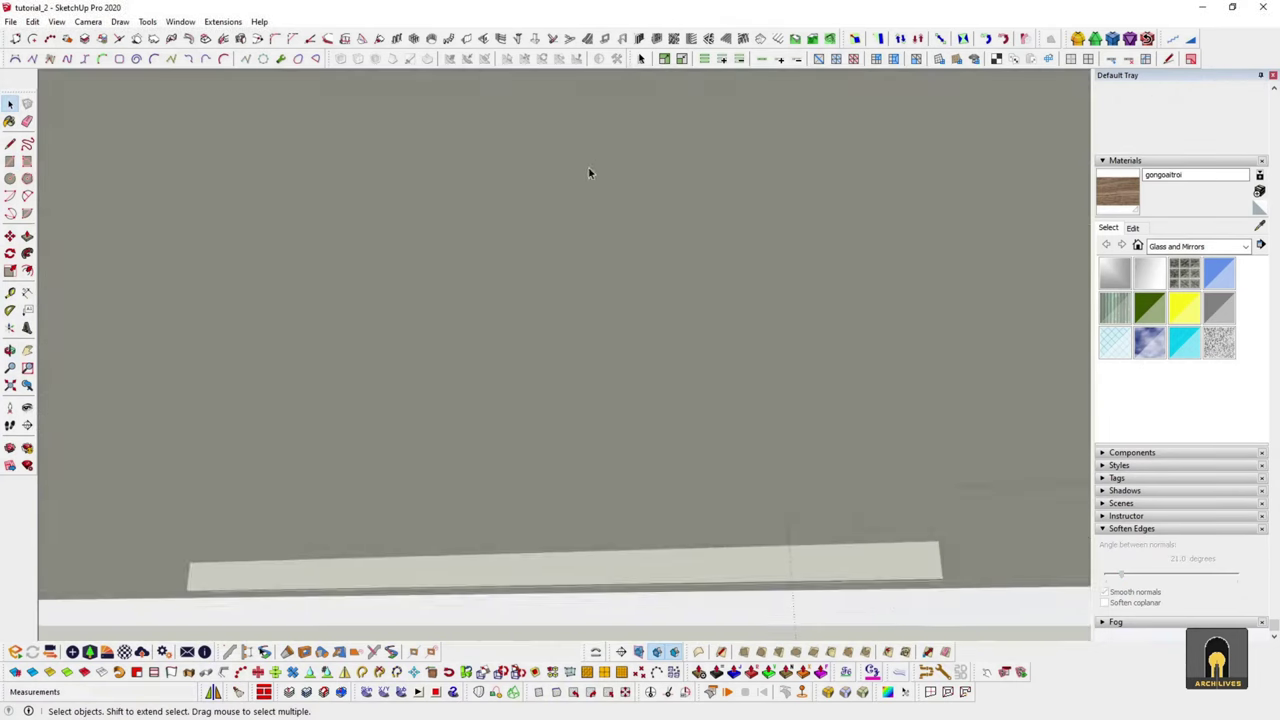
pyautogui.moveTo(589, 171); pyautogui.dragTo(526, 254, button='middle')
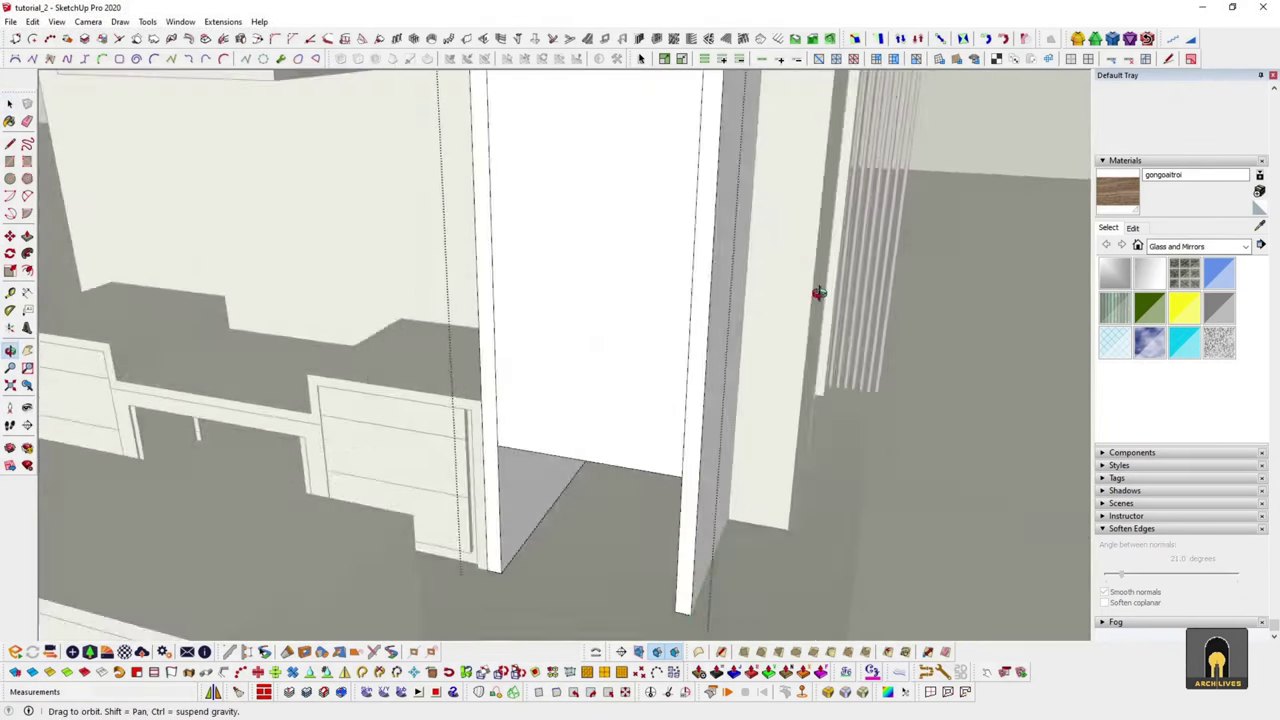
pyautogui.press('space')
pyautogui.click(573, 408)
pyautogui.click(718, 433)
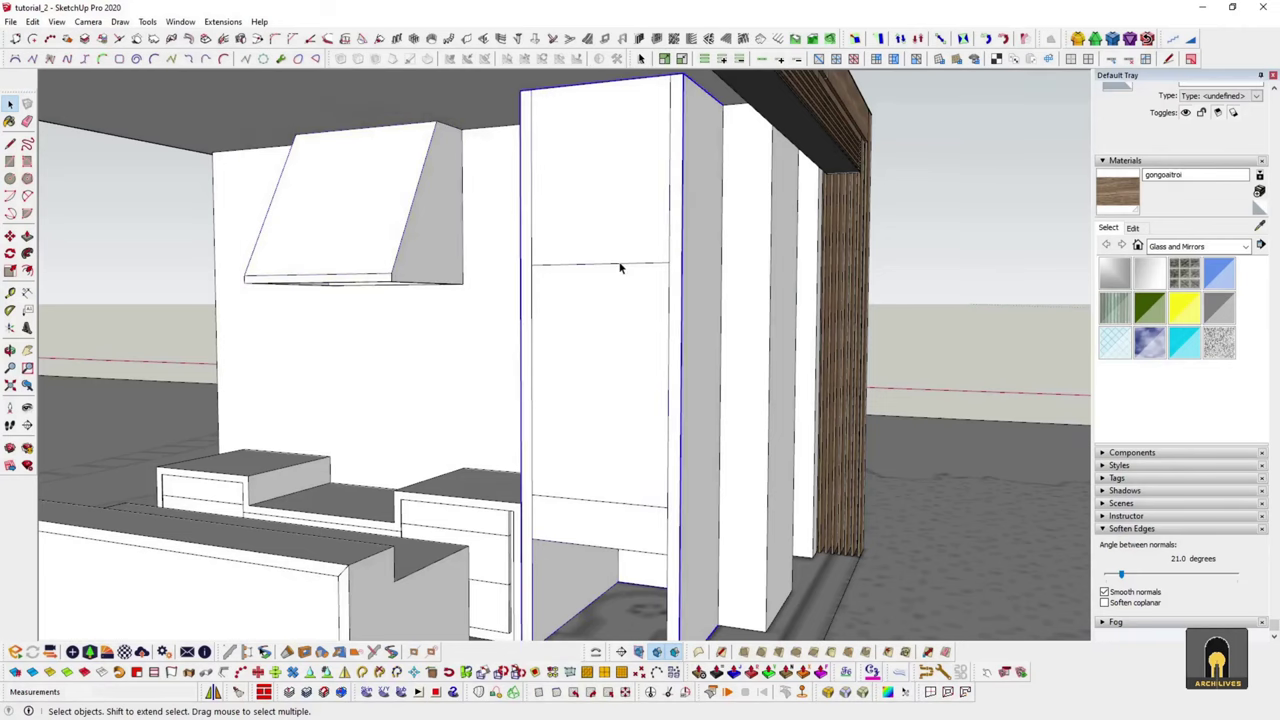
pyautogui.scroll(1, 620, 268)
pyautogui.scroll(2, 606, 263)
pyautogui.scroll(2, 631, 441)
pyautogui.press('p')
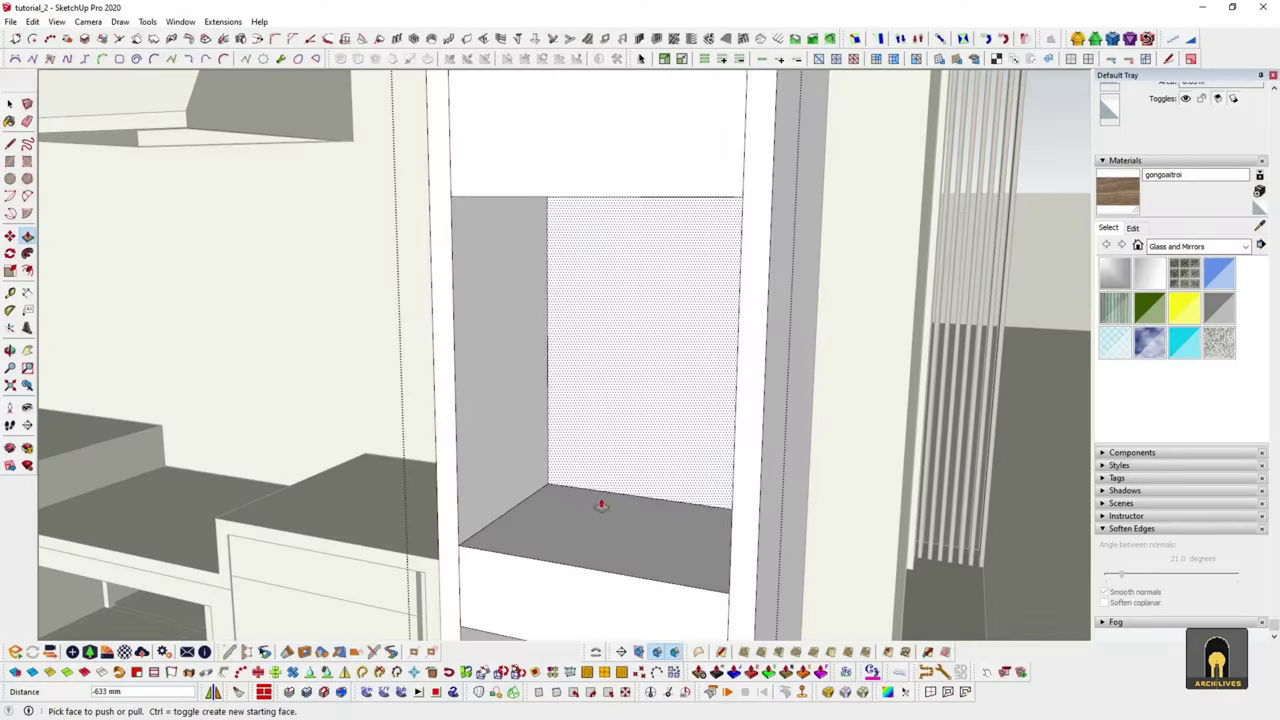
# - Orbit around the tower to view its 260 mm recessed opening
pyautogui.moveTo(601, 504); pyautogui.dragTo(719, 504, button='middle')
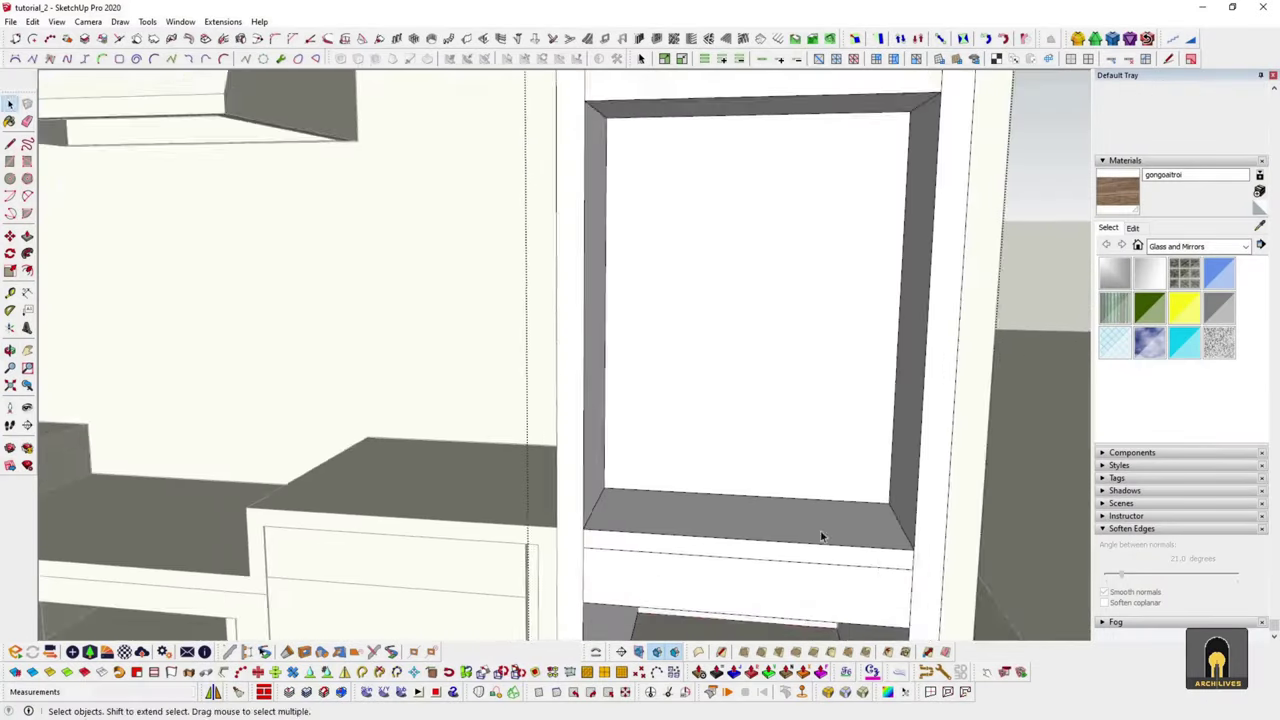
# - Draw a rectangle on the niche's back wall and finish the arch above it
pyautogui.press('r')
pyautogui.click(652, 455)
pyautogui.click(840, 308)
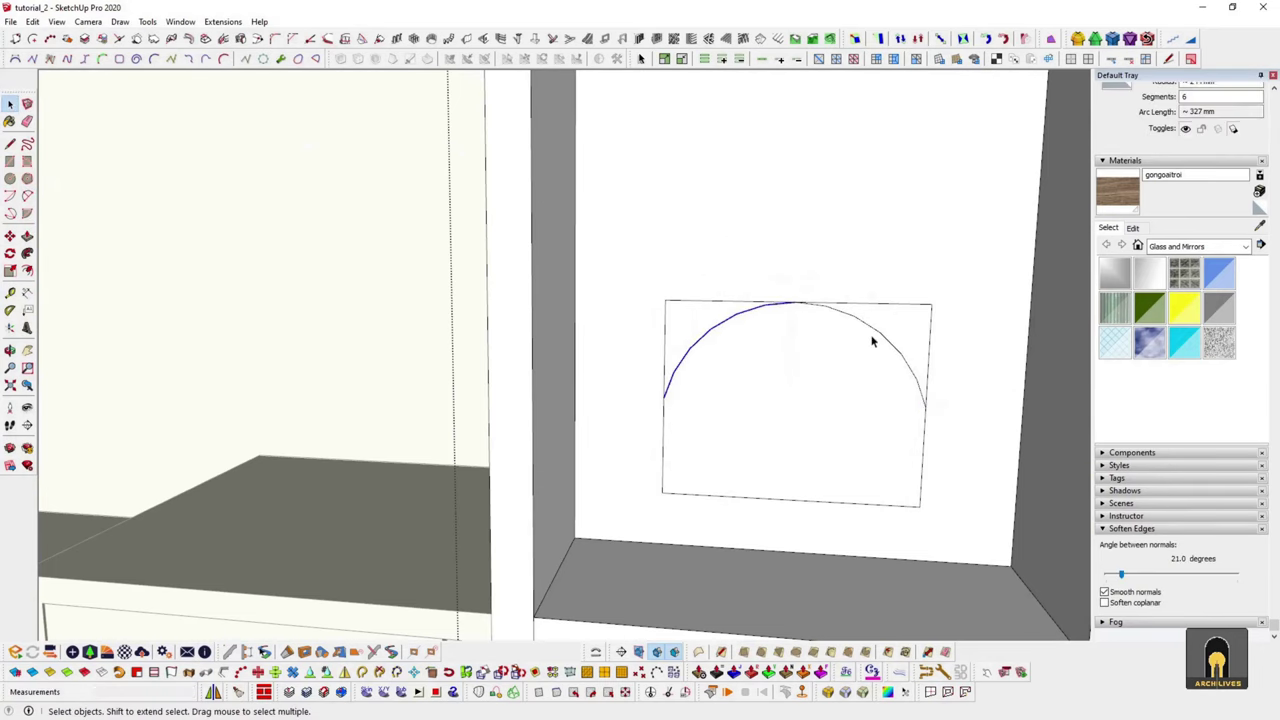
pyautogui.click(686, 396)
pyautogui.press('space')
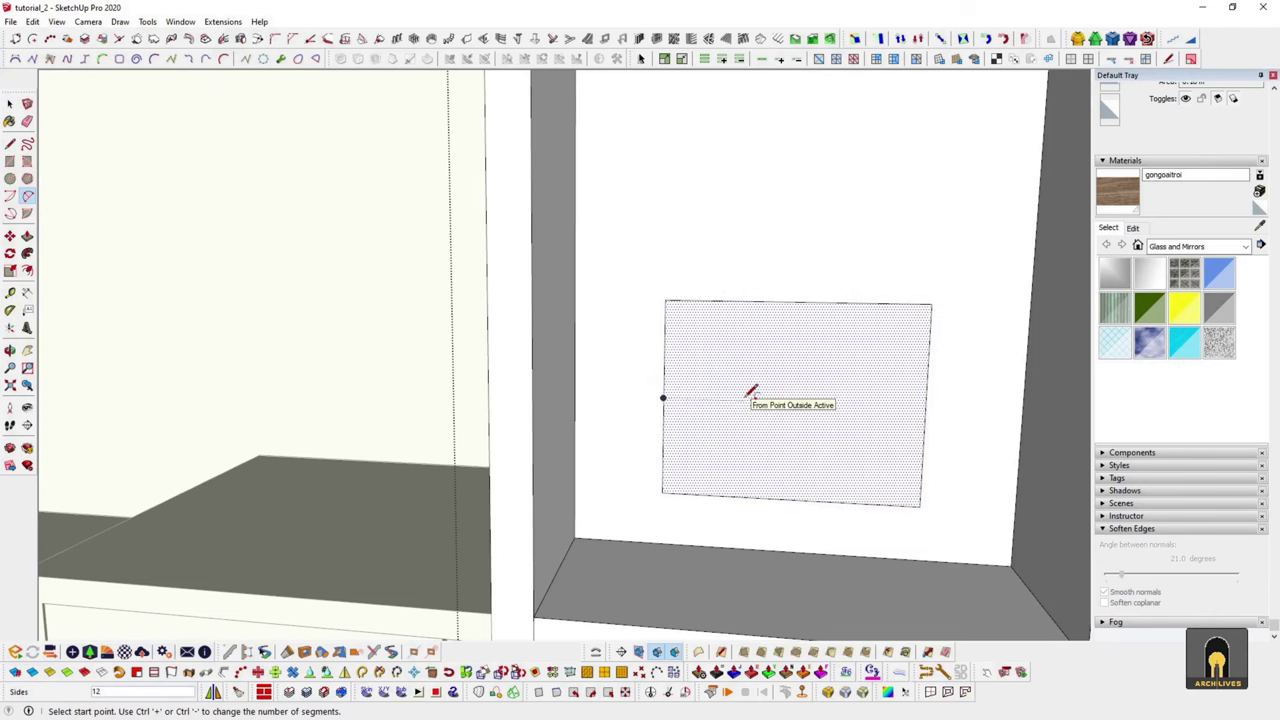
pyautogui.click(940, 400)
pyautogui.press('space')
# - Offset the arch outline by 30 mm to form the door frame
pyautogui.scroll(-5, 766, 369)
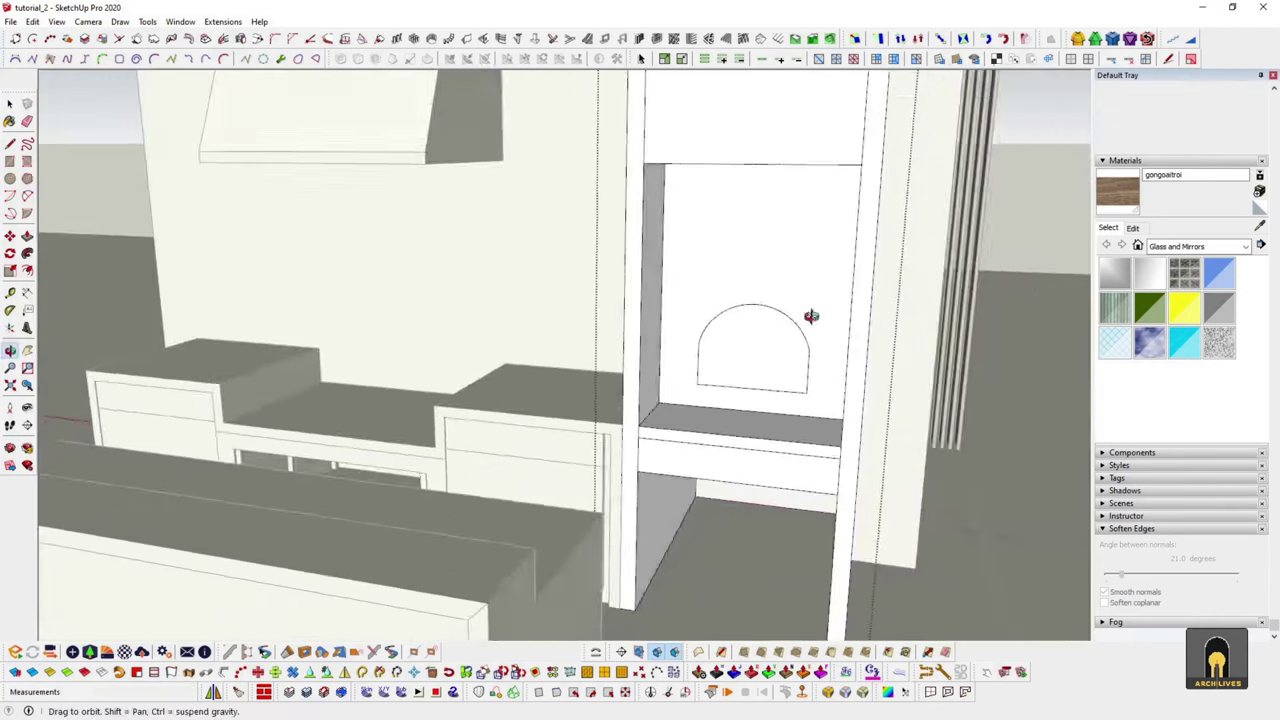
pyautogui.scroll(3, 819, 377)
pyautogui.press('f')
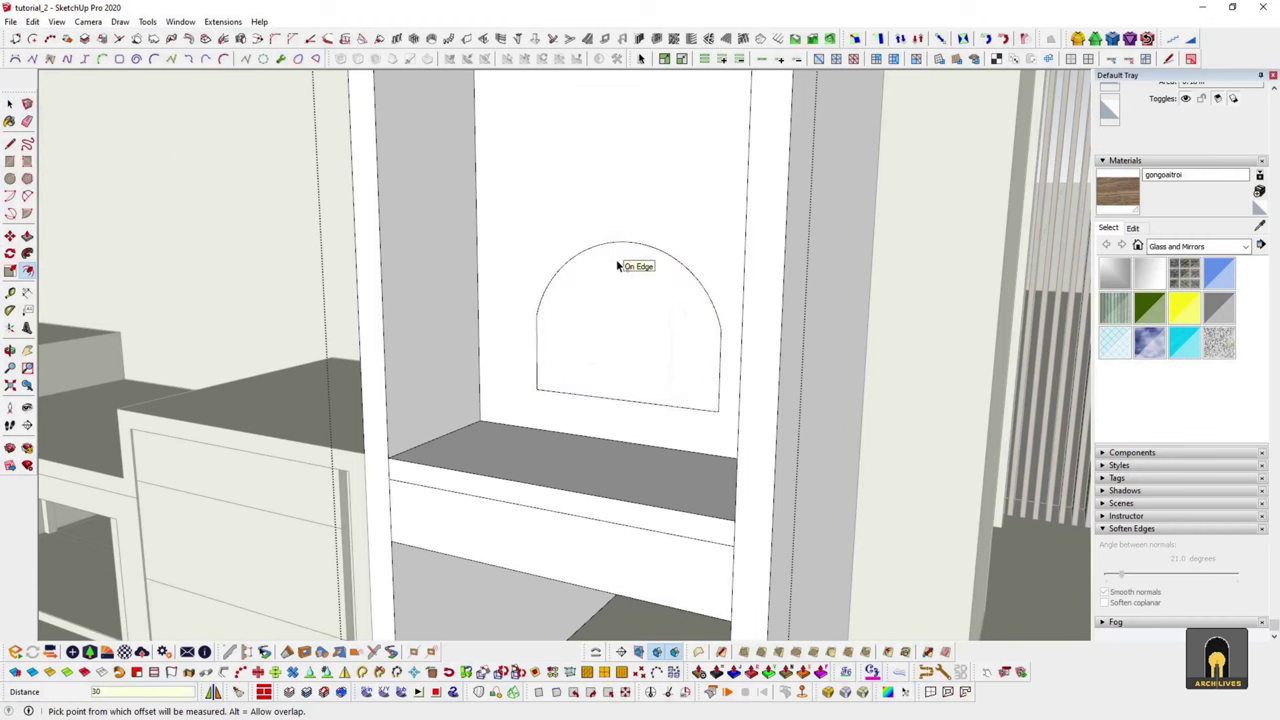
pyautogui.click(598, 262)
pyautogui.click(600, 270)
pyautogui.press('space')
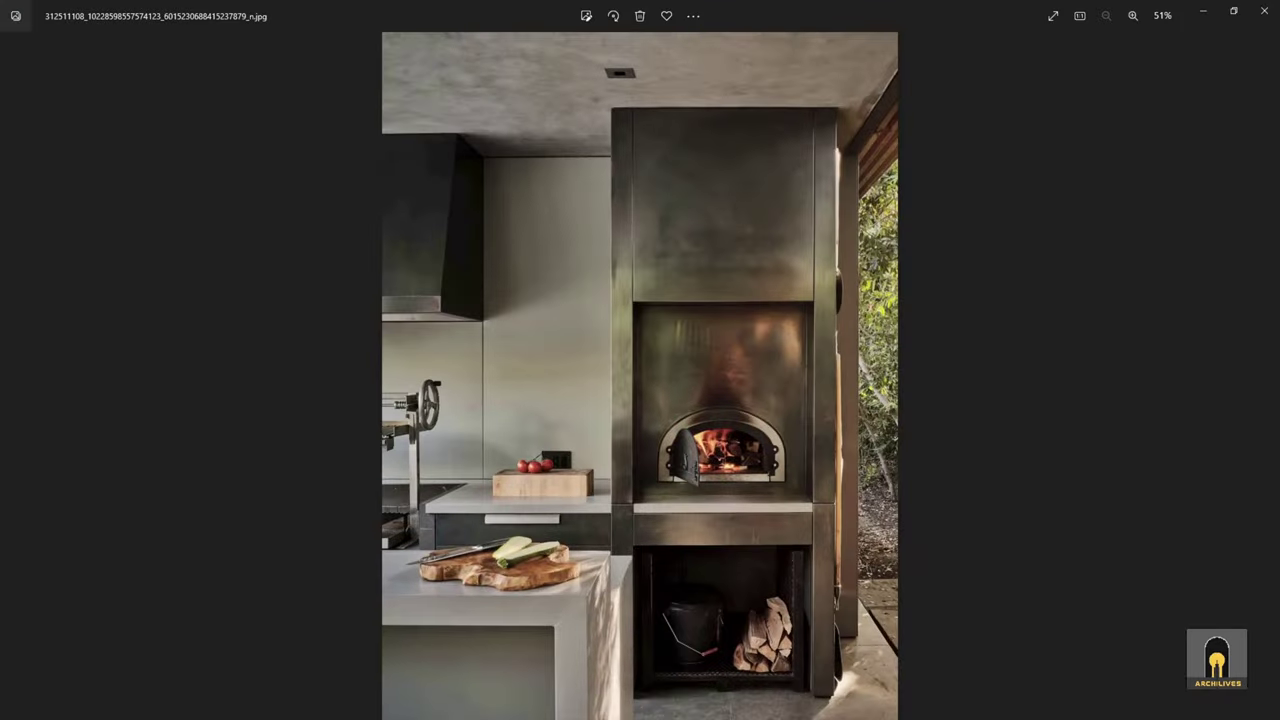
# - Extrude the half-circle face on the frame's left edge into a hinge piece
pyautogui.scroll(5, 807, 494)
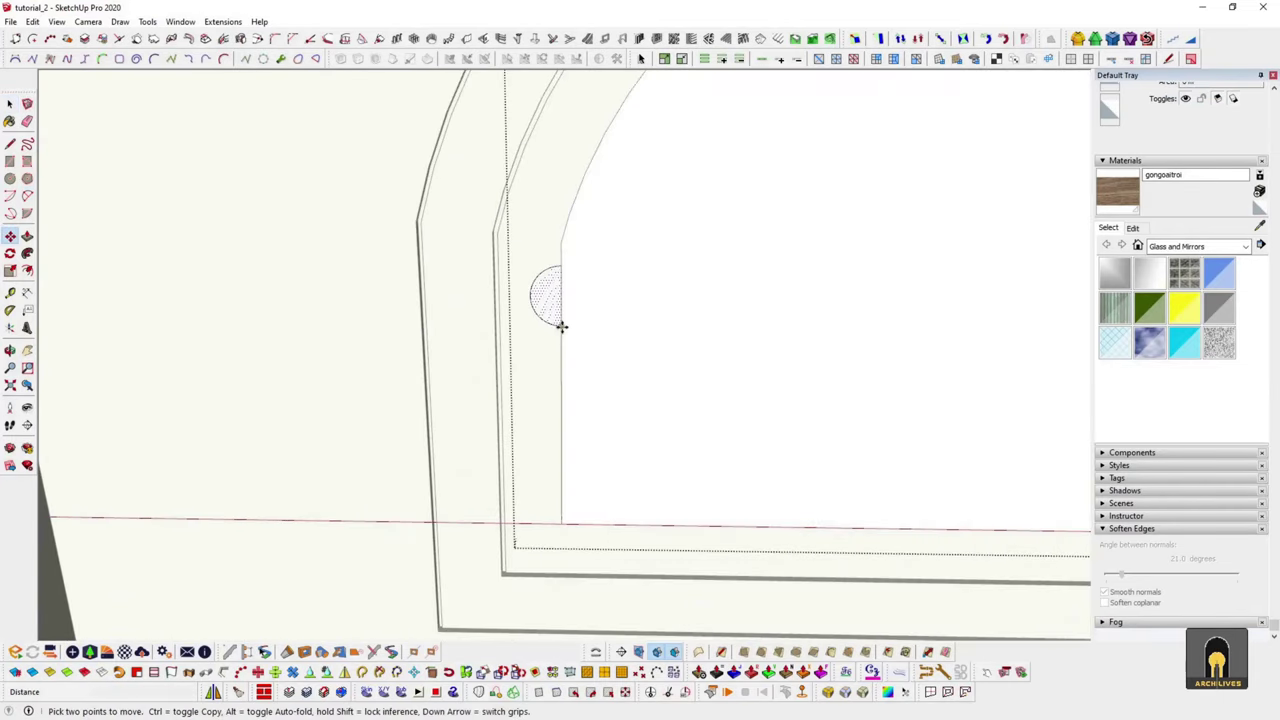
pyautogui.scroll(-2, 549, 345)
pyautogui.scroll(-5, 586, 351)
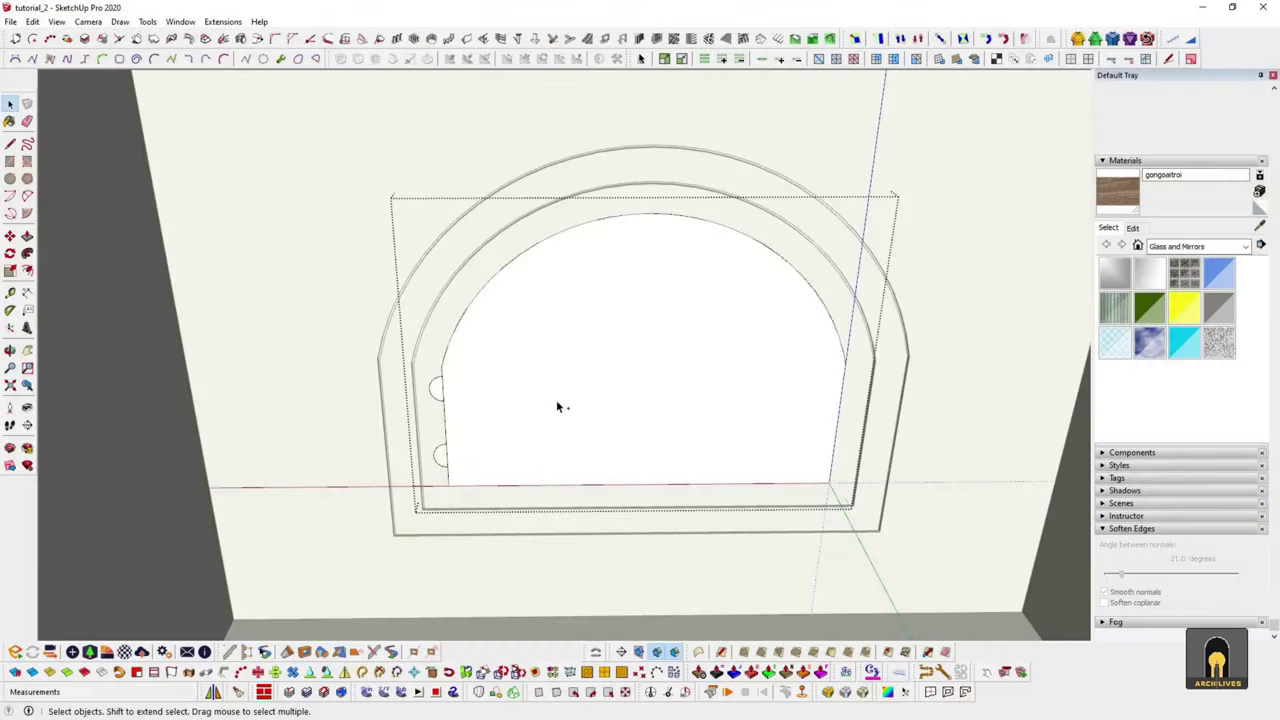
pyautogui.scroll(4, 556, 400)
pyautogui.scroll(3, 421, 438)
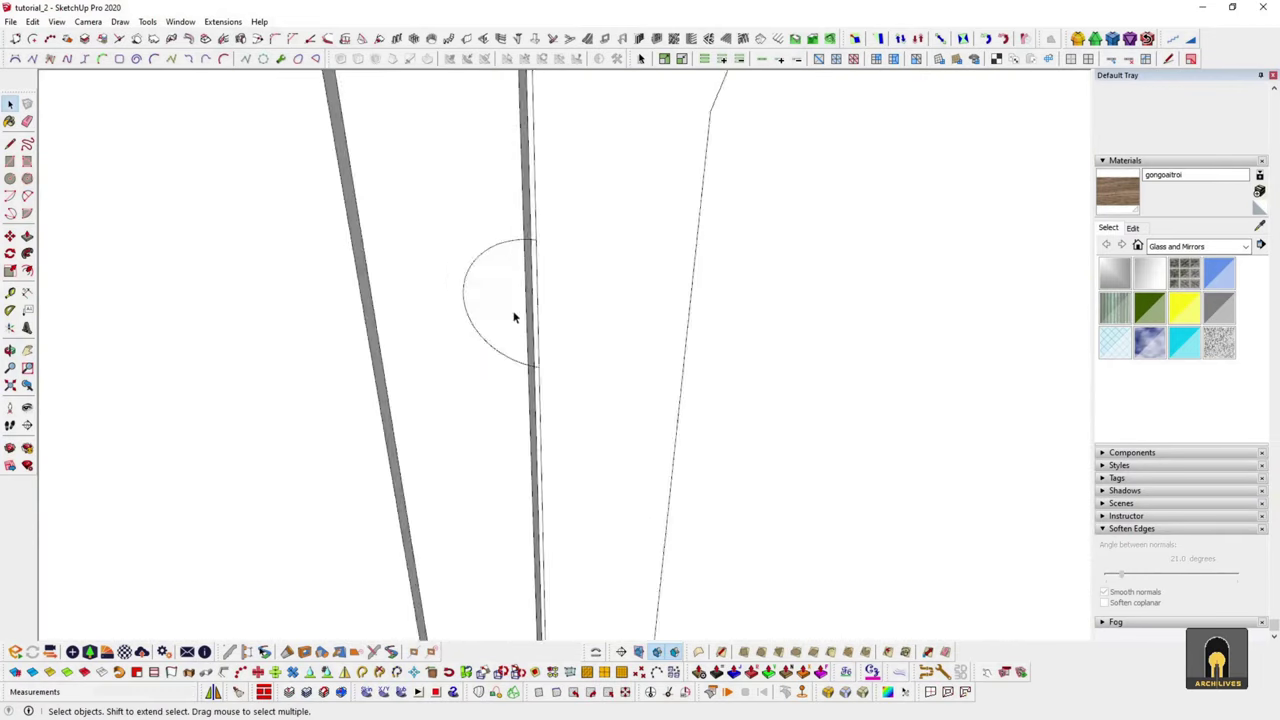
pyautogui.moveTo(511, 304); pyautogui.dragTo(498, 323)
pyautogui.press('p')
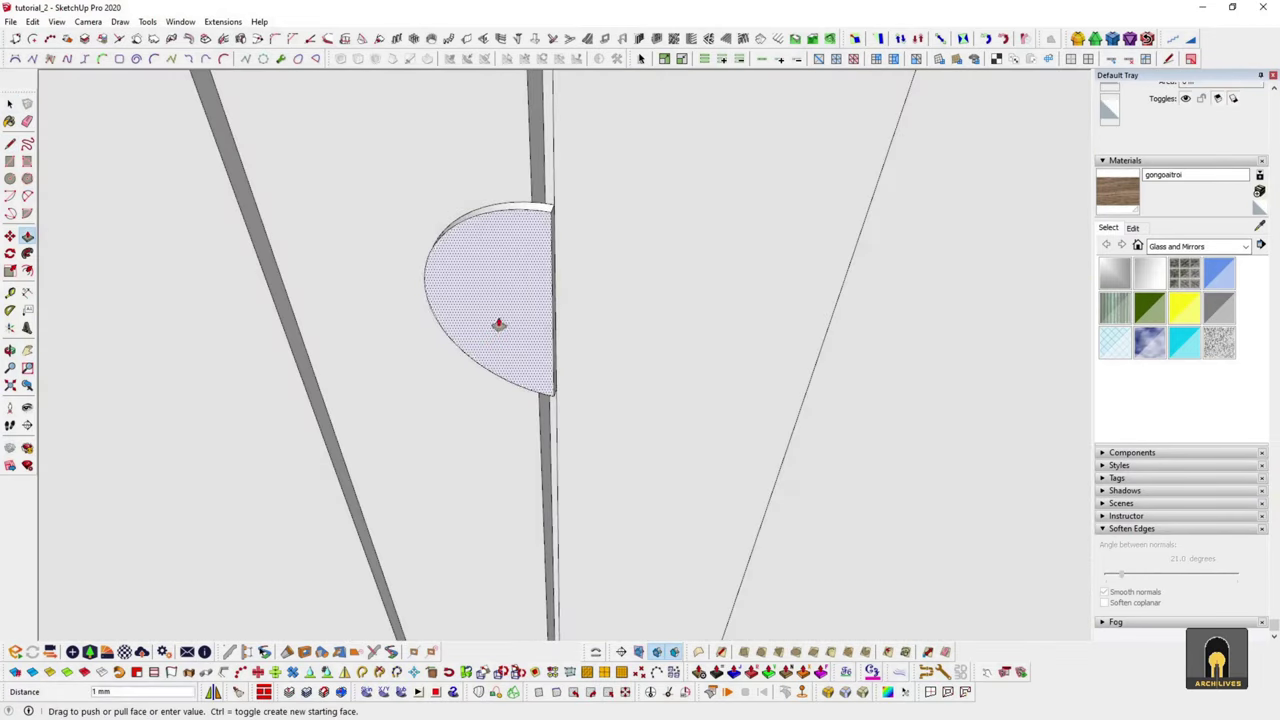
pyautogui.press('space')
pyautogui.moveTo(549, 366)
pyautogui.mouseDown(button='middle')
pyautogui.moveTo(649, 477)
pyautogui.moveTo(491, 374)
pyautogui.moveTo(577, 231)
pyautogui.moveTo(667, 331)
pyautogui.mouseUp(button='middle')
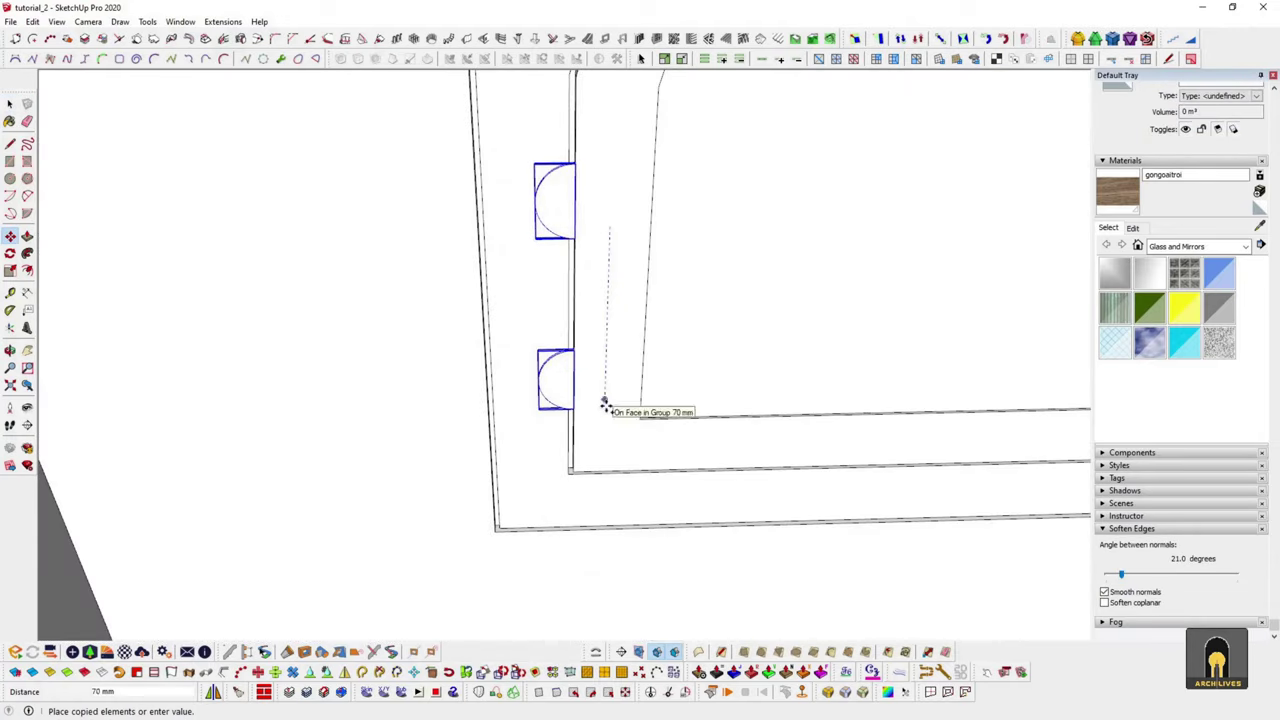
# - Copy a hinge below the first, make it a component, and begin another copy
pyautogui.scroll(-5, 605, 404)
pyautogui.moveTo(466, 360); pyautogui.dragTo(630, 640, button='middle')
pyautogui.click(630, 651)
pyautogui.scroll(3, 533, 450)
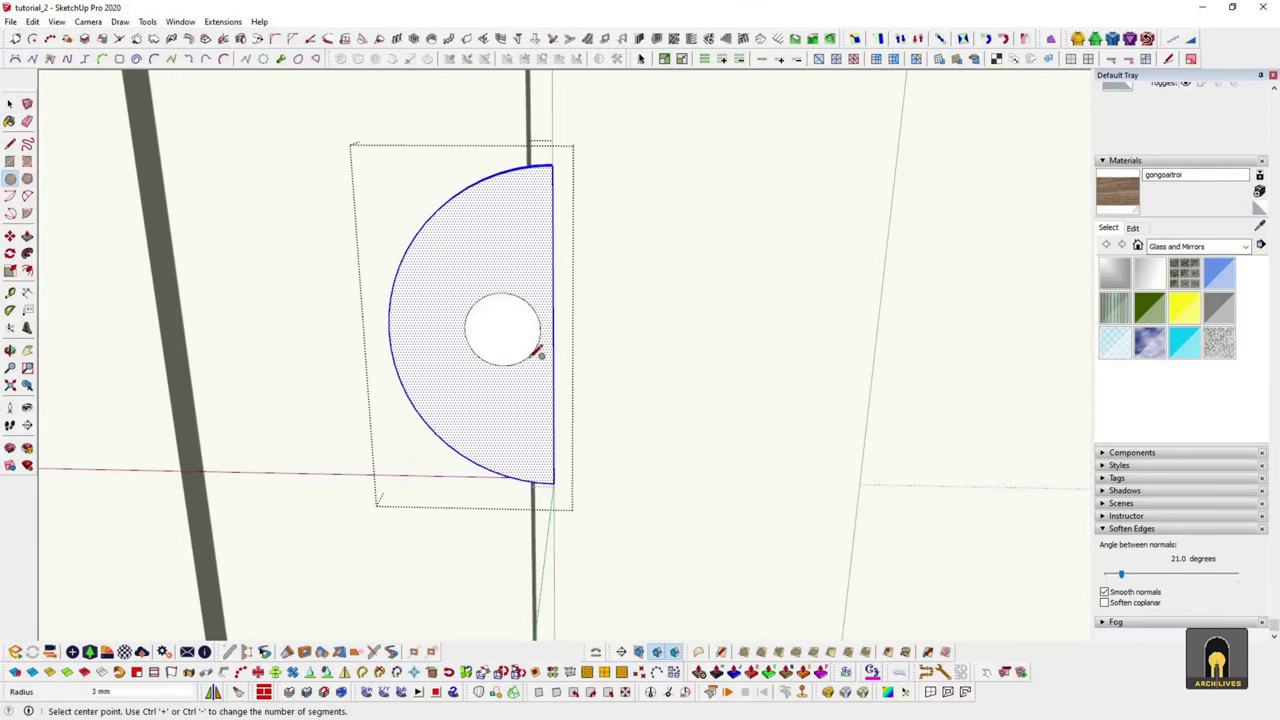
pyautogui.press('p')
pyautogui.moveTo(538, 354); pyautogui.dragTo(505, 342, button='middle')
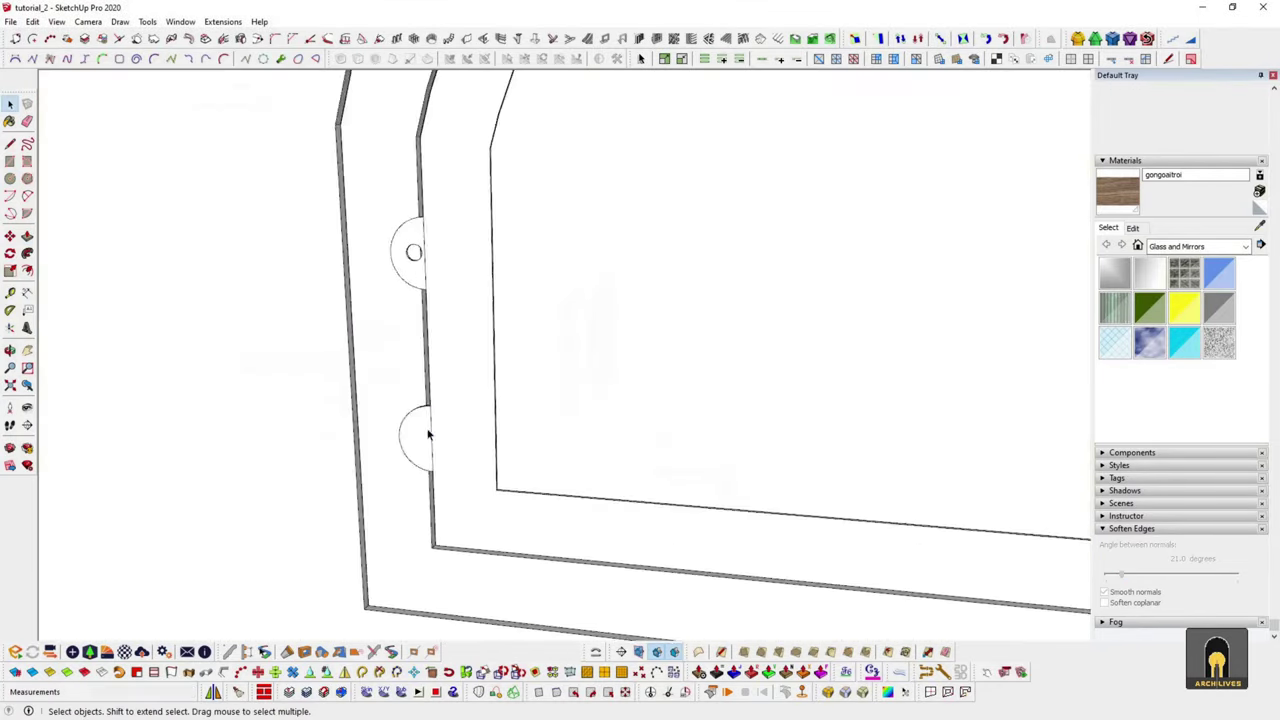
pyautogui.press('g')
pyautogui.press('Return')
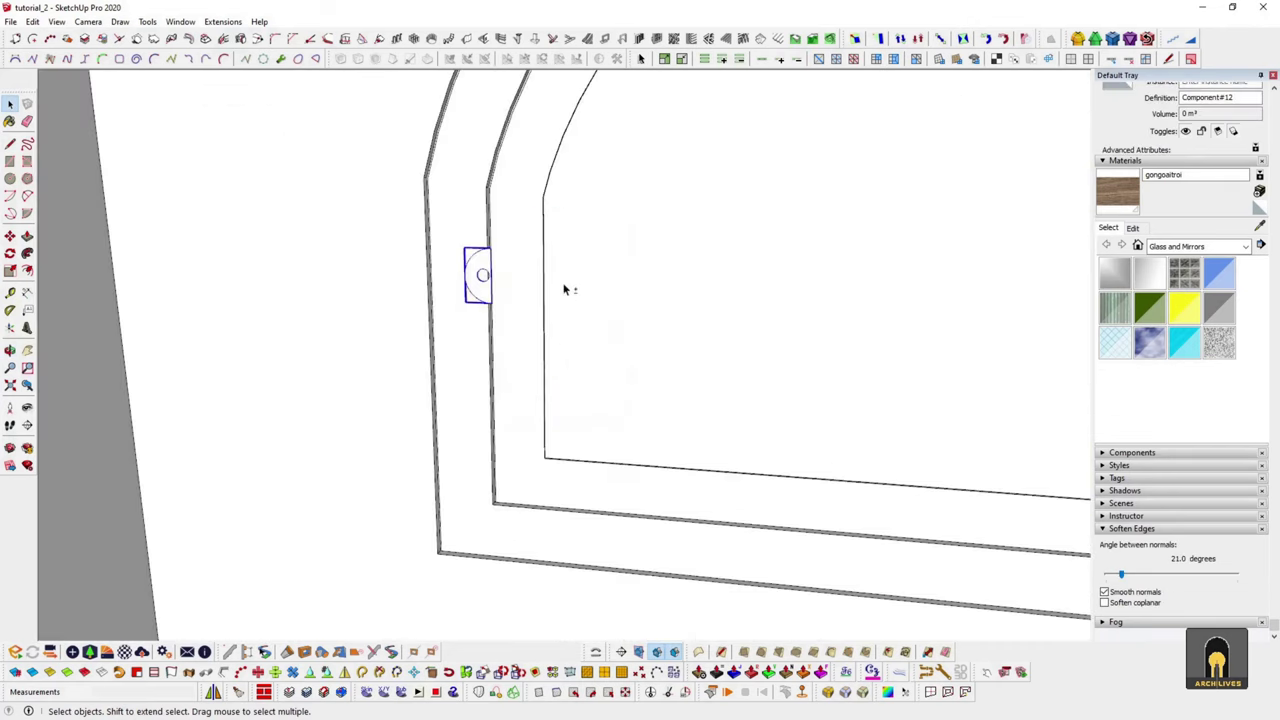
pyautogui.press('m')
pyautogui.press('ctrl')
pyautogui.click(565, 290)
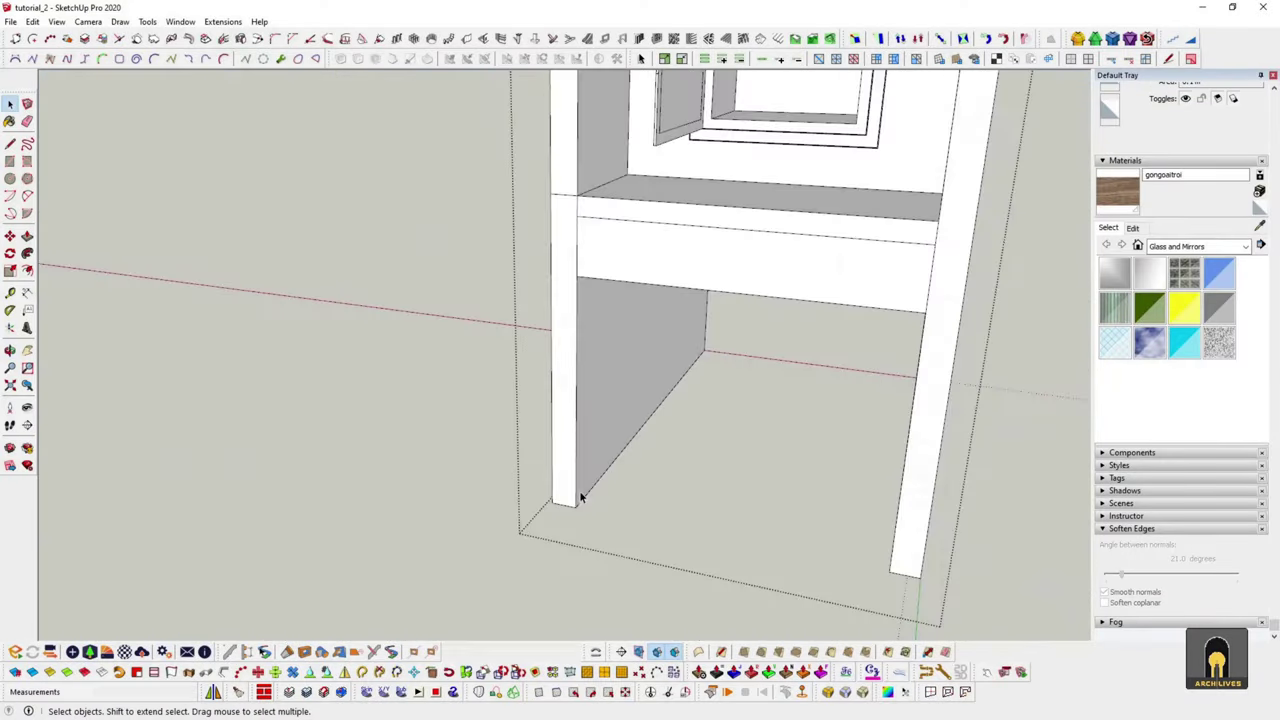
# - Zoom to view the swung-open arched oven door and the vaulted chamber behind it
pyautogui.scroll(-10, 580, 497)
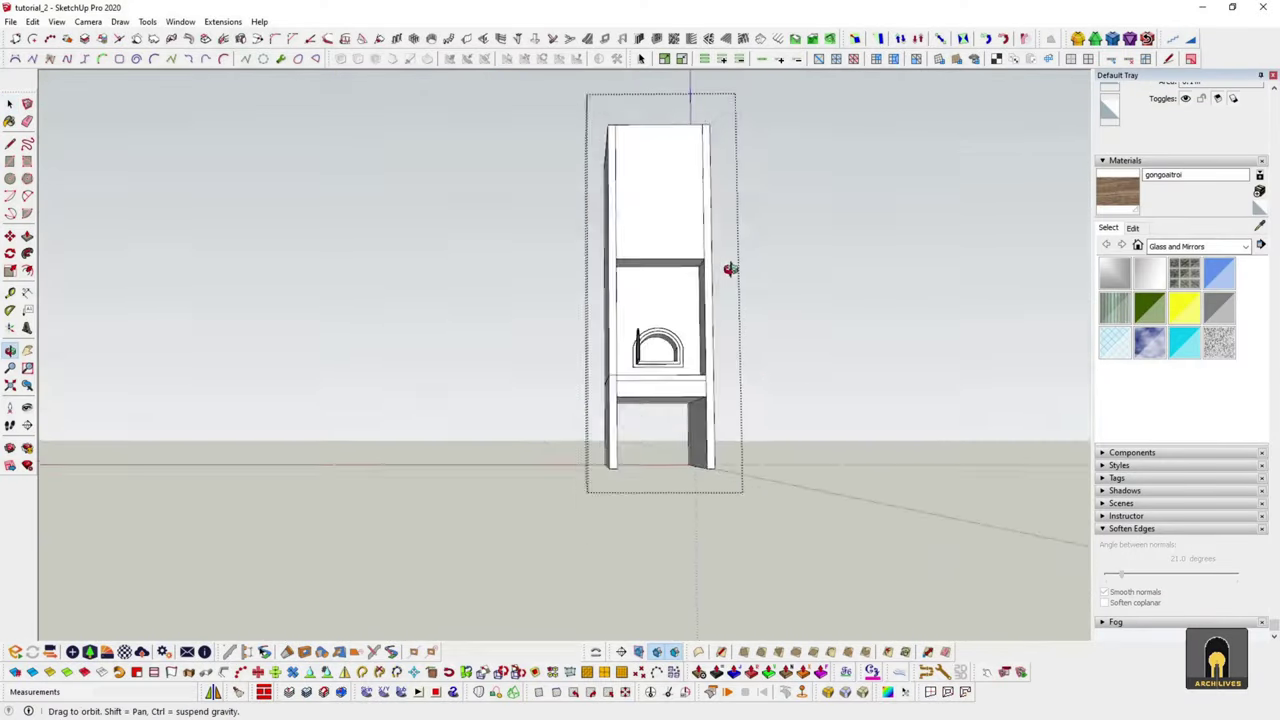
# - Select the thin vertical strip face beside the oven opening, orbiting around the tower
pyautogui.moveTo(729, 269); pyautogui.dragTo(674, 443, button='middle')
pyautogui.scroll(10, 595, 475)
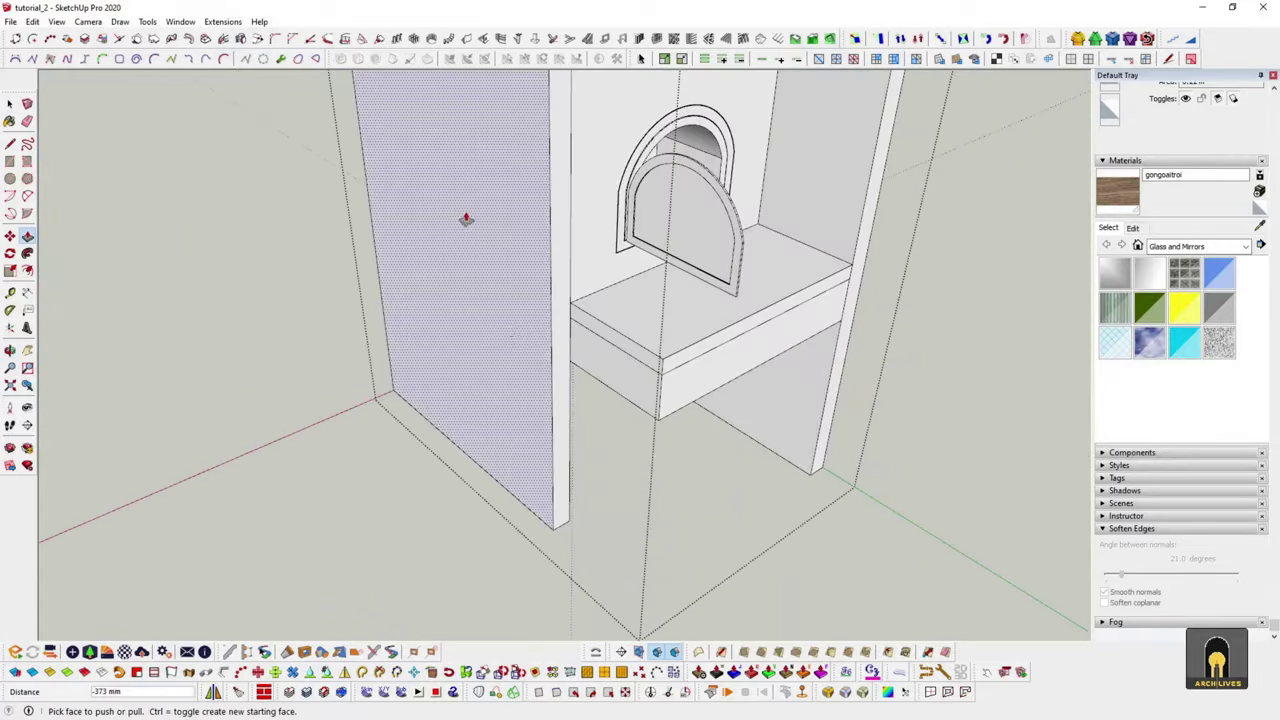
pyautogui.press('space')
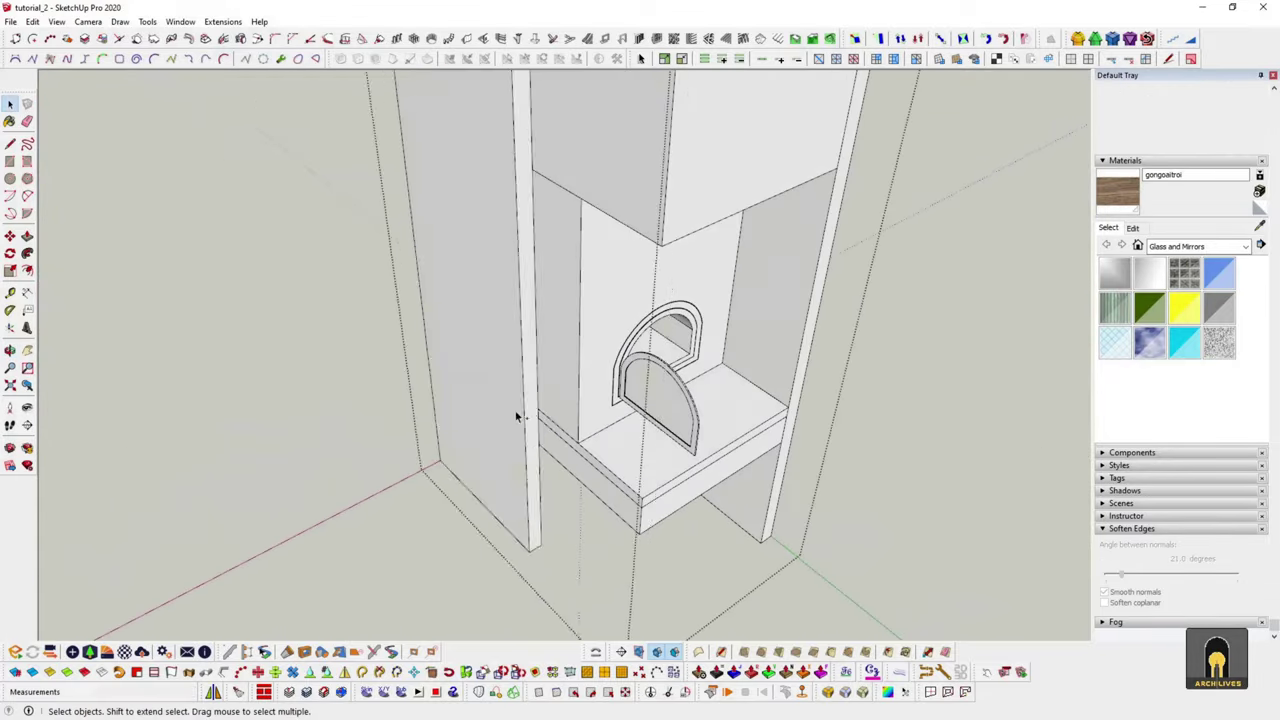
pyautogui.click(660, 490)
pyautogui.scroll(-5, 660, 500)
pyautogui.scroll(3, 660, 568)
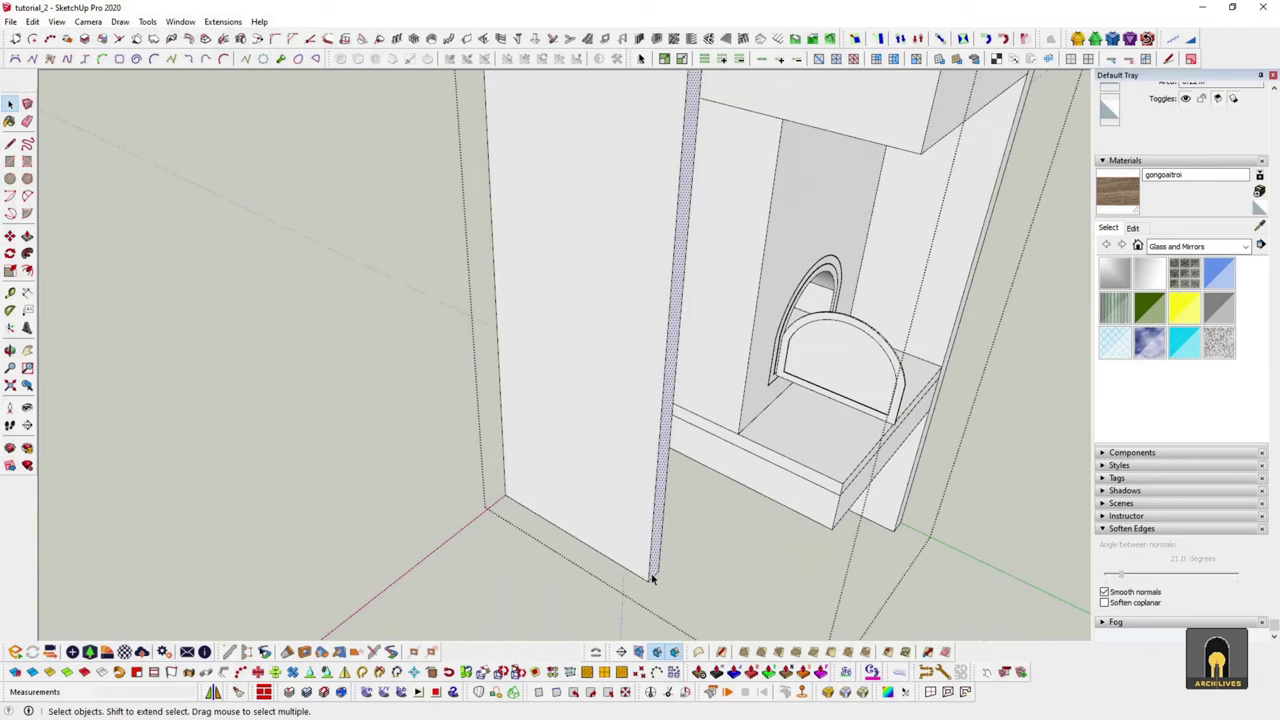
pyautogui.press('p')
pyautogui.scroll(-3, 663, 440)
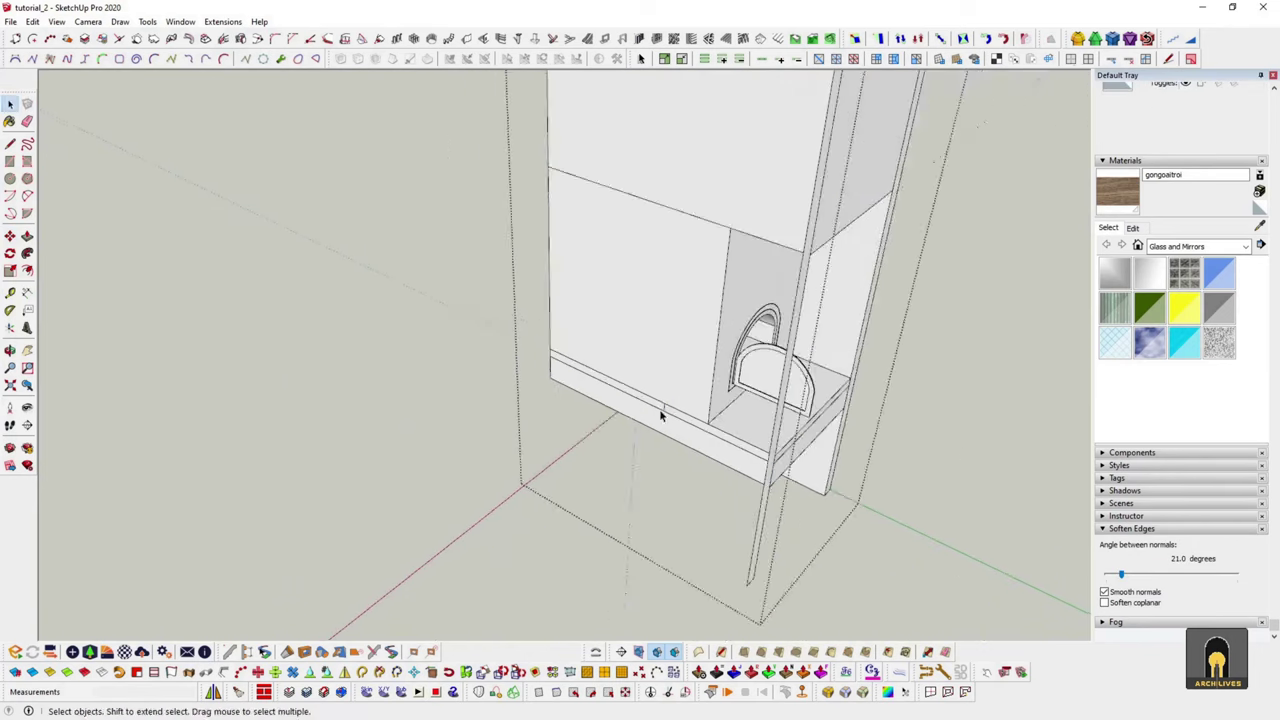
pyautogui.moveTo(663, 414); pyautogui.dragTo(529, 386, button='middle')
pyautogui.scroll(3, 582, 369)
pyautogui.moveTo(656, 192); pyautogui.dragTo(591, 491, button='middle')
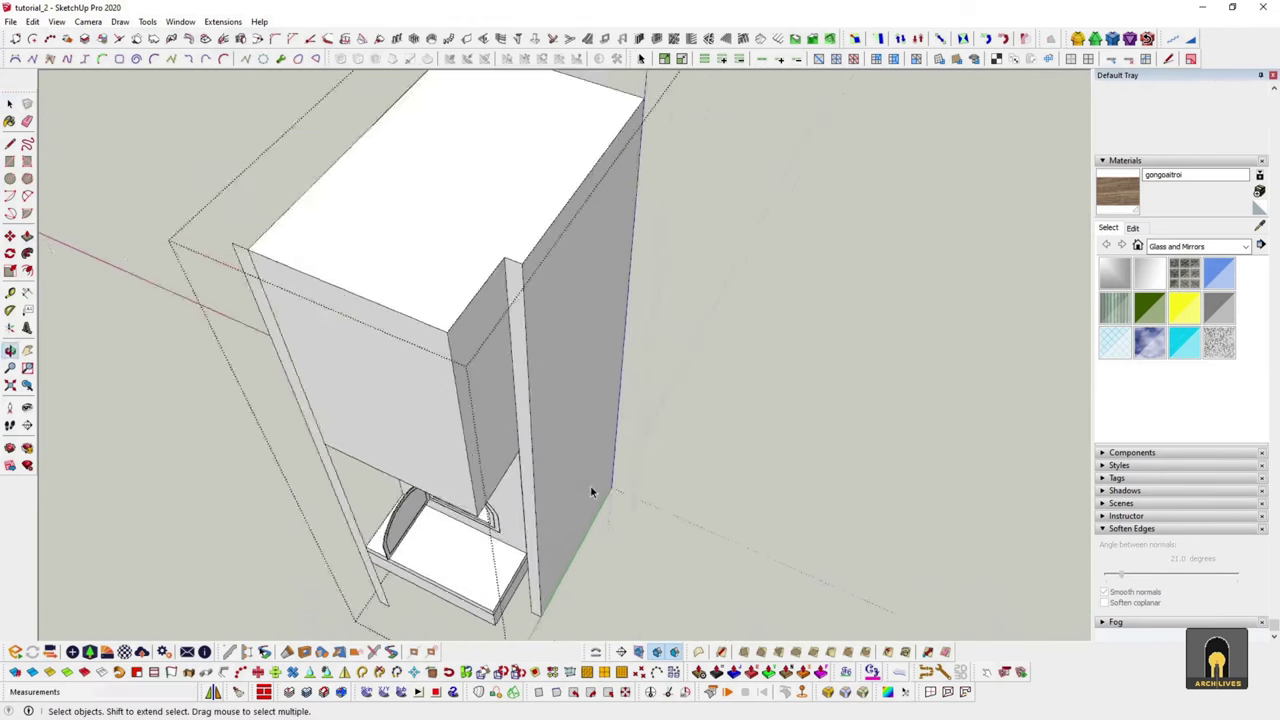
pyautogui.scroll(3, 666, 143)
pyautogui.scroll(-3, 508, 200)
# - Push/Pull the strip face out into a tall, thin upright side panel
pyautogui.press('e')
pyautogui.scroll(3, 565, 428)
pyautogui.moveTo(565, 428); pyautogui.dragTo(540, 511, button='middle')
pyautogui.scroll(3, 540, 511)
pyautogui.scroll(3, 610, 500)
pyautogui.press('p')
pyautogui.scroll(3, 629, 486)
pyautogui.scroll(-3, 334, 208)
pyautogui.scroll(5, 563, 425)
pyautogui.scroll(-3, 563, 425)
pyautogui.scroll(-3, 597, 221)
pyautogui.click(597, 221)
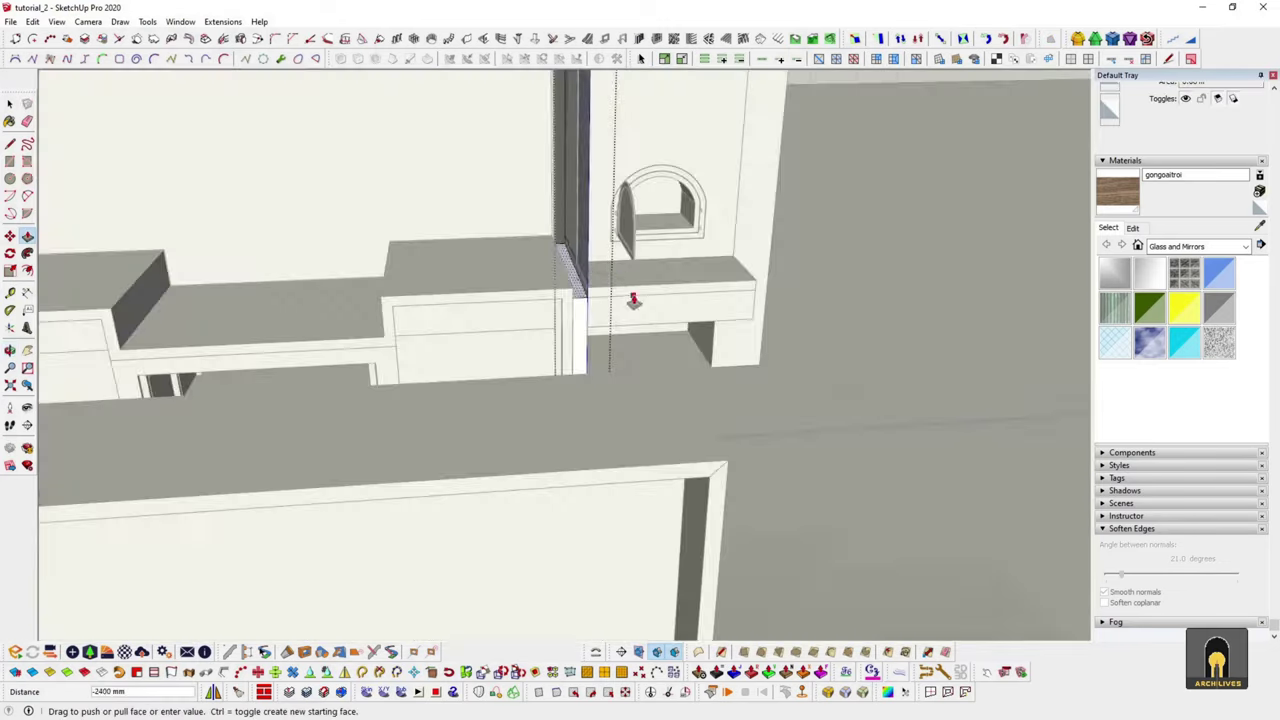
pyautogui.press('space')
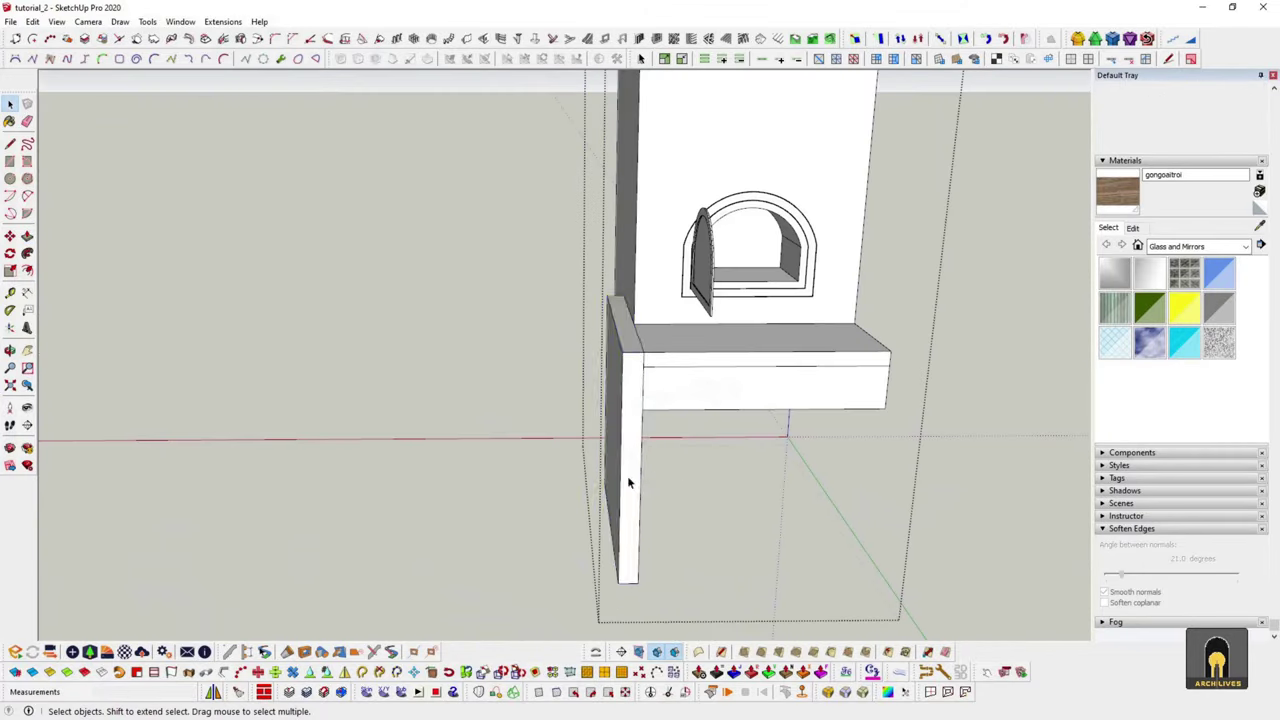
# - Make the panel a component, Ctrl-copy it with Move, and make the copy unique
pyautogui.rightClick(632, 478)
pyautogui.click(680, 171)
pyautogui.click(843, 560)
pyautogui.press('m')
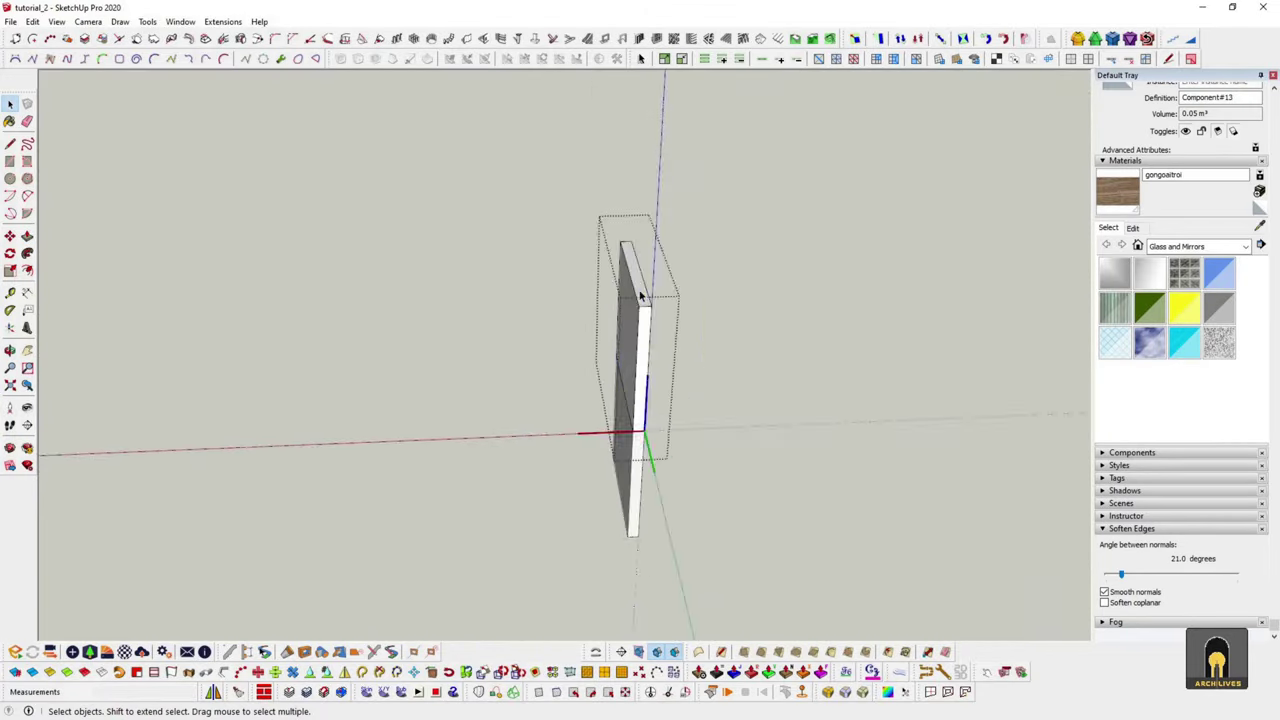
pyautogui.rightClick(651, 163)
pyautogui.click(747, 275)
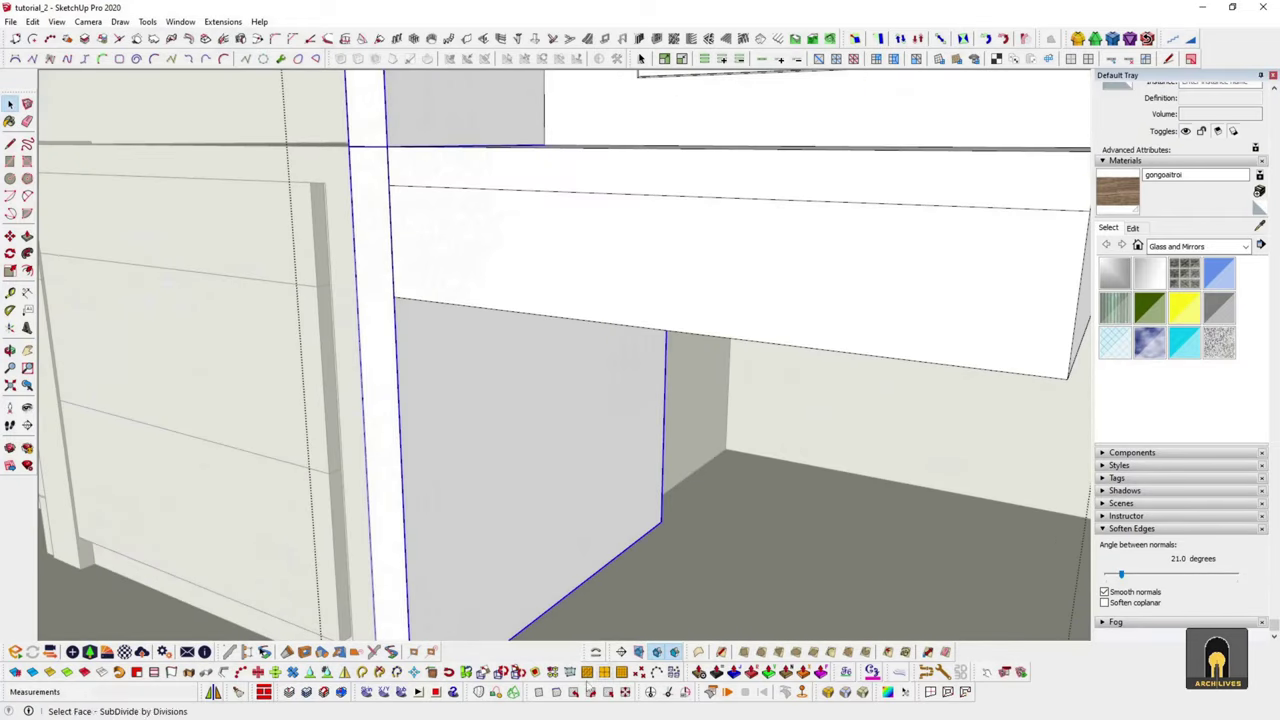
# - Abandon a started mirror line and orbit back to view the whole tower
pyautogui.click(664, 198)
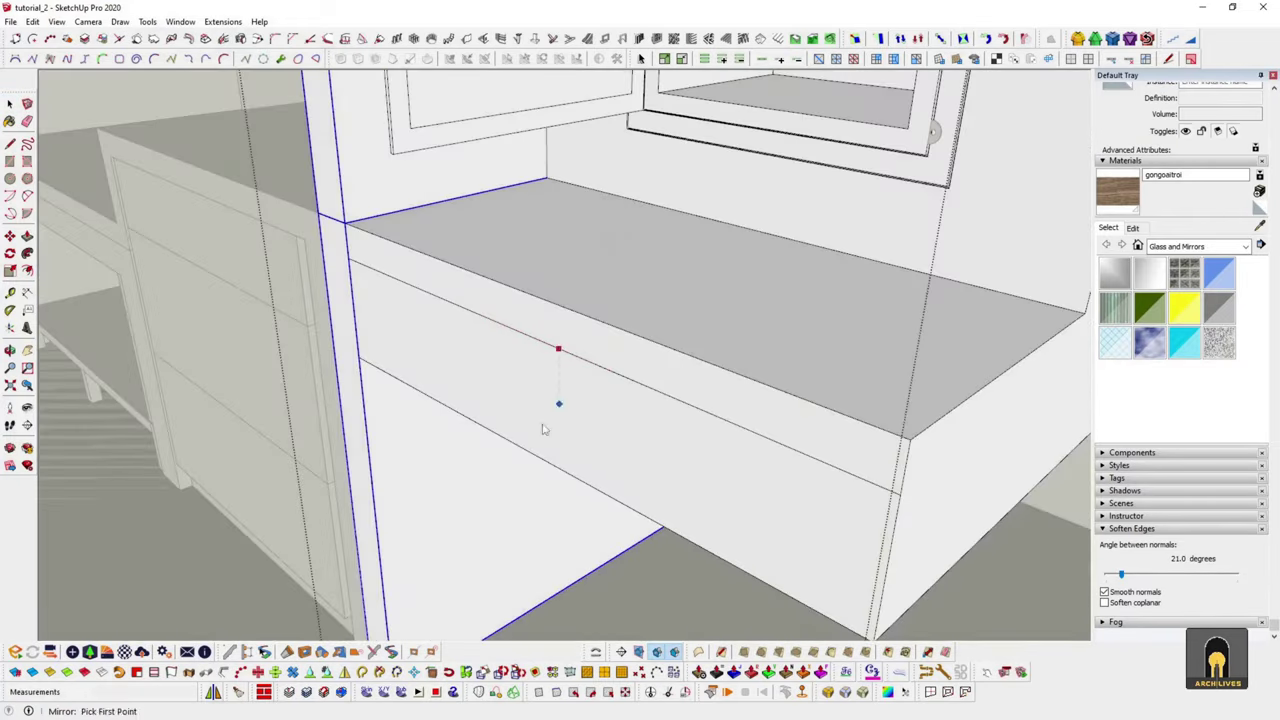
pyautogui.press('space')
pyautogui.moveTo(738, 228); pyautogui.dragTo(401, 431, button='middle')
pyautogui.moveTo(427, 372); pyautogui.dragTo(485, 521, button='middle')
# - Move the copied side panel to sit below the oven shelf on the left
pyautogui.press('m')
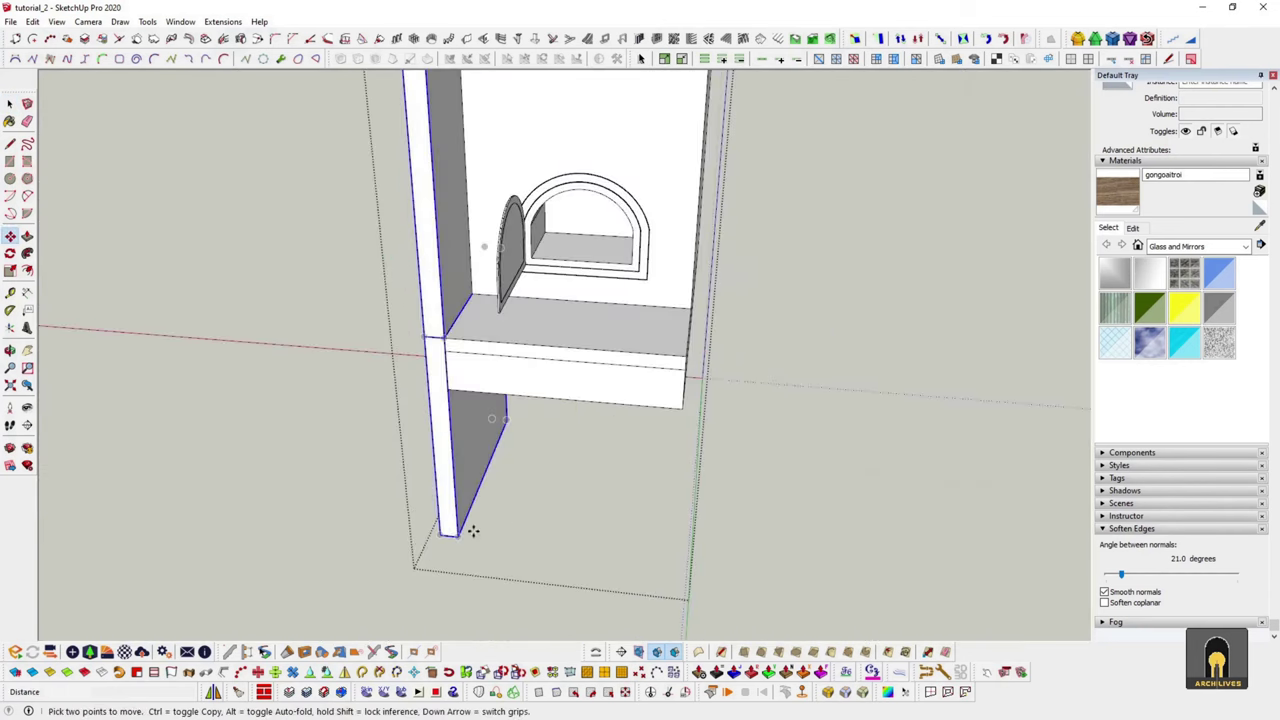
pyautogui.click(840, 574)
pyautogui.scroll(5, 880, 300)
pyautogui.moveTo(866, 366); pyautogui.dragTo(770, 243, button='middle')
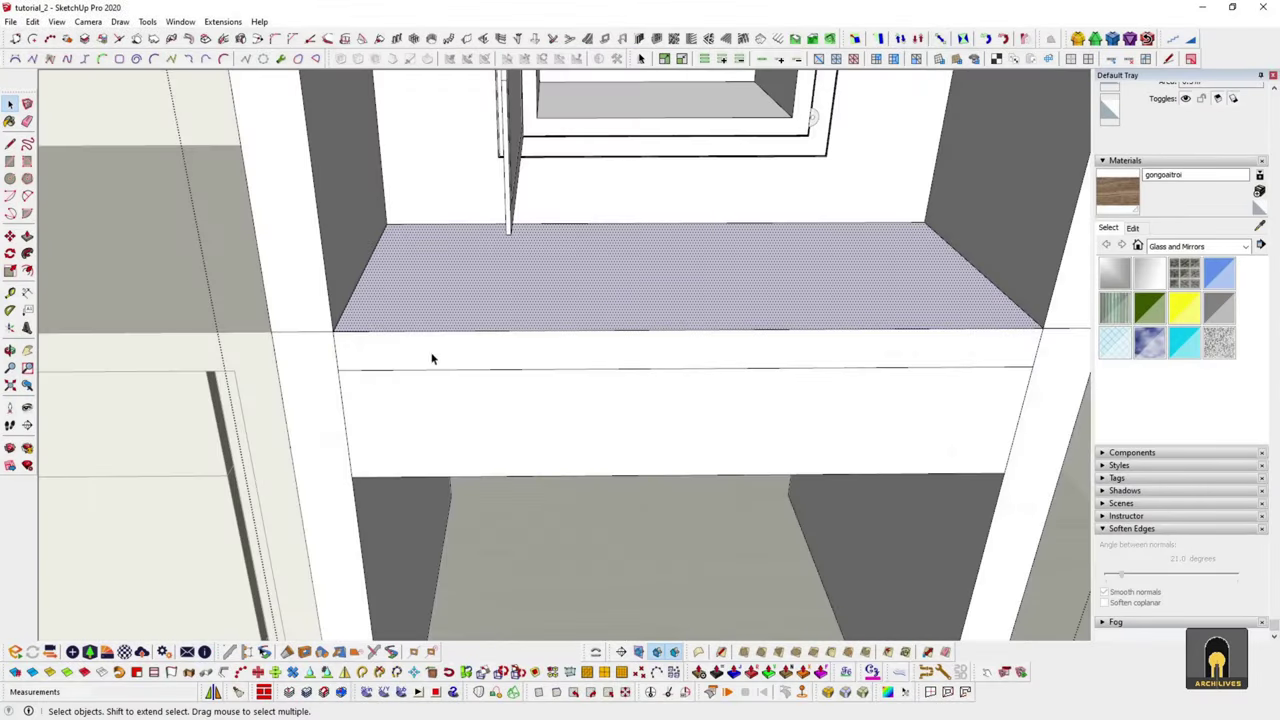
pyautogui.click(281, 318)
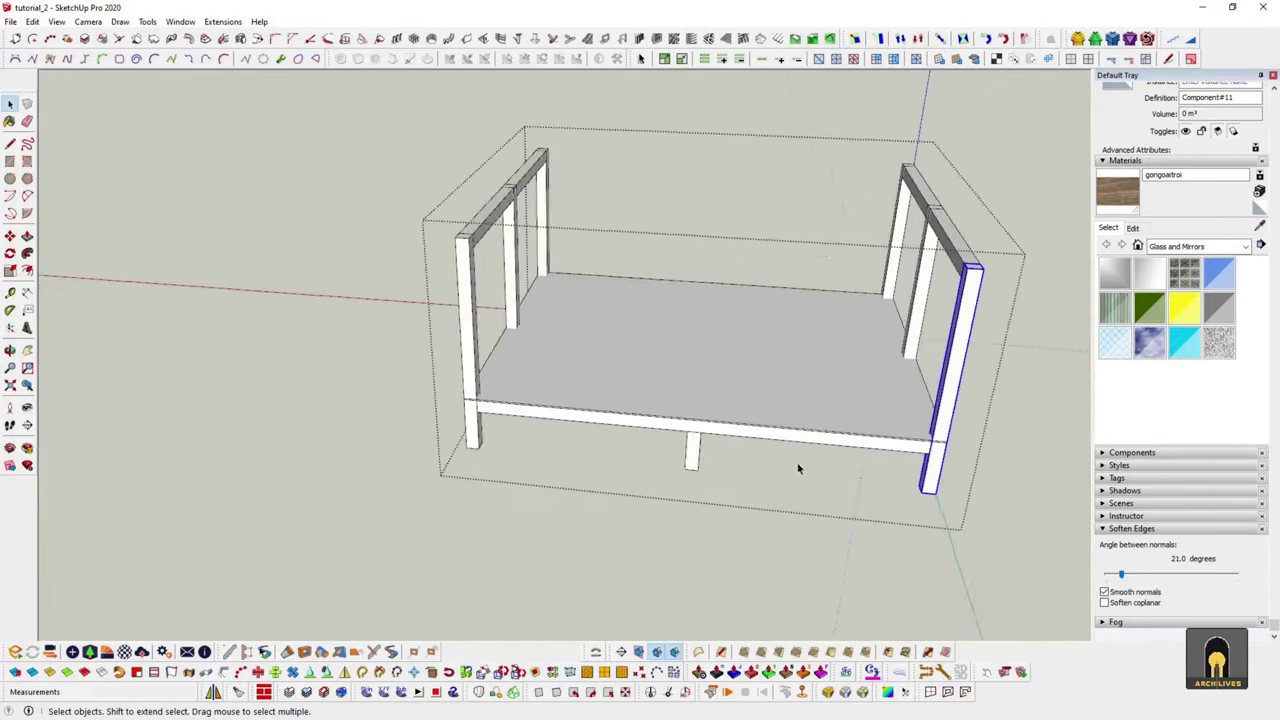
pyautogui.scroll(2, 798, 468)
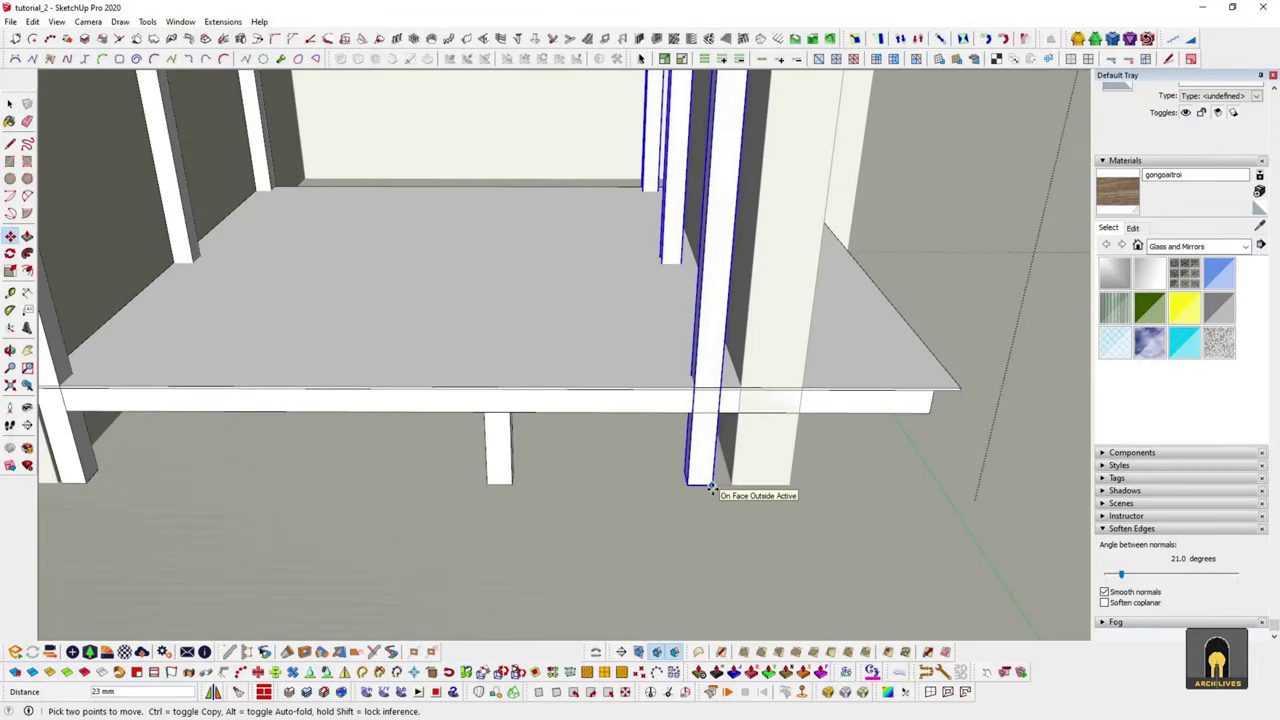
pyautogui.moveTo(712, 488)
pyautogui.mouseDown(button='middle')
pyautogui.moveTo(651, 371)
pyautogui.moveTo(566, 274)
pyautogui.moveTo(840, 290)
pyautogui.moveTo(714, 329)
pyautogui.mouseUp(button='middle')
pyautogui.press('space')
pyautogui.scroll(3, 705, 320)
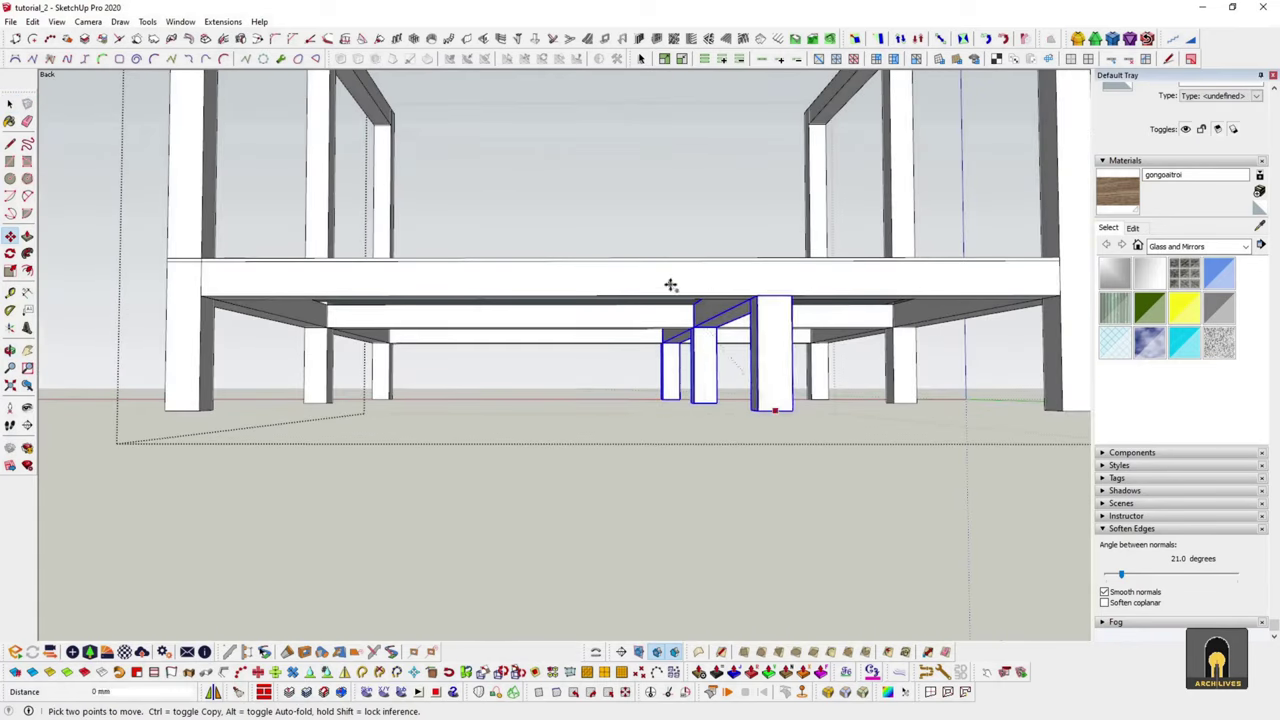
pyautogui.moveTo(681, 300)
pyautogui.mouseDown(button='middle')
pyautogui.moveTo(614, 400)
pyautogui.moveTo(680, 454)
pyautogui.moveTo(447, 464)
pyautogui.mouseUp(button='middle')
pyautogui.press('space')
pyautogui.scroll(-5, 577, 406)
pyautogui.scroll(-5, 447, 464)
pyautogui.scroll(3, 903, 457)
pyautogui.moveTo(903, 457)
pyautogui.mouseDown(button='middle')
pyautogui.moveTo(751, 477)
pyautogui.moveTo(686, 331)
pyautogui.moveTo(660, 420)
pyautogui.moveTo(617, 494)
pyautogui.moveTo(877, 560)
pyautogui.moveTo(743, 480)
pyautogui.moveTo(429, 463)
pyautogui.moveTo(692, 336)
pyautogui.moveTo(351, 429)
pyautogui.moveTo(672, 373)
pyautogui.moveTo(254, 369)
pyautogui.moveTo(583, 520)
pyautogui.moveTo(560, 510)
pyautogui.mouseUp(button='middle')
pyautogui.scroll(-4, 751, 477)
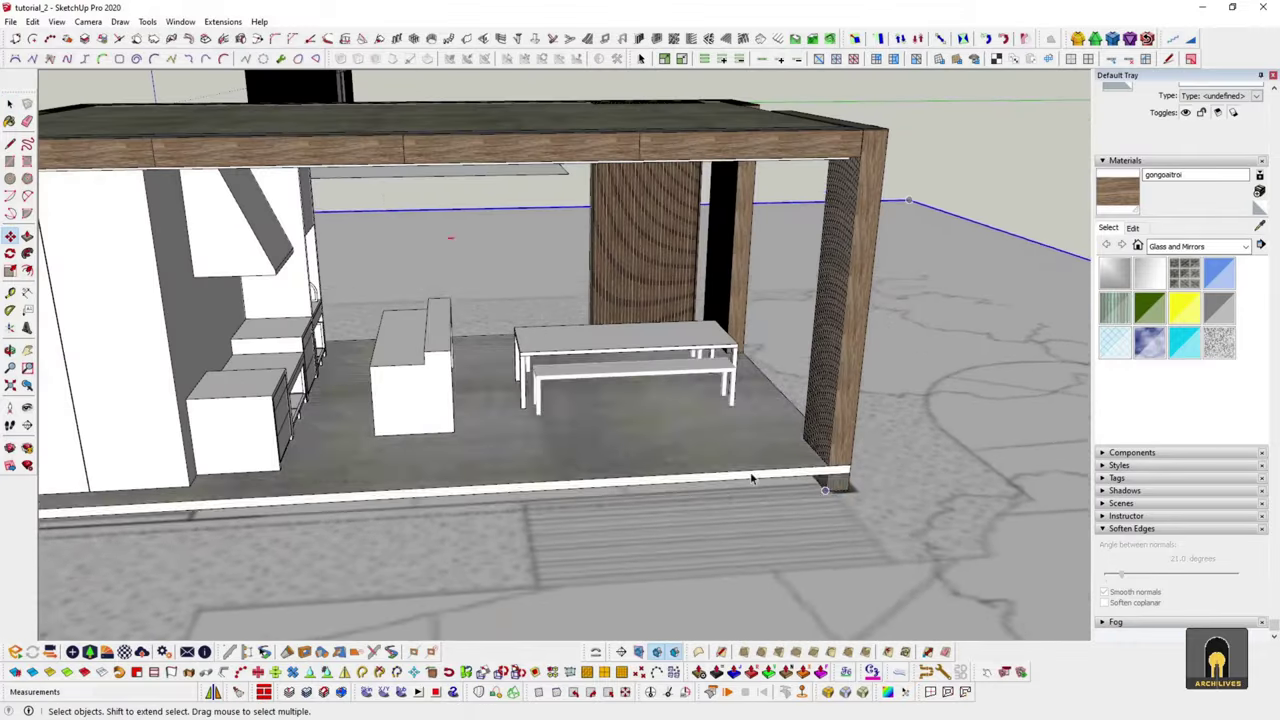
pyautogui.scroll(4, 686, 331)
pyautogui.scroll(5, 617, 494)
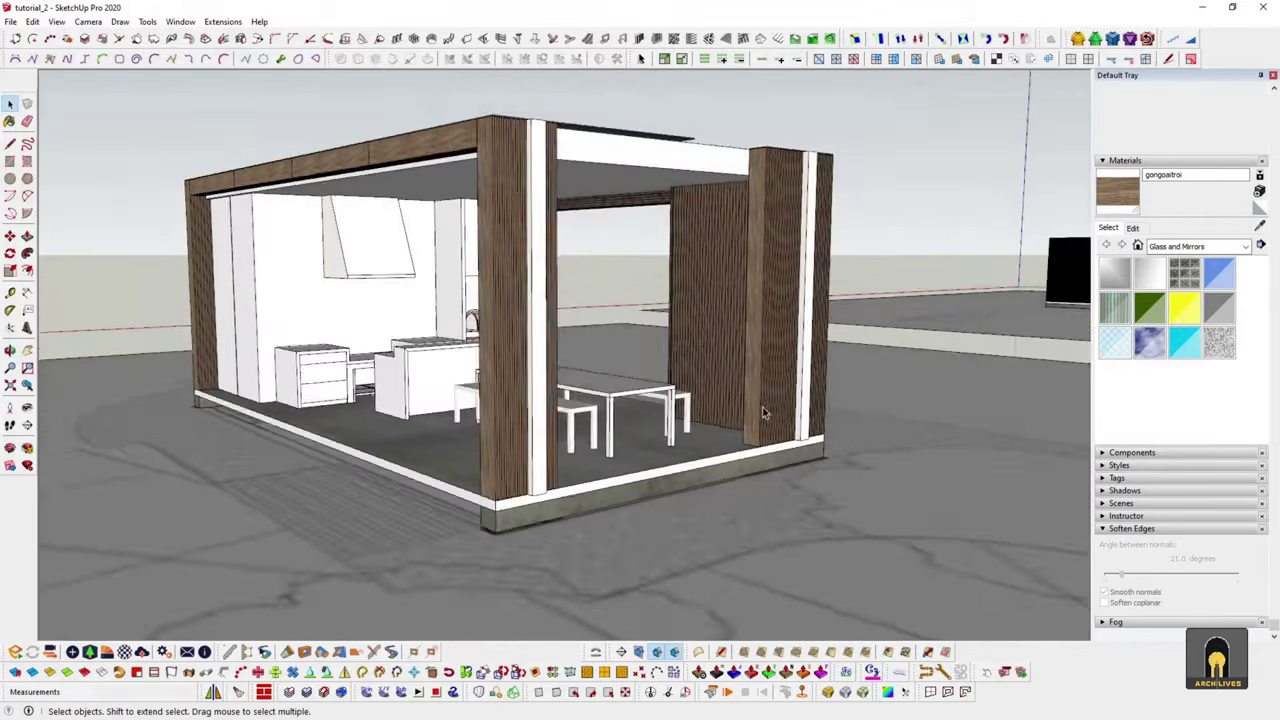
pyautogui.scroll(-5, 672, 373)
pyautogui.scroll(5, 672, 373)
pyautogui.press('space')
pyautogui.click(583, 520)
pyautogui.scroll(3, 583, 520)
pyautogui.click(632, 521)
pyautogui.scroll(-5, 632, 521)
pyautogui.scroll(5, 486, 500)
pyautogui.scroll(-5, 514, 507)
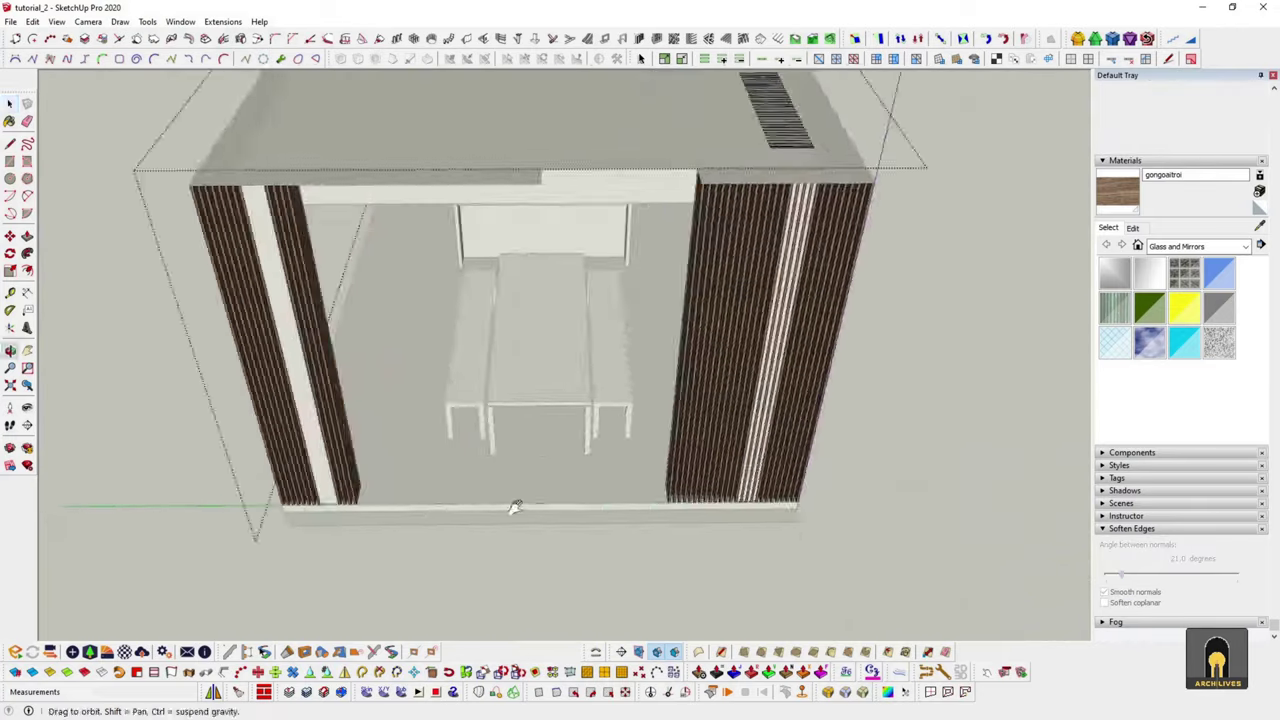
pyautogui.scroll(5, 514, 507)
pyautogui.scroll(-3, 632, 248)
pyautogui.moveTo(632, 248)
pyautogui.mouseDown(button='middle')
pyautogui.moveTo(617, 557)
pyautogui.moveTo(574, 460)
pyautogui.moveTo(408, 400)
pyautogui.mouseUp(button='middle')
pyautogui.scroll(2, 649, 524)
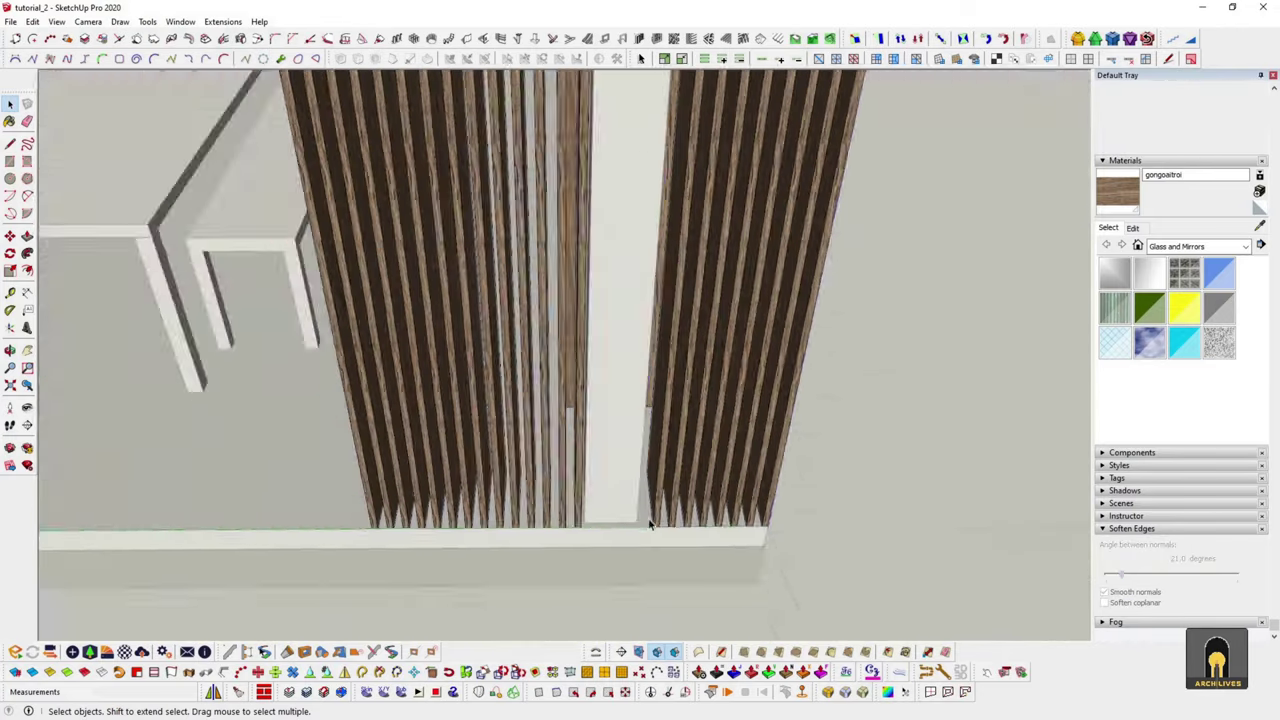
pyautogui.click(649, 524)
pyautogui.scroll(2, 614, 528)
pyautogui.scroll(-5, 574, 460)
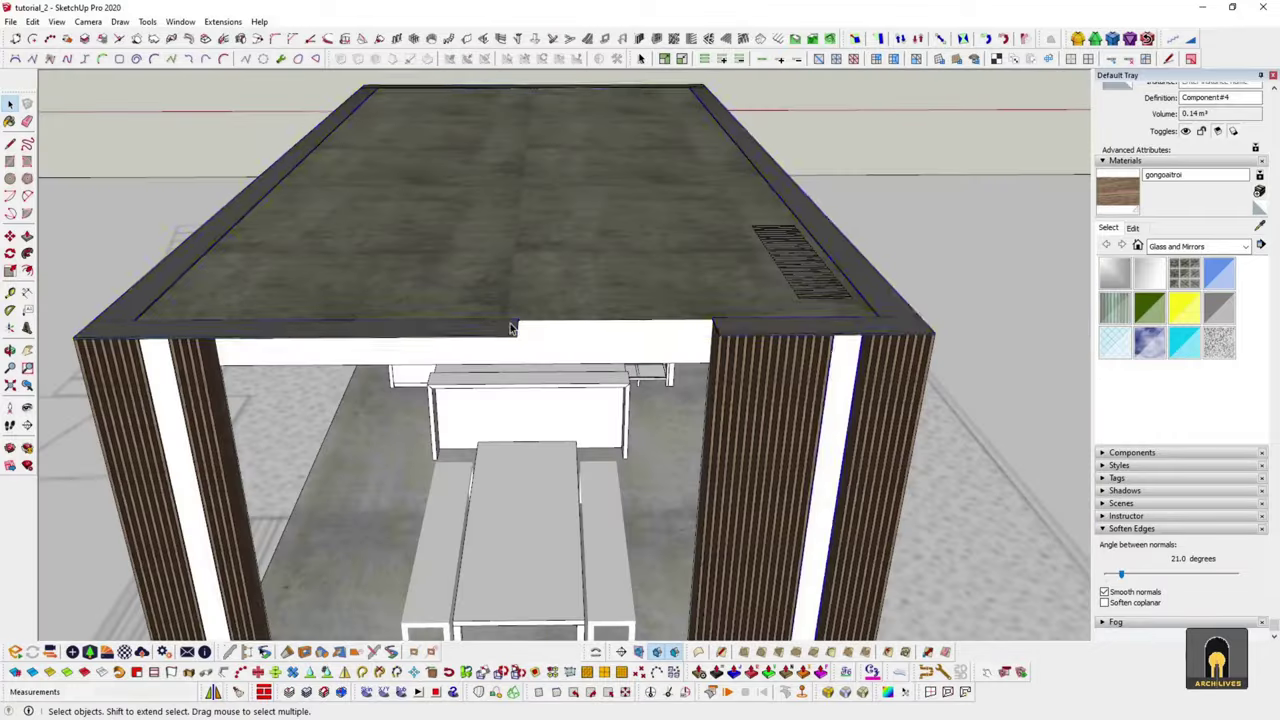
pyautogui.scroll(5, 510, 328)
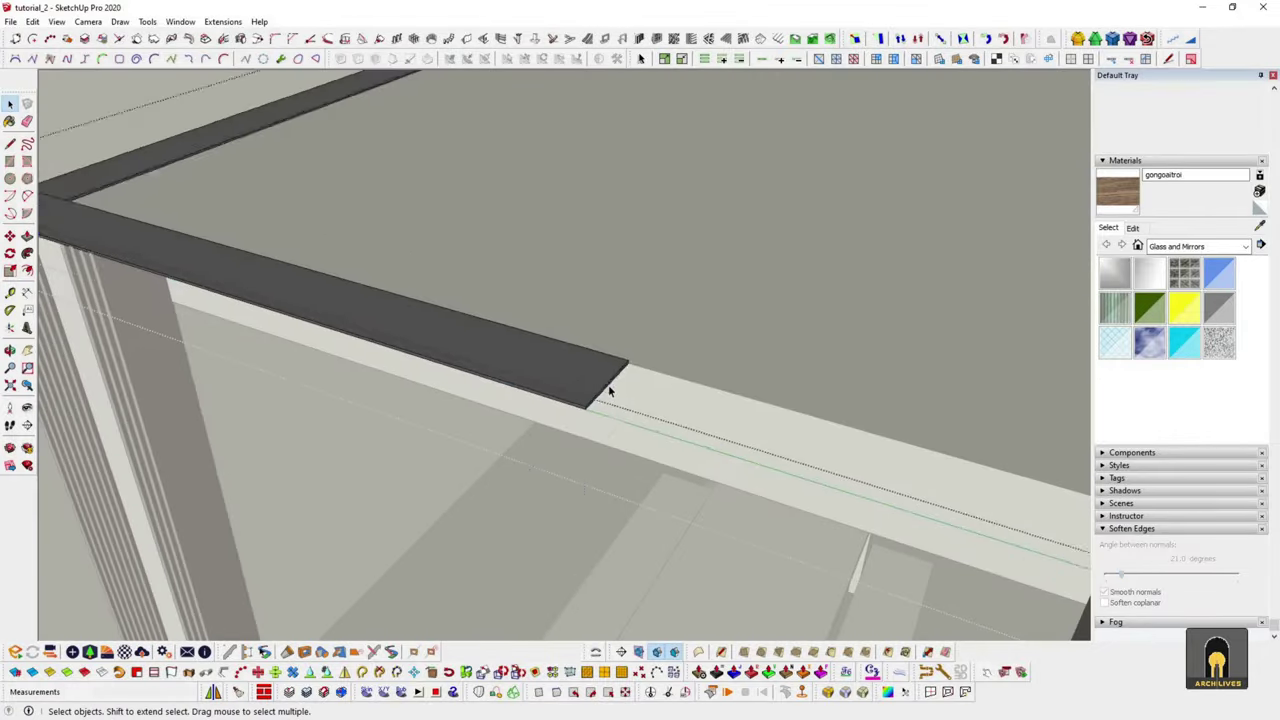
pyautogui.scroll(-3, 600, 395)
pyautogui.scroll(-5, 614, 314)
pyautogui.scroll(-3, 986, 320)
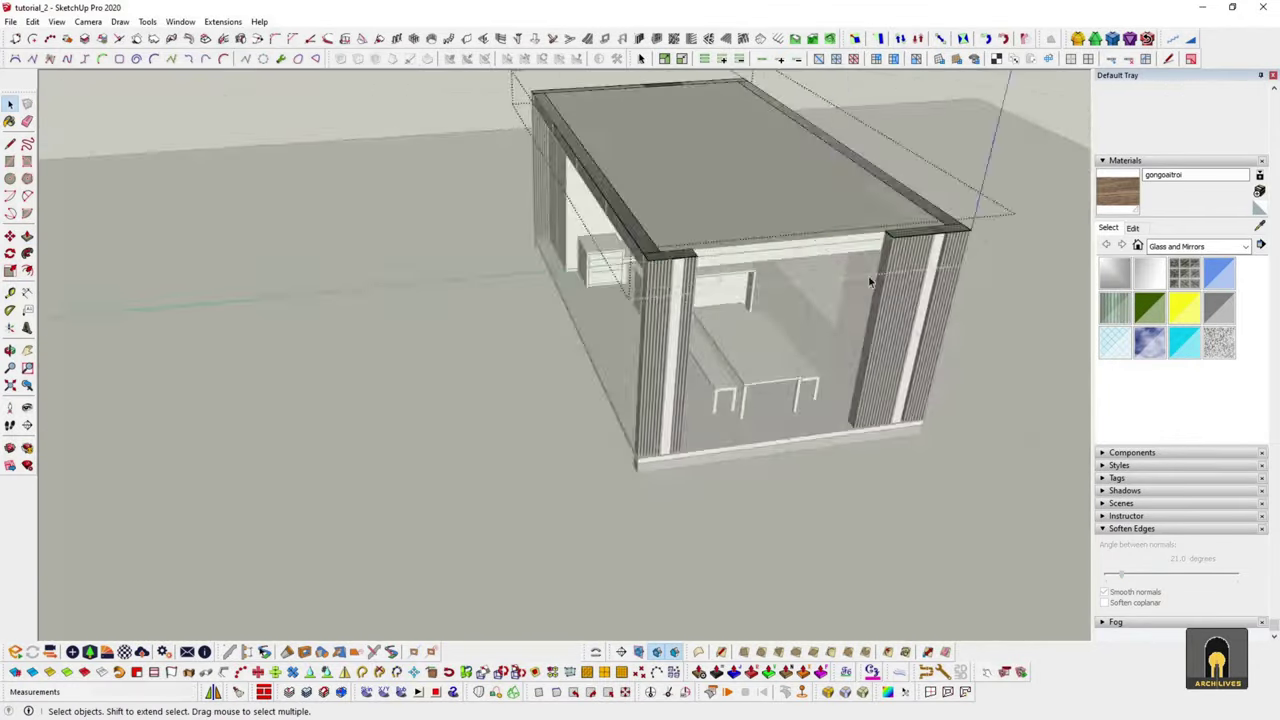